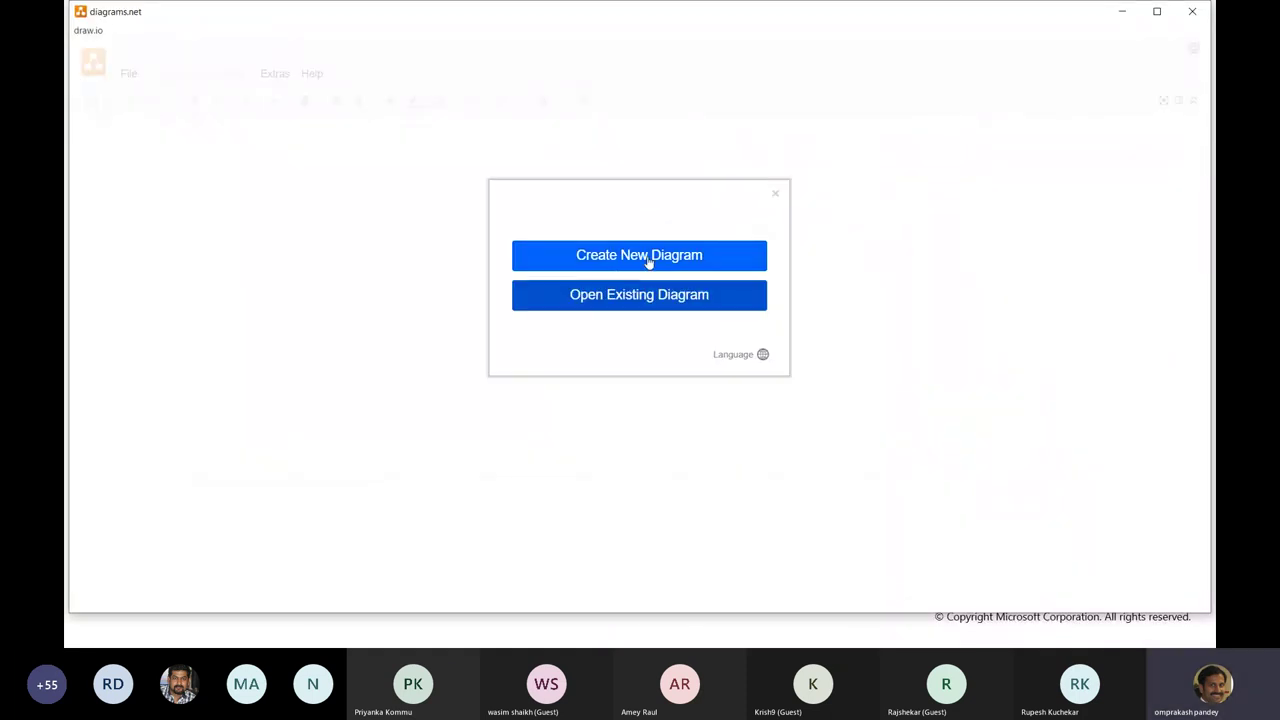
Step: Create a new blank diagram with the default file name
left_click(670, 259)
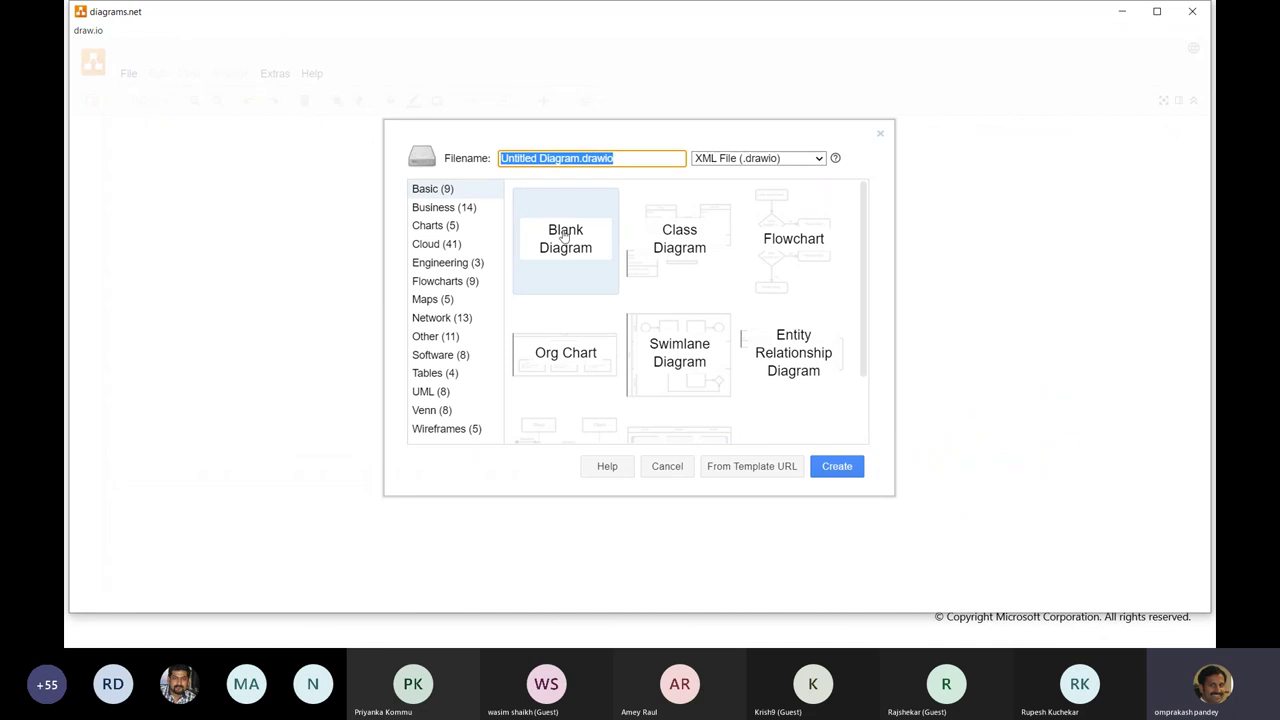
left_click(576, 238)
left_click(841, 468)
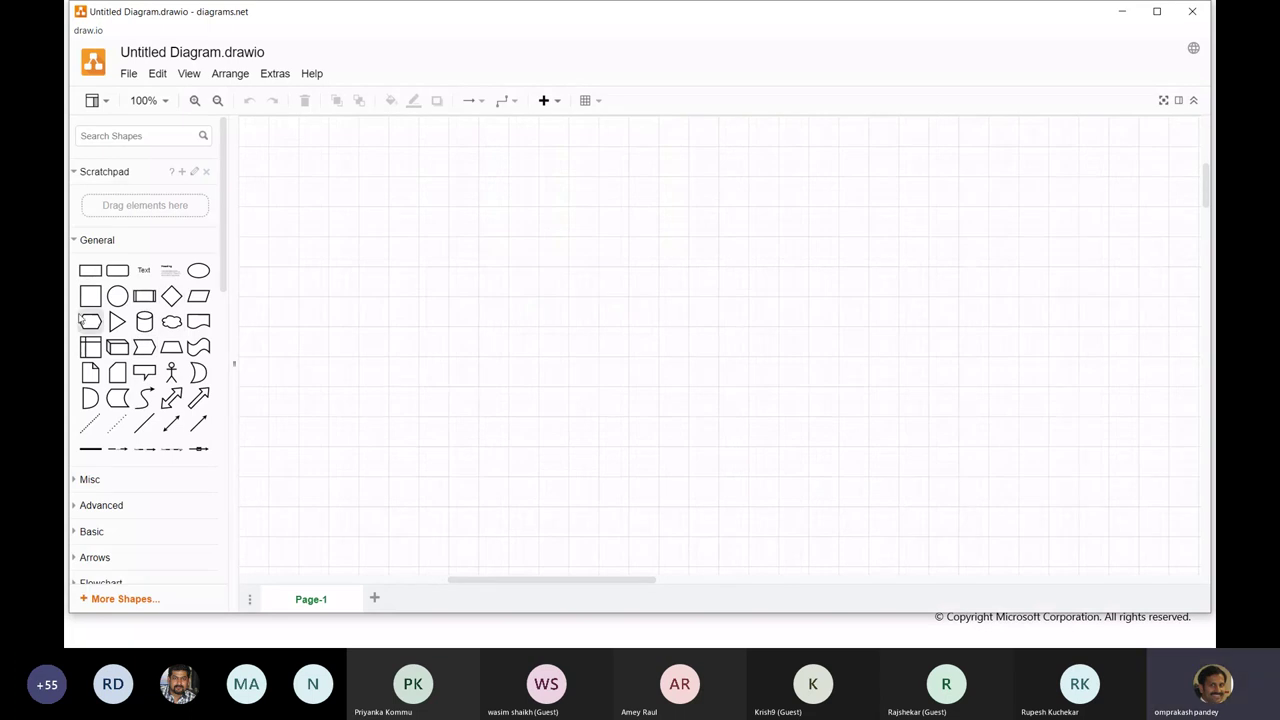
Step: Insert a rectangle and enlarge it into a big container spanning most of the visible canvas
left_click(90, 270)
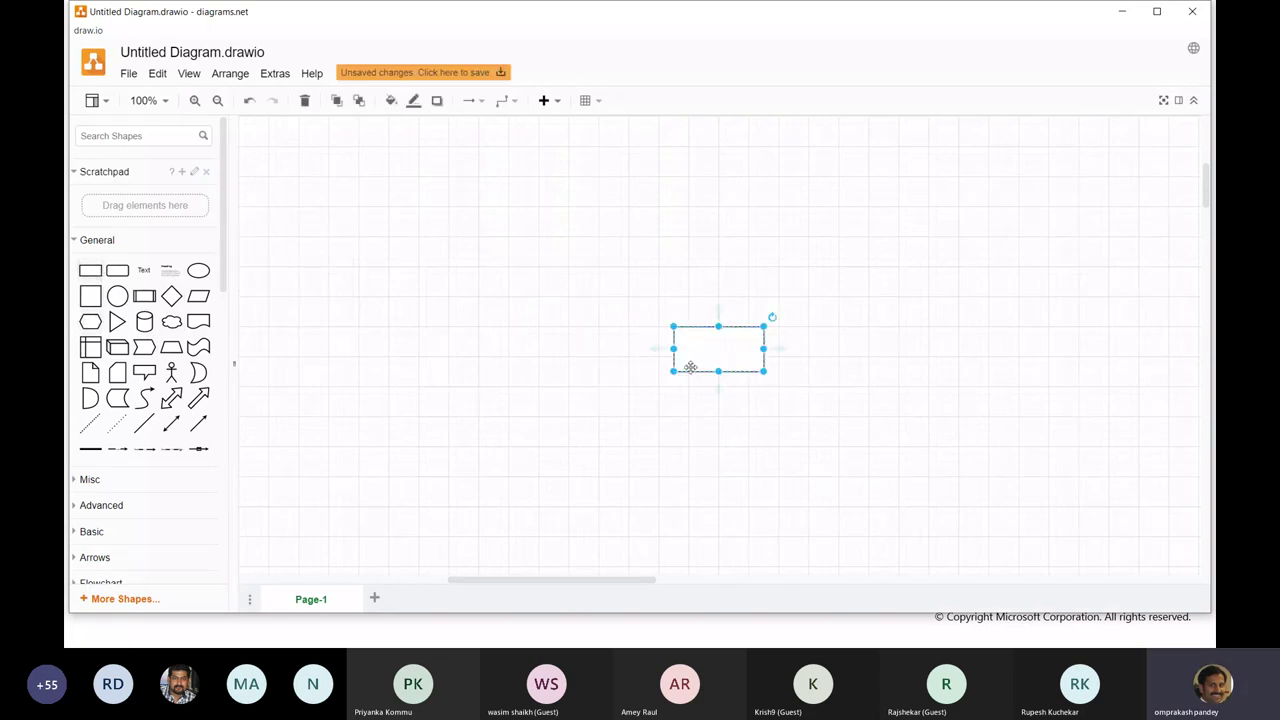
left_click_drag(673, 371, 336, 506)
left_click_drag(630, 322, 664, 186)
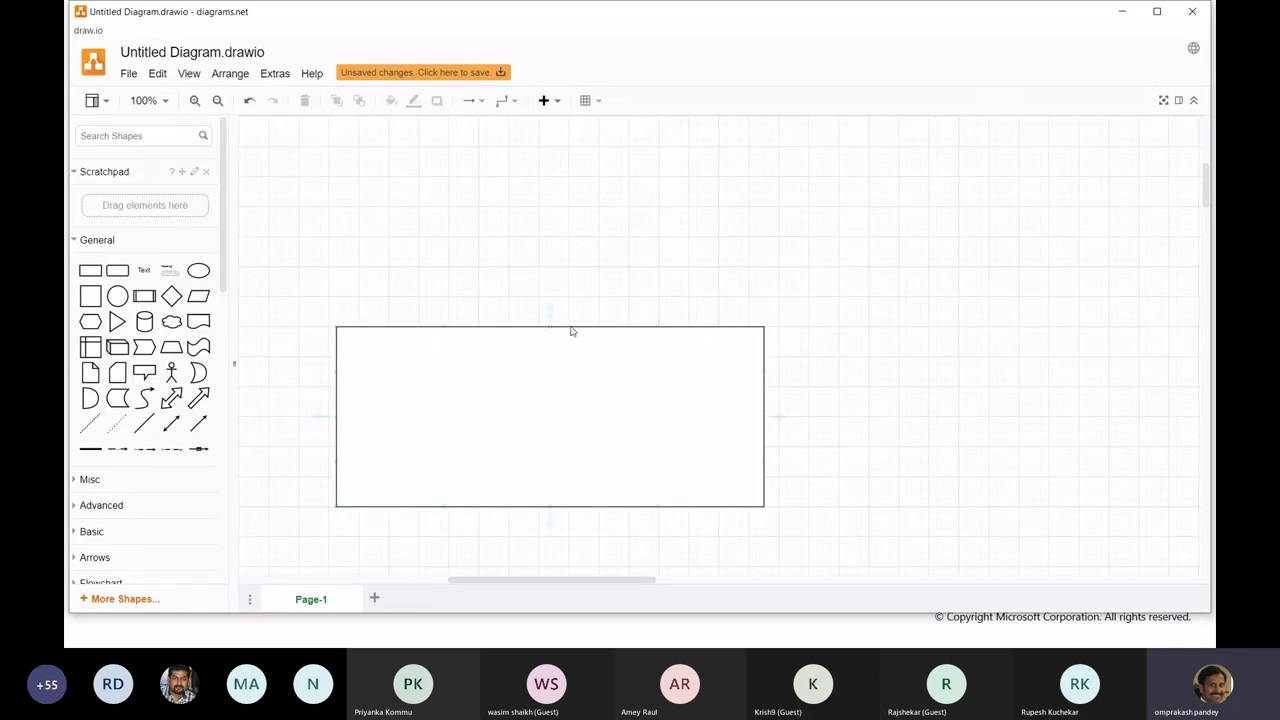
left_click_drag(569, 329, 546, 179)
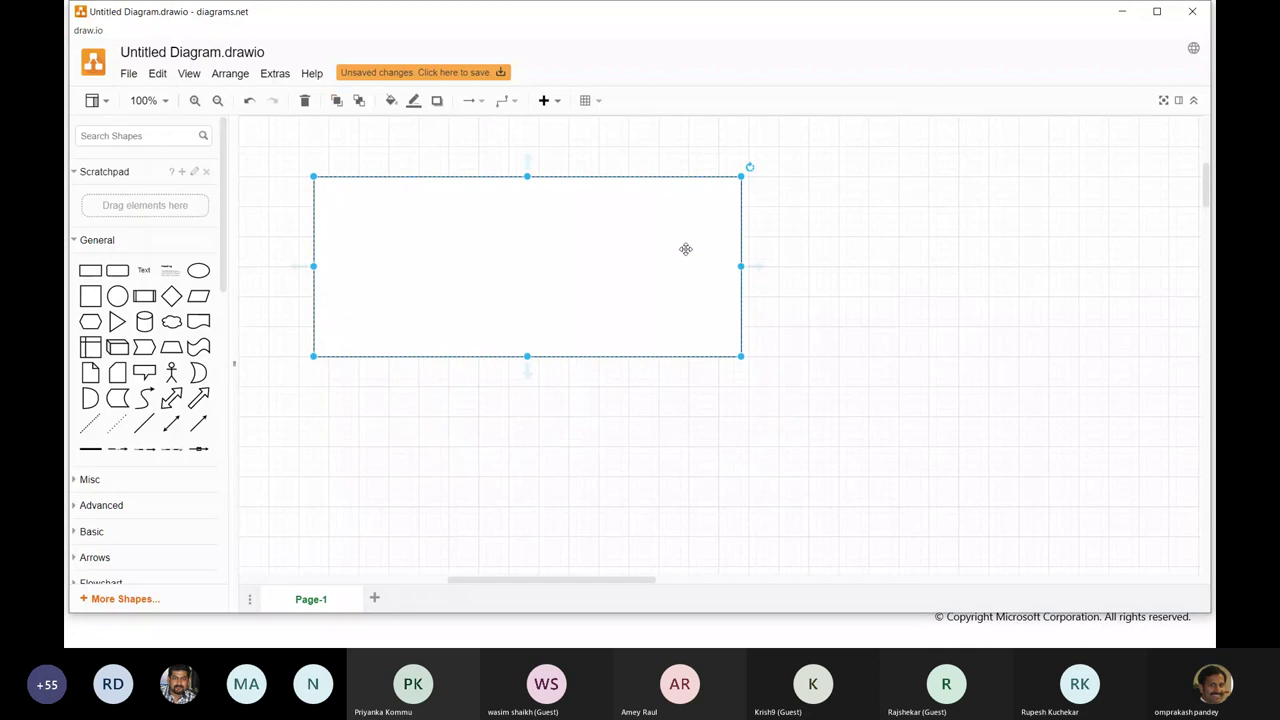
left_click_drag(741, 356, 960, 507)
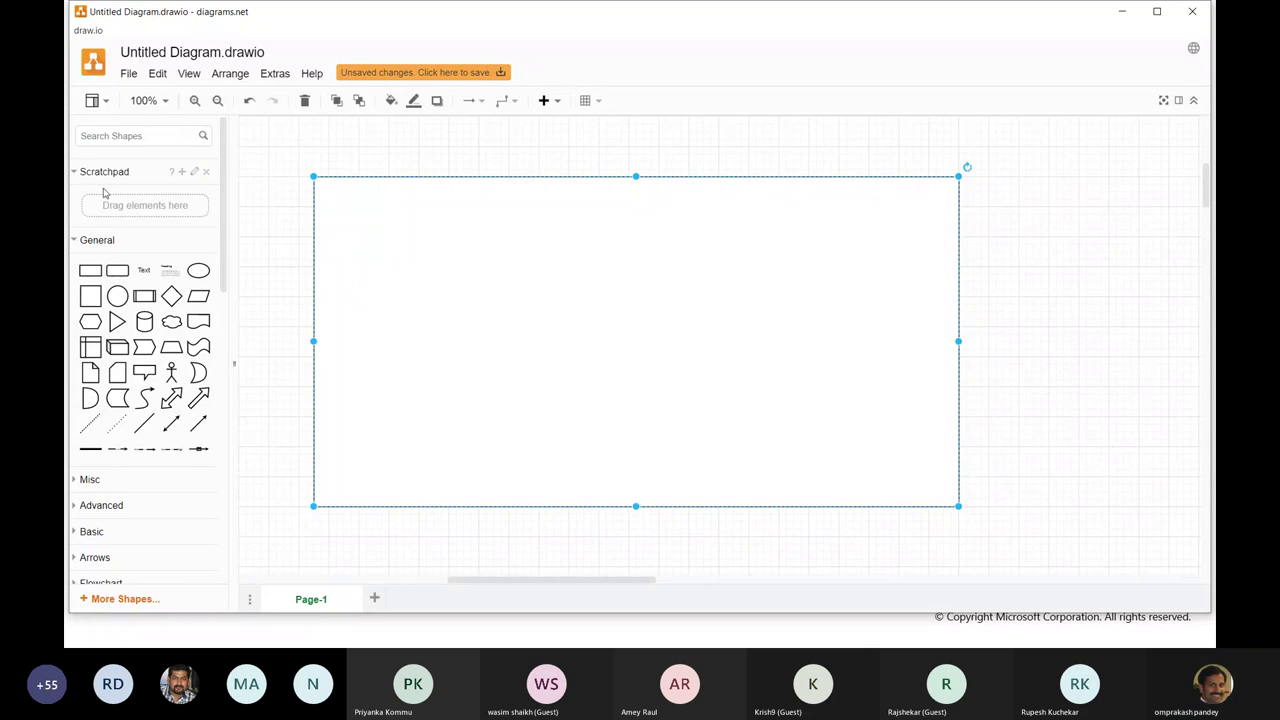
Step: Search the shape library for "azure", "Network" and "Vnet", expanding the Network results
left_click(110, 136)
type("azure")
key("Return")
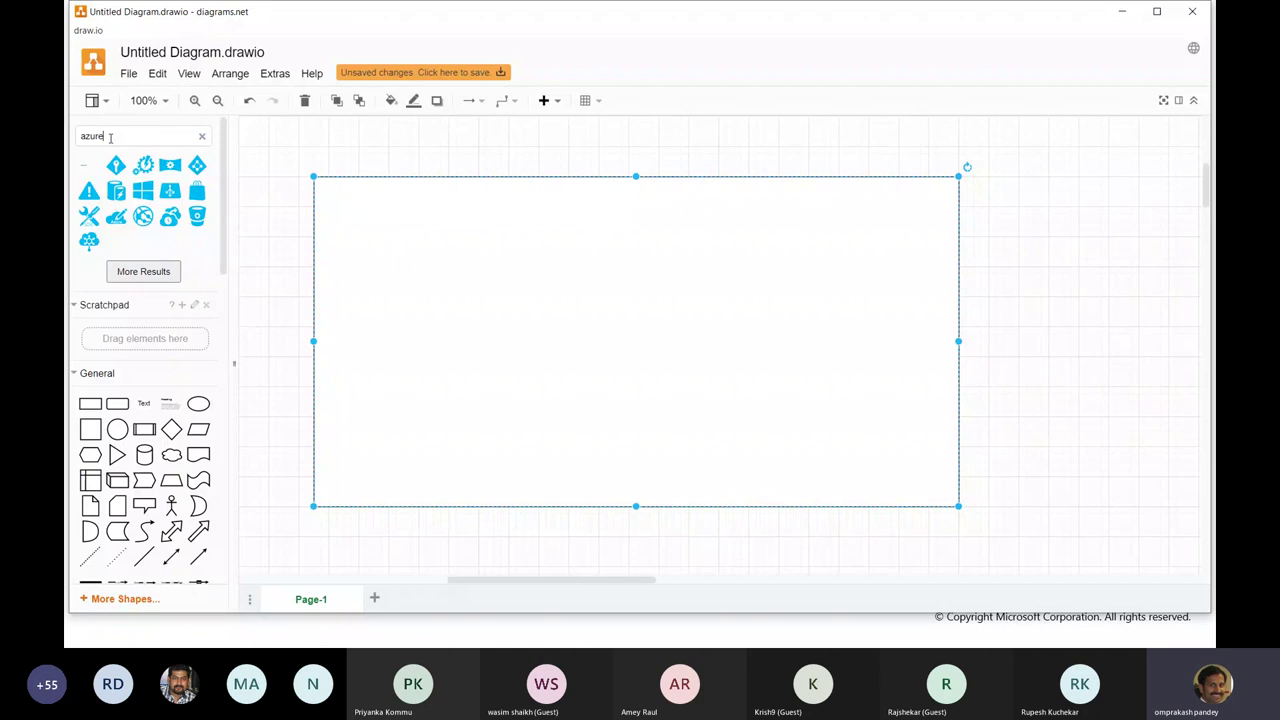
key("ctrl+a")
type("A")
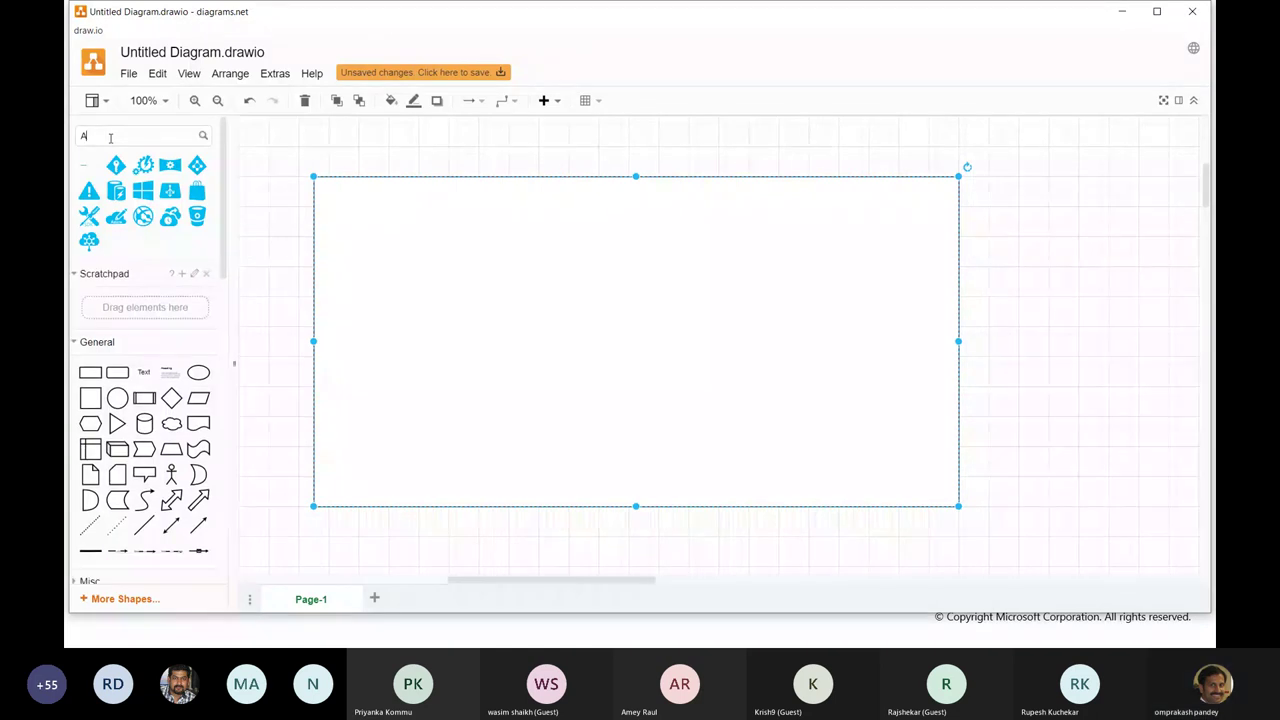
key("BackSpace")
type("Network")
key("Return")
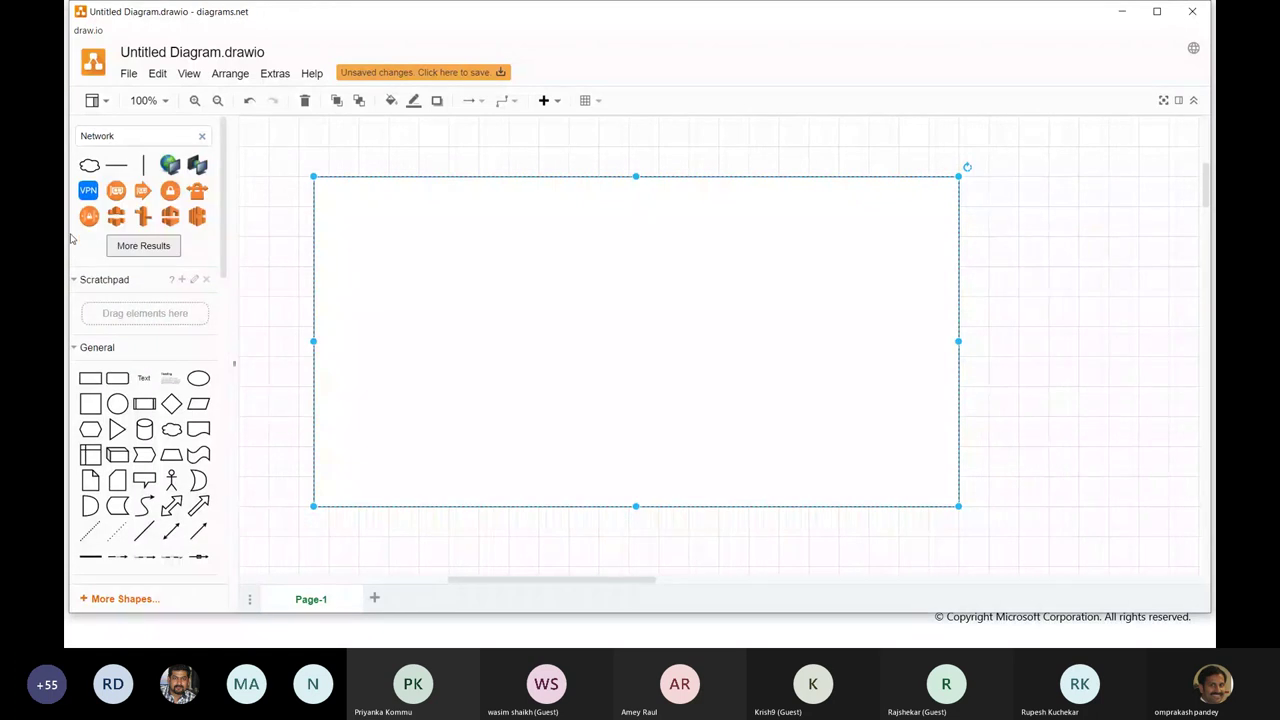
left_click(136, 247)
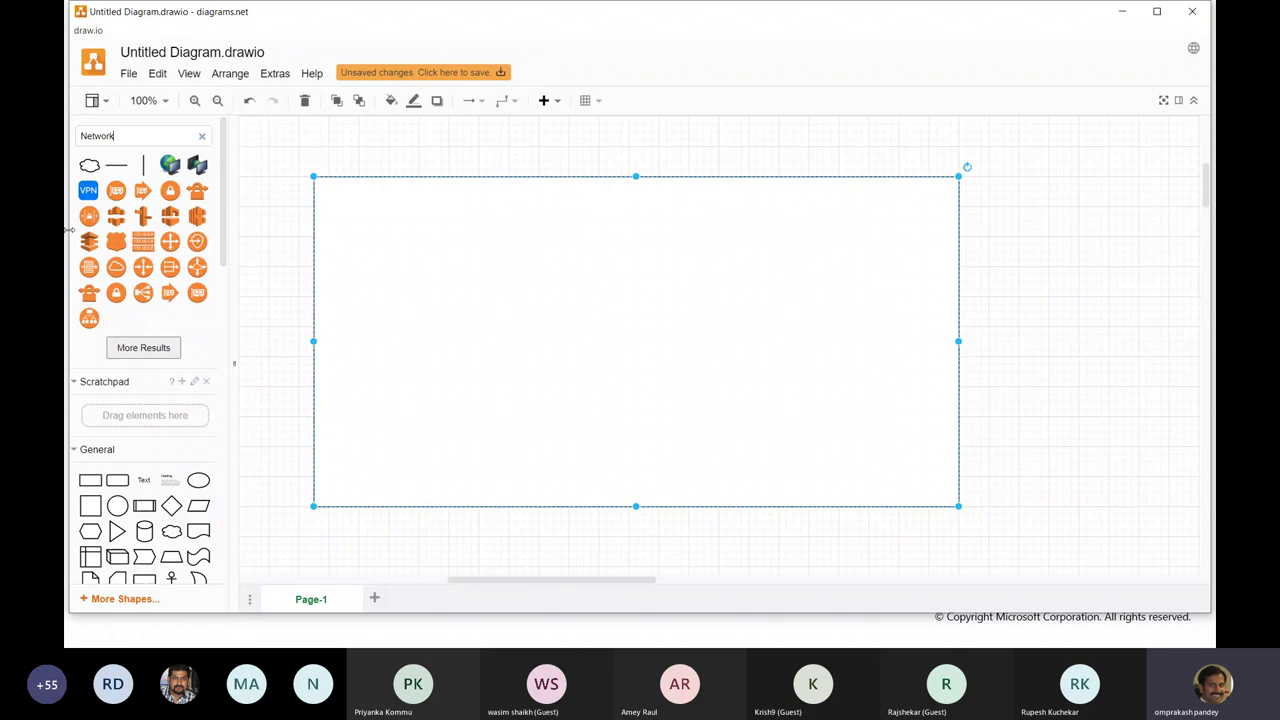
double_click(100, 135)
type("Vnet")
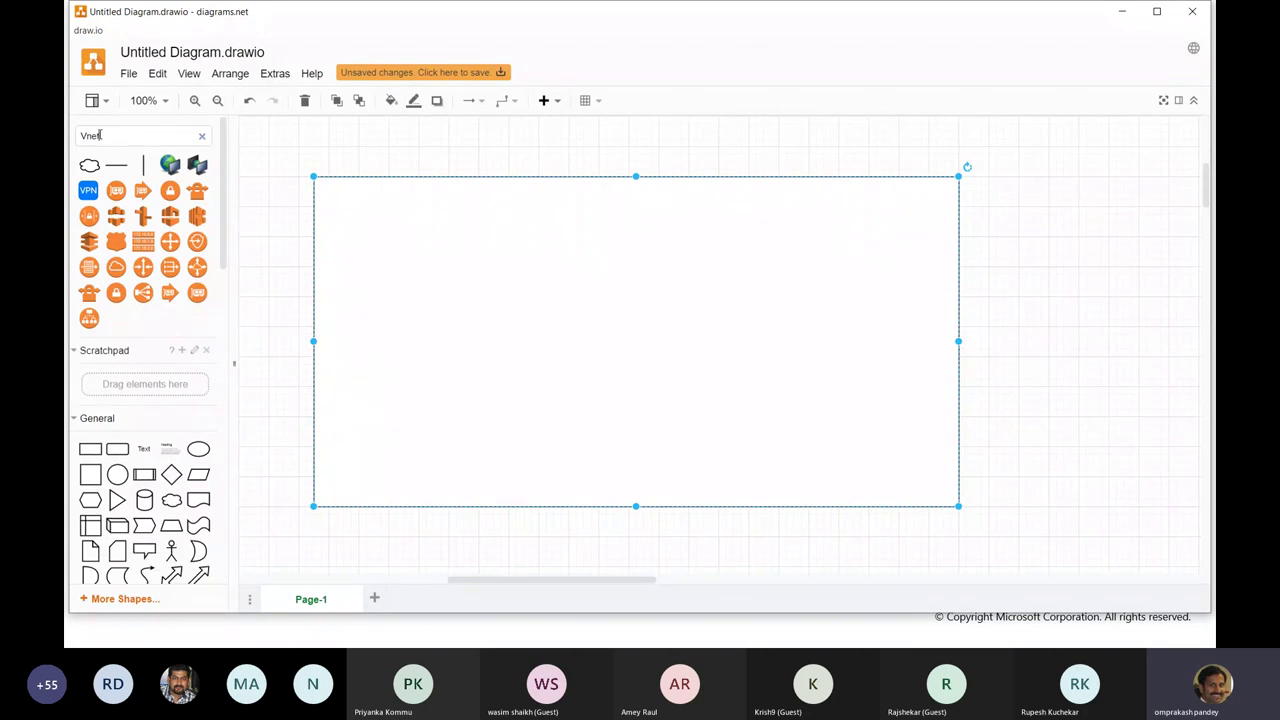
key("Return")
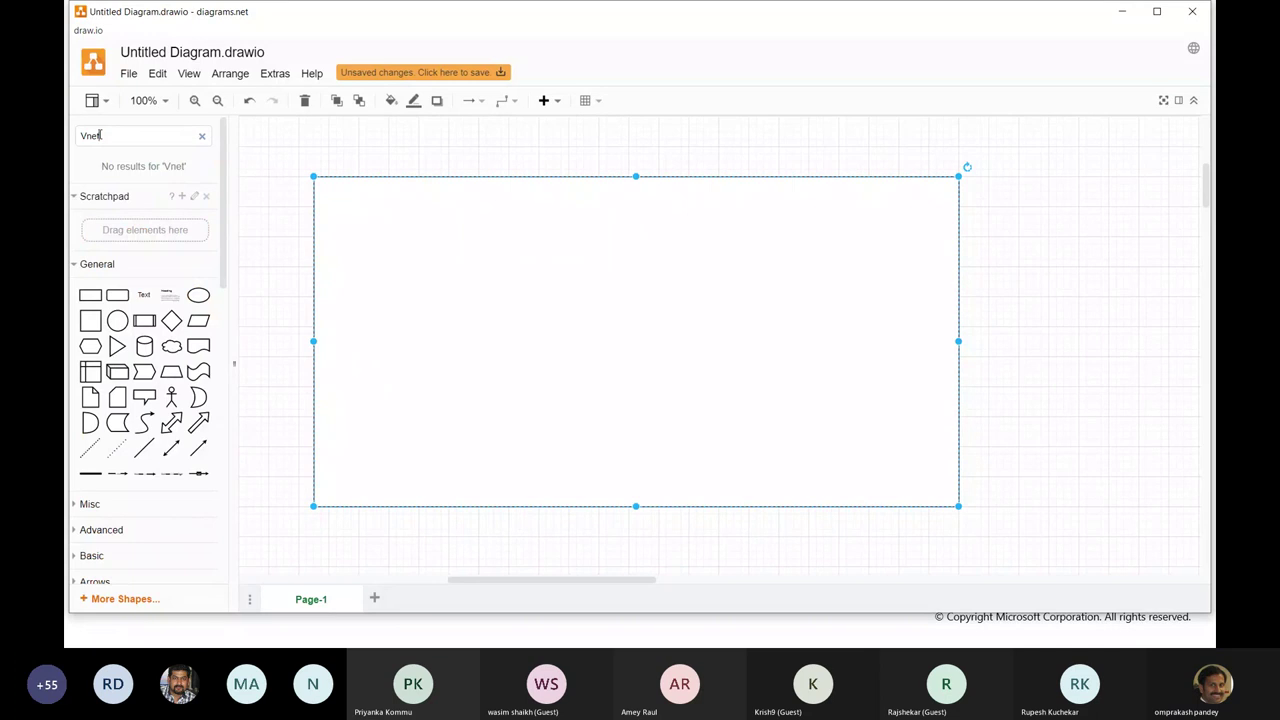
Step: Search the shapes for "Virtual Network" and place the blue virtual network icon on the container's upper-left corner
key("BackSpace")
key("BackSpace")
key("BackSpace")
key("BackSpace")
type("V")
key("Return")
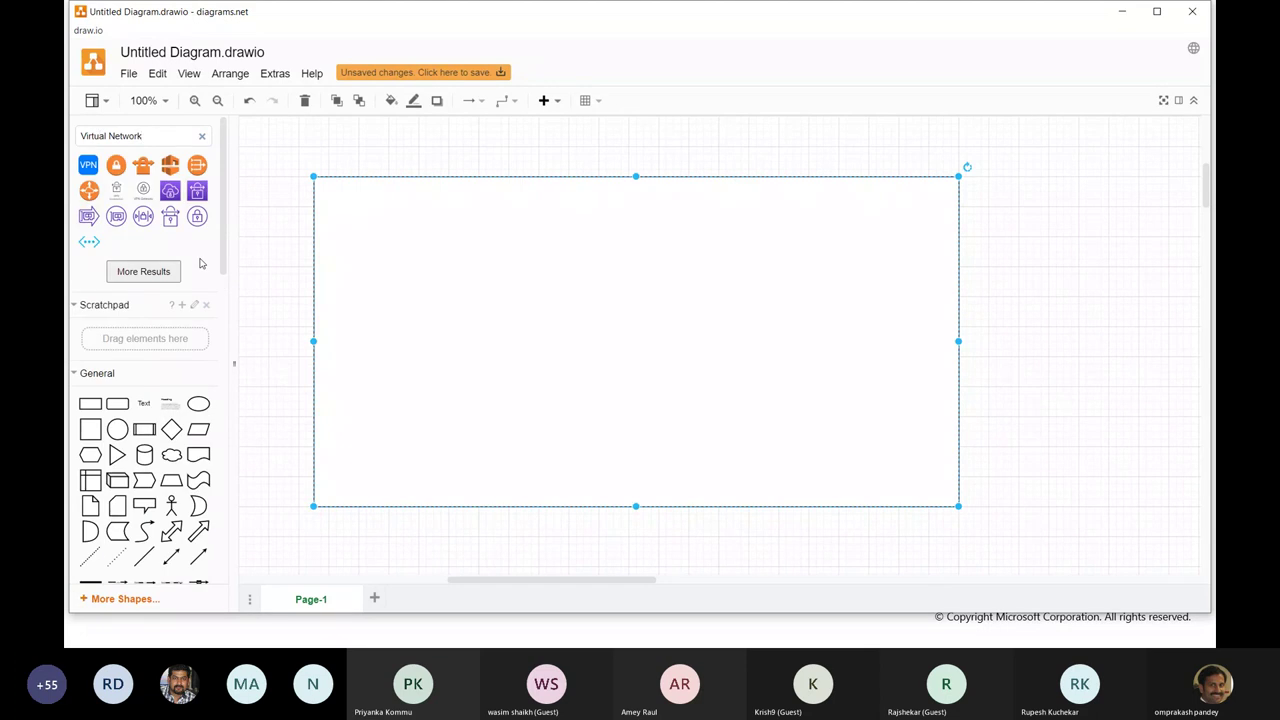
left_click(89, 241)
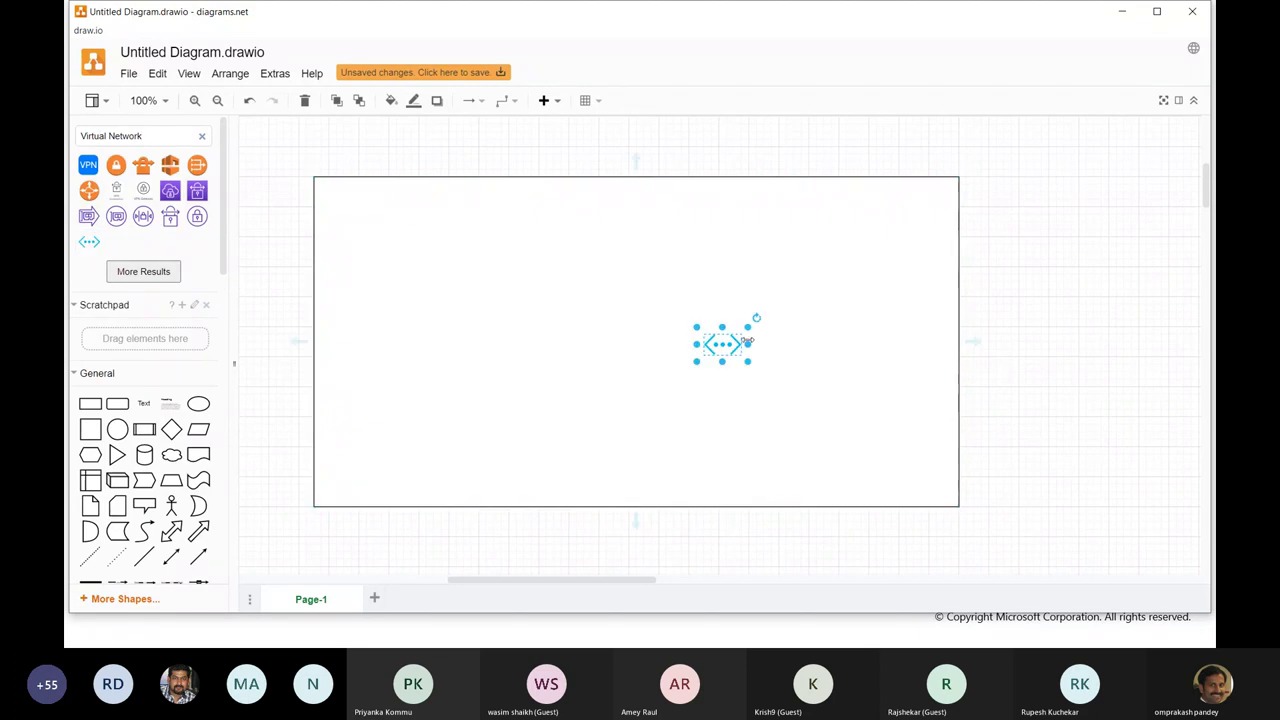
left_click_drag(722, 344, 330, 176)
left_click(1006, 223)
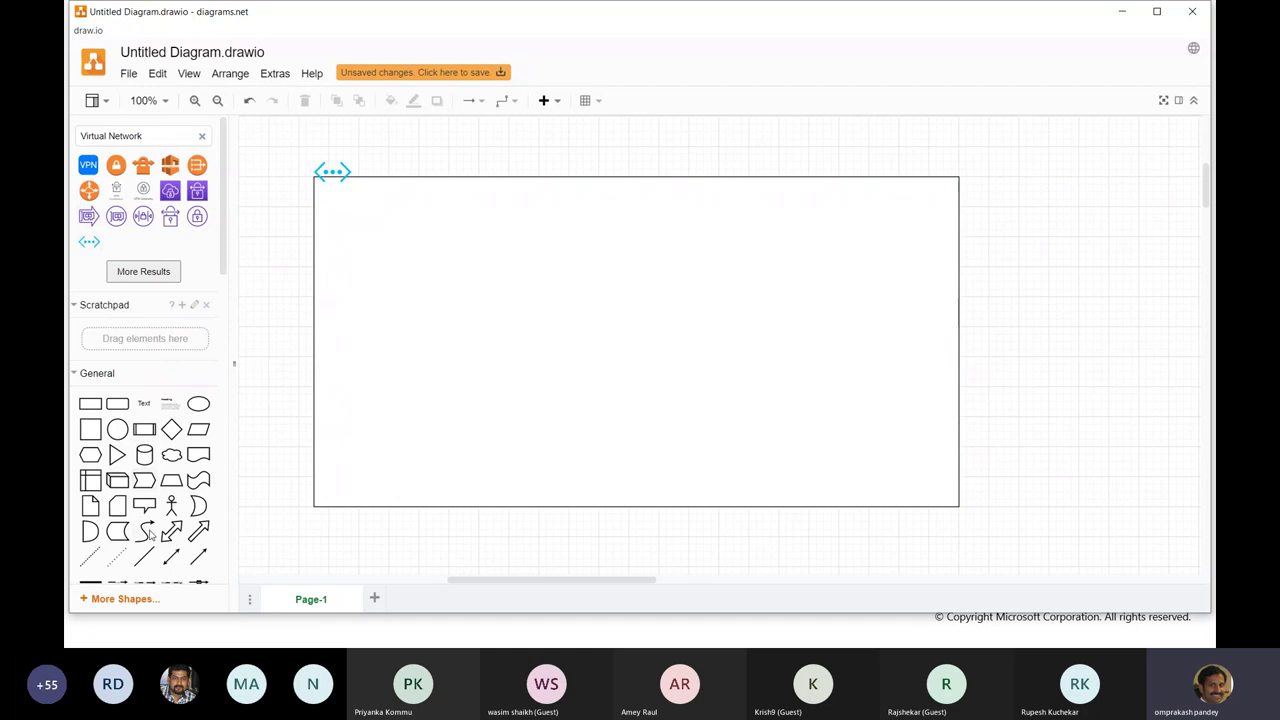
Step: Add a text label reading 10.0.0.0/16 directly beside the virtual network icon
left_click_drag(138, 408, 373, 172)
double_click(373, 170)
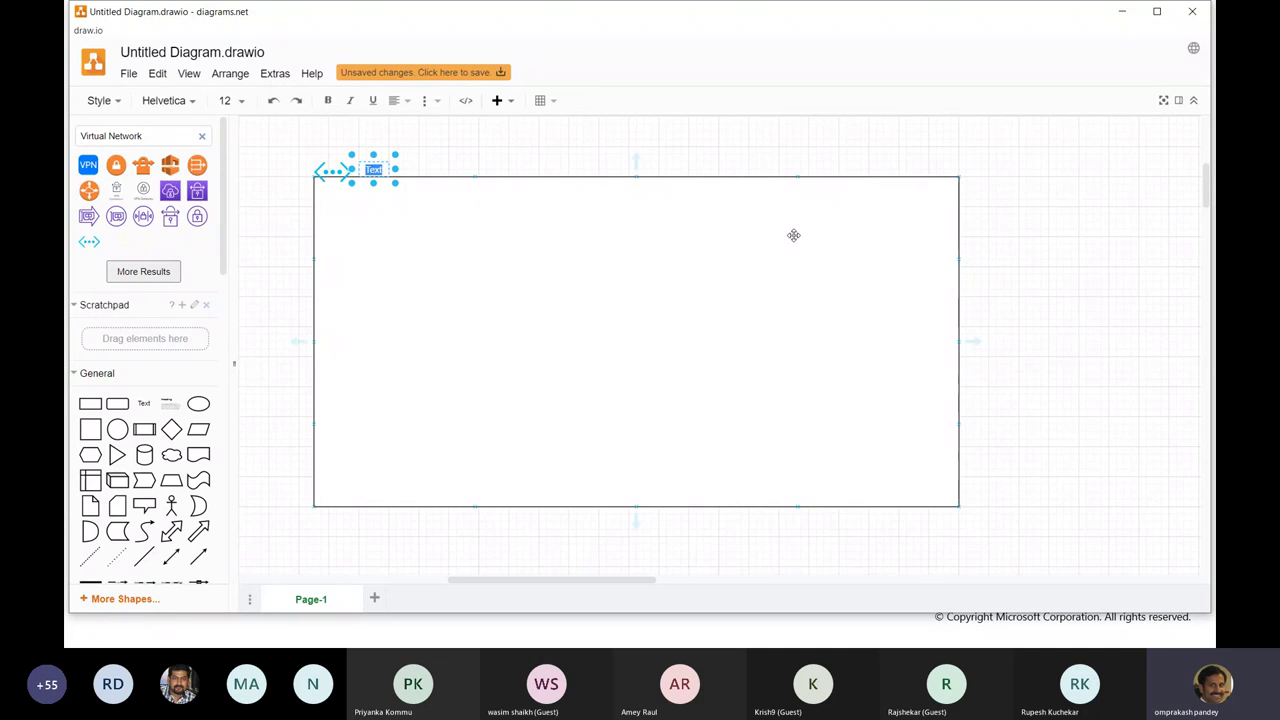
type("10.0.0.0/16")
left_click(546, 170)
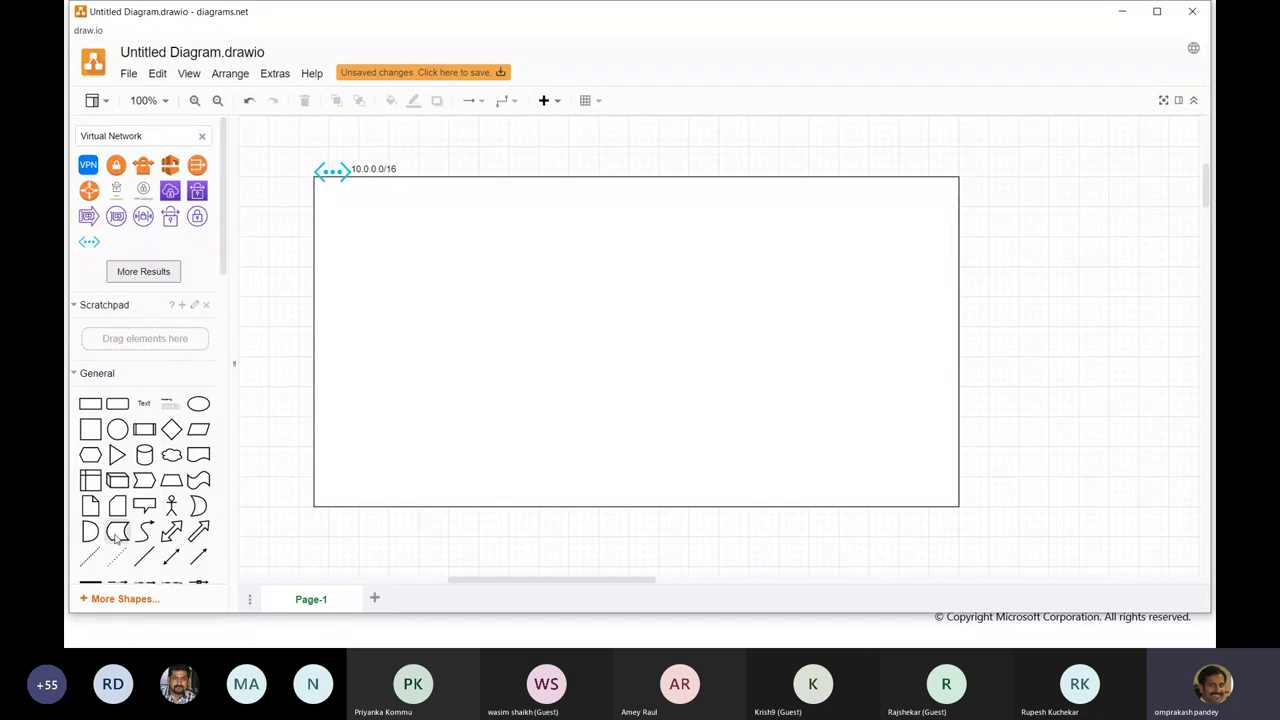
Step: Add a tall rectangle inside the container's left part and space two copies of it across to the right
left_click(91, 406)
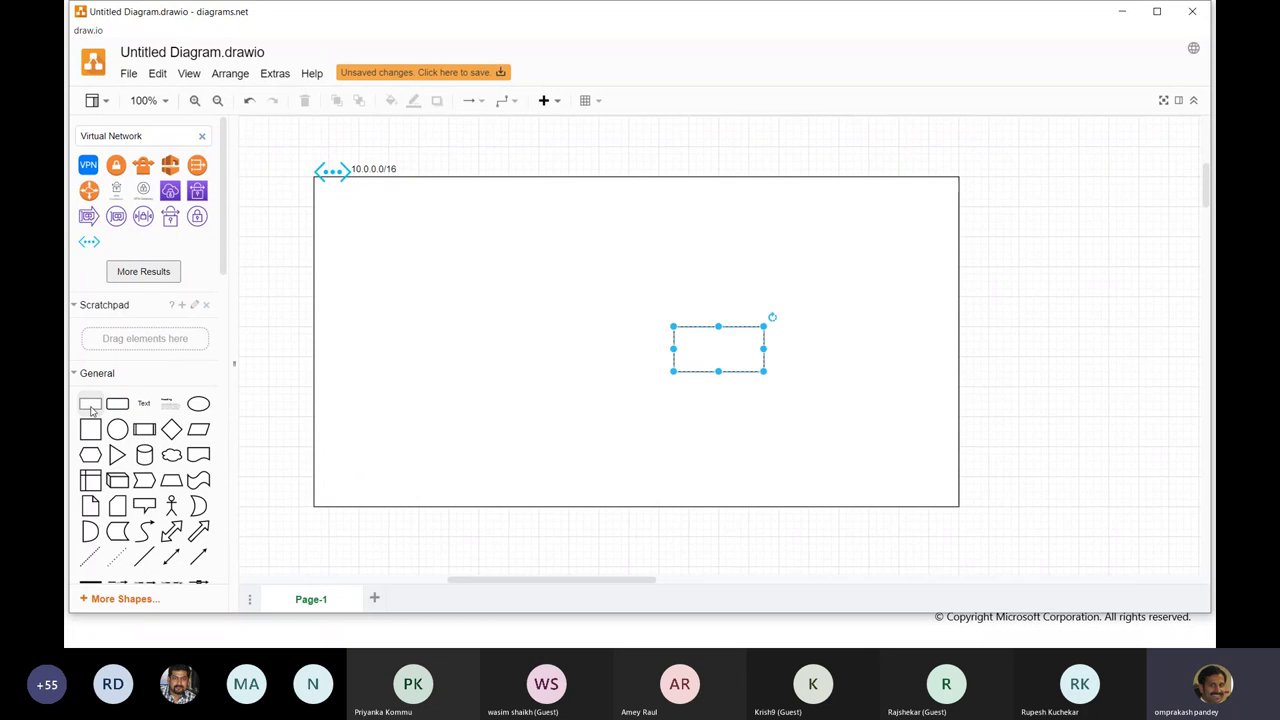
left_click_drag(717, 357, 494, 484)
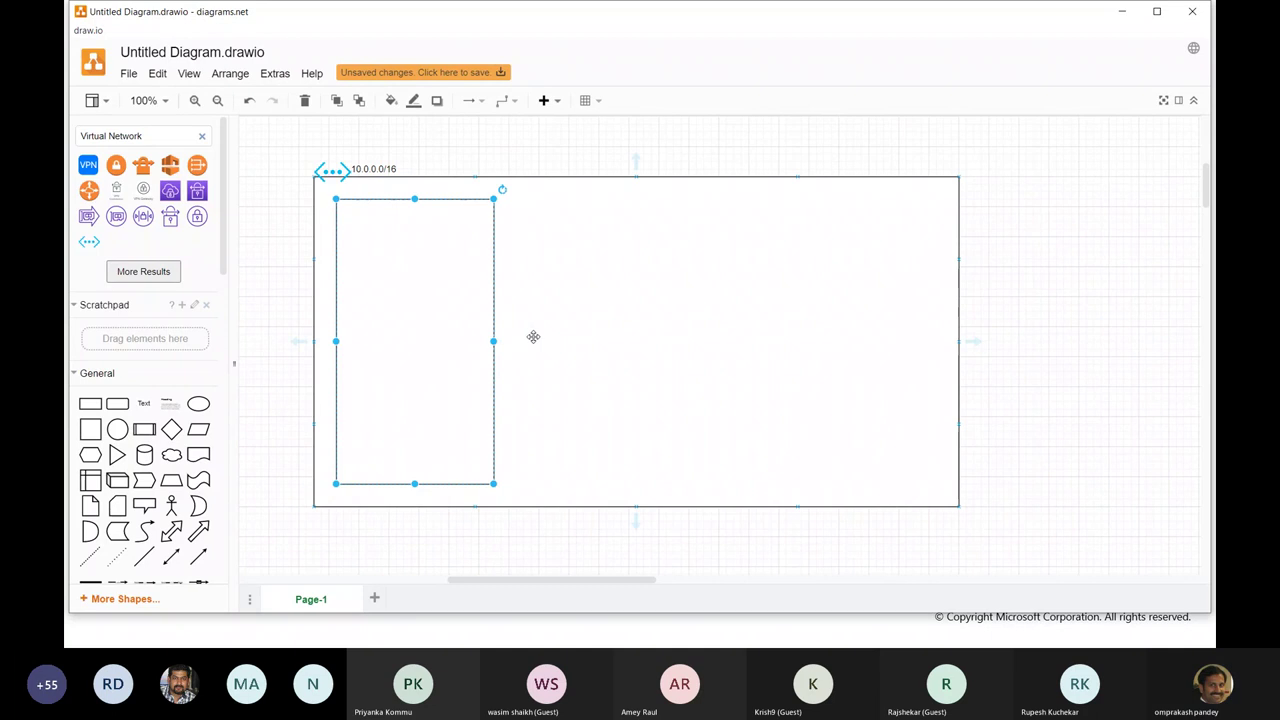
left_click_drag(466, 297, 594, 289)
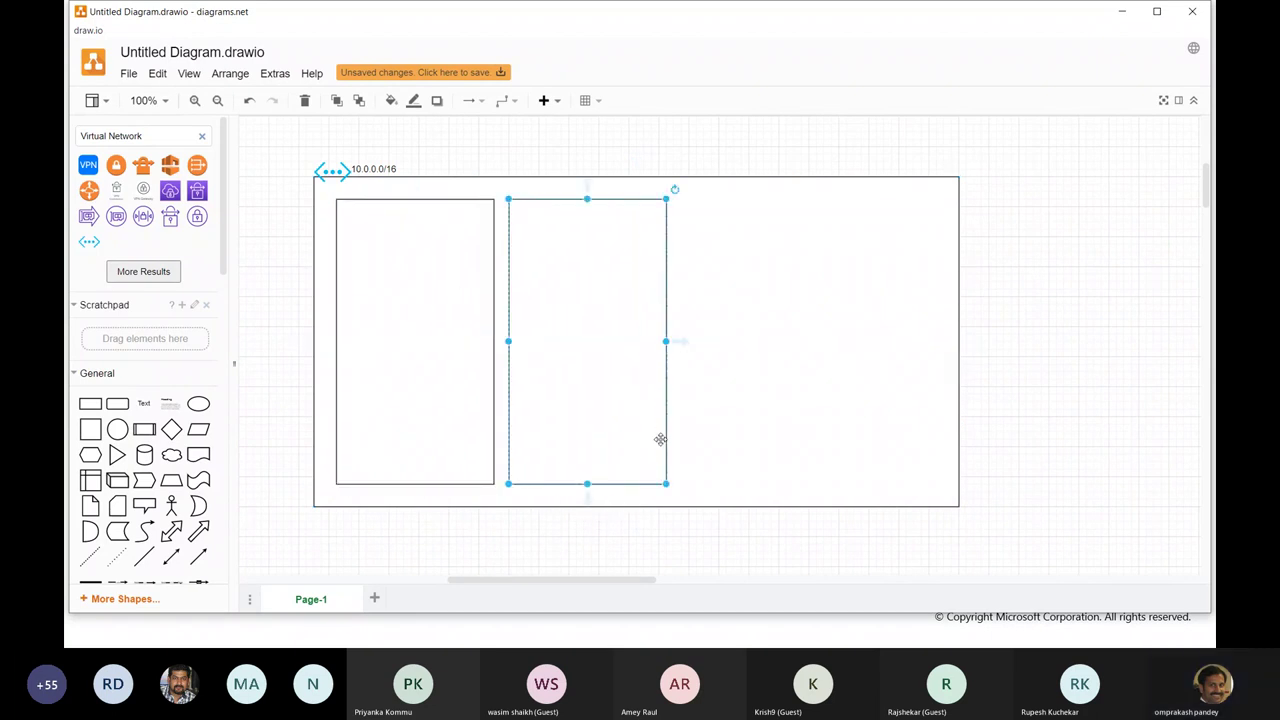
key("ctrl+v")
left_click_drag(414, 323, 809, 309)
left_click_drag(607, 295, 628, 297)
Step: Shorten all three inner rectangles equally from their bottom edges, leaving room beneath them in the container
left_click(397, 467)
left_click_drag(415, 484, 417, 454)
left_click(634, 420)
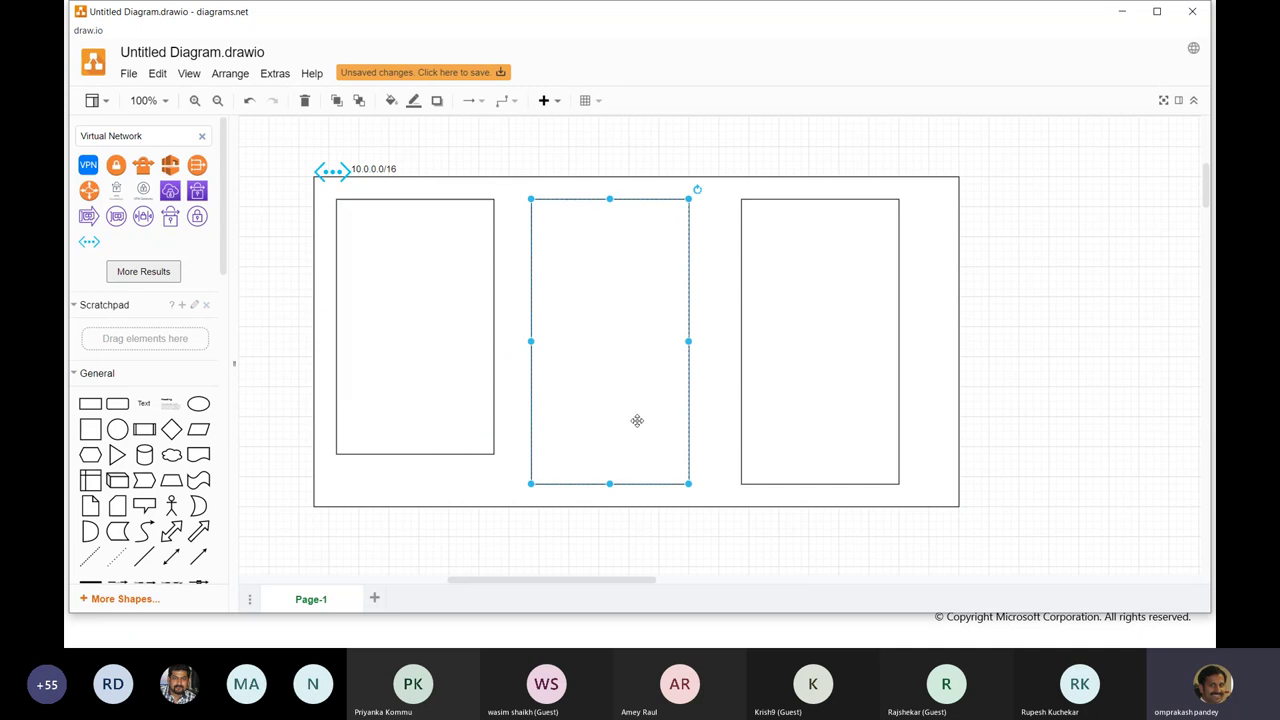
left_click_drag(610, 484, 610, 454)
left_click(828, 473)
left_click_drag(821, 483, 820, 454)
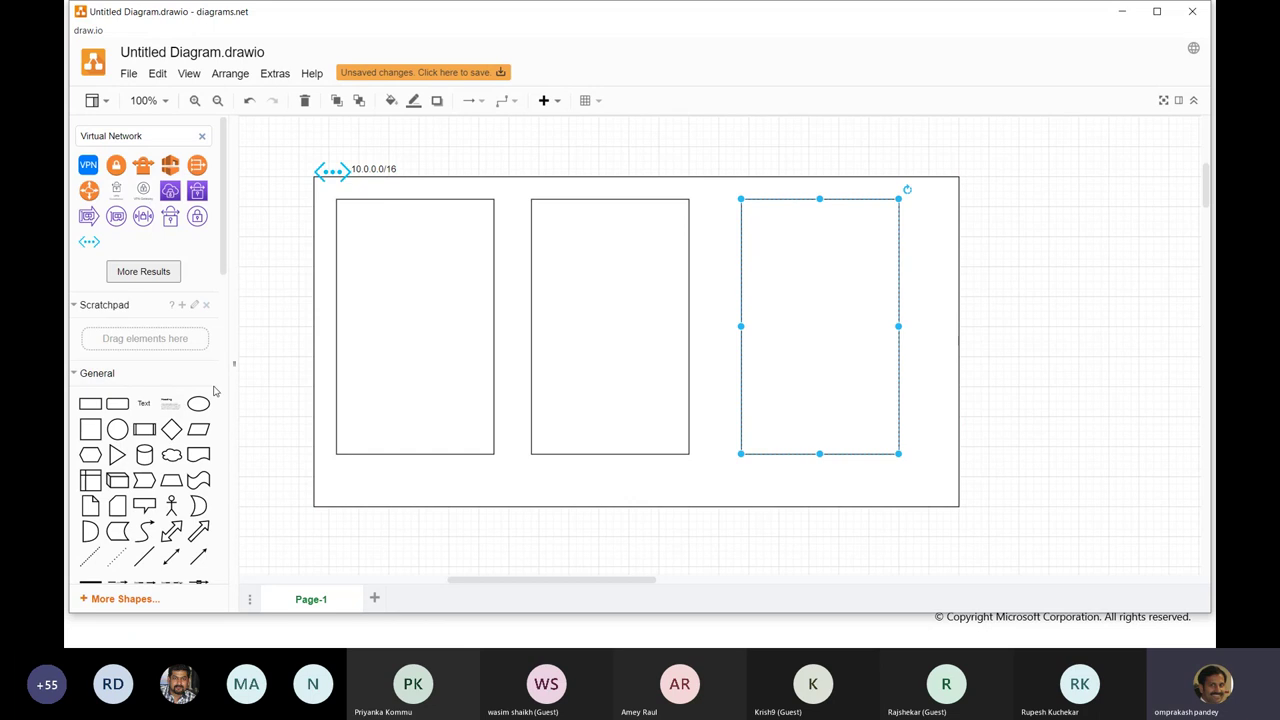
Step: Copy the 10.0.0.0/16 label and place the copy just below the left inner rectangle
left_click(373, 170)
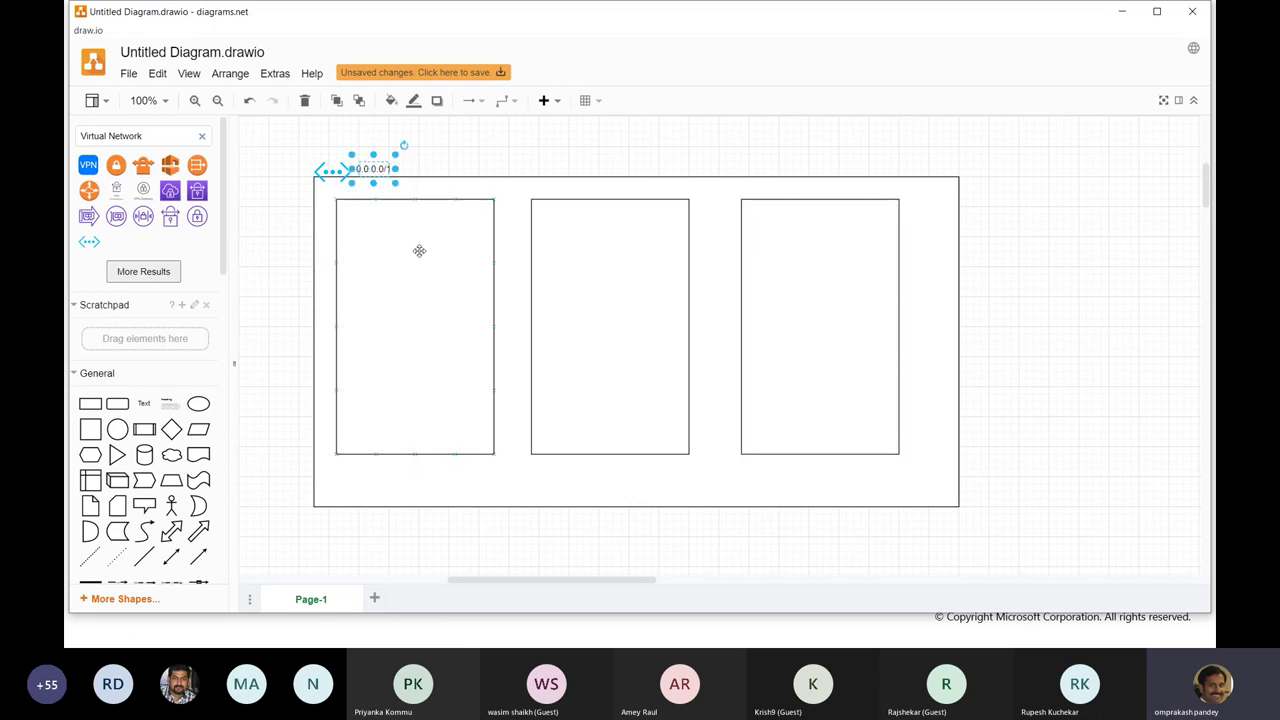
left_click_drag(373, 169, 381, 483)
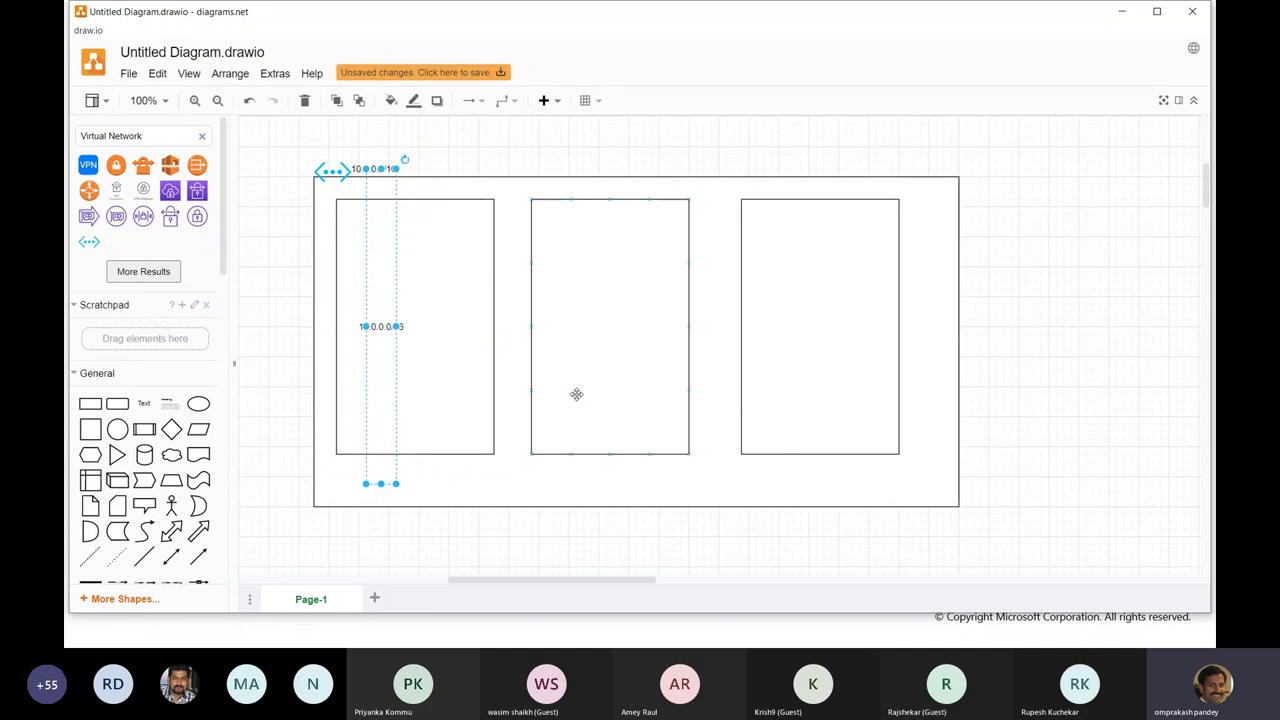
key("ctrl+z")
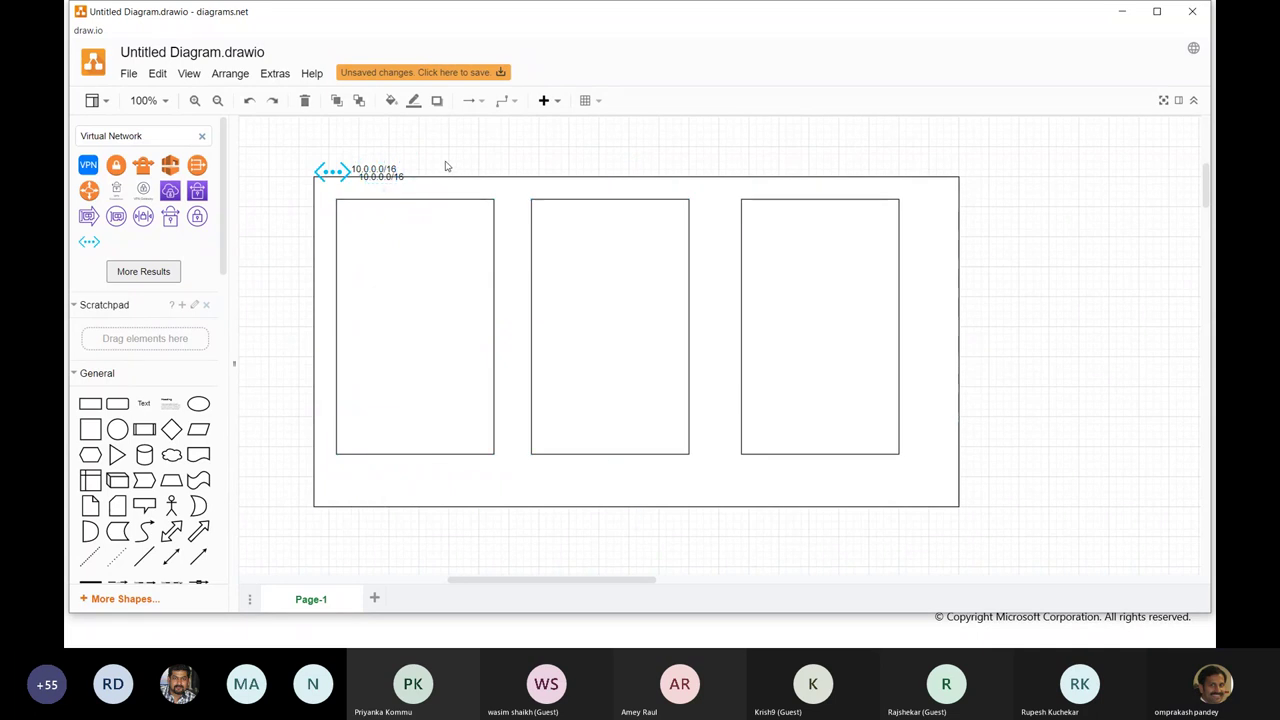
left_click(457, 163)
left_click(396, 247)
left_click(383, 457)
left_click(403, 429)
left_click(375, 170)
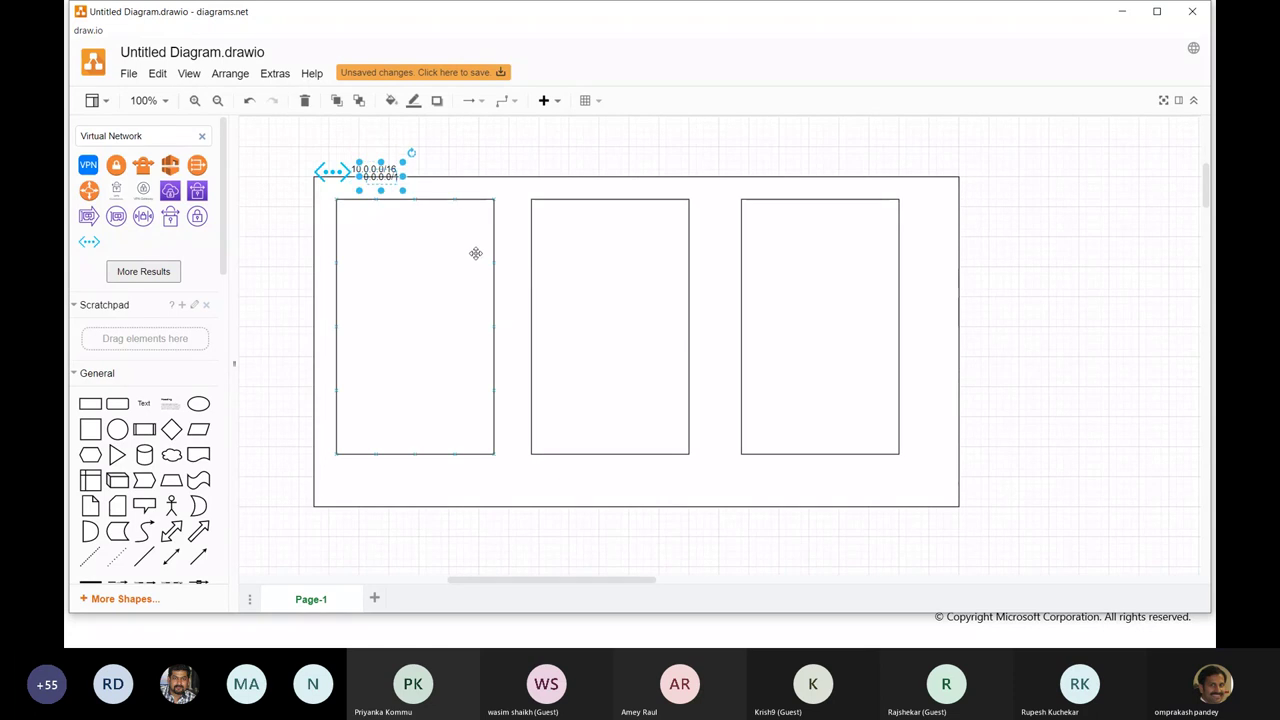
left_click_drag(378, 176, 360, 466)
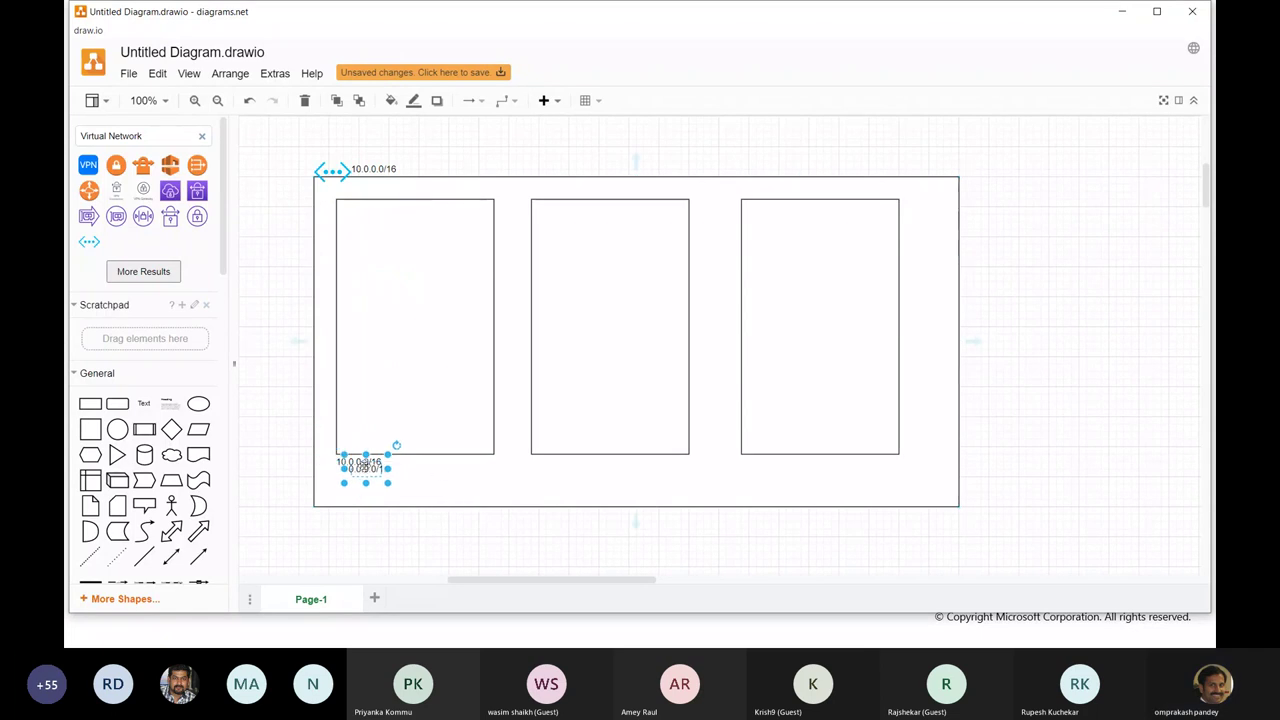
Step: Place copies of the address label below the middle and right rectangles and line up the left label with them
left_click_drag(362, 464, 550, 468)
left_click(374, 463)
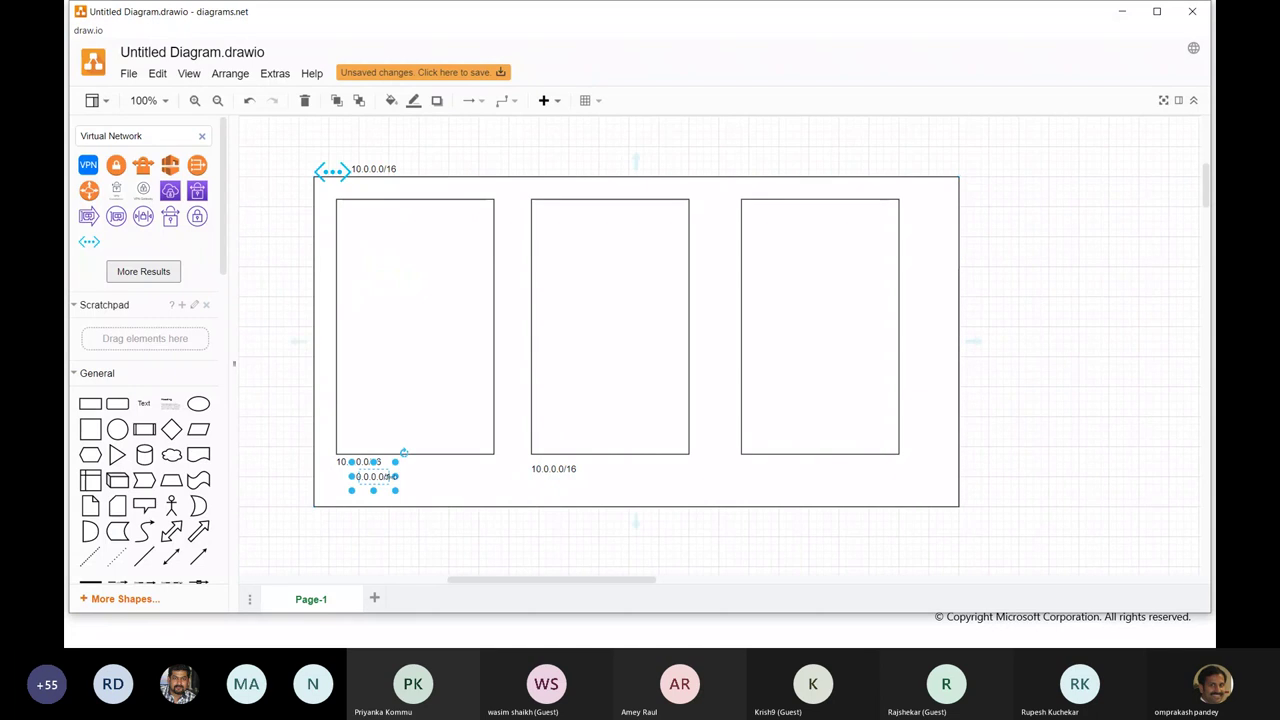
left_click_drag(374, 463, 760, 469)
left_click(358, 466)
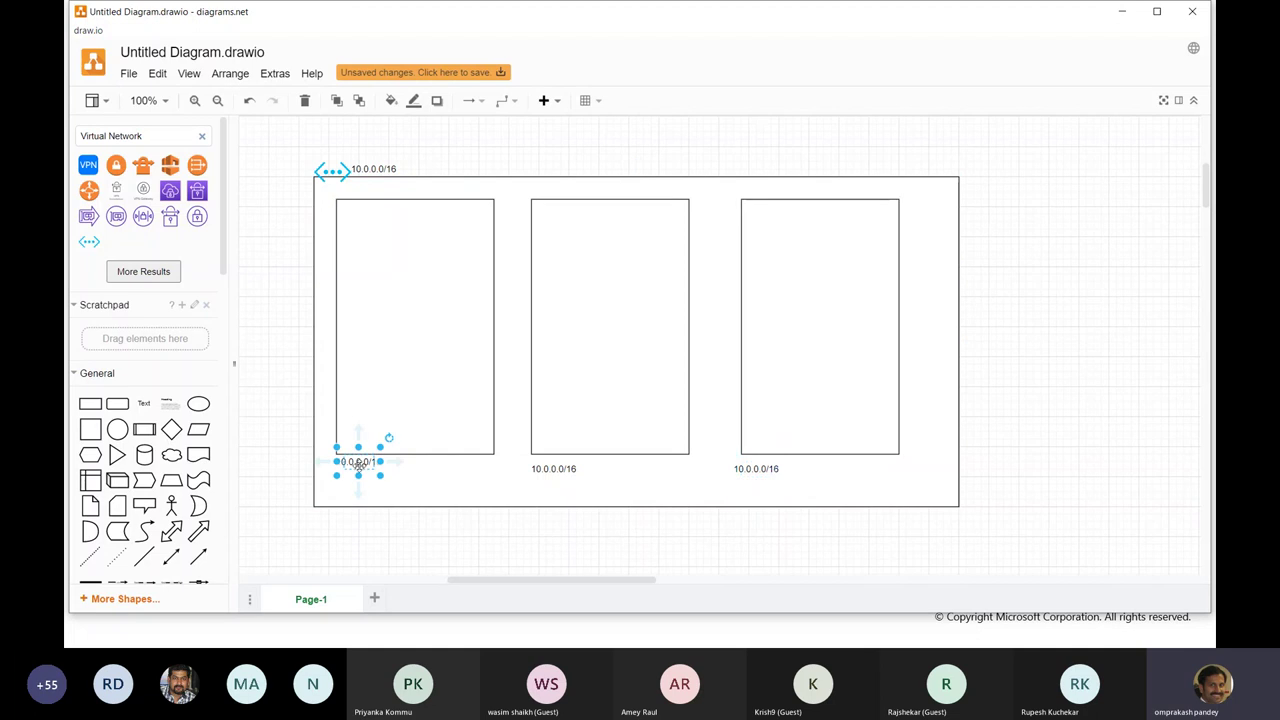
left_click_drag(358, 466, 358, 473)
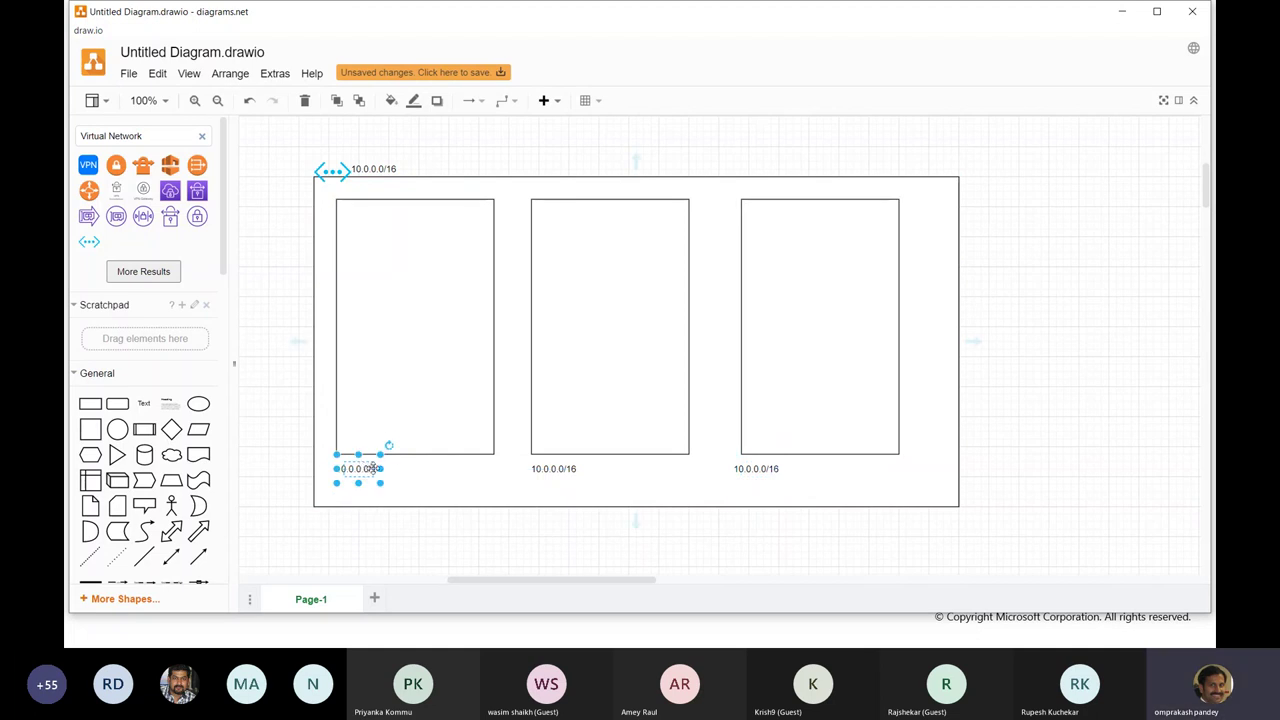
Step: Change the label below the left rectangle to 10.0.0.0/24 and the one below the middle rectangle to 10.0.1.0/24
double_click(363, 468)
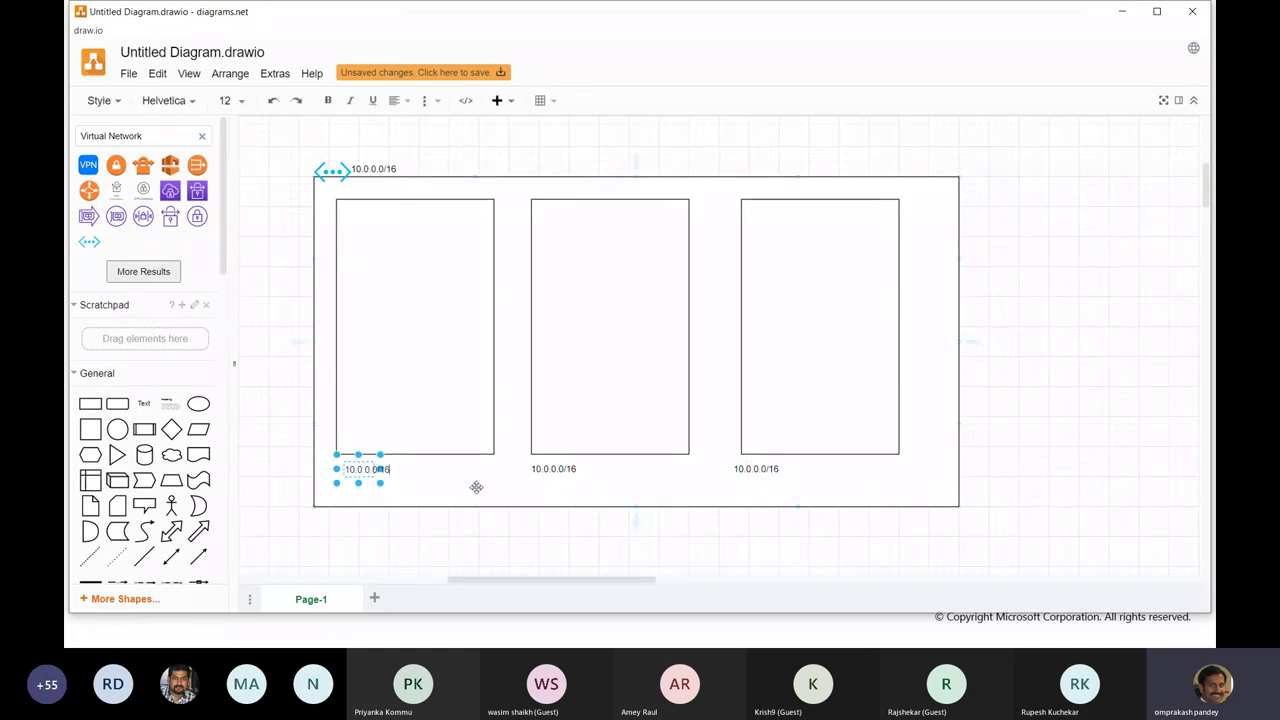
type("24")
double_click(566, 469)
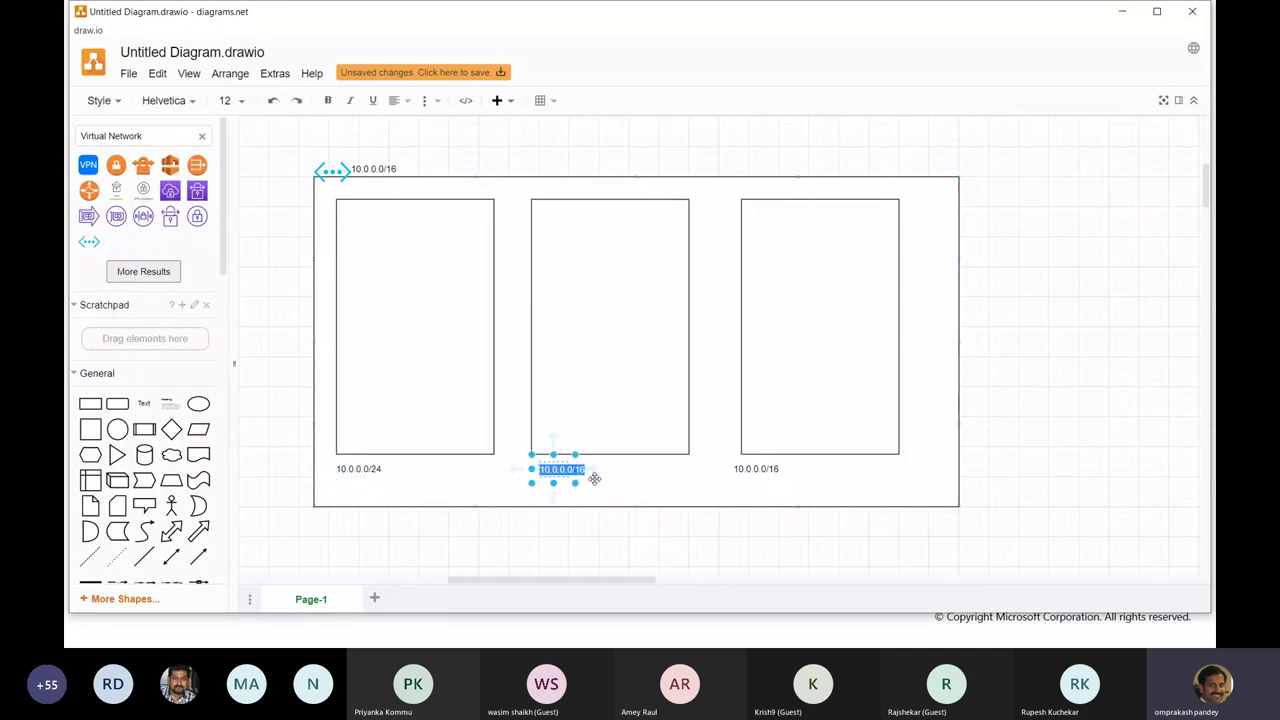
key("End")
key("BackSpace")
key("BackSpace")
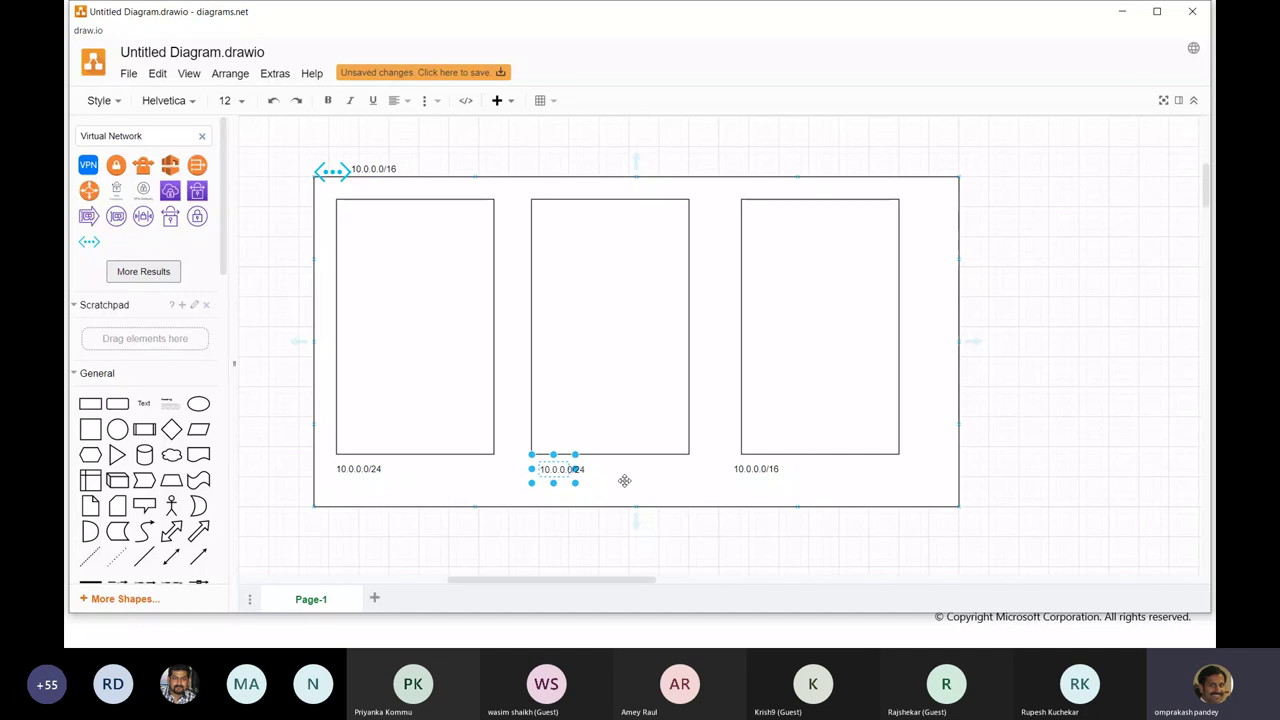
Step: Change the label below the right rectangle to 10.0.2.0/24
left_click(763, 468)
double_click(763, 468)
left_click(783, 476)
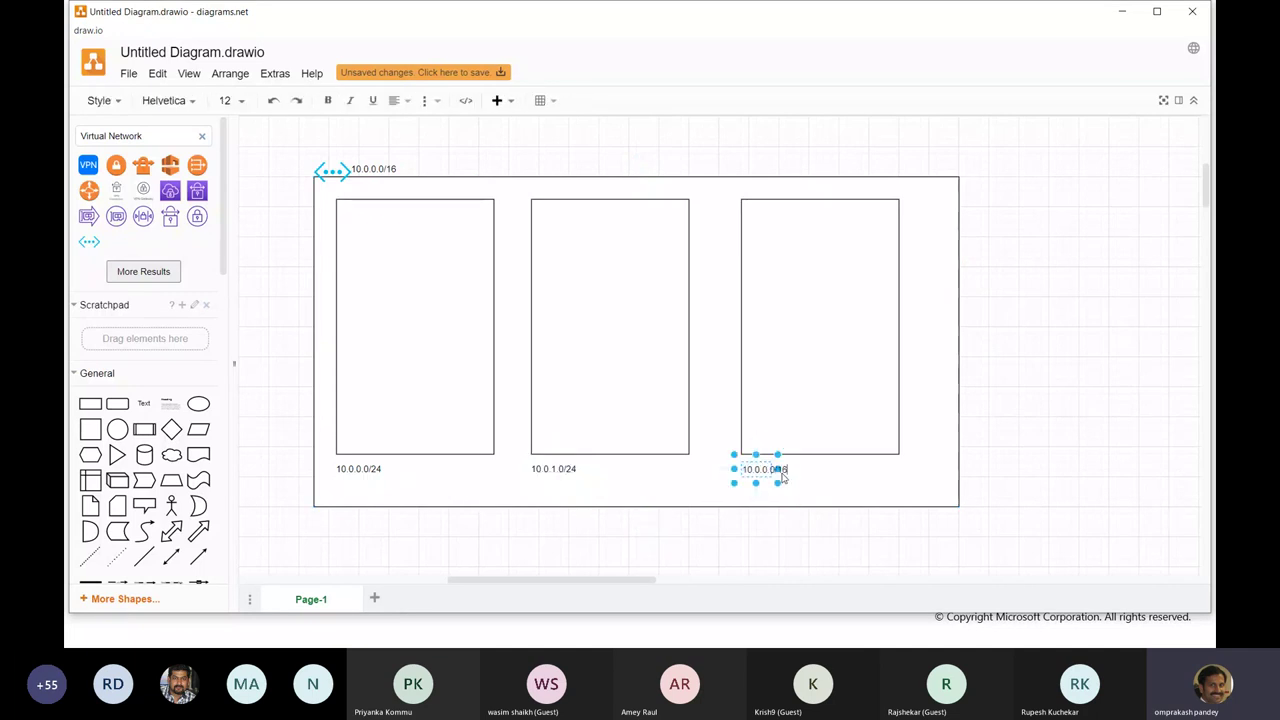
type("24")
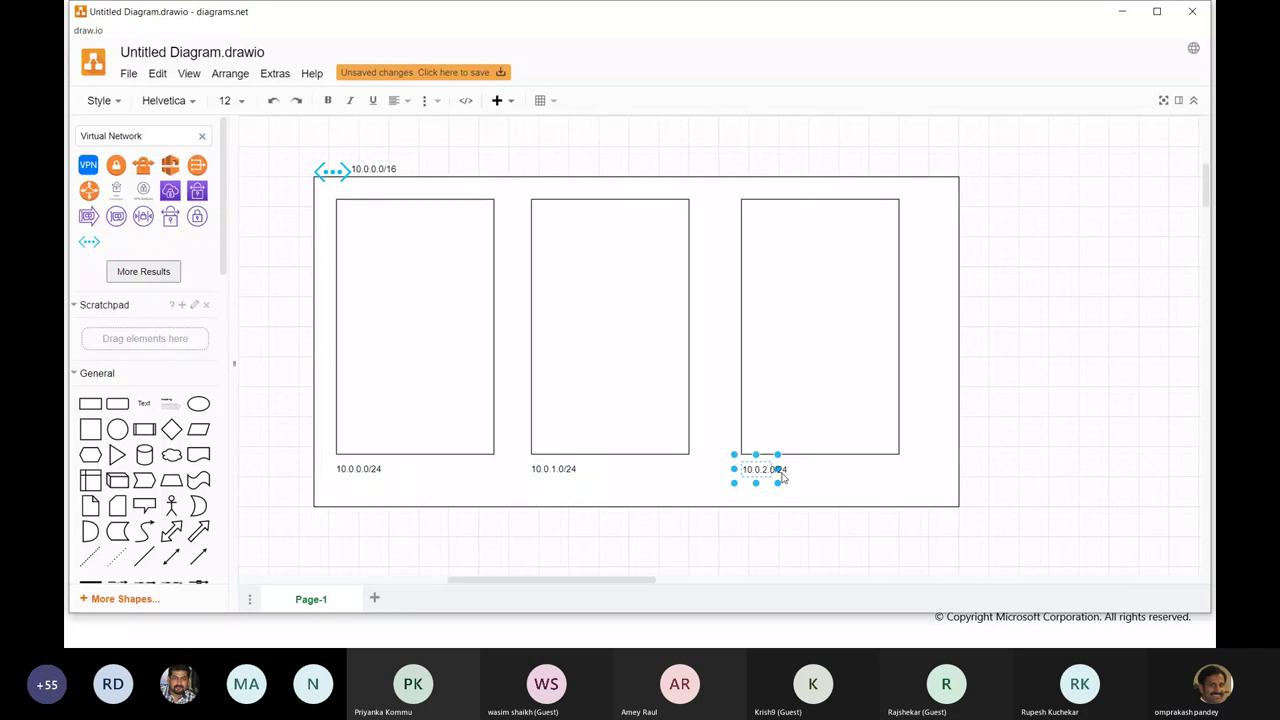
Step: Add a text label reading Web Subnet above the left inner rectangle and widen it to fit on one line
left_click(998, 382)
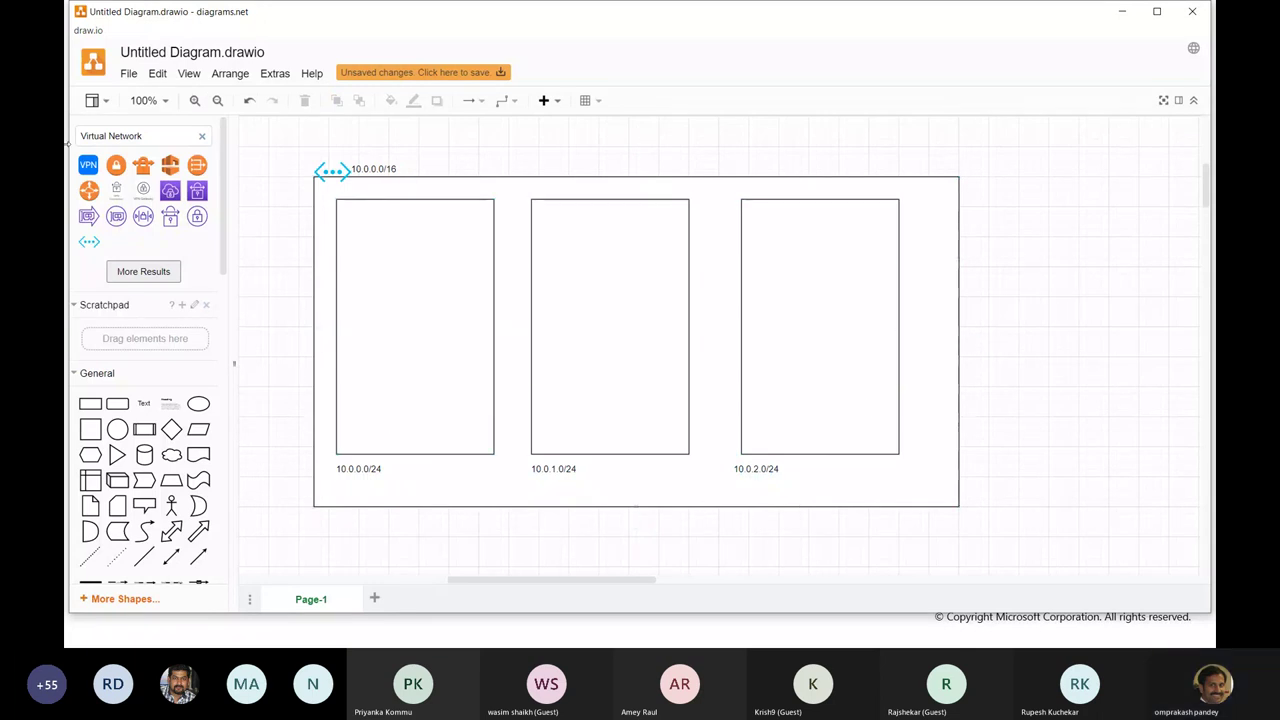
left_click(144, 403)
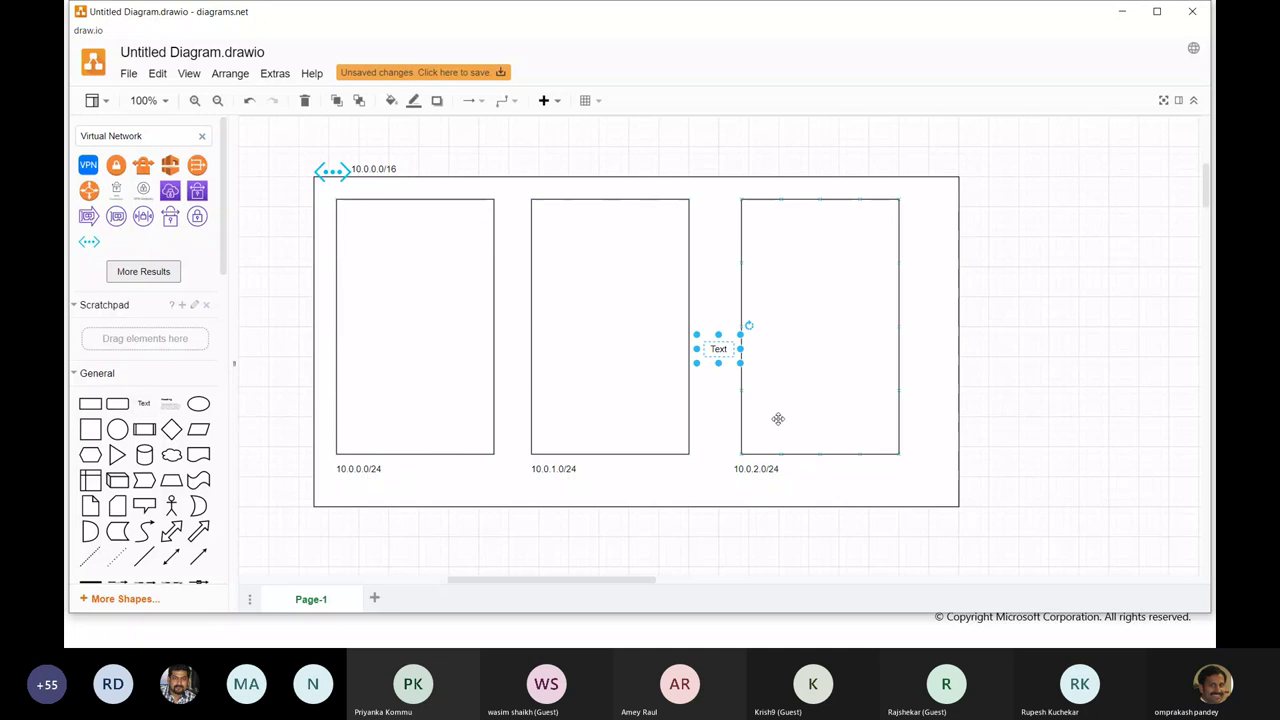
left_click_drag(722, 357, 390, 192)
double_click(389, 191)
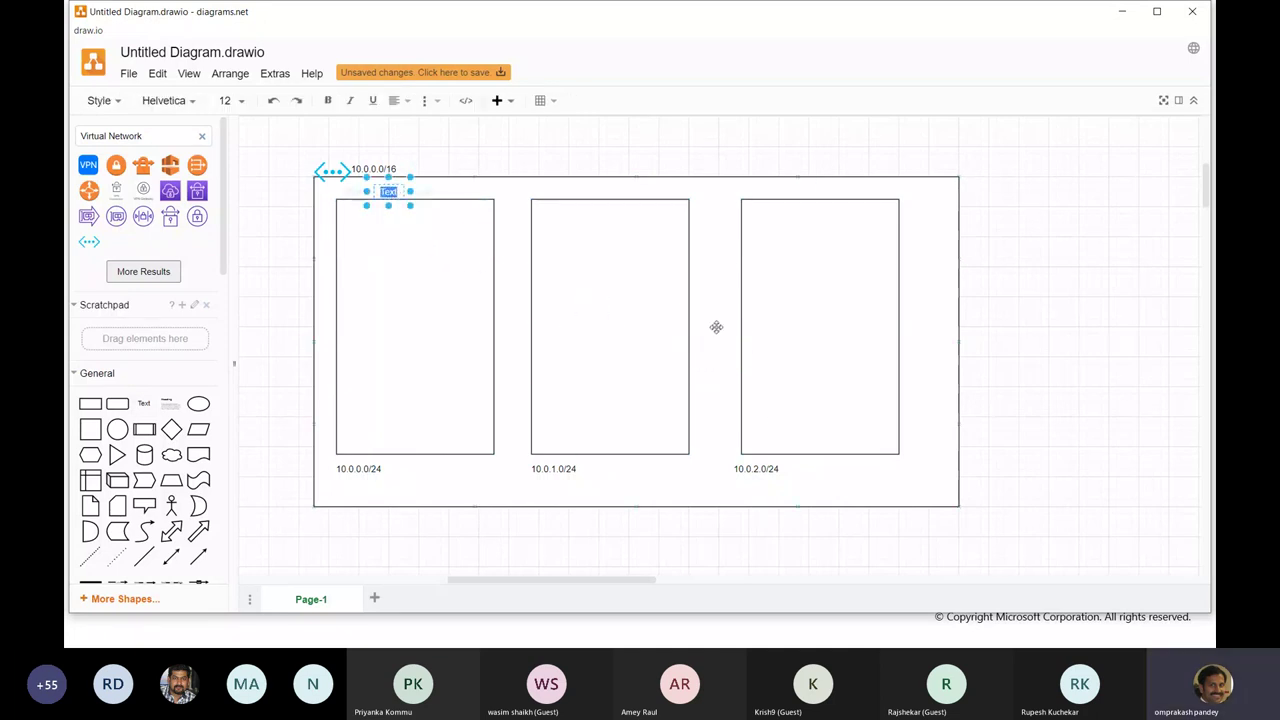
type("Web Su")
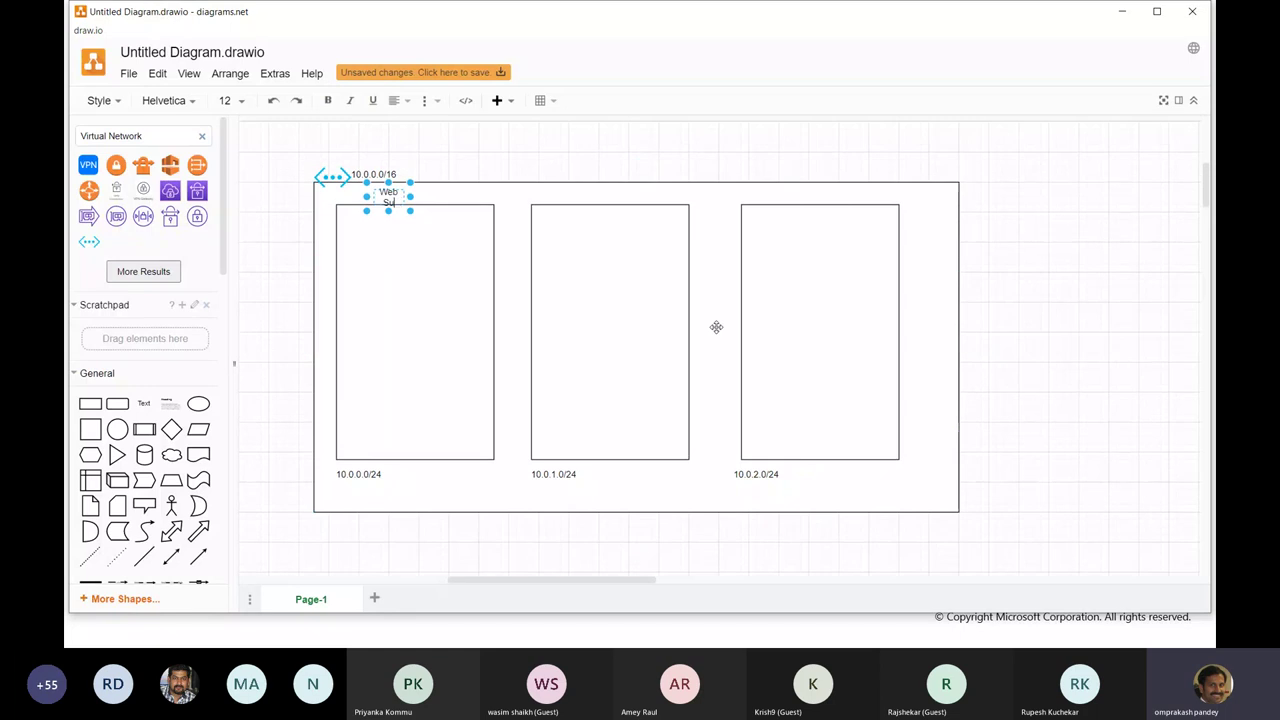
type("bnet")
left_click_drag(410, 197, 437, 198)
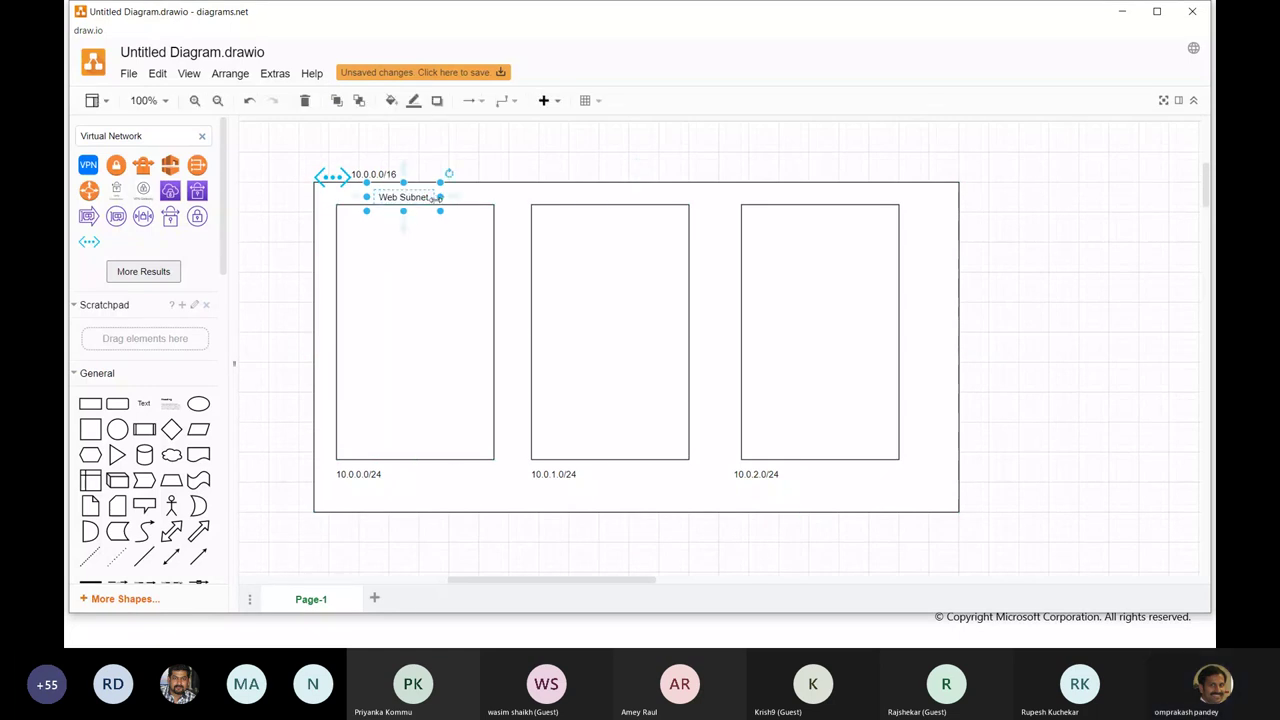
Step: Remove the space from the label above the left rectangle so it reads WebSubnet
double_click(406, 197)
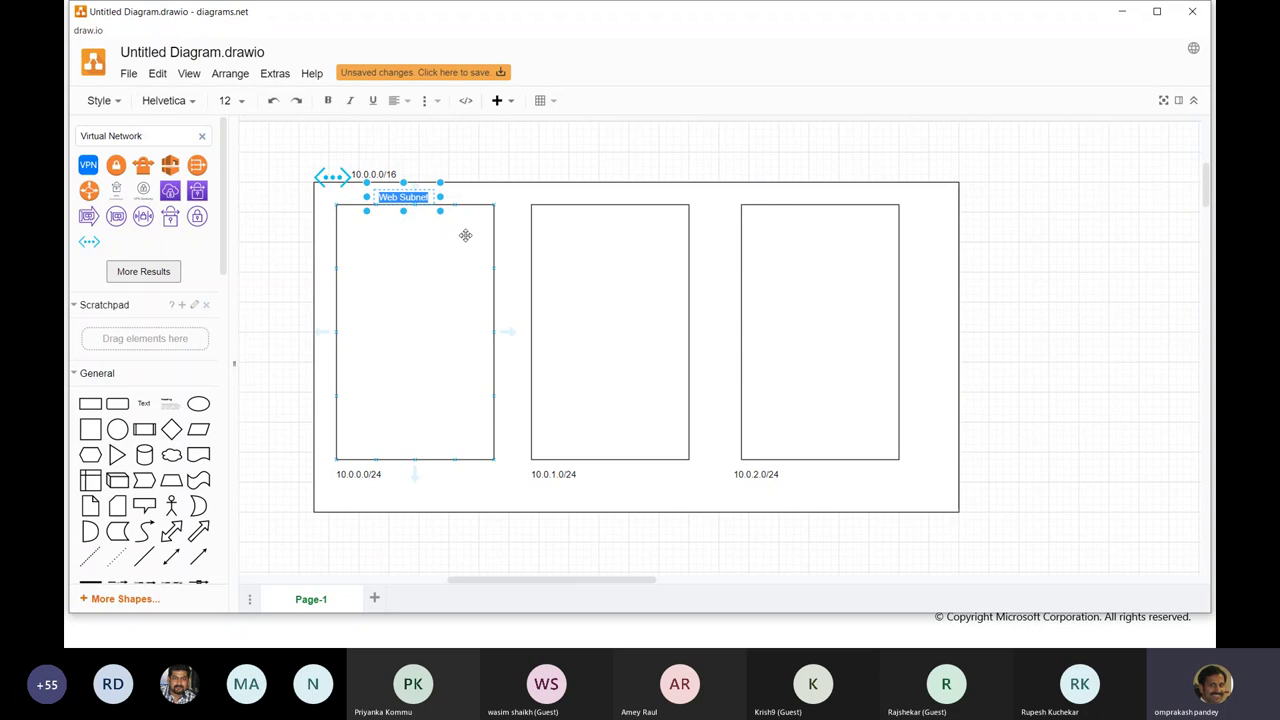
key("Delete")
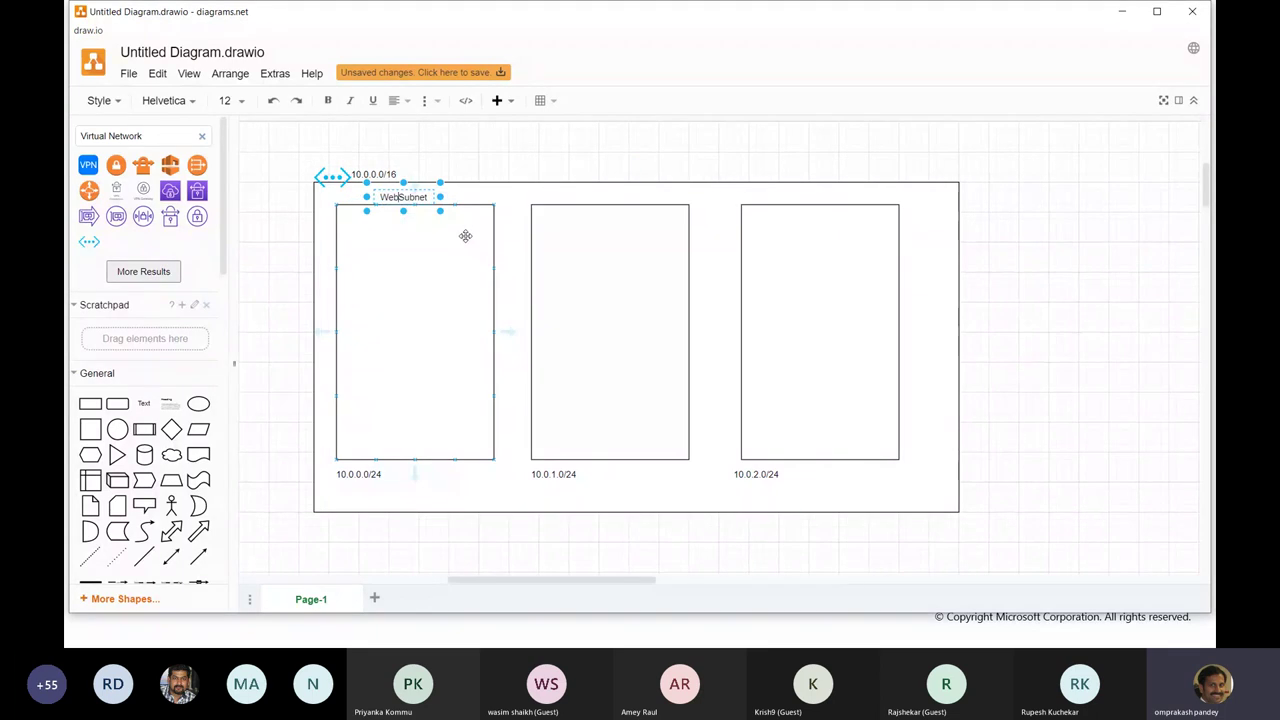
left_click(446, 549)
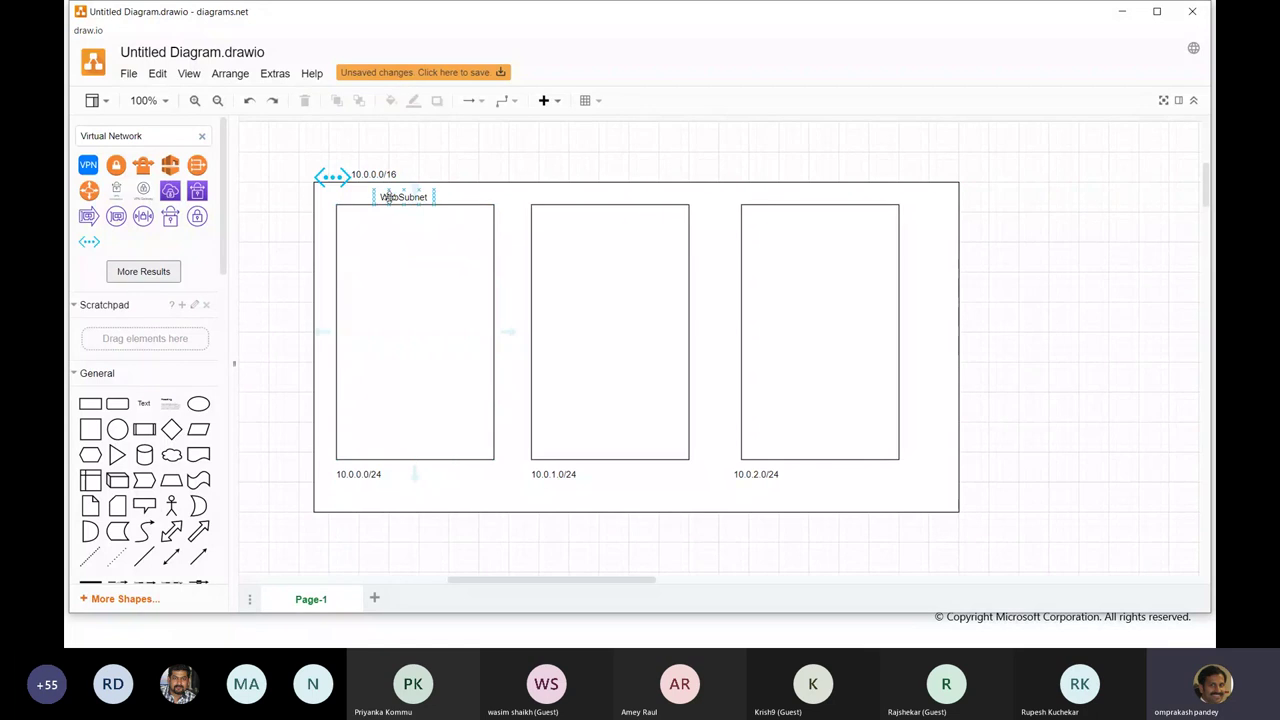
Step: Place copies of the WebSubnet label above the middle and right rectangles
left_click(421, 198)
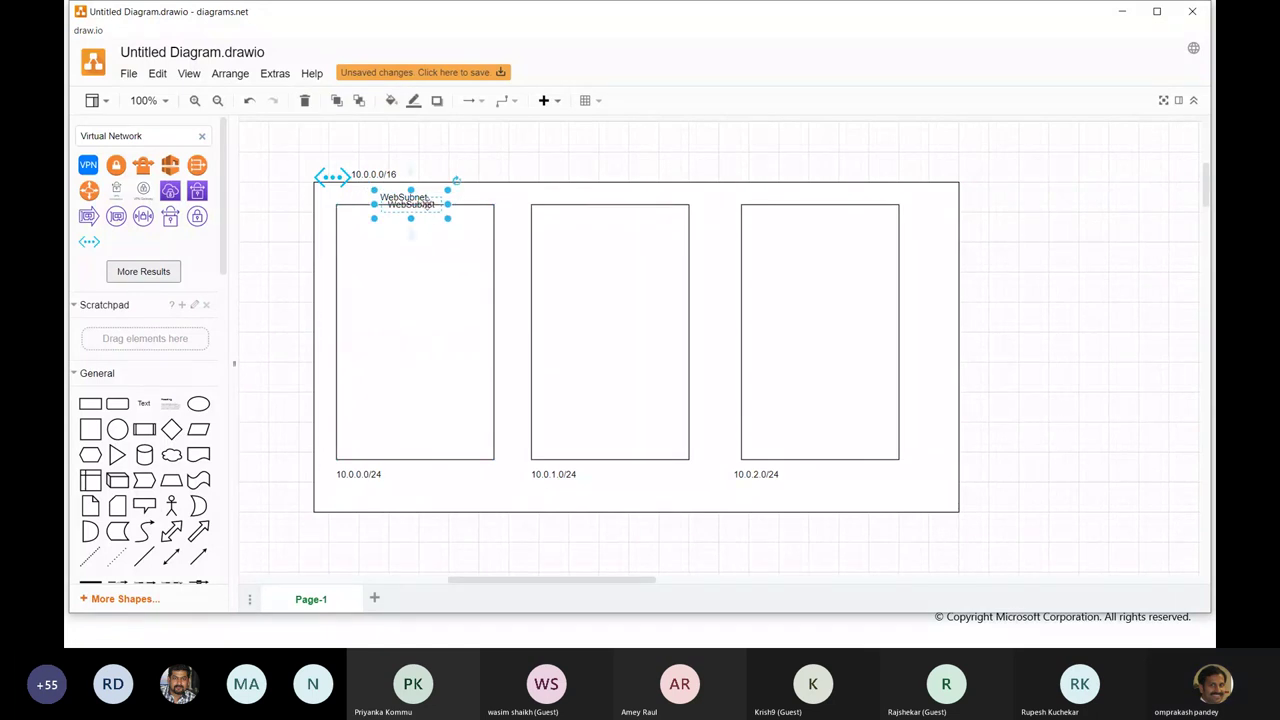
left_click_drag(412, 199, 588, 197)
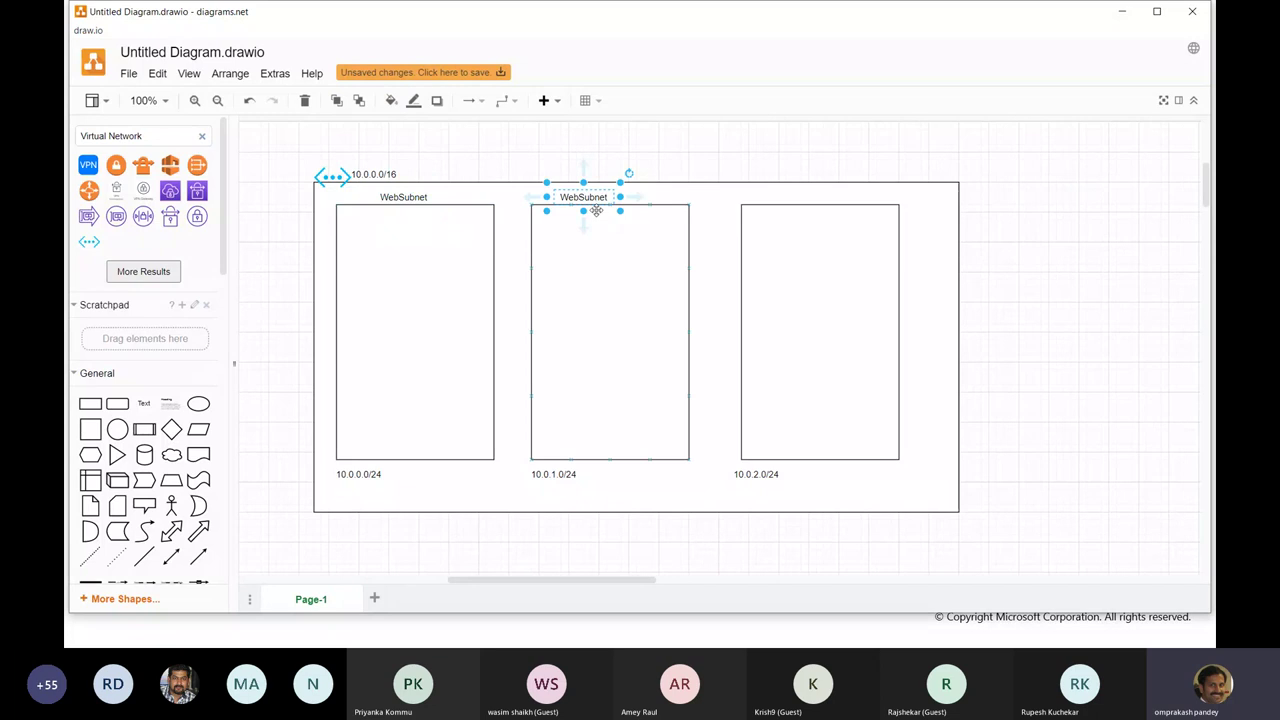
key("ctrl+v")
left_click_drag(430, 215, 800, 198)
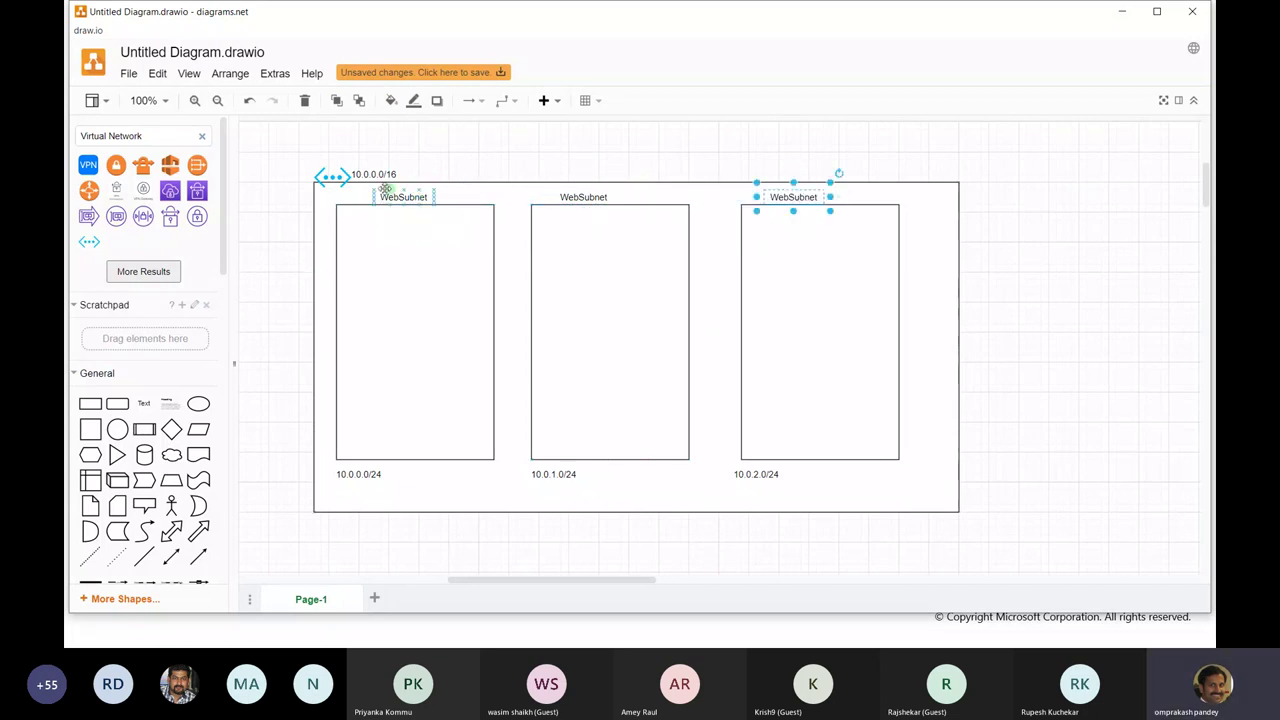
Step: Rename the label above the middle rectangle to AppSubnet
left_click(576, 197)
double_click(576, 197)
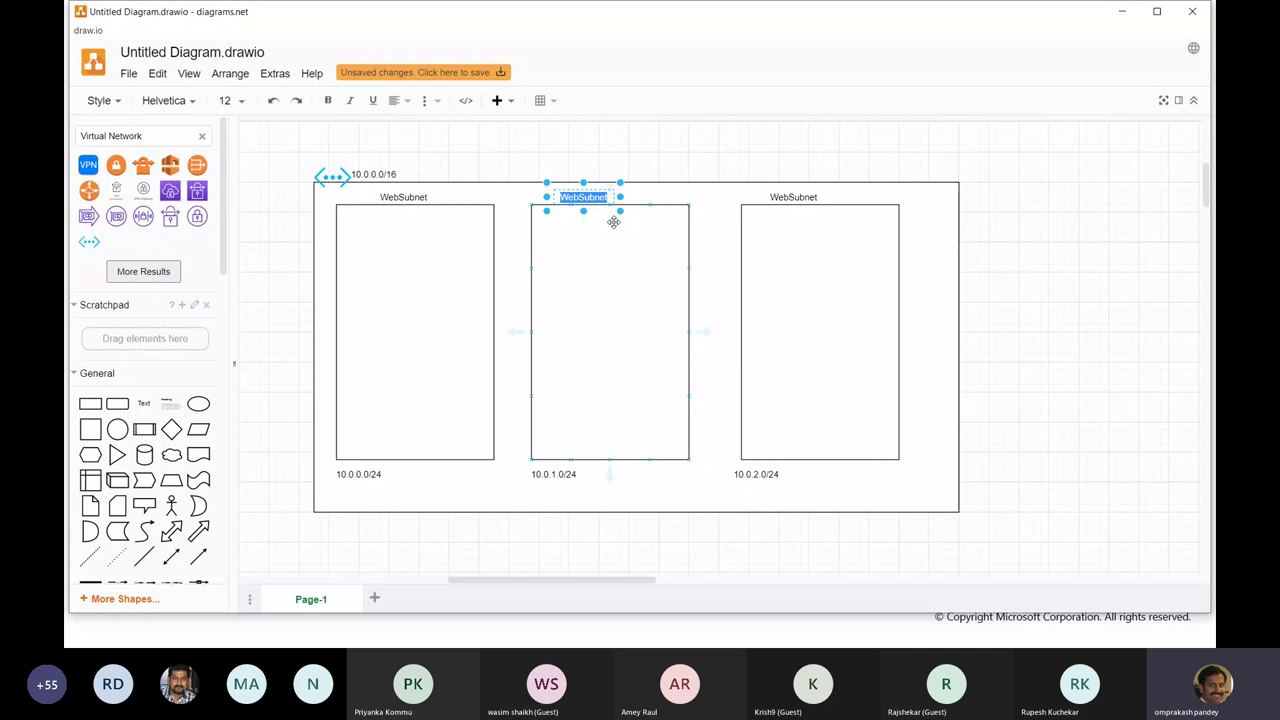
key("shift+Right")
type("App")
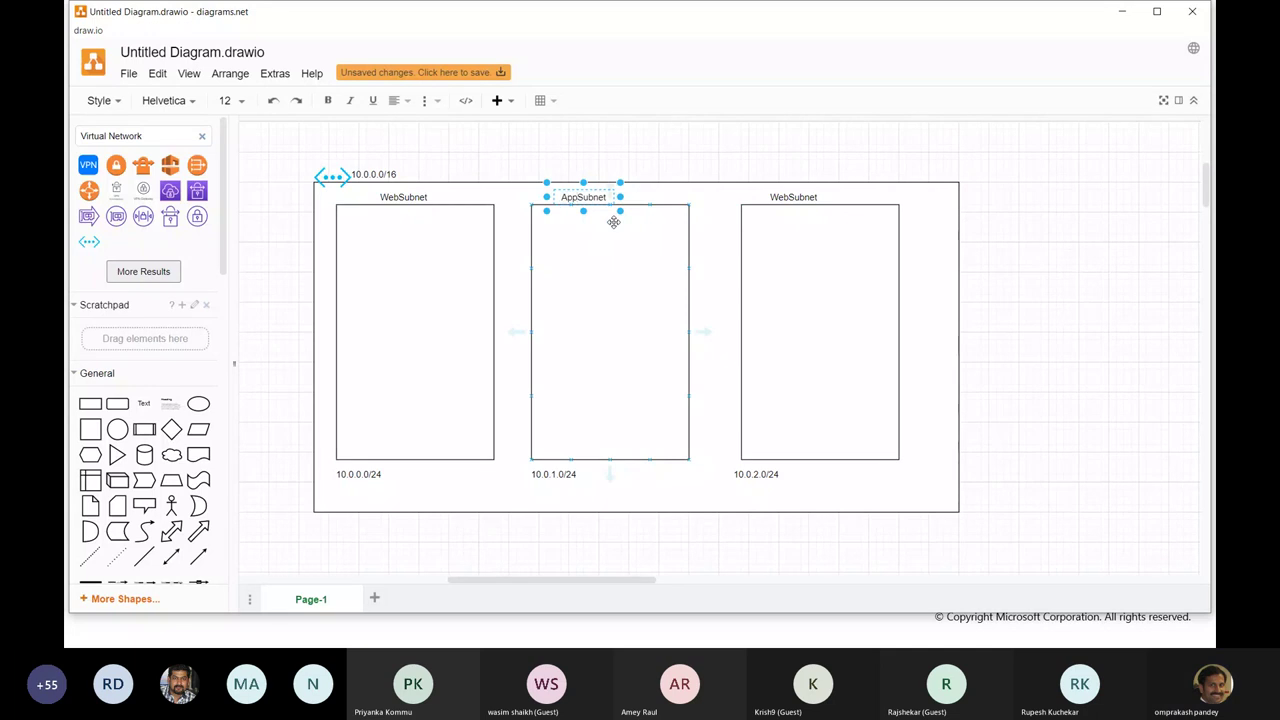
Step: Rename the label above the right rectangle to DBSubnet
left_click(786, 198)
double_click(780, 197)
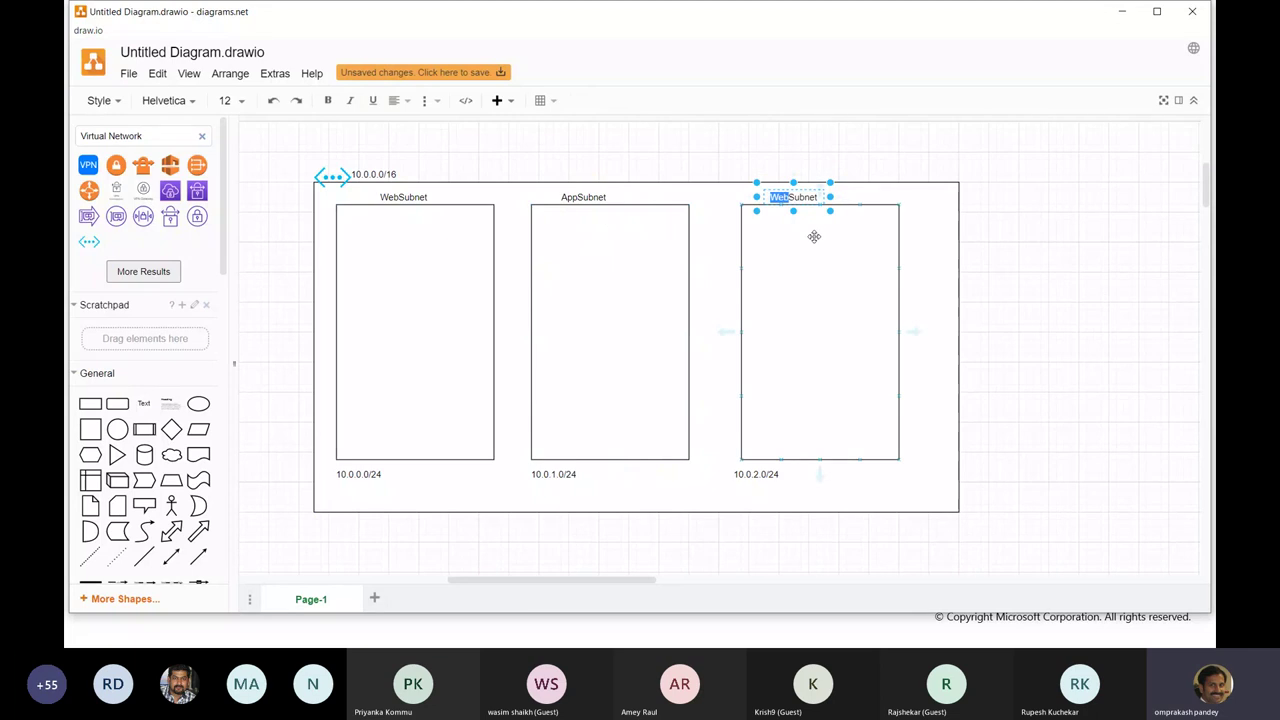
type("DB")
left_click(1037, 296)
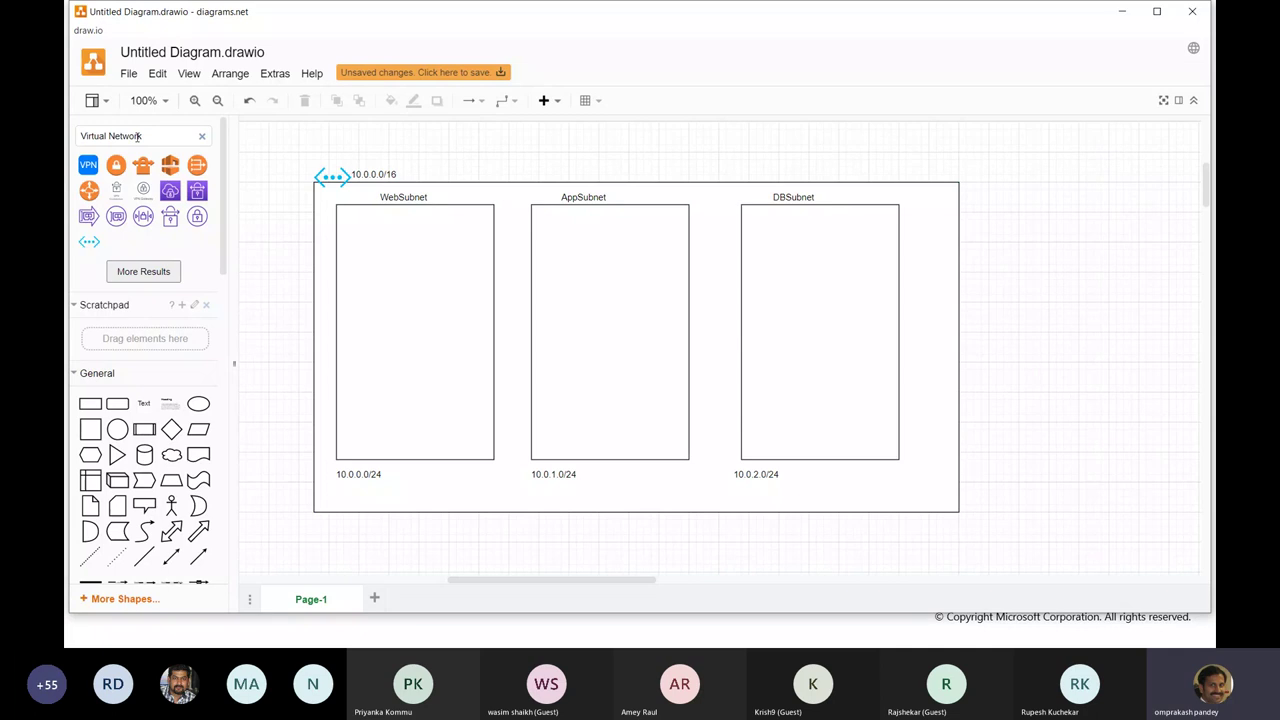
Step: Search the shapes for Virtual Machines and place two virtual machine icons one above the other in the WebSubnet rectangle
left_click_drag(155, 133, 78, 135)
type("Virtua")
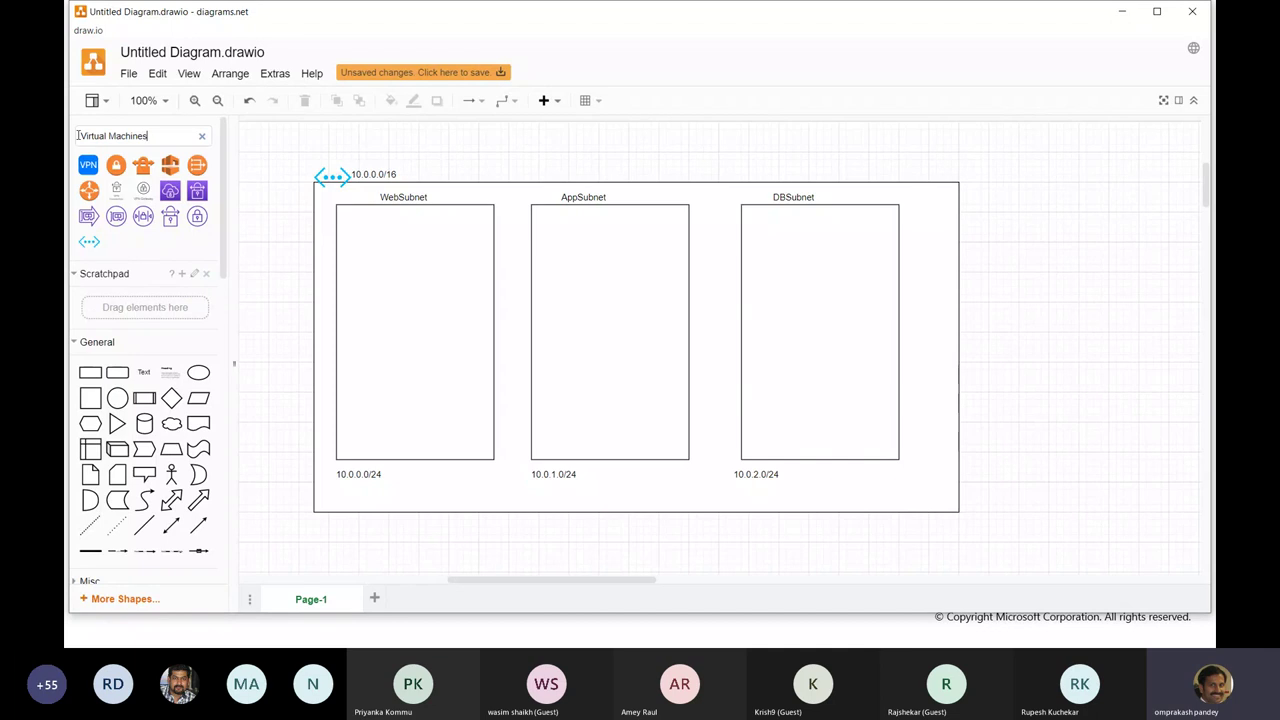
key("Return")
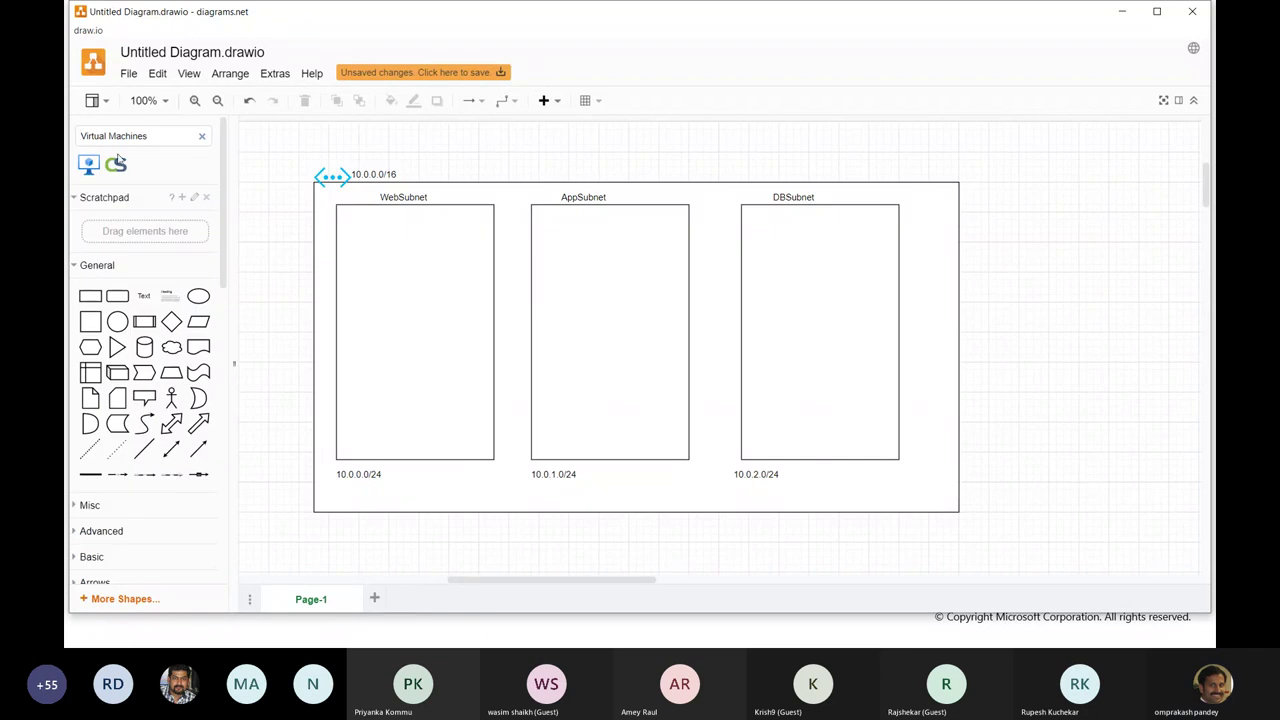
mouse_move(89, 167)
left_click_drag(89, 167, 403, 255)
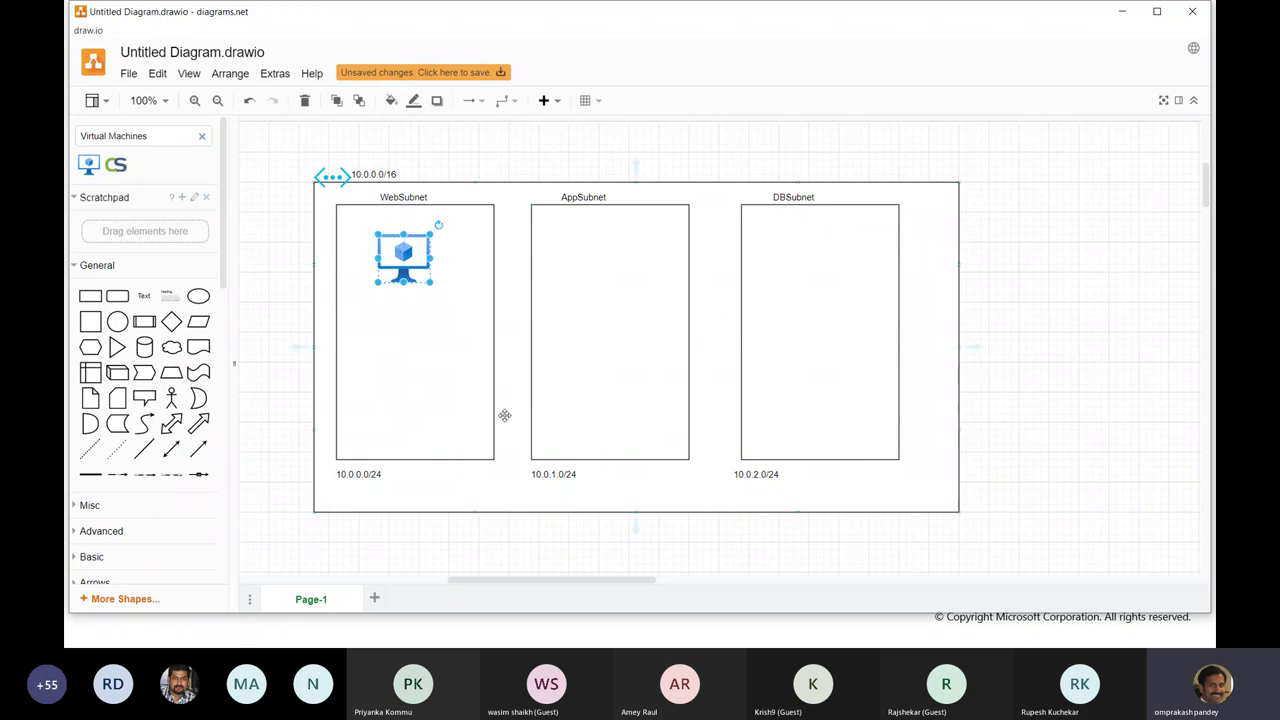
left_click_drag(403, 255, 401, 343)
Step: Place two copies of the virtual machine icon in the AppSubnet rectangle and move the lower WebSubnet machine closer to the upper one
left_click(592, 240)
left_click_drag(405, 258, 594, 258)
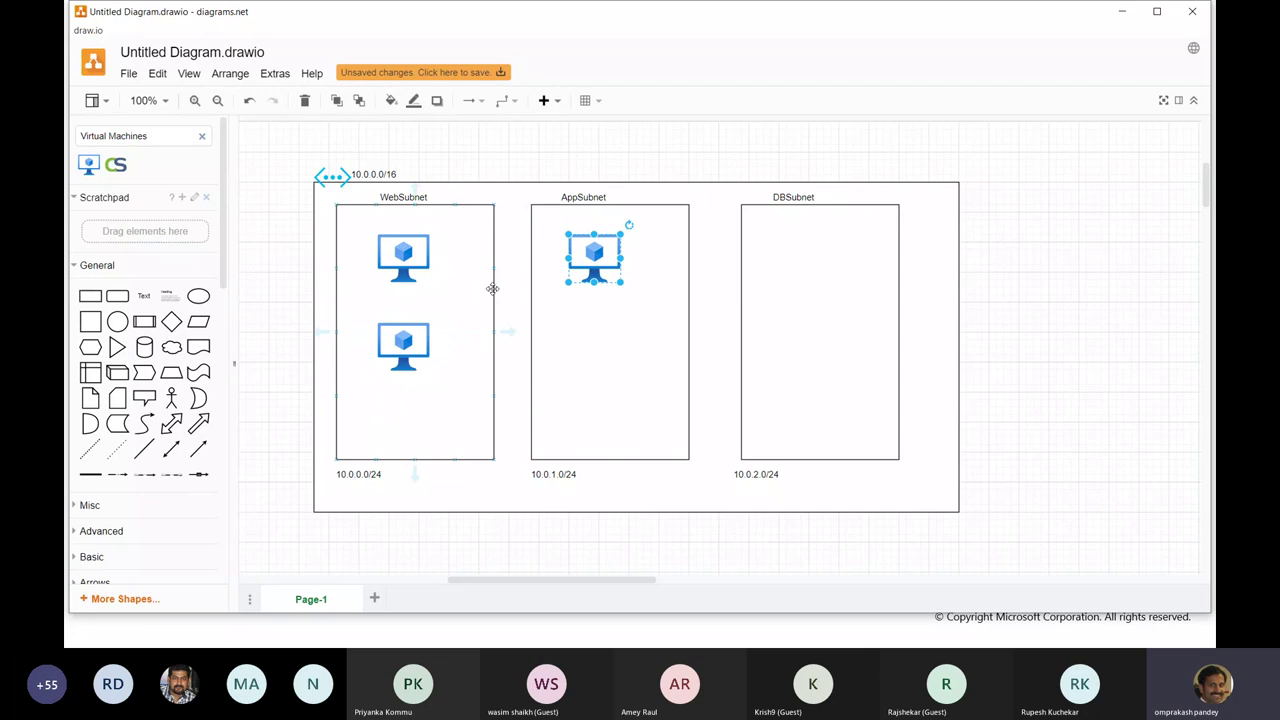
left_click_drag(410, 262, 595, 347)
left_click_drag(409, 345, 407, 321)
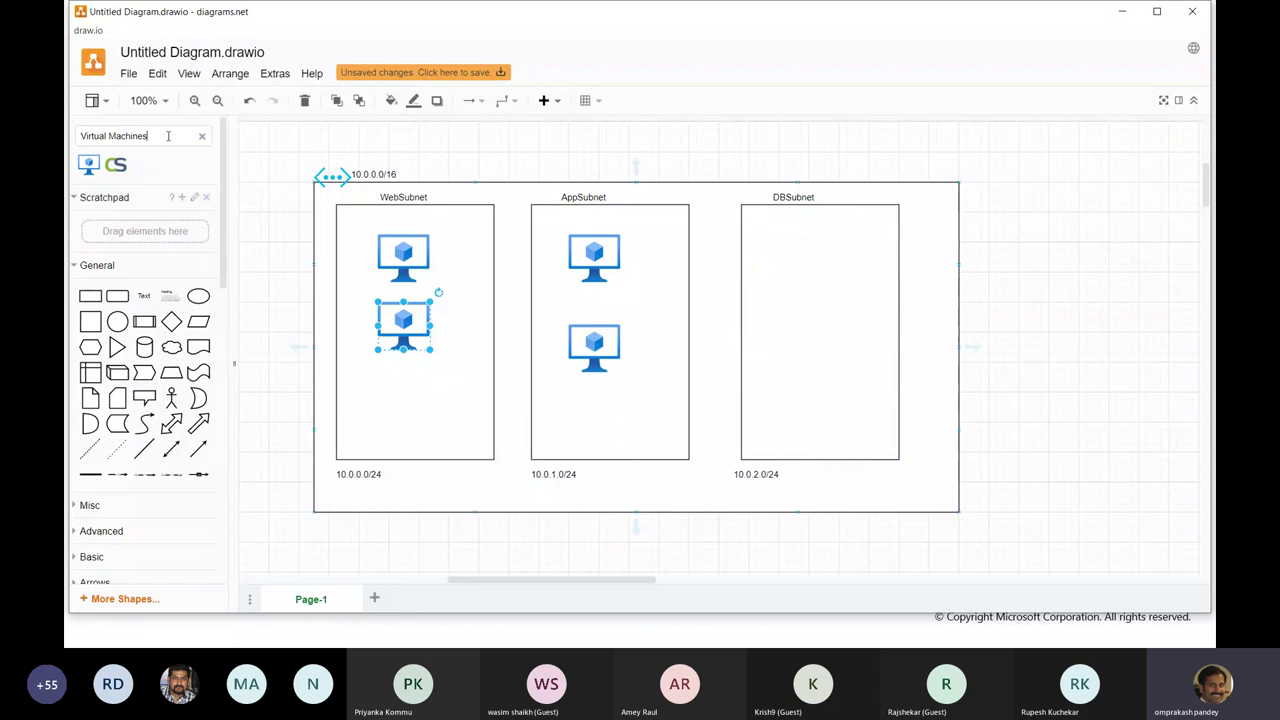
Step: Search the shapes for SQL and place two MS SQL instance icons one above the other in the DBSubnet rectangle
left_click_drag(170, 138, 70, 142)
type("SQL")
key("Return")
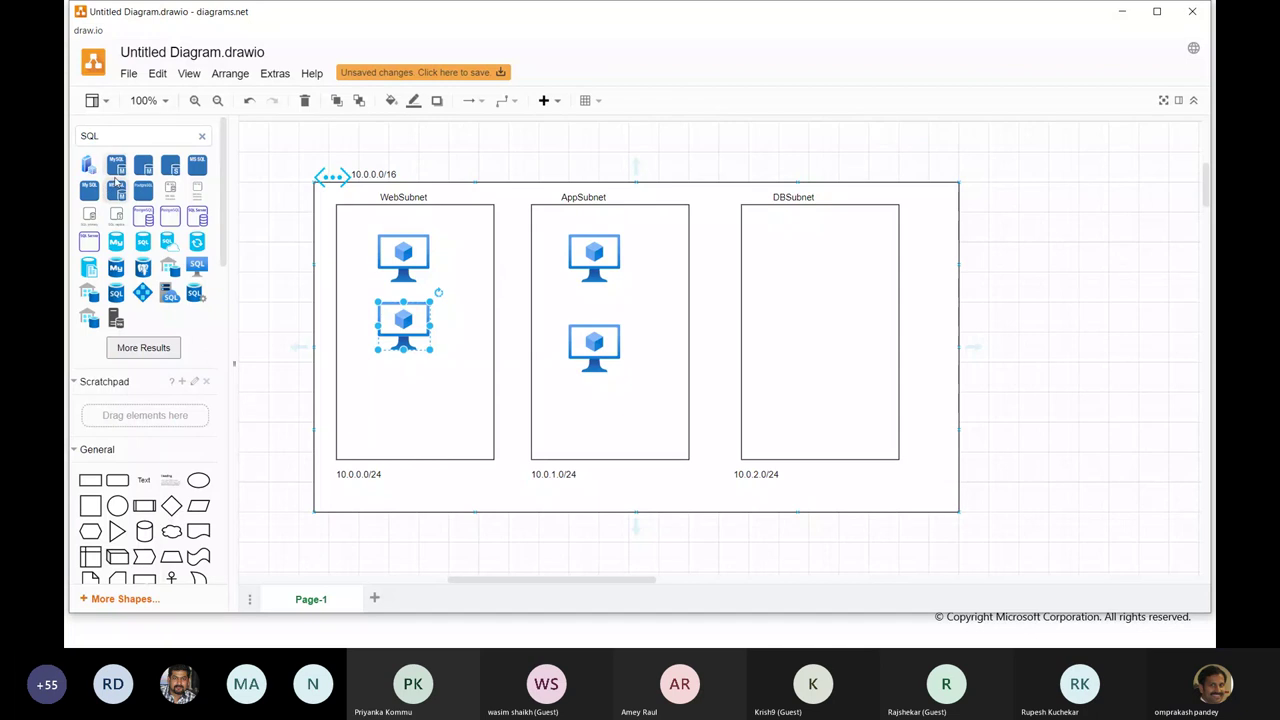
mouse_move(117, 170)
mouse_move(120, 195)
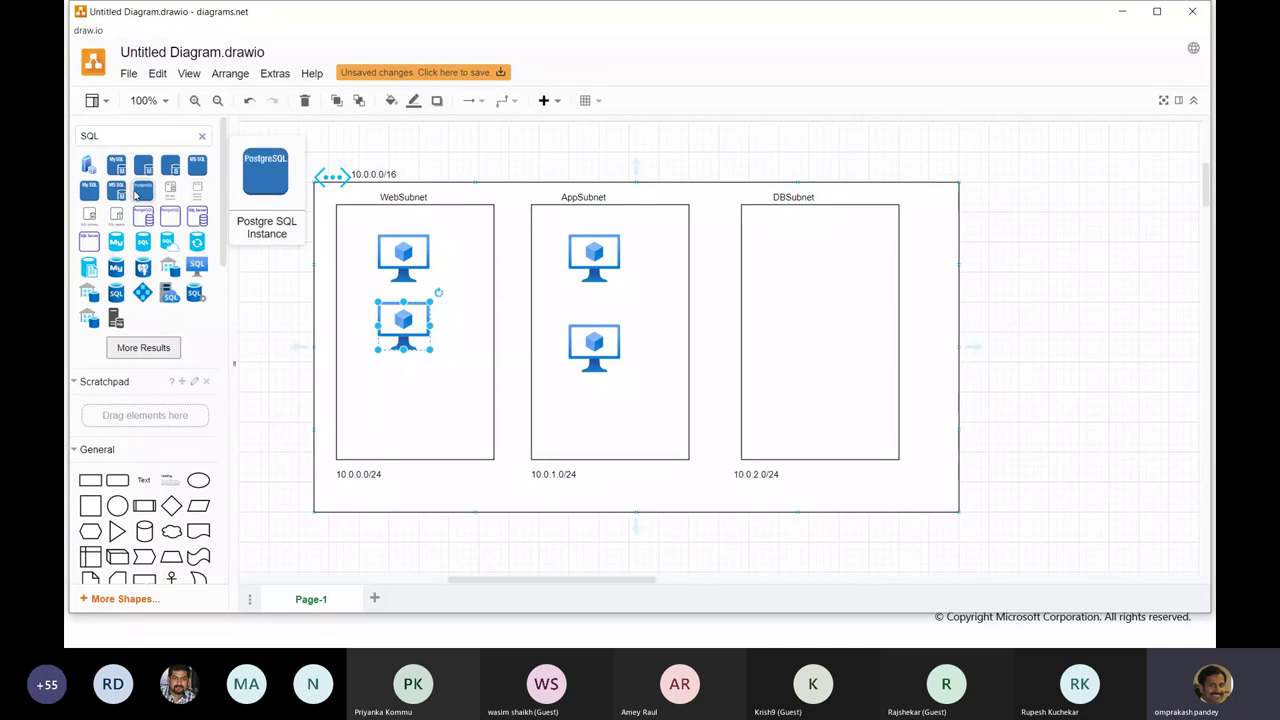
left_click_drag(120, 195, 793, 255)
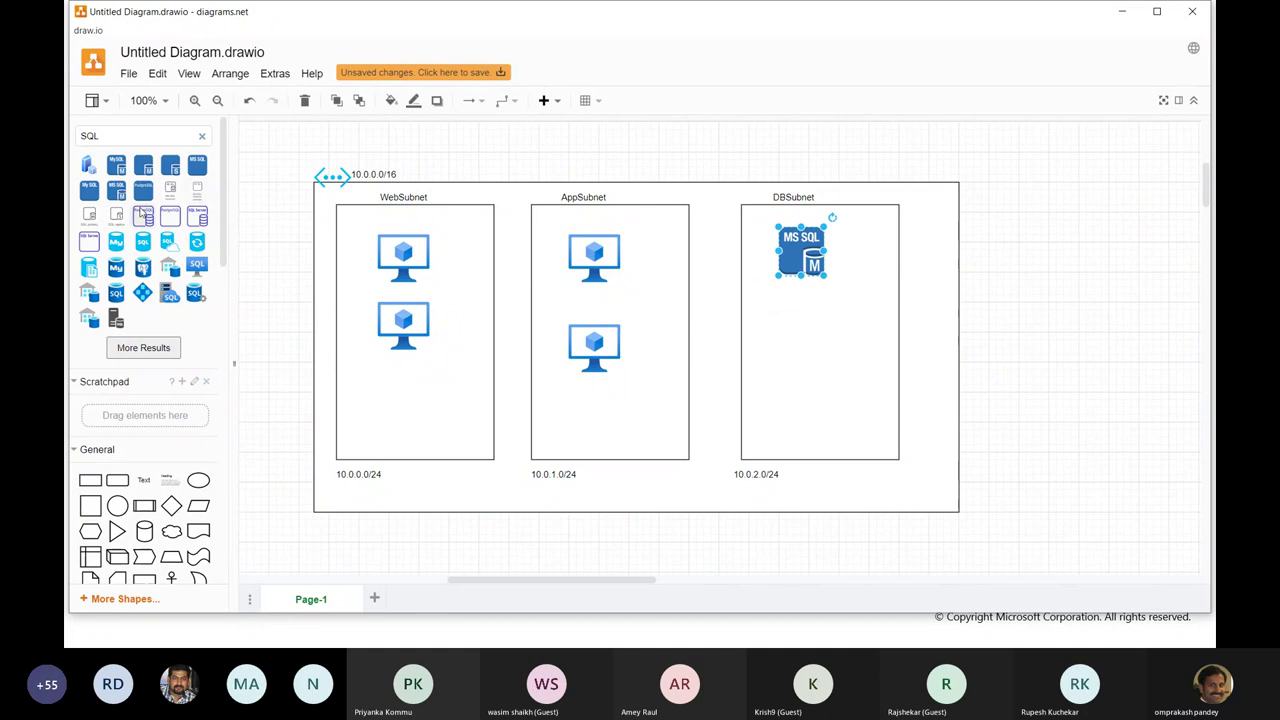
mouse_move(117, 197)
left_click_drag(797, 266, 794, 366)
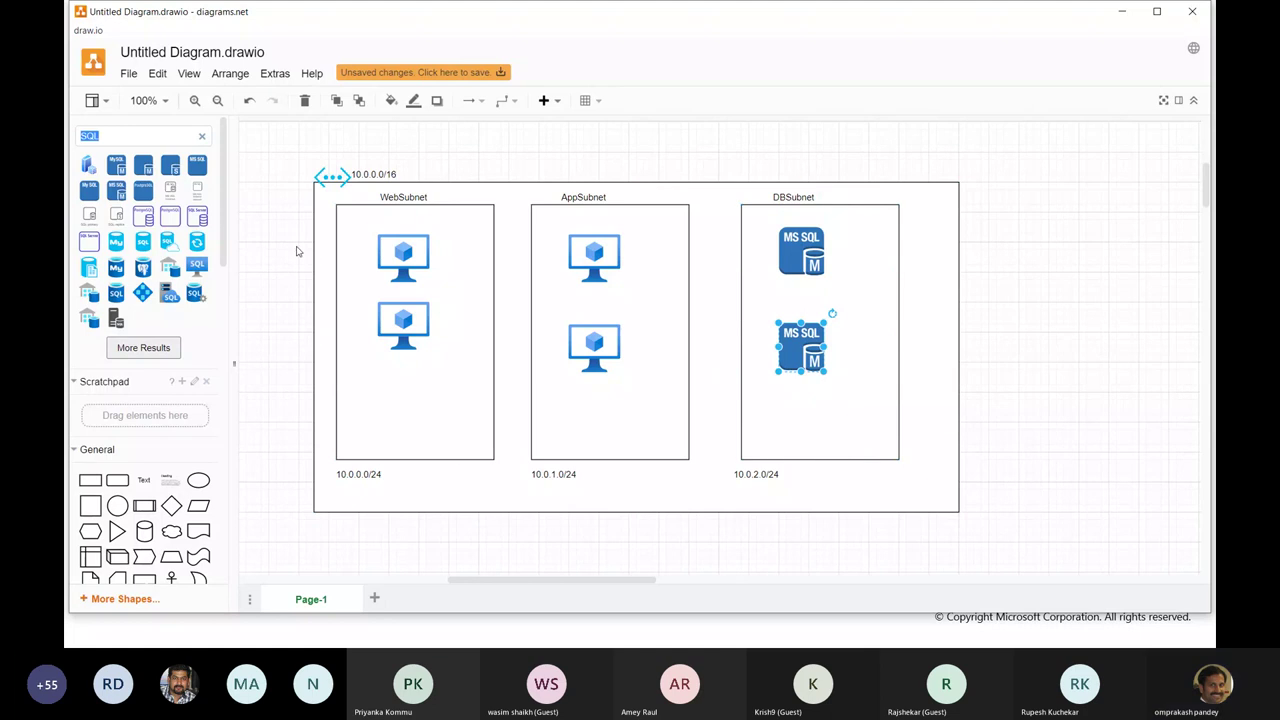
Step: Search the shape library for VMSS and Scale set, and clear the search text
type("VMS")
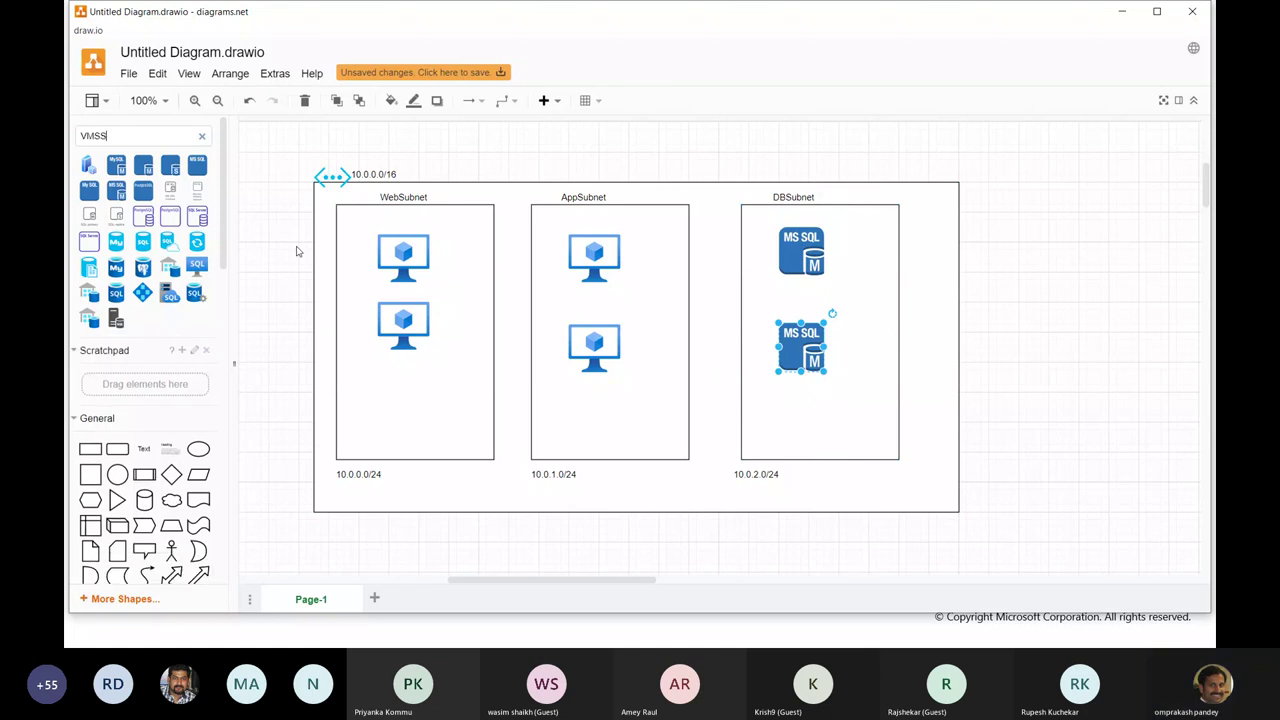
key("Return")
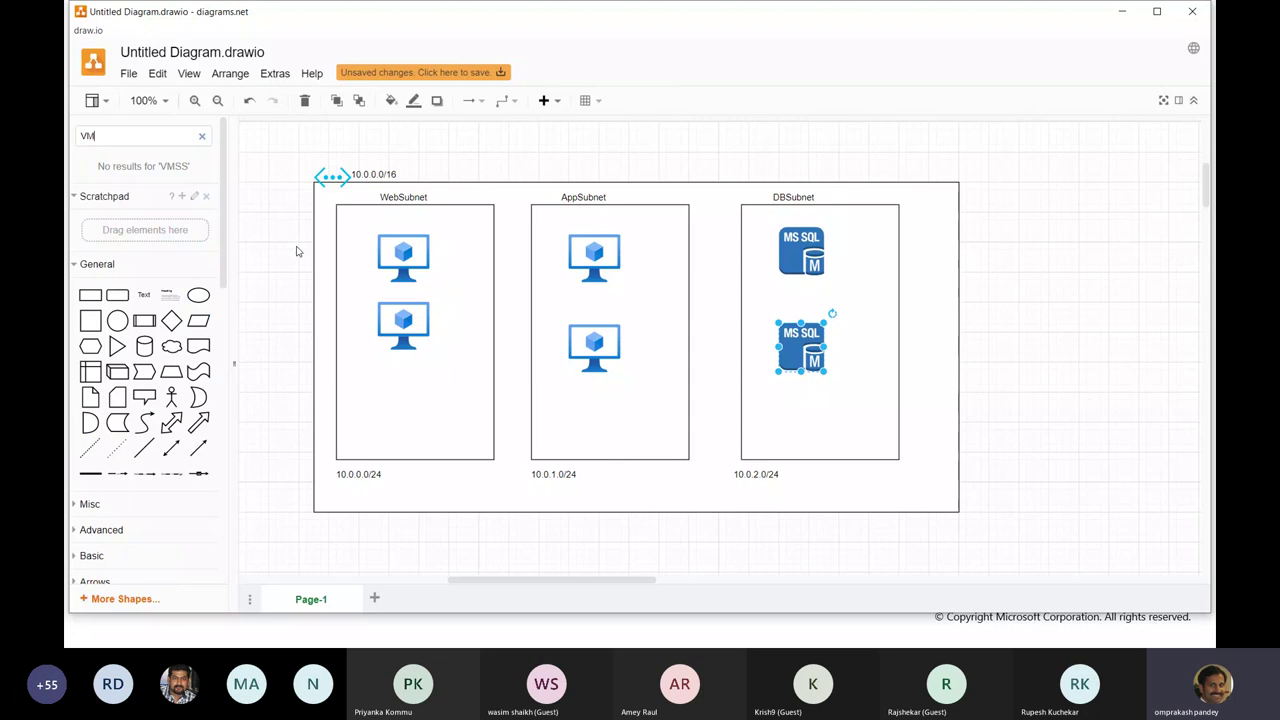
key("BackSpace")
key("BackSpace")
key("BackSpace")
type("Scales")
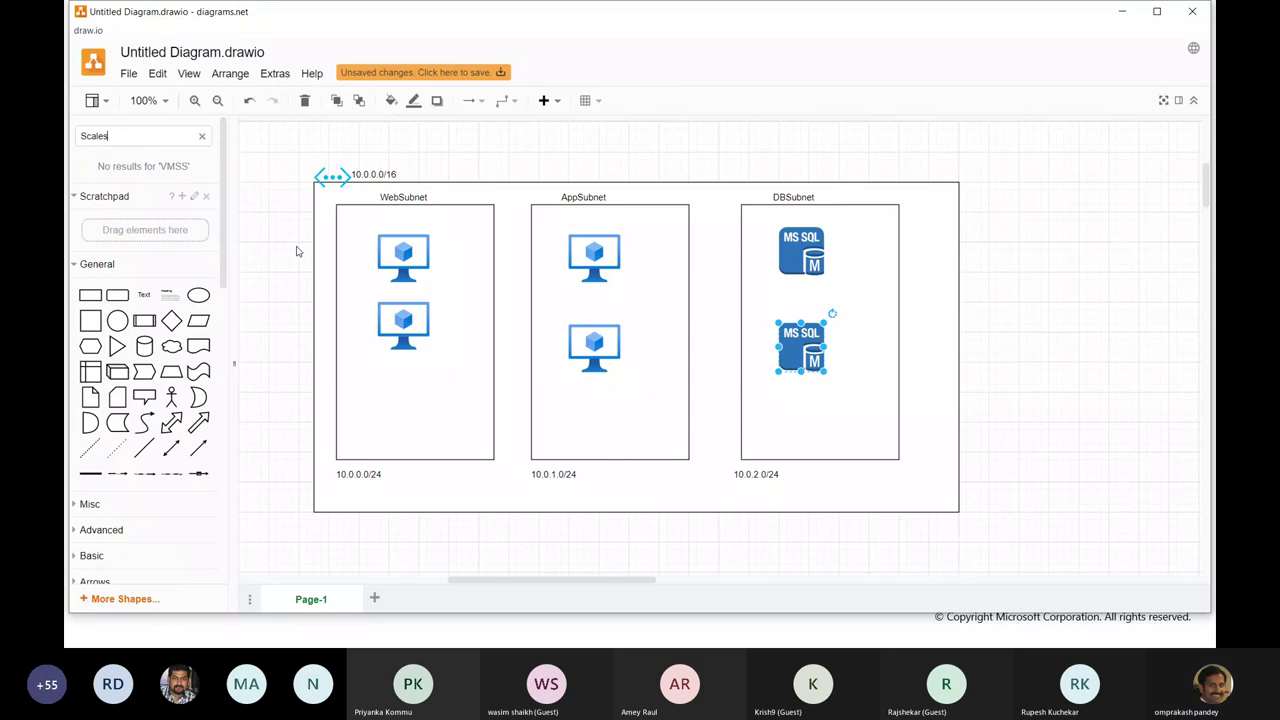
key("Return")
key("Return")
key("BackSpace")
key("BackSpace")
key("BackSpace")
key("BackSpace")
key("BackSpace")
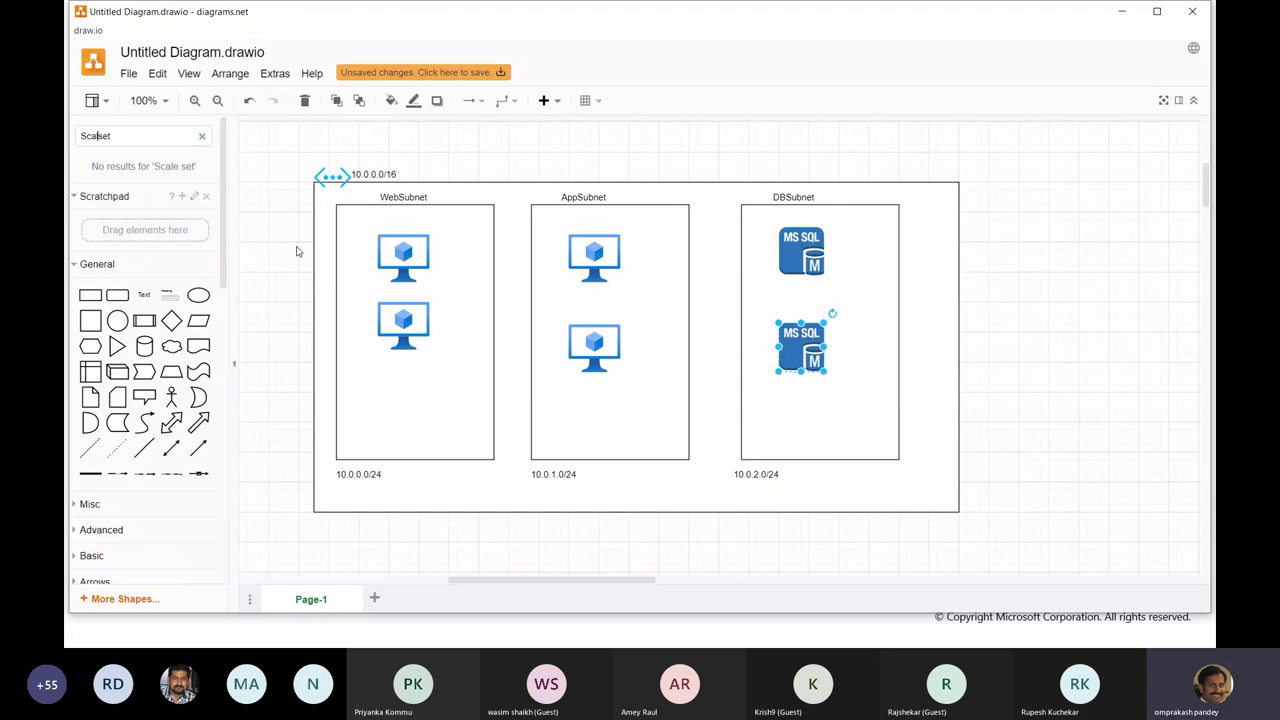
key("BackSpace")
key("BackSpace")
key("BackSpace")
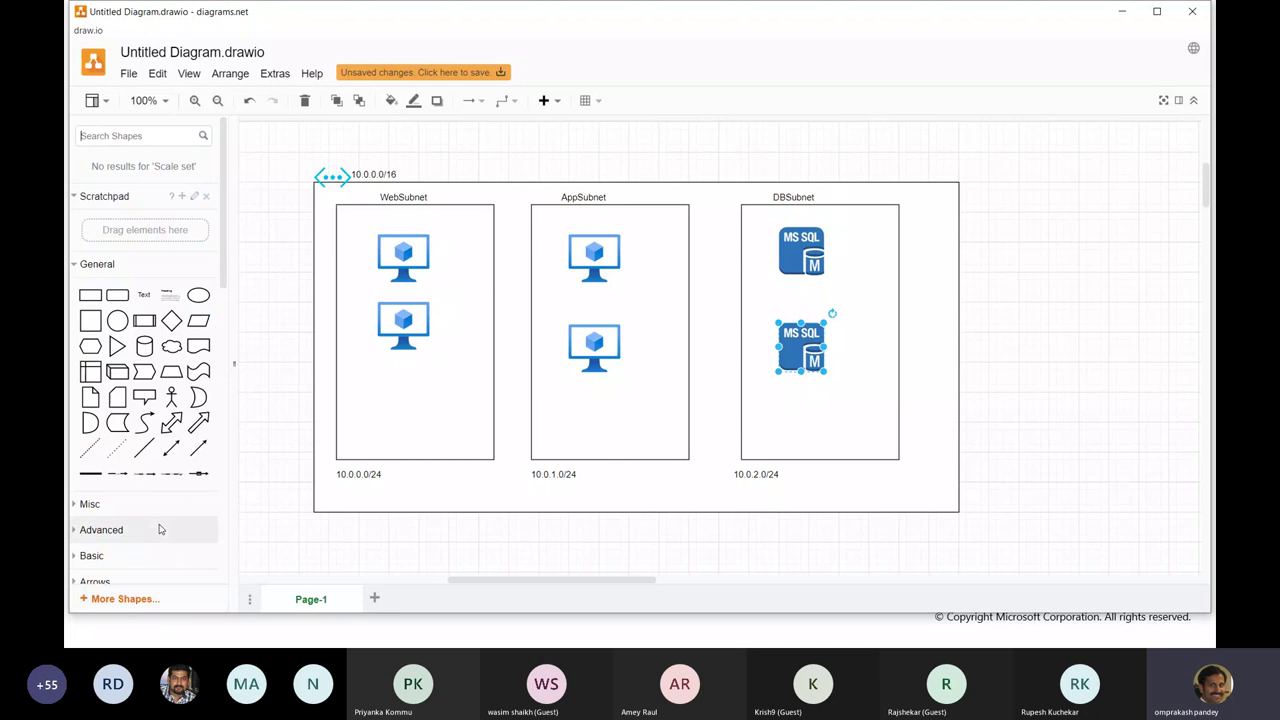
Step: Place a VM scale set icon from the Azure / Compute shapes below the two virtual machines in the WebSubnet rectangle
scroll(150, 530, "down", 4)
scroll(137, 532, "down", 1)
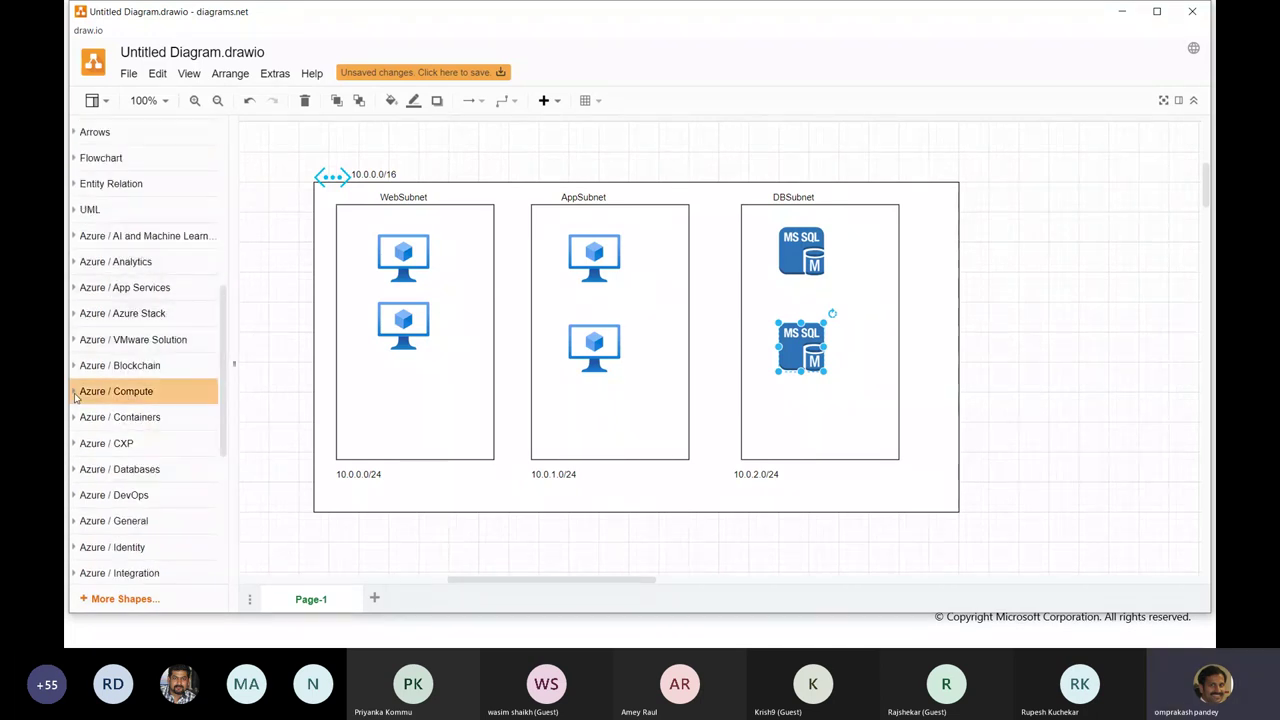
left_click(105, 391)
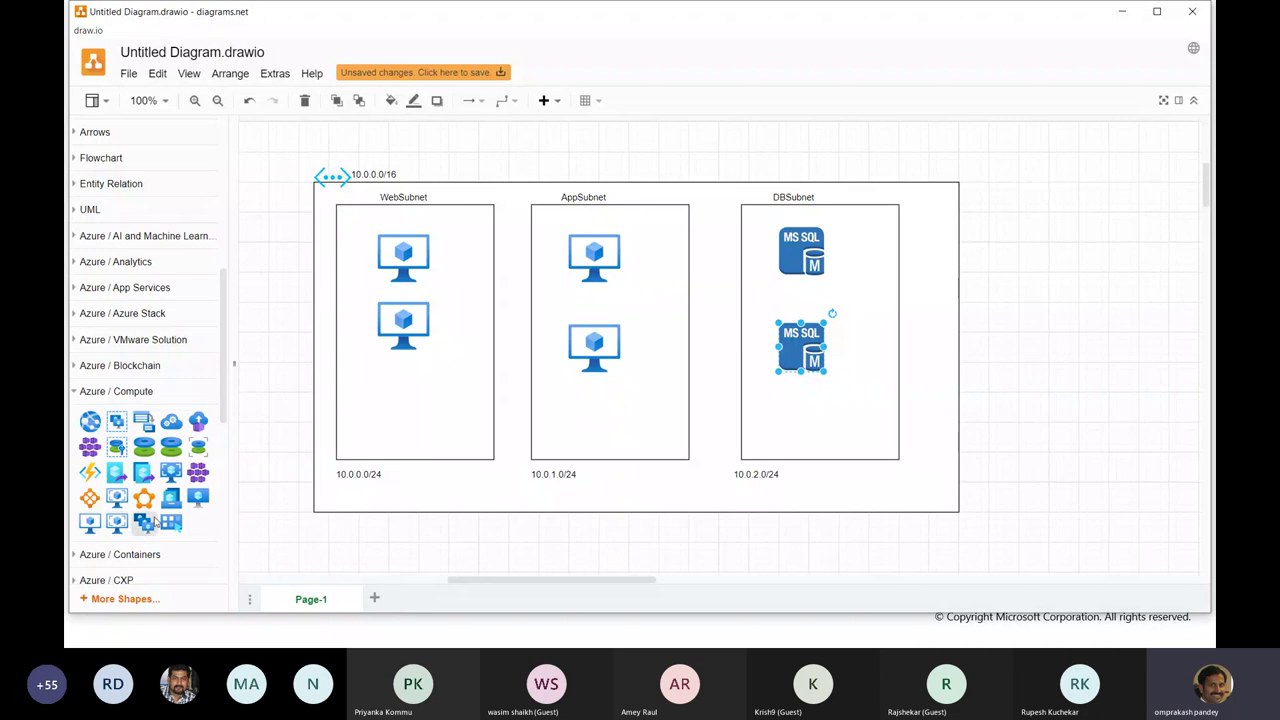
mouse_move(142, 530)
left_click_drag(143, 530, 722, 343)
left_click_drag(742, 389, 421, 443)
left_click(406, 326)
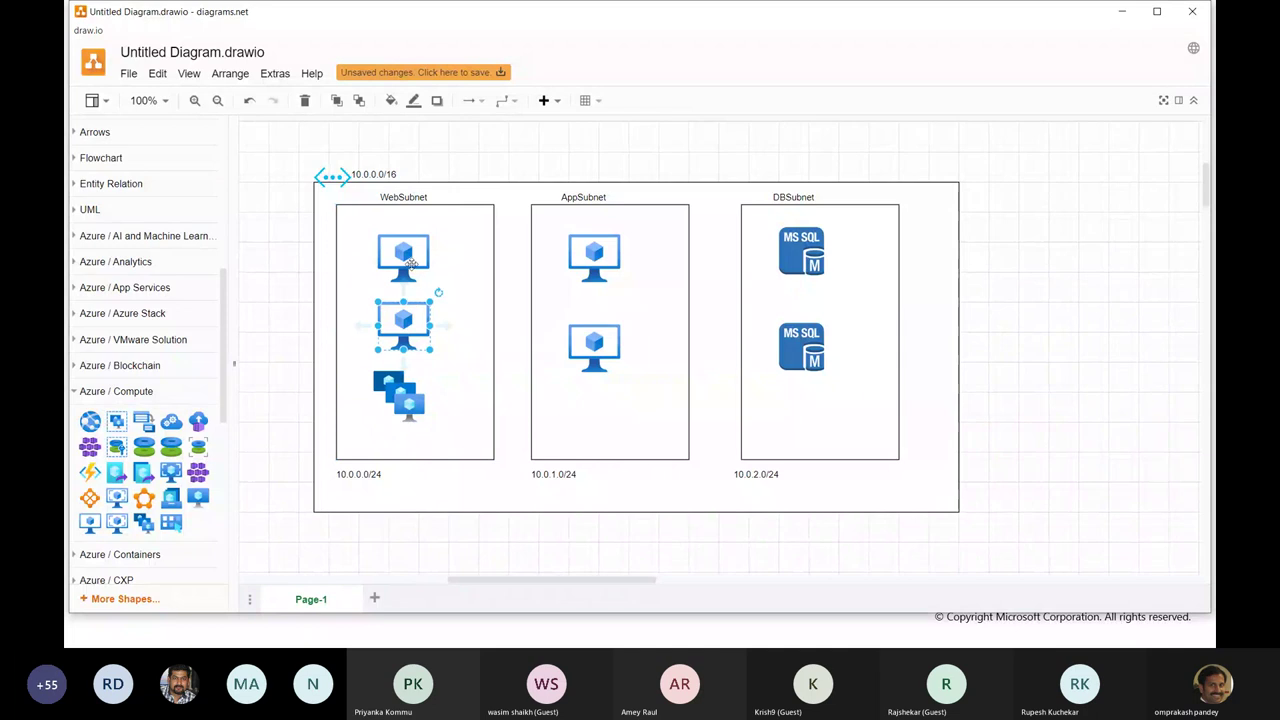
left_click(400, 398)
left_click(403, 318)
left_click(402, 382)
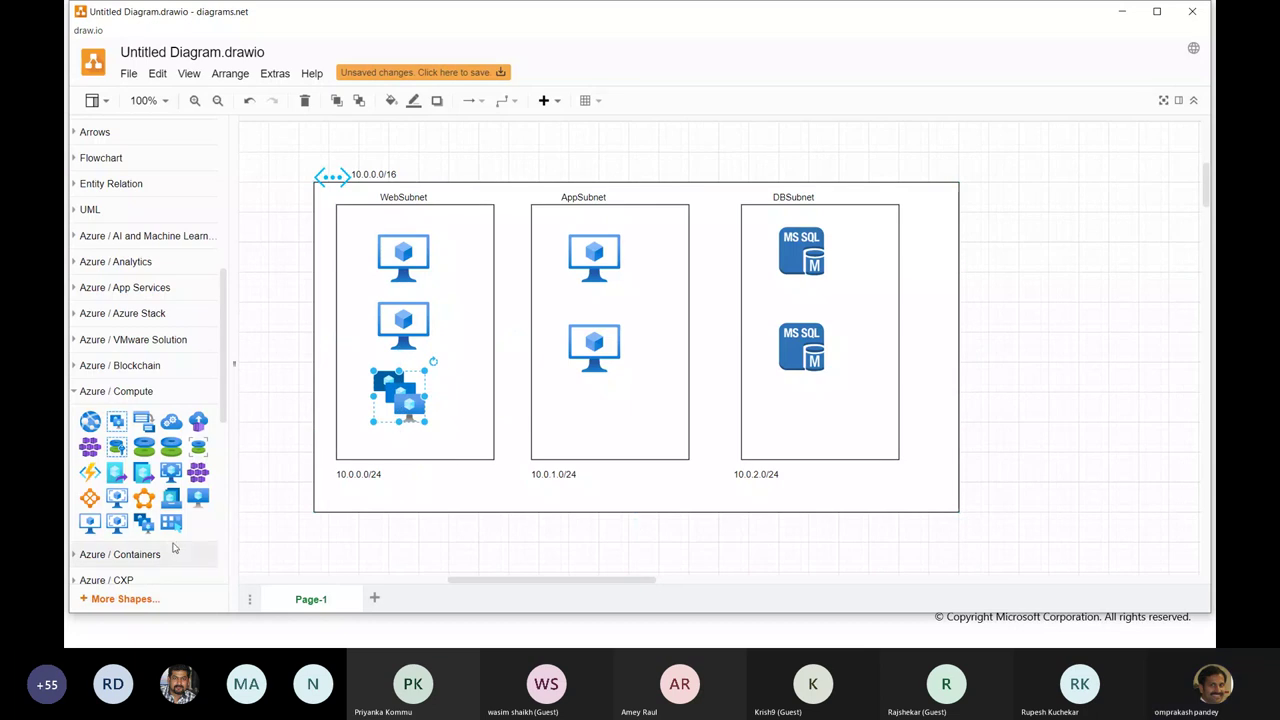
scroll(128, 478, "down", 3)
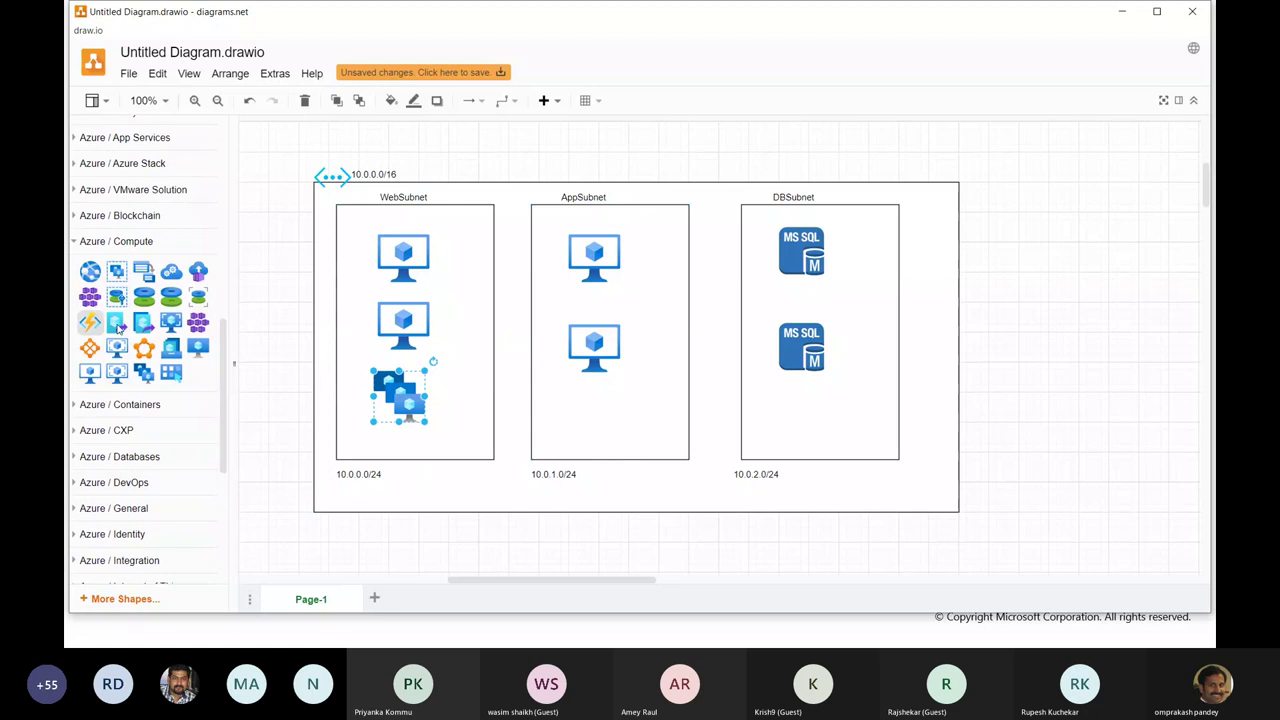
mouse_move(90, 323)
mouse_move(195, 330)
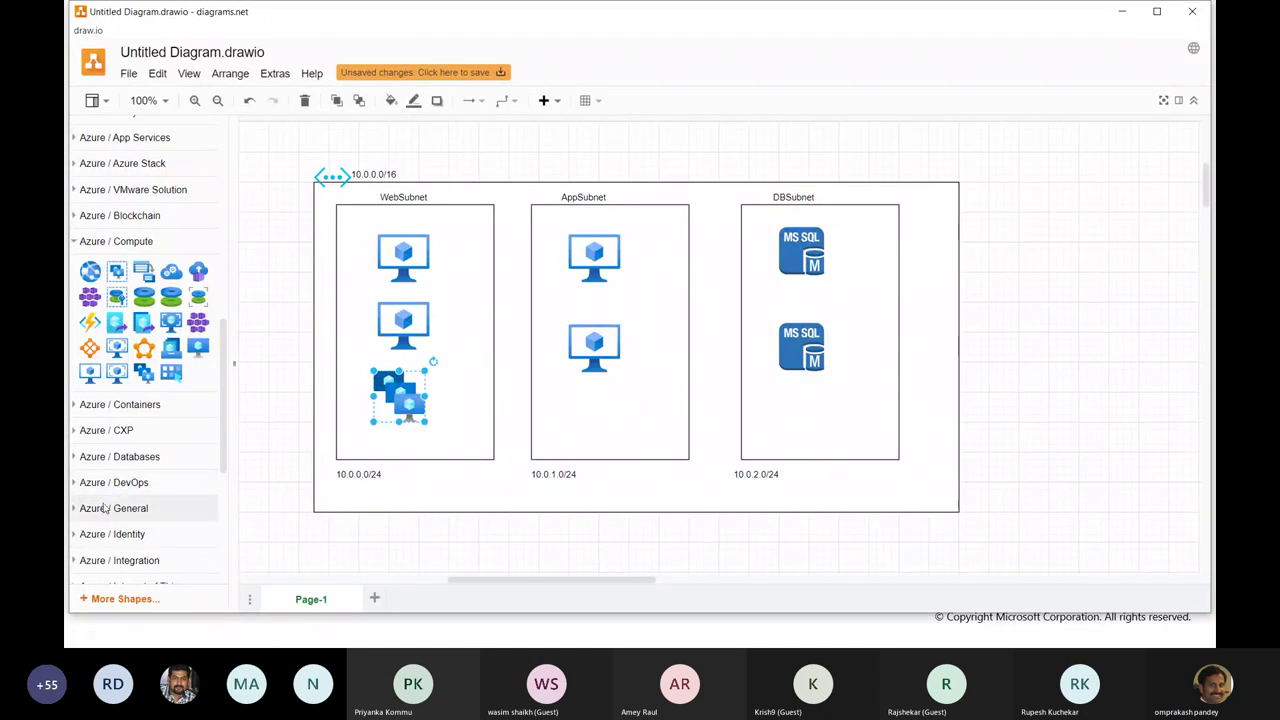
scroll(103, 508, "down", 3)
scroll(103, 508, "down", 1)
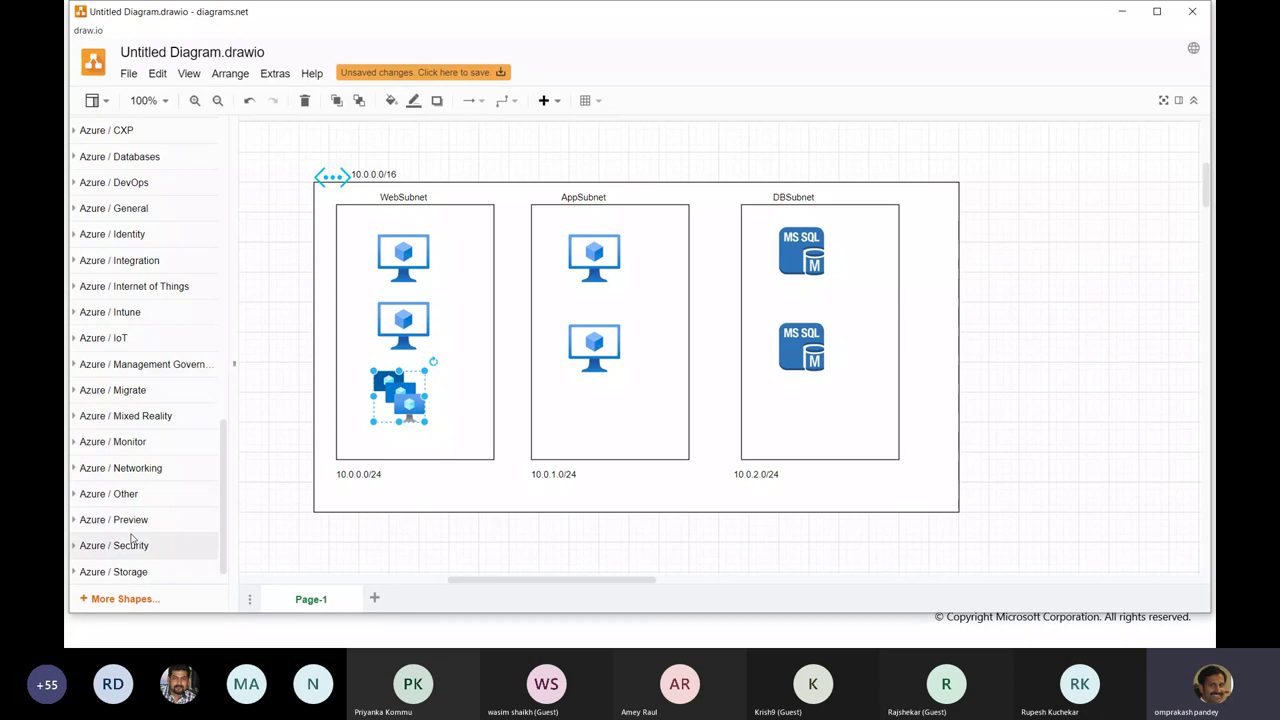
scroll(131, 540, "down", 1)
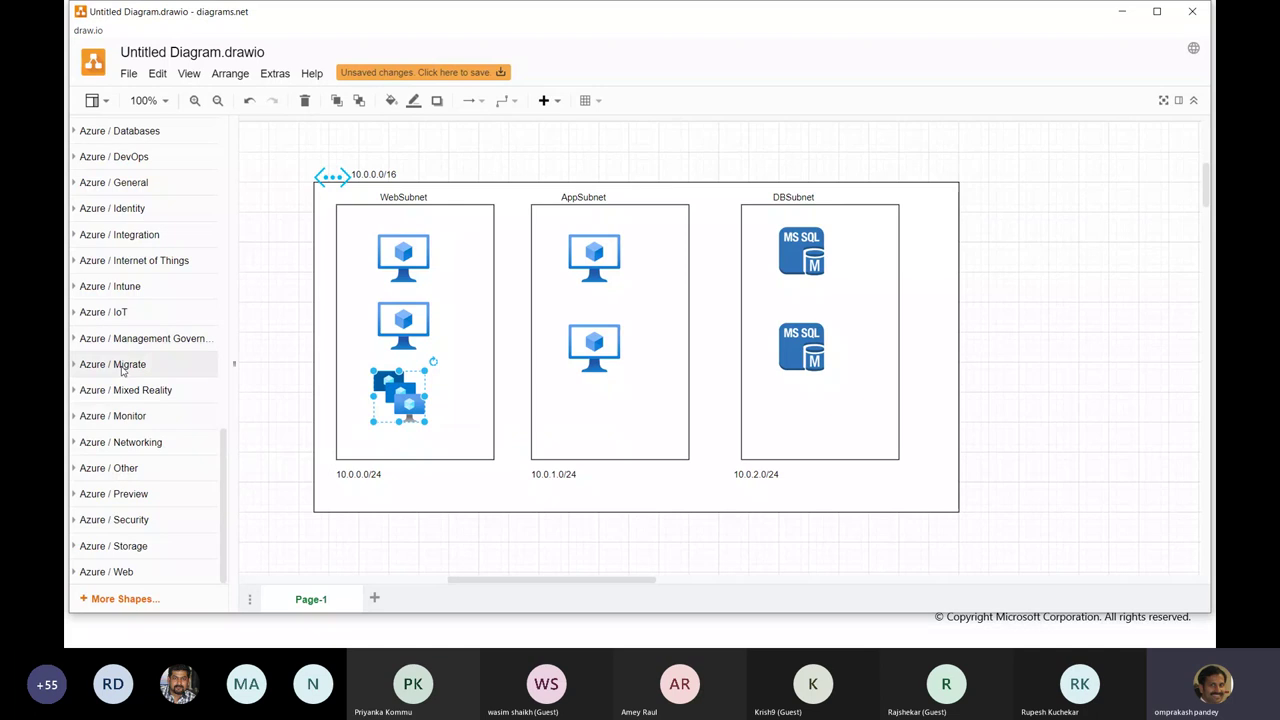
scroll(122, 370, "up", 3)
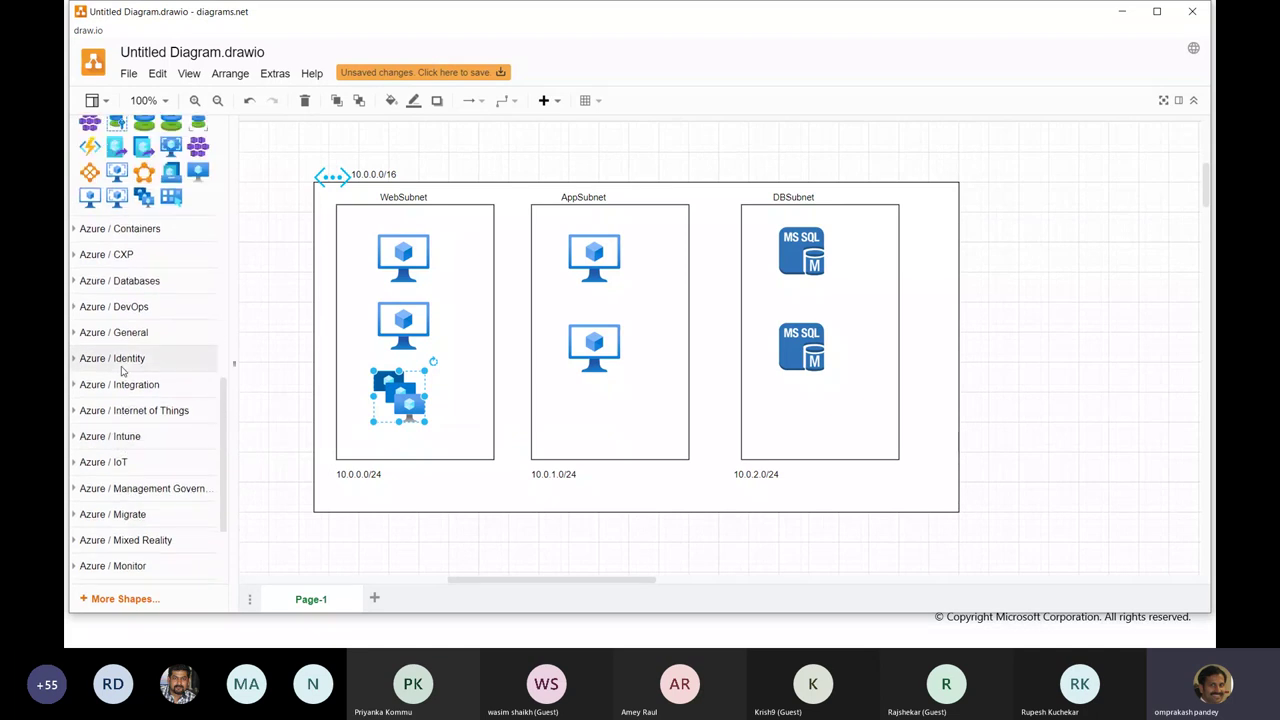
scroll(122, 370, "up", 3)
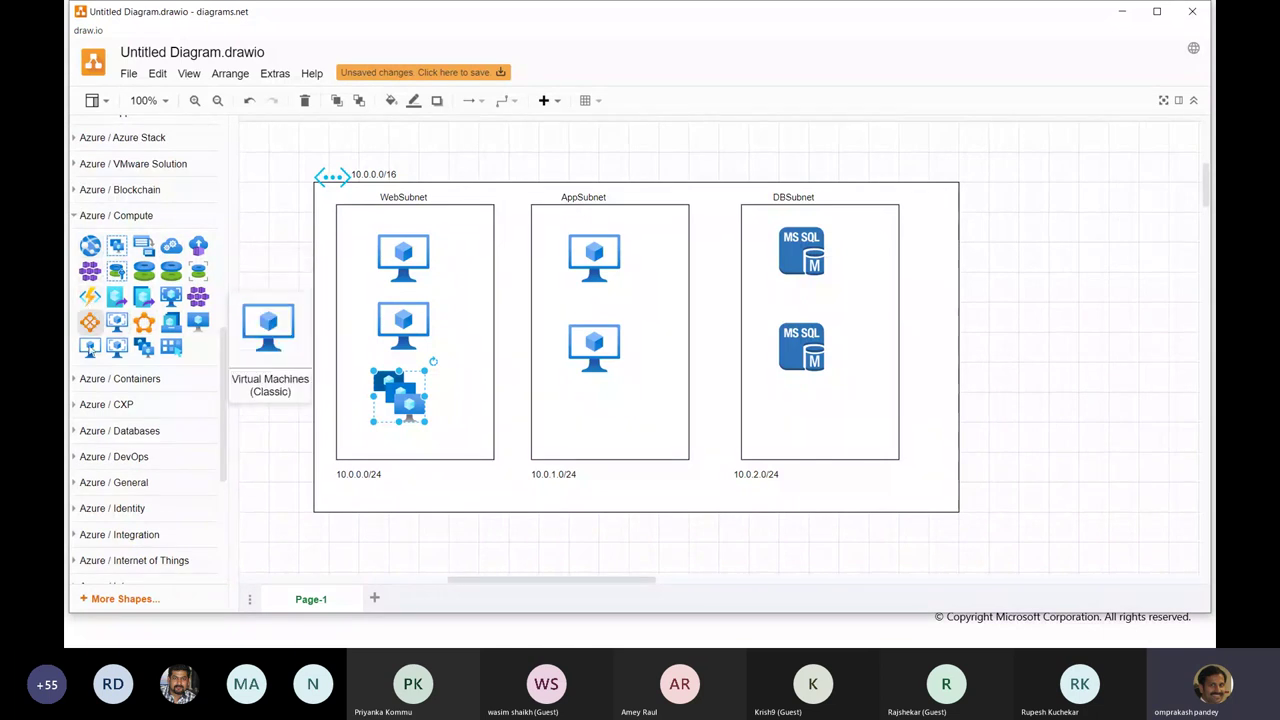
Step: Delete both virtual machines from the WebSubnet rectangle, then enlarge the scale set icon and move it to the rectangle's upper part
left_click(399, 258)
left_click(403, 318, "shift")
key("Delete")
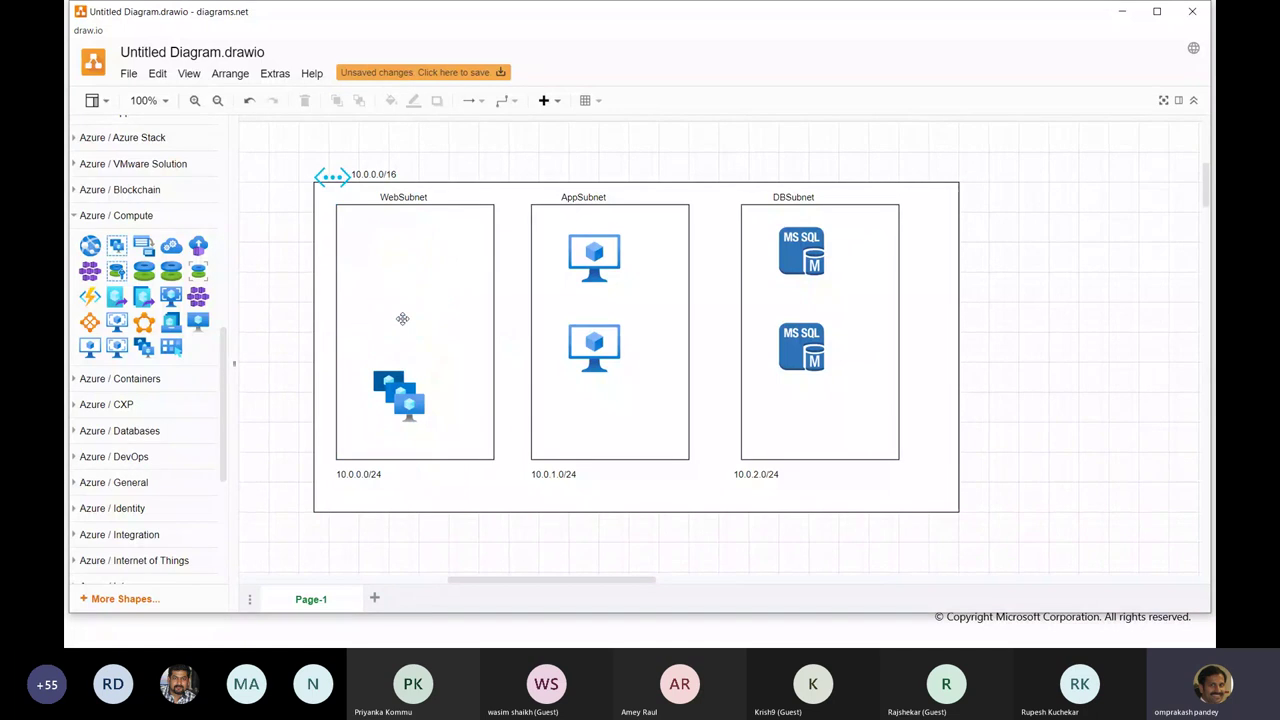
left_click_drag(399, 402, 456, 323)
left_click(592, 345)
left_click(594, 256)
left_click(592, 340)
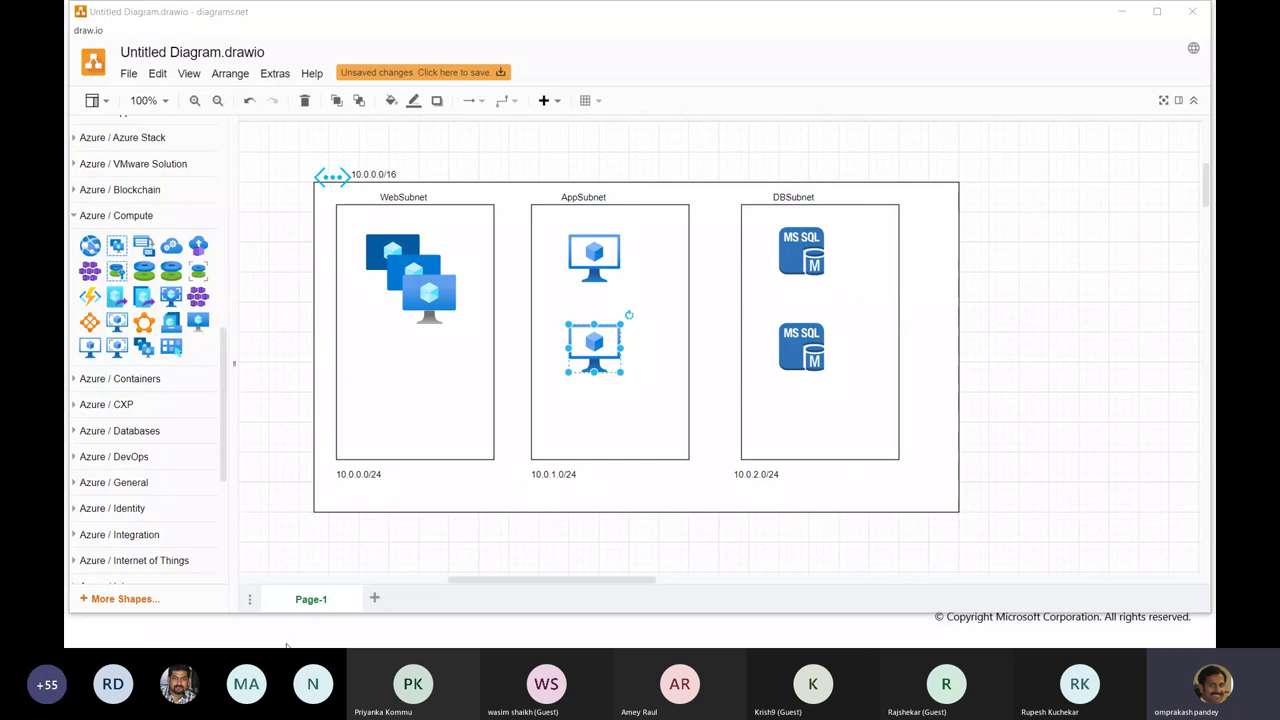
Step: Switch to the PowerPoint slide show and advance from the Virtual Networks slide to the Subnets slide
key("alt+Tab")
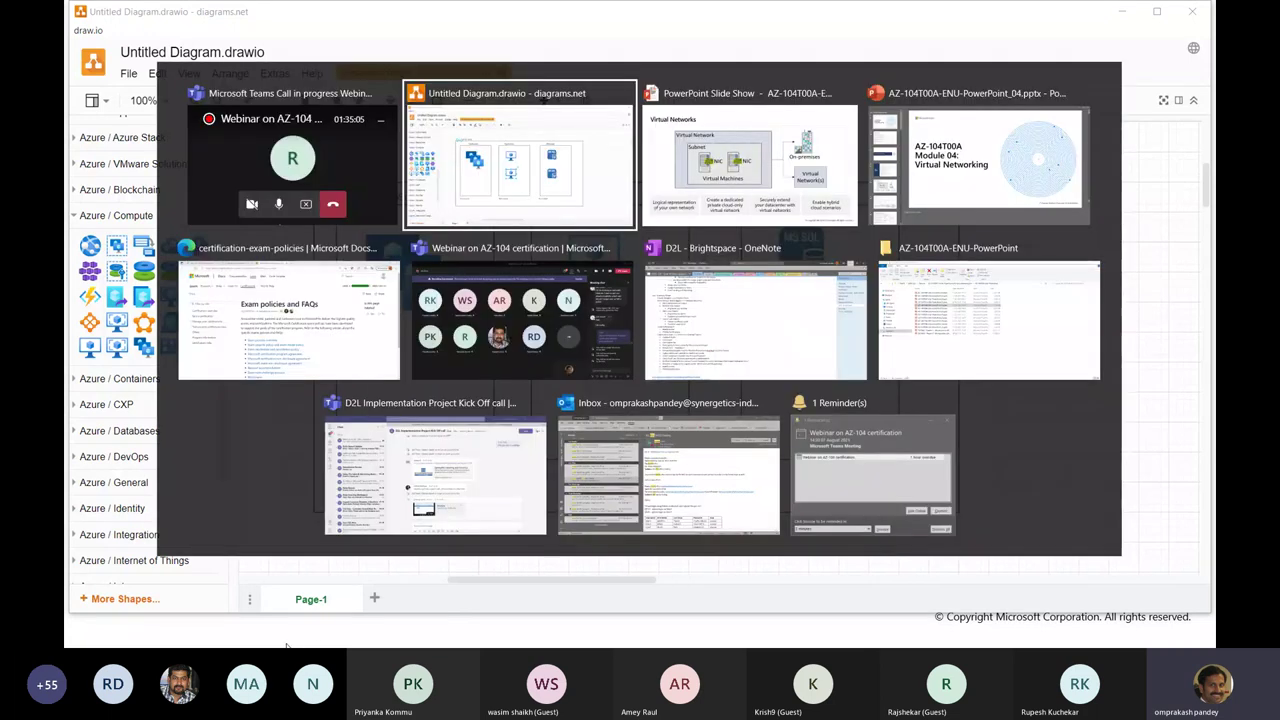
key("Tab")
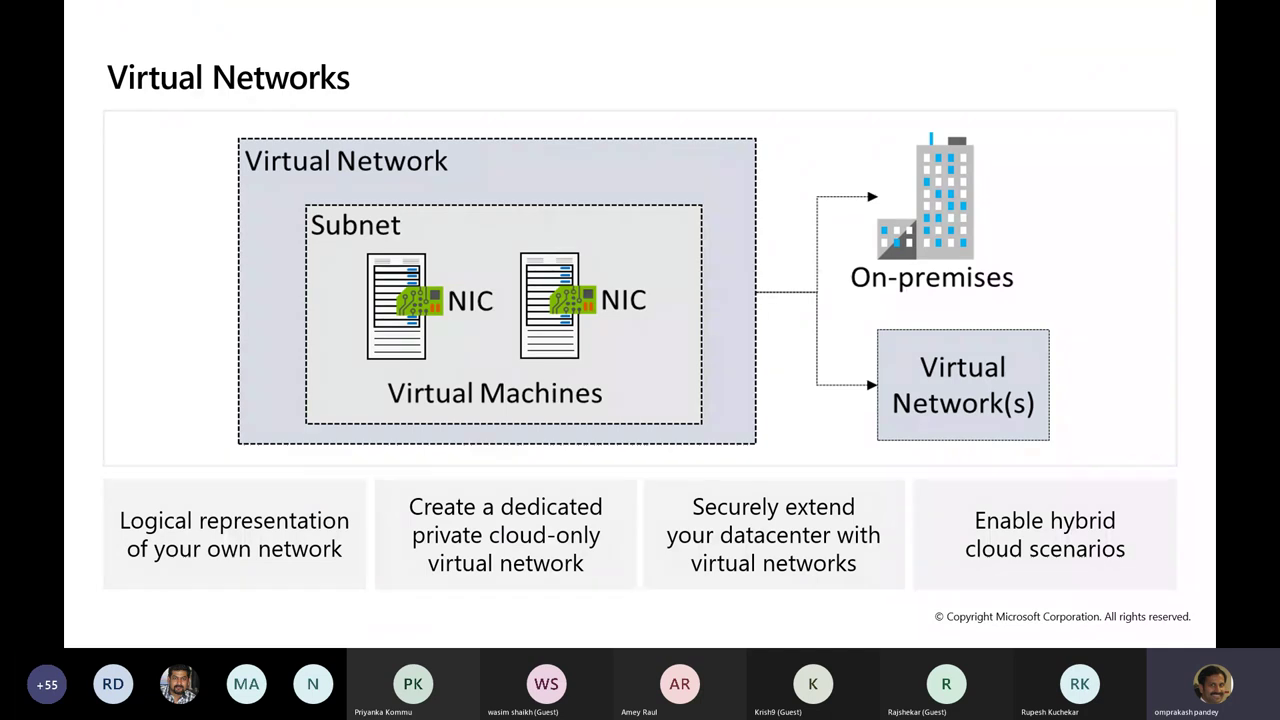
key("Right")
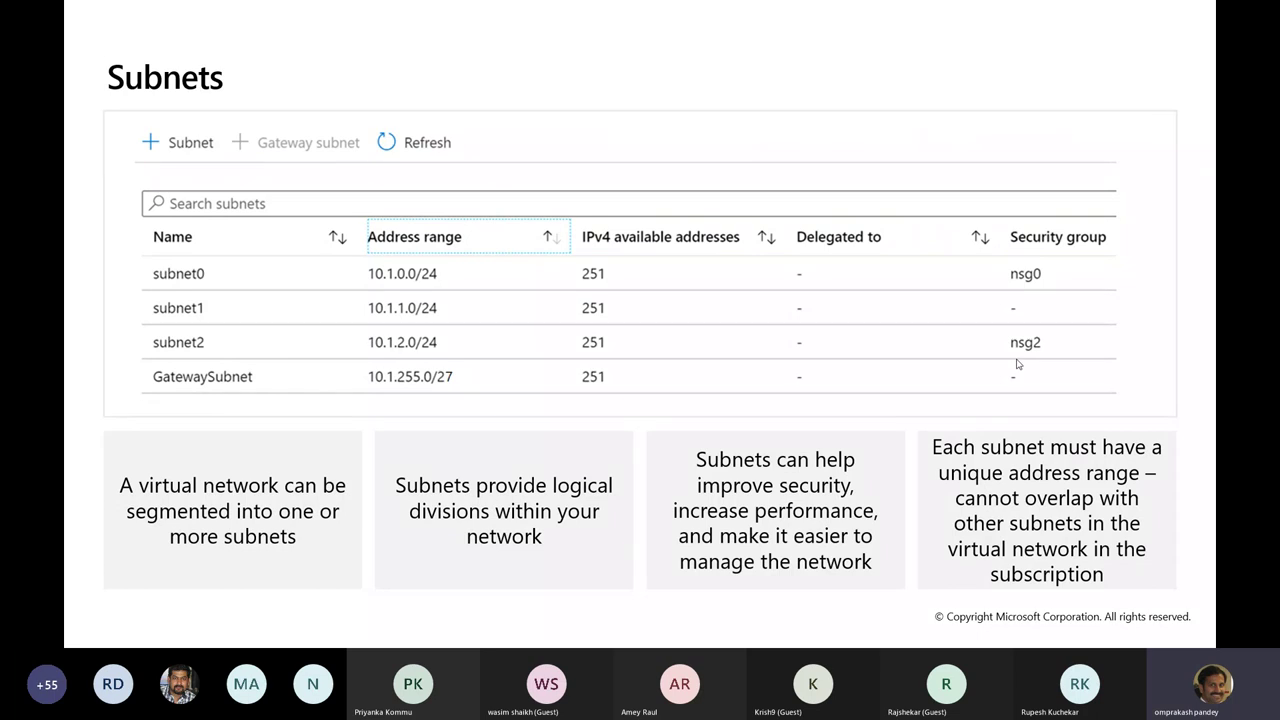
Step: Switch back to the draw.io diagram, collapse the Azure / Compute shapes and expand the Azure / Networking shapes
key("alt+Tab")
key("alt+Tab")
scroll(185, 220, "up", 3)
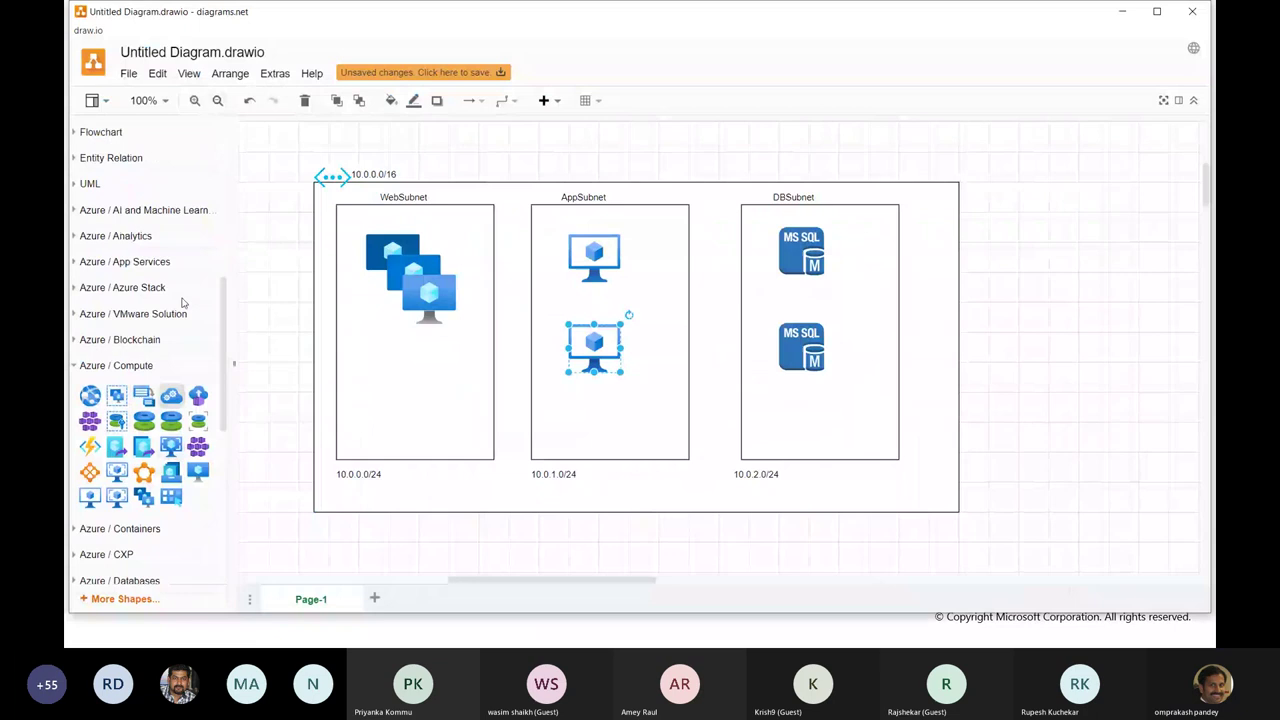
scroll(180, 300, "down", 3)
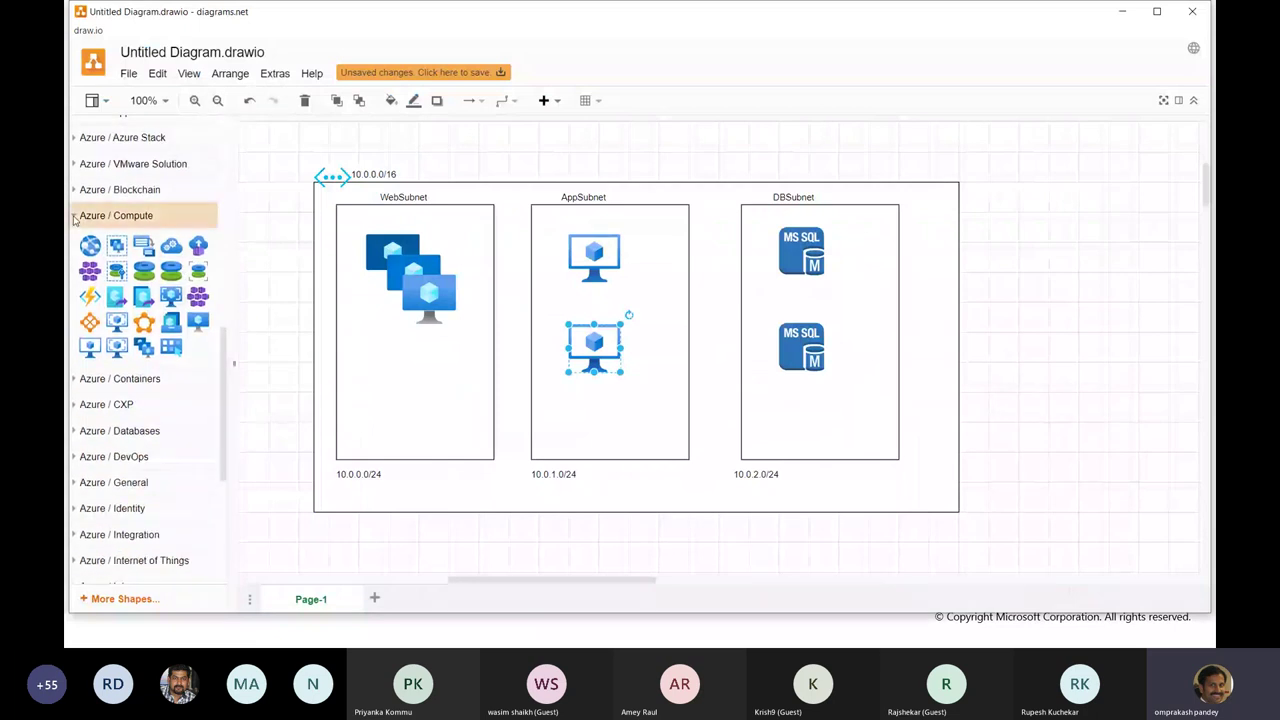
left_click(76, 216)
scroll(100, 474, "down", 3)
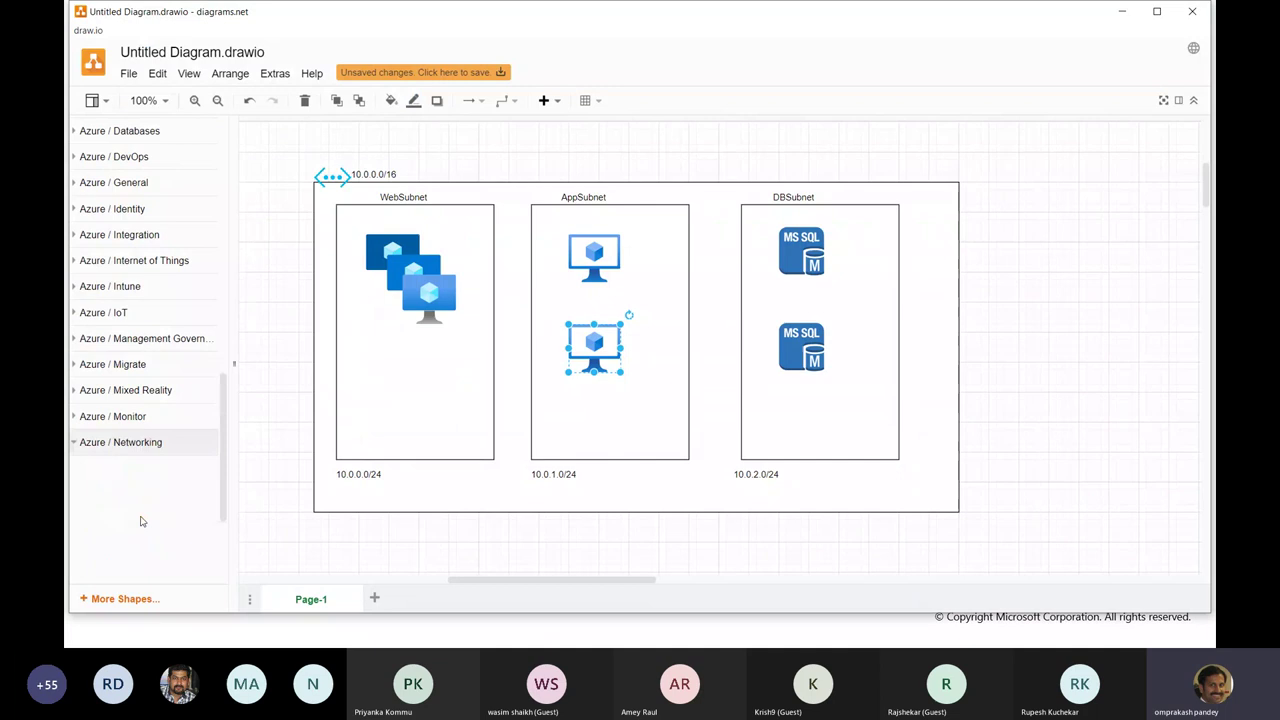
left_click(76, 445)
scroll(150, 470, "down", 3)
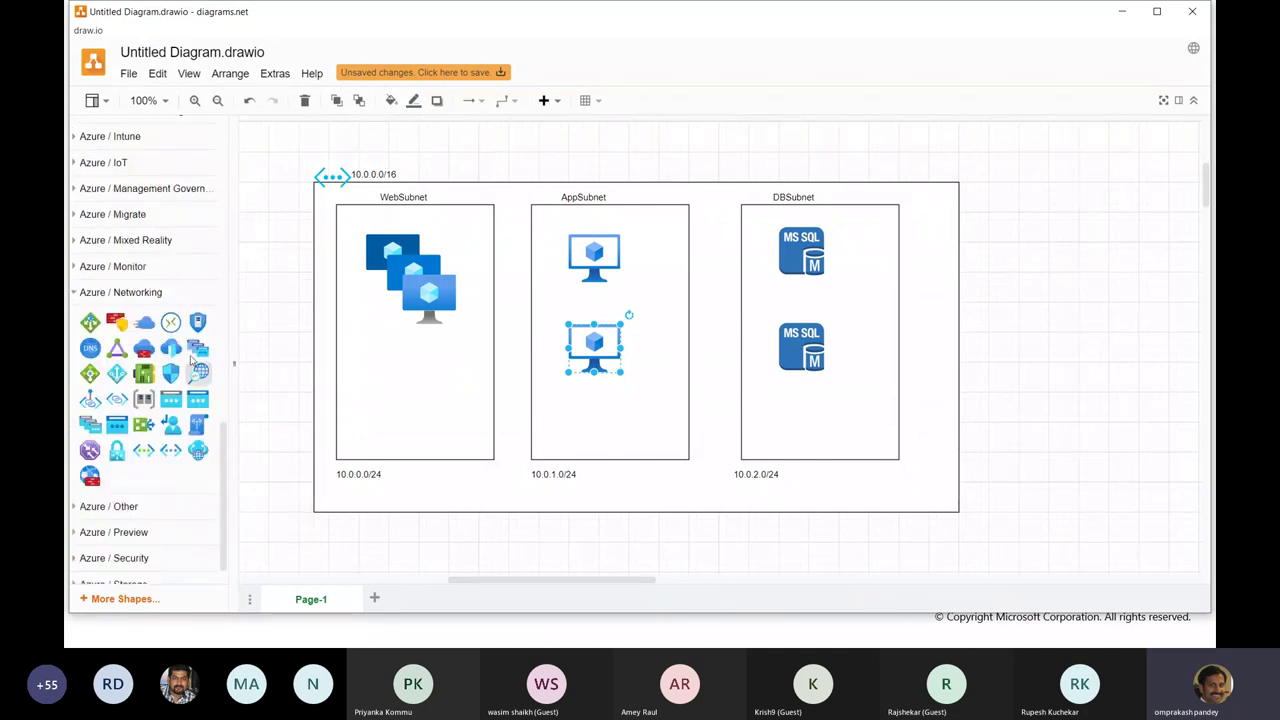
Step: Insert the blue shield icon from the Azure / Networking shapes and place it, slightly reduced, on the left border of the WebSubnet rectangle
mouse_move(198, 321)
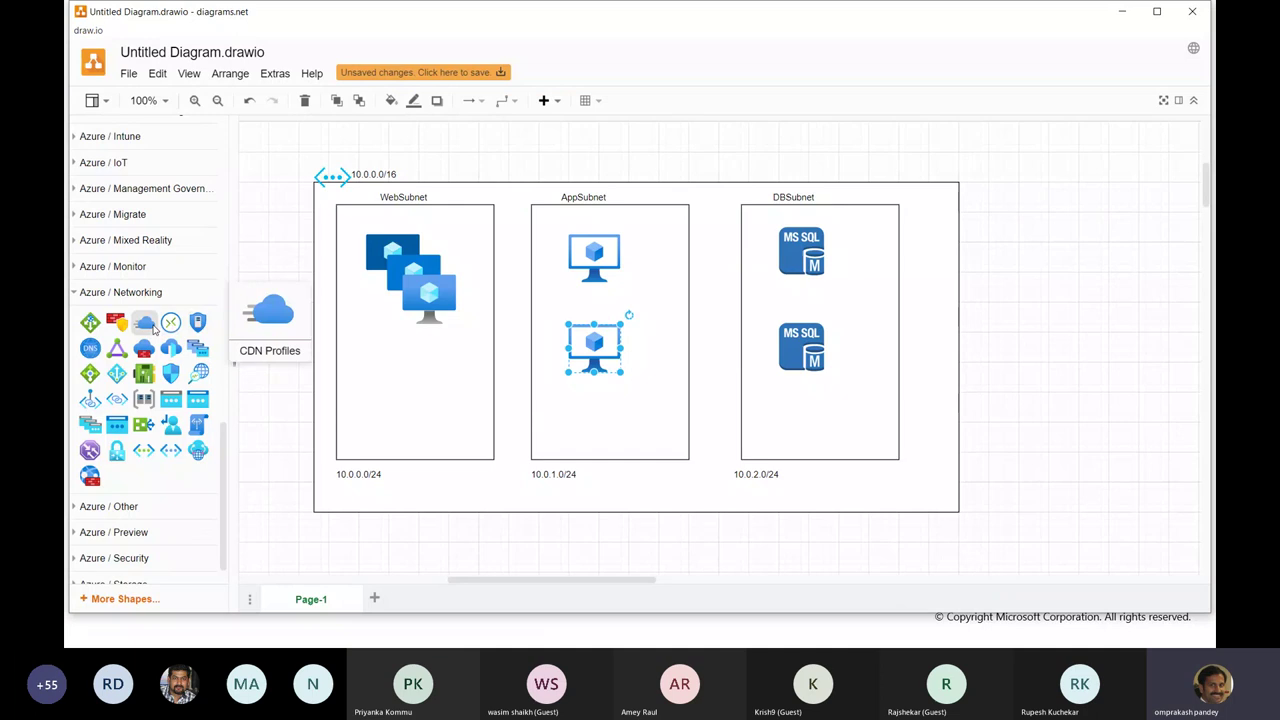
mouse_move(88, 348)
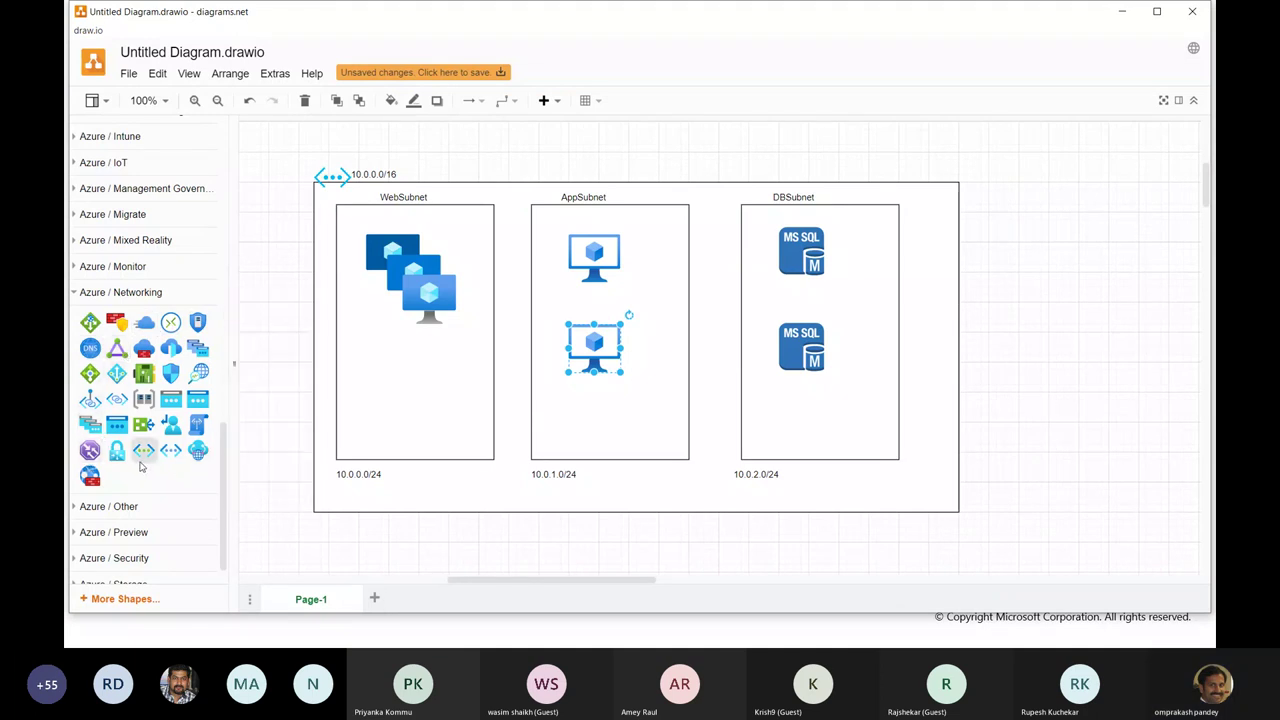
mouse_move(182, 453)
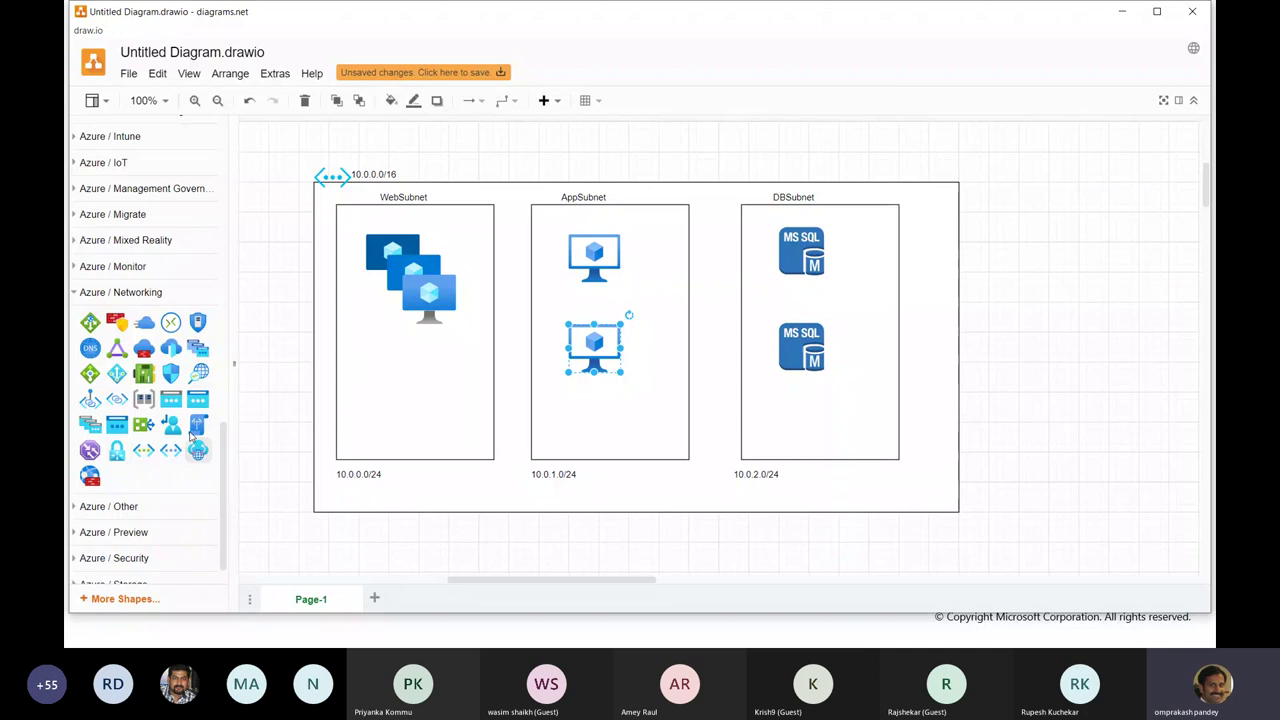
mouse_move(152, 408)
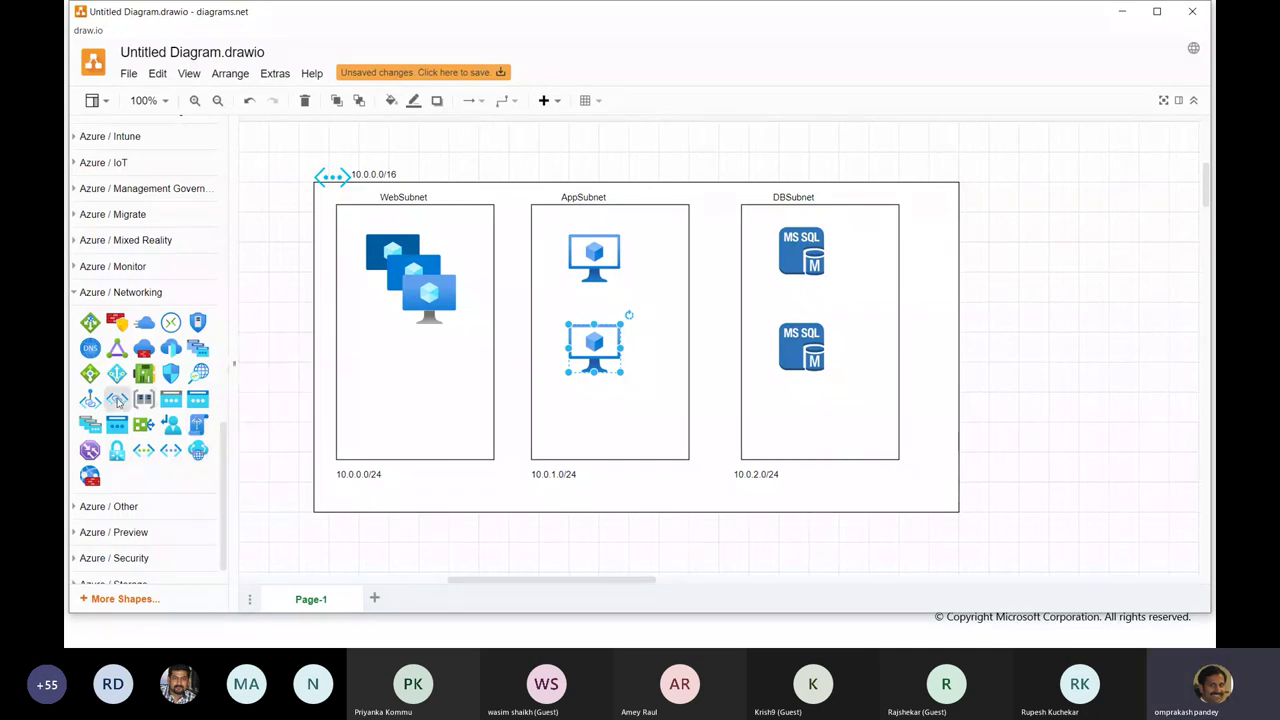
left_click(170, 372)
scroll(175, 377, "down", 1)
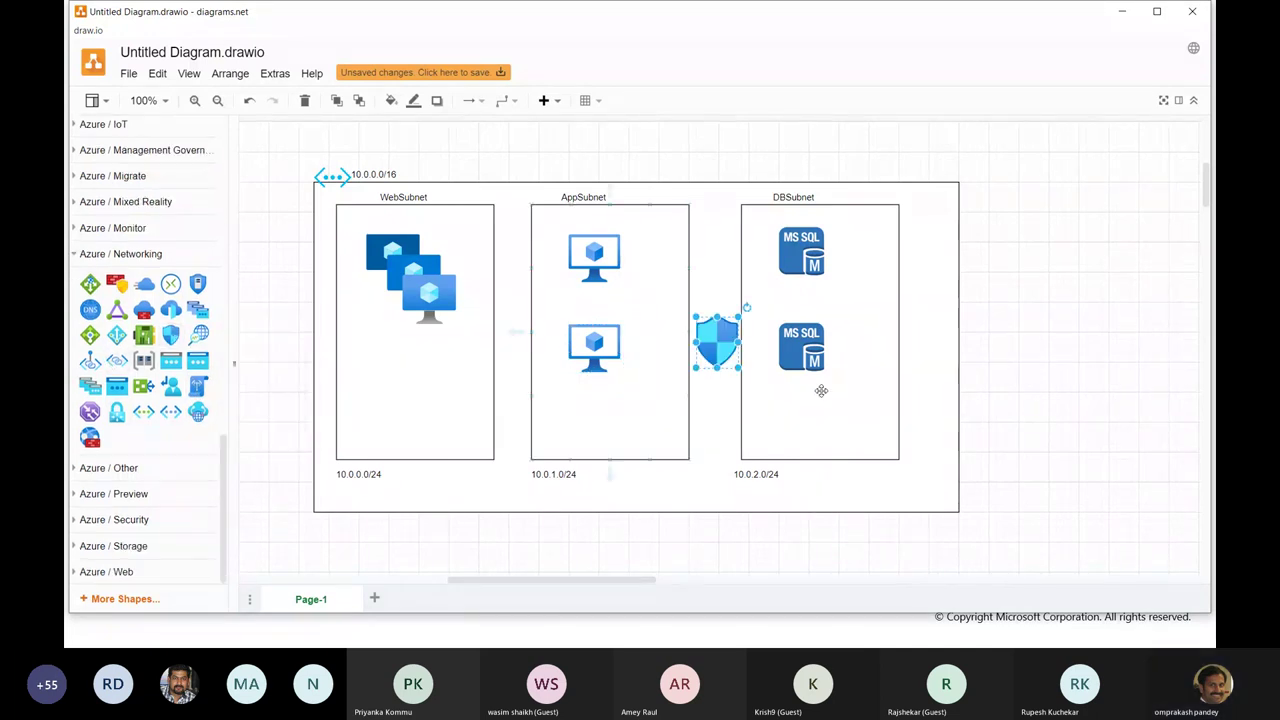
left_click_drag(726, 345, 338, 289)
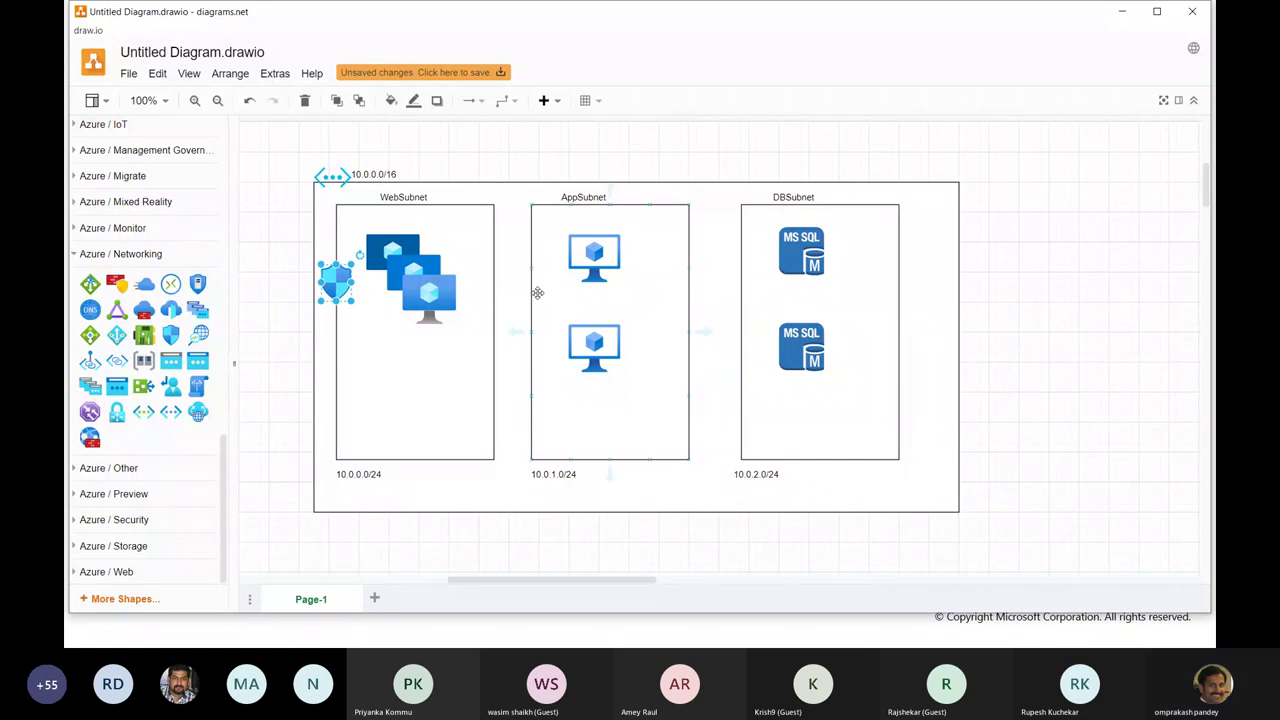
Step: Place copies of the shield icon on the left borders of the AppSubnet and DBSubnet rectangles, level with the WebSubnet one
left_click_drag(338, 285, 530, 283)
left_click_drag(336, 283, 613, 300)
mouse_move(754, 295)
left_mouse_down()
mouse_move(772, 282)
mouse_move(741, 287)
left_mouse_up()
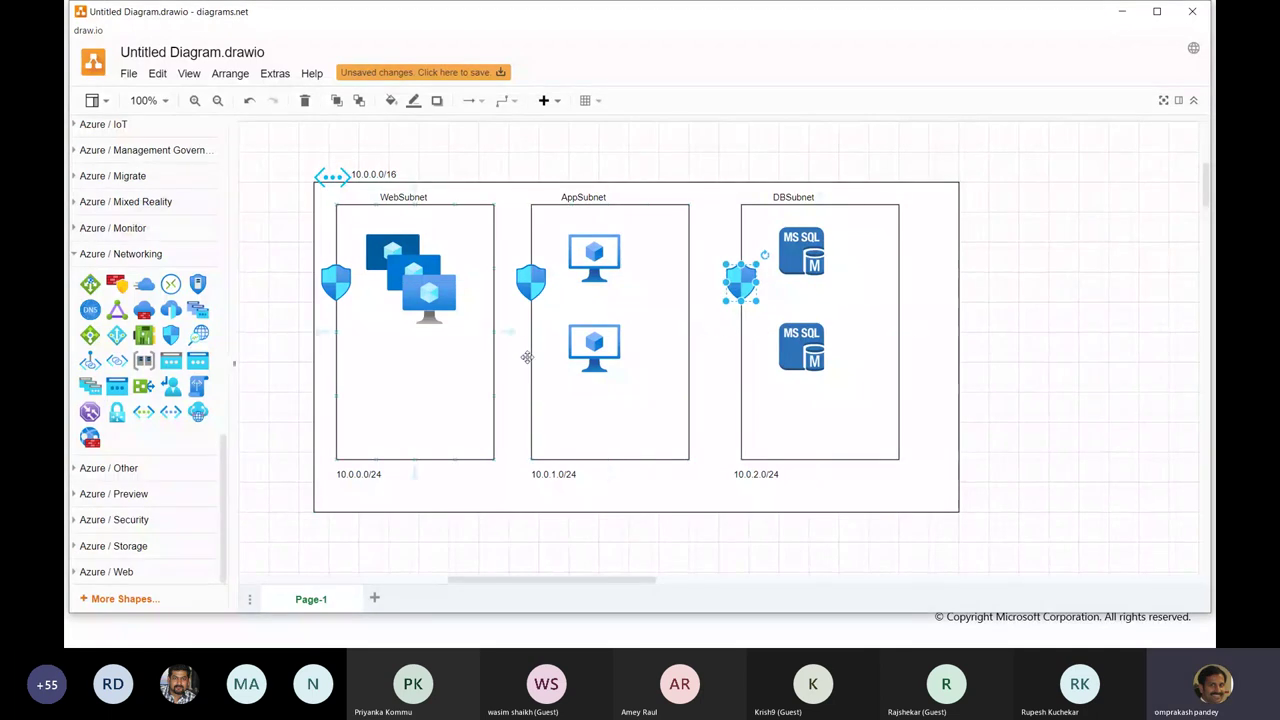
left_click(1046, 332)
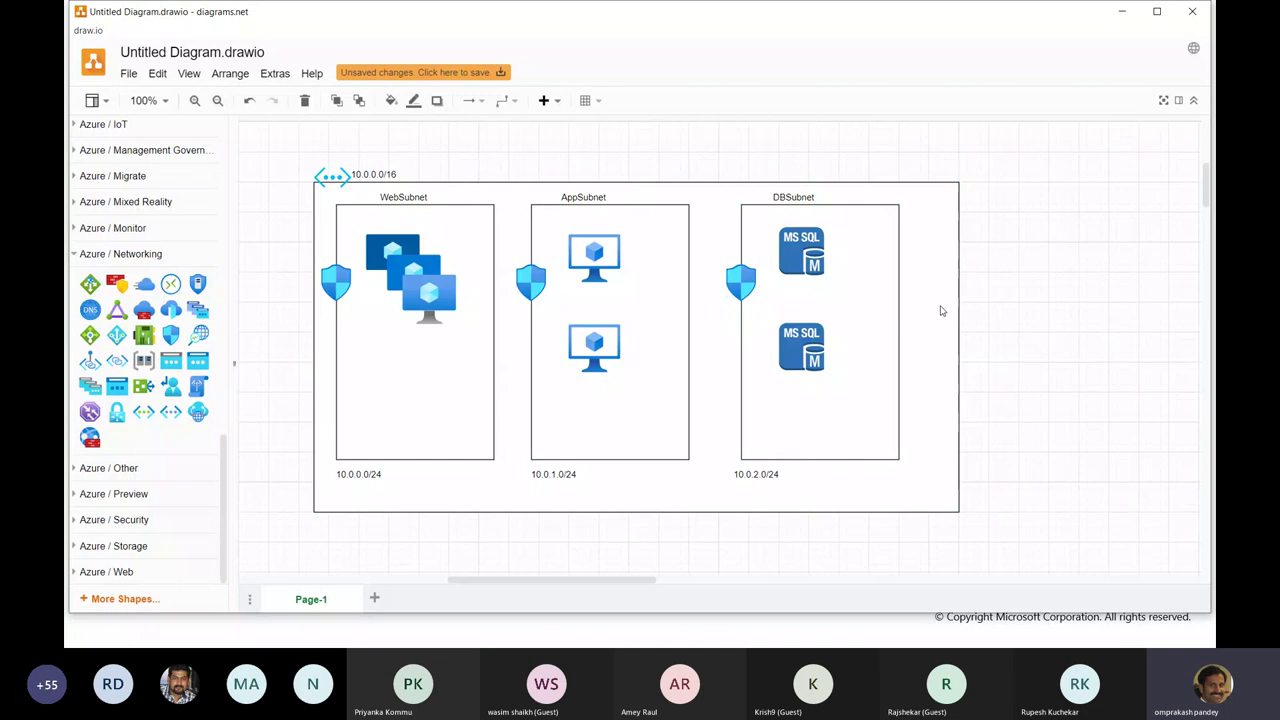
Step: Add the text label 1433 directly below the shield icon on the DBSubnet rectangle
left_click(743, 283)
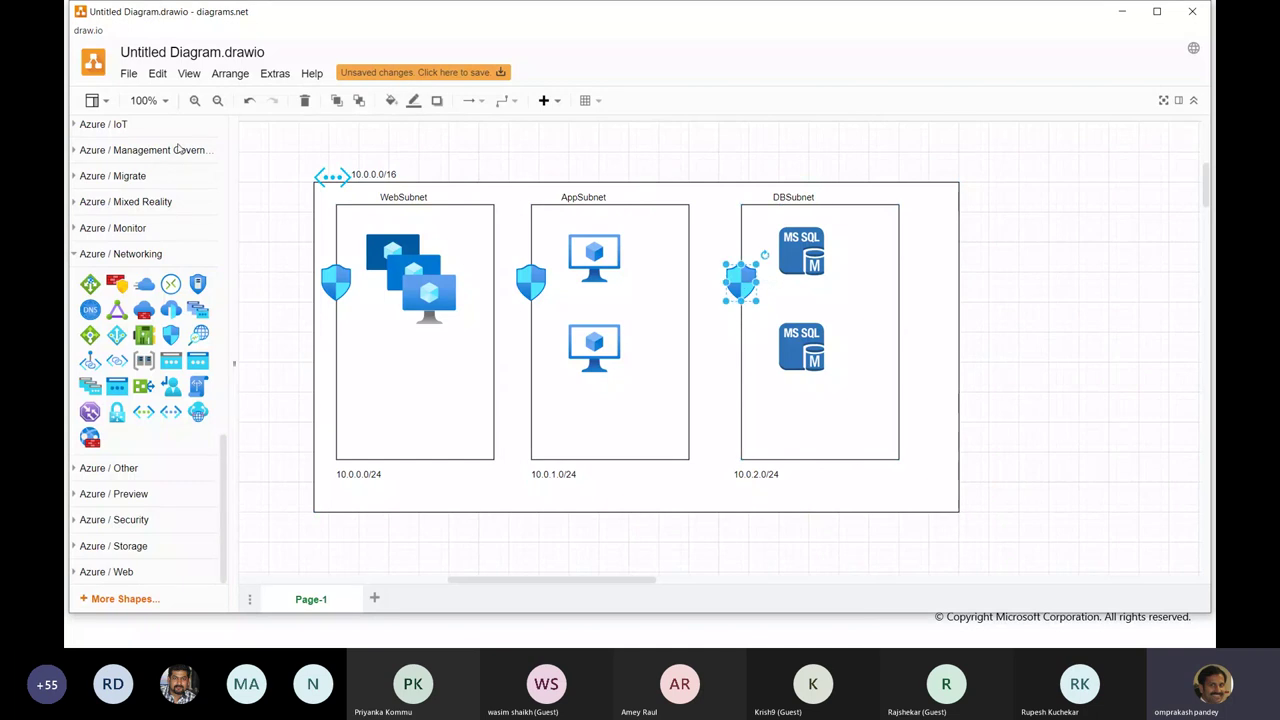
scroll(150, 160, "up", 15)
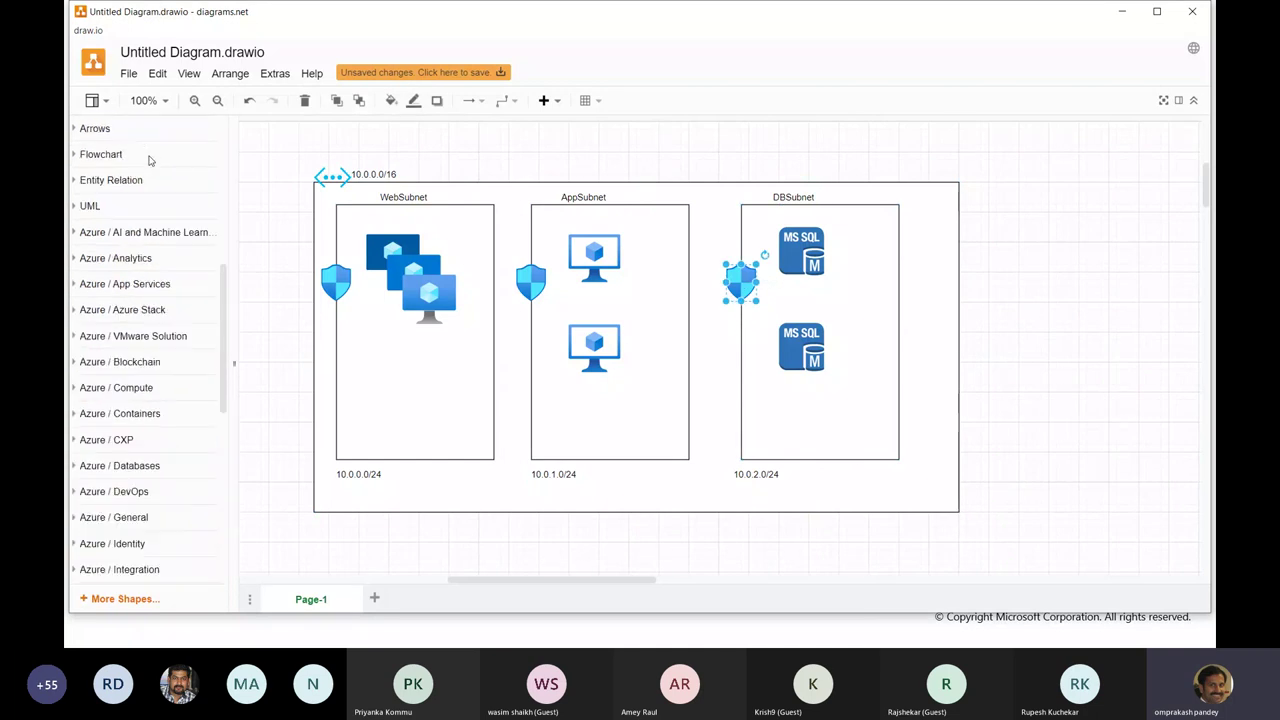
left_click_drag(144, 294, 738, 310)
double_click(738, 310)
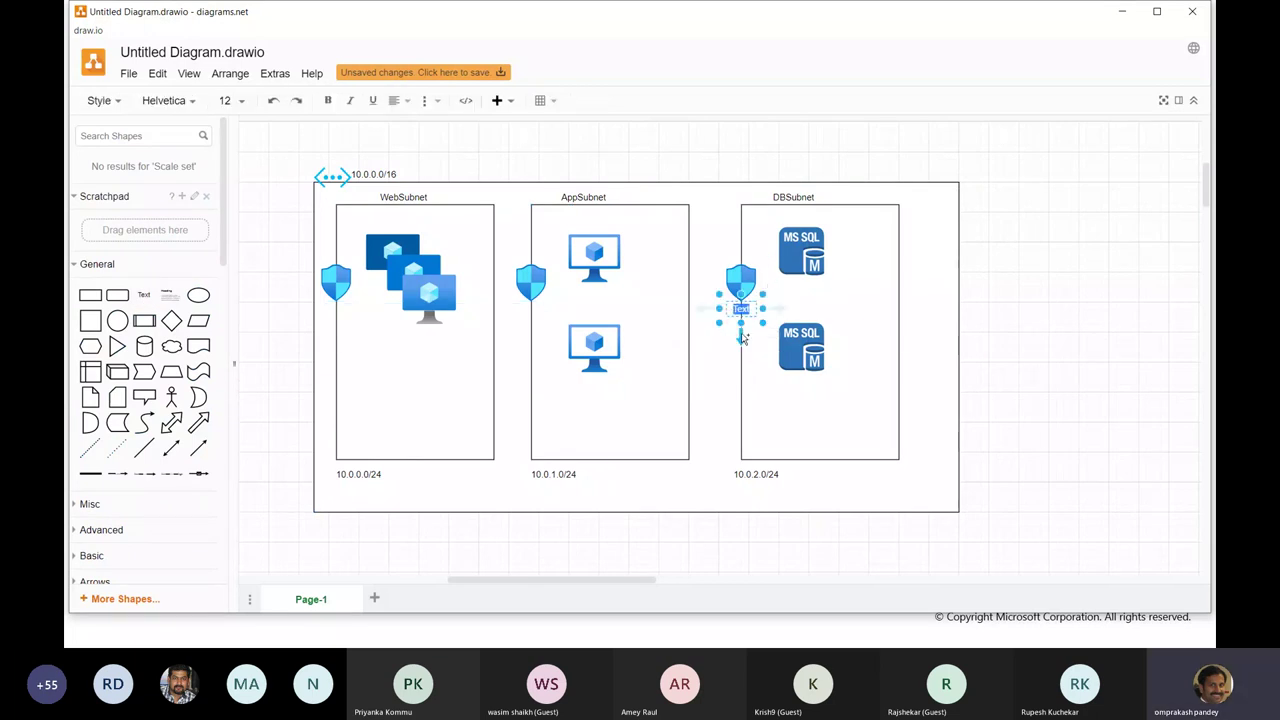
type("1433")
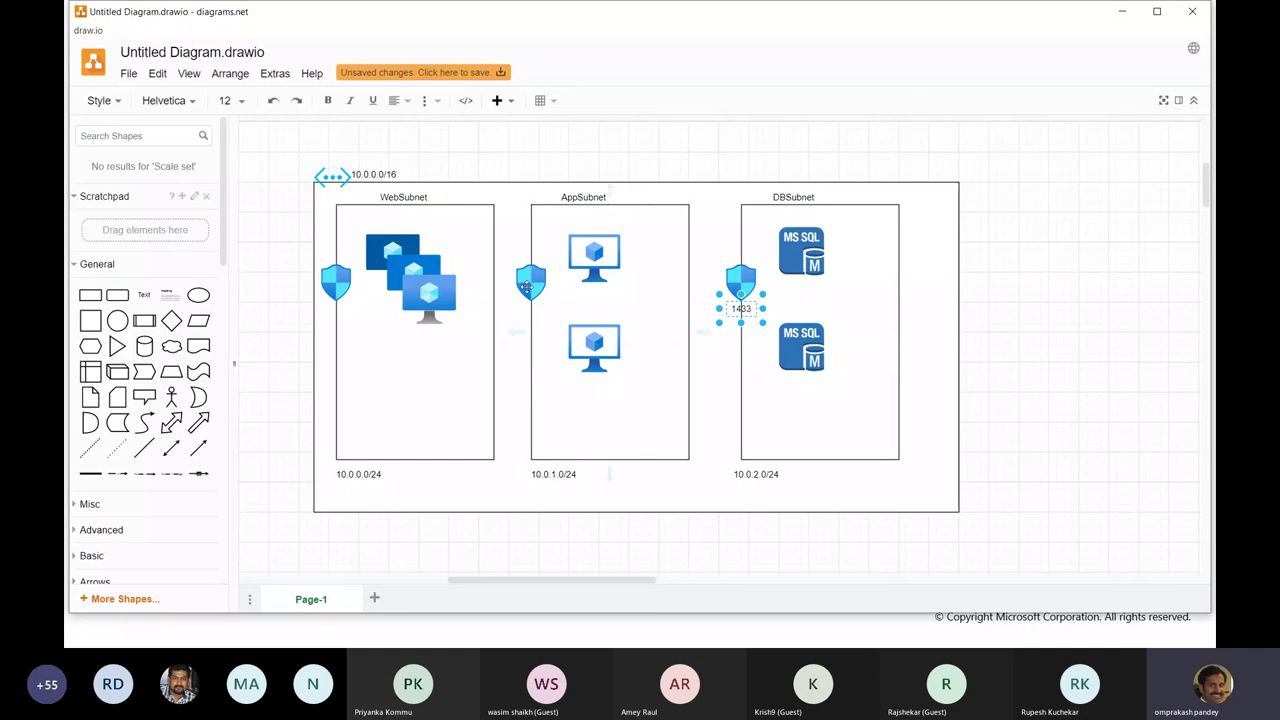
Step: Duplicate the 1433 label, move the copy below the AppSubnet shield and change its text to "443," and "80" on two lines
left_click(525, 286)
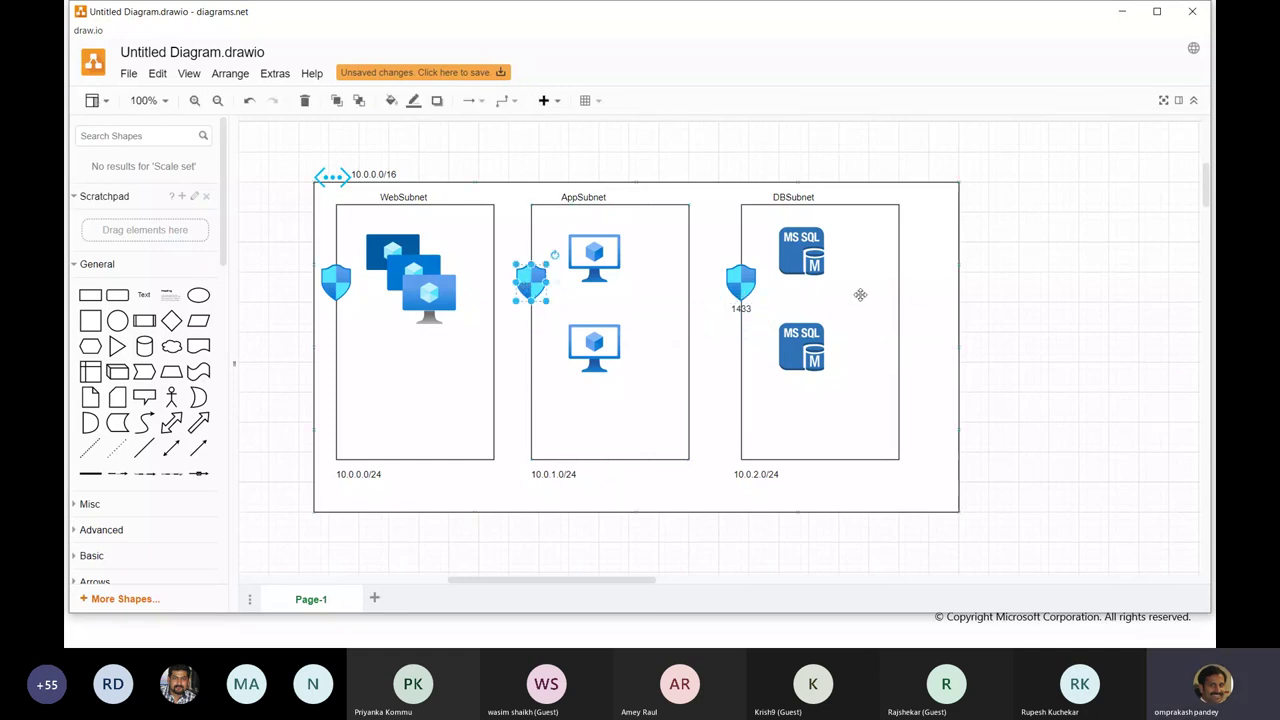
left_click(740, 310)
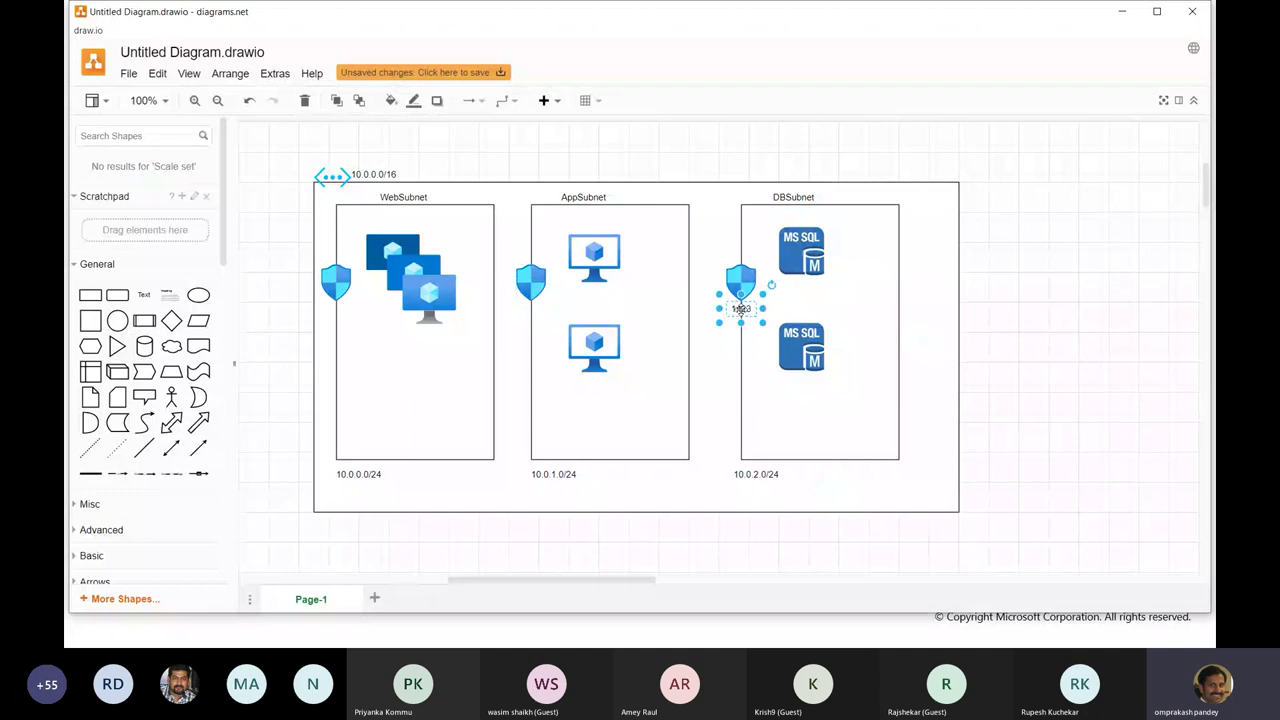
key("ctrl+d")
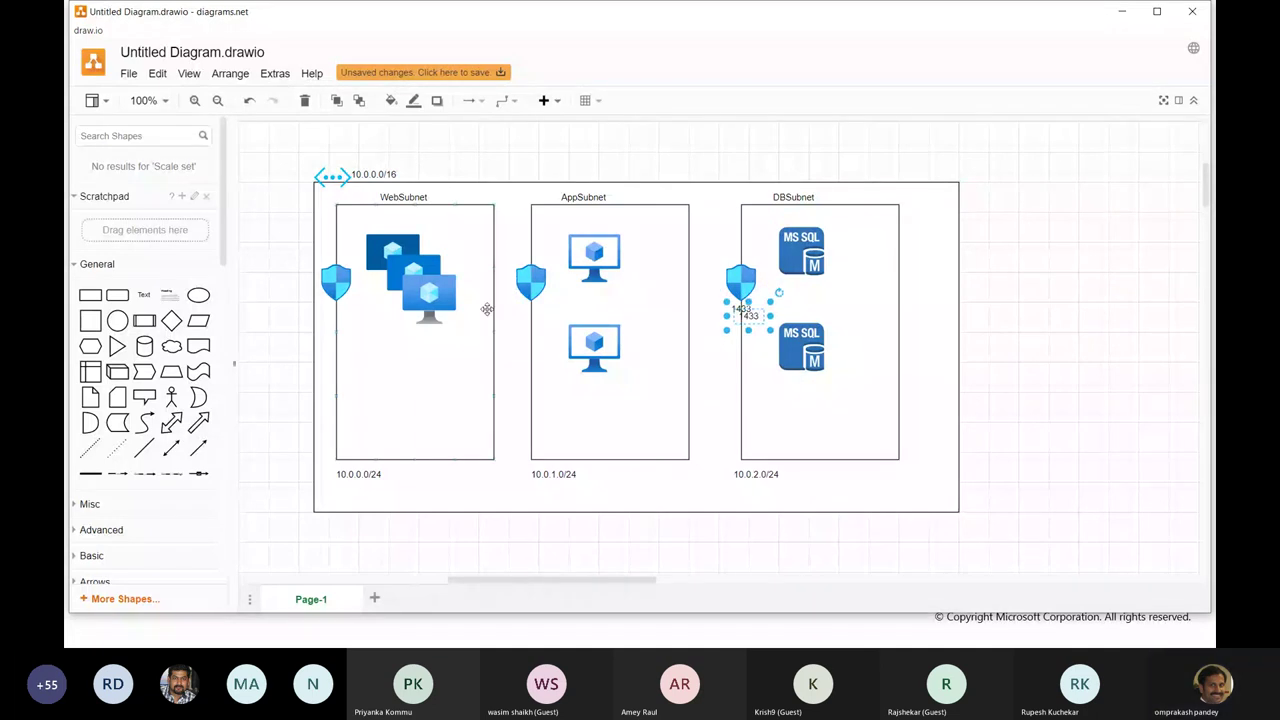
left_click_drag(748, 315, 531, 315)
double_click(531, 315)
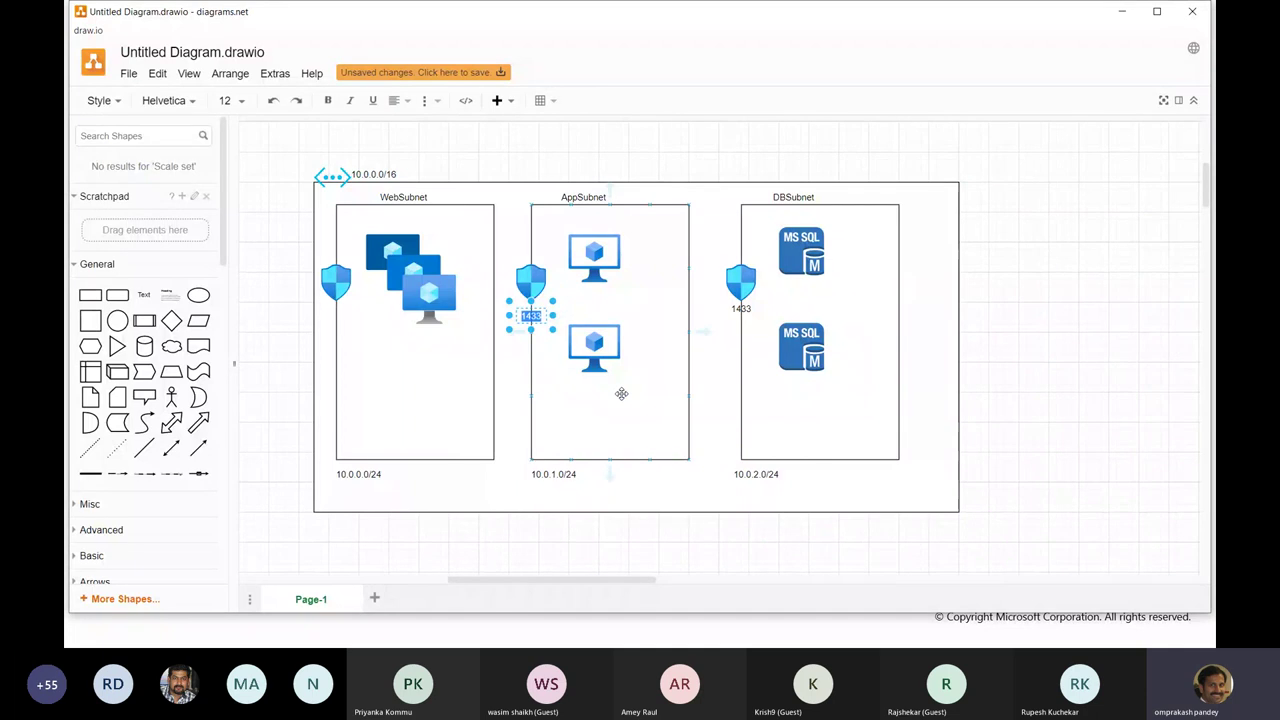
type("443,")
key("Return")
type("80")
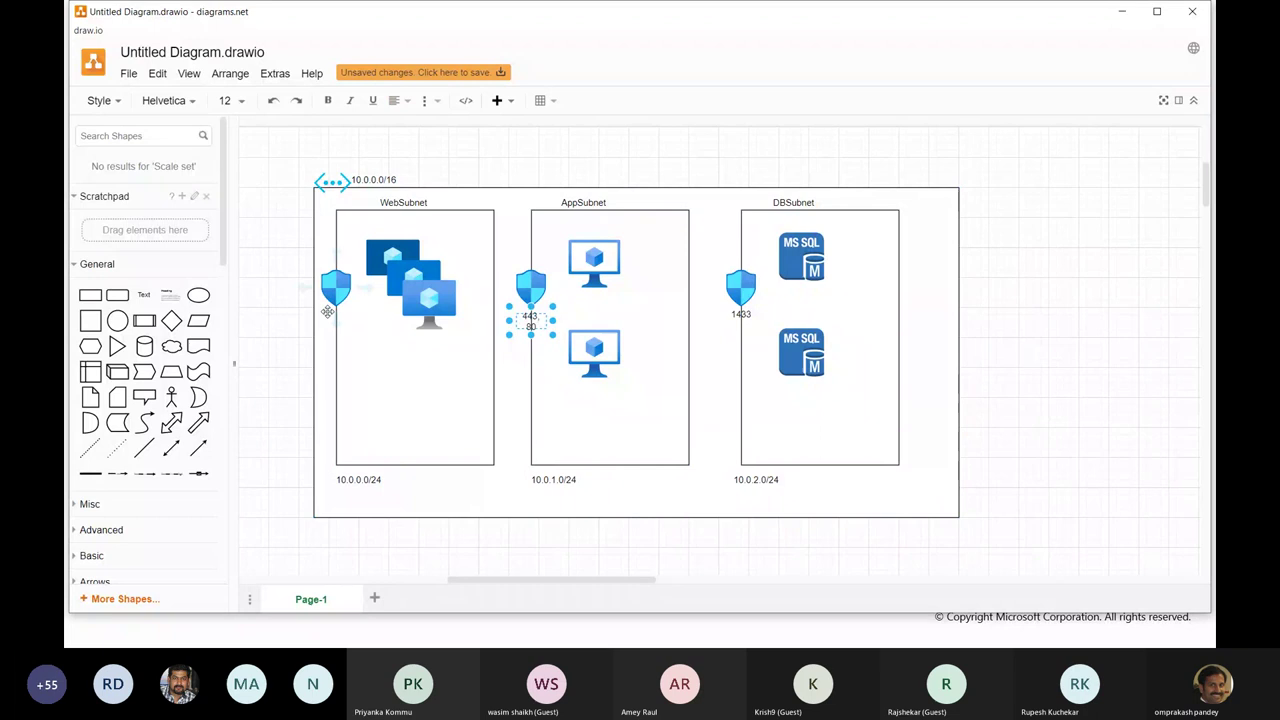
Step: Add a text label reading "443, 80" below the shield icon on the WebSubnet rectangle
left_click(337, 288)
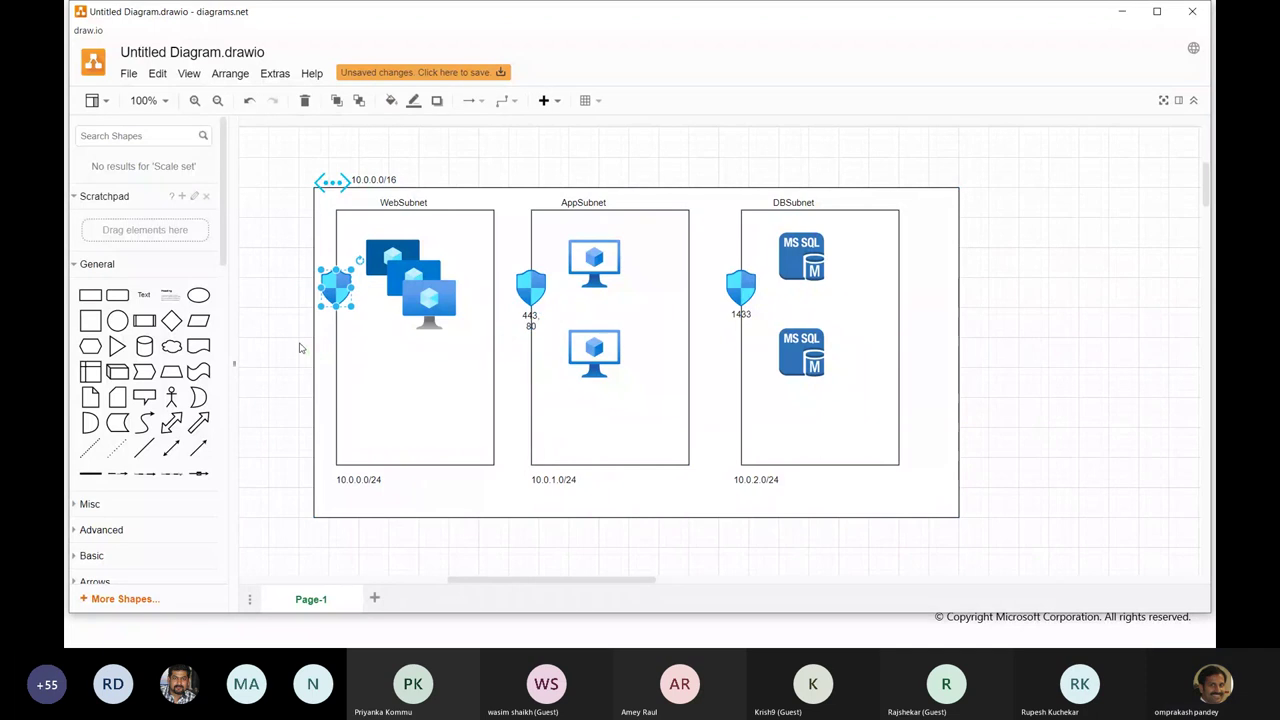
left_click_drag(146, 297, 333, 321)
double_click(333, 321)
type("443, 80")
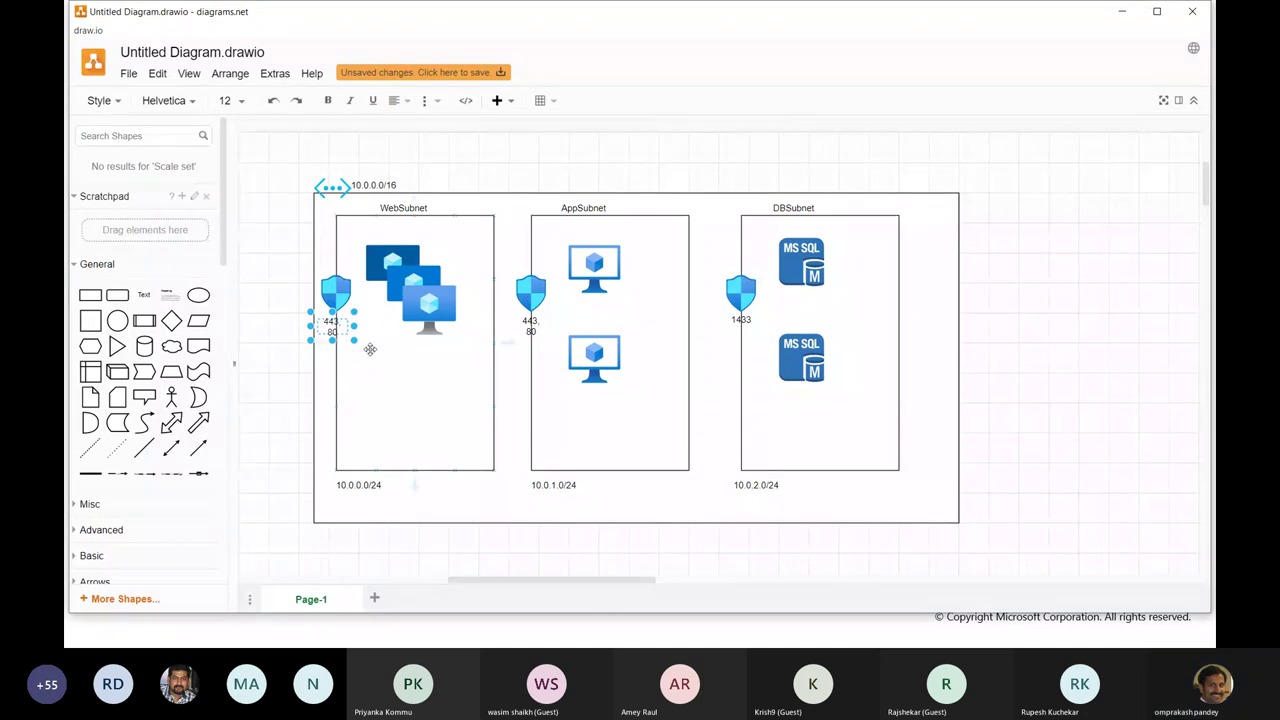
left_click(370, 349)
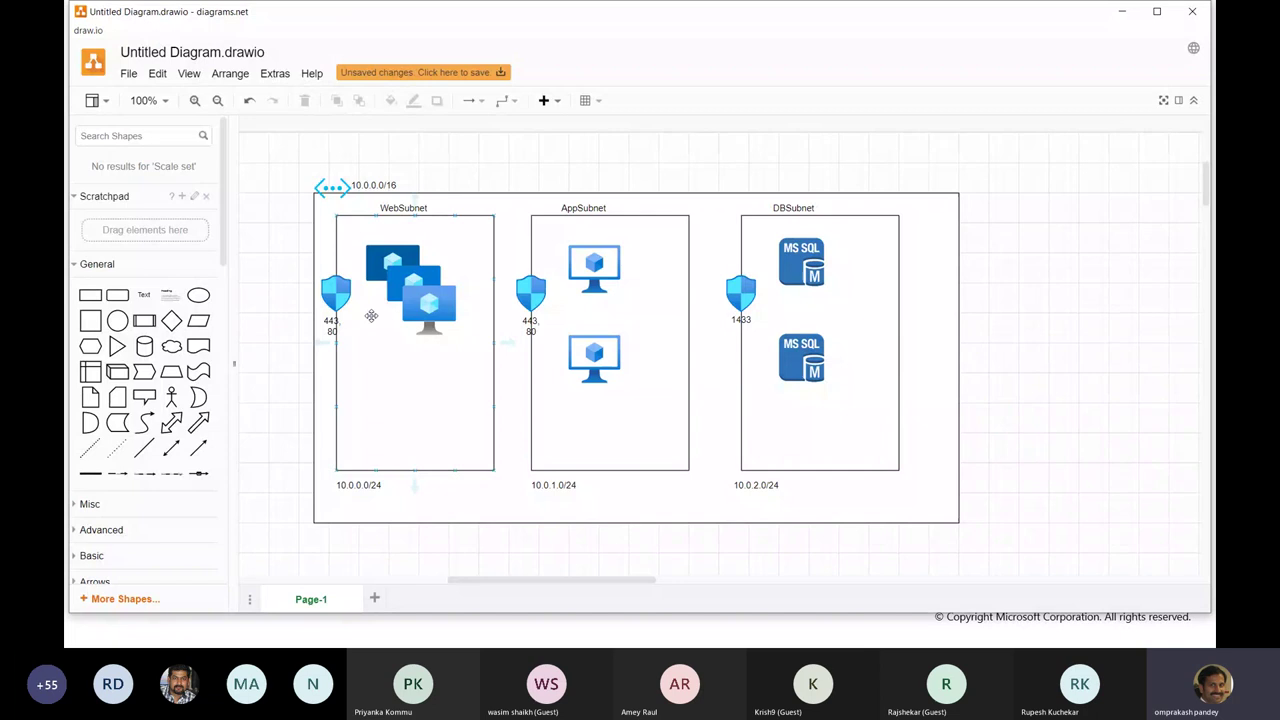
Step: Reduce the height of the outer virtual network rectangle by raising its lower edge to just below the subnet address labels
left_click(645, 522)
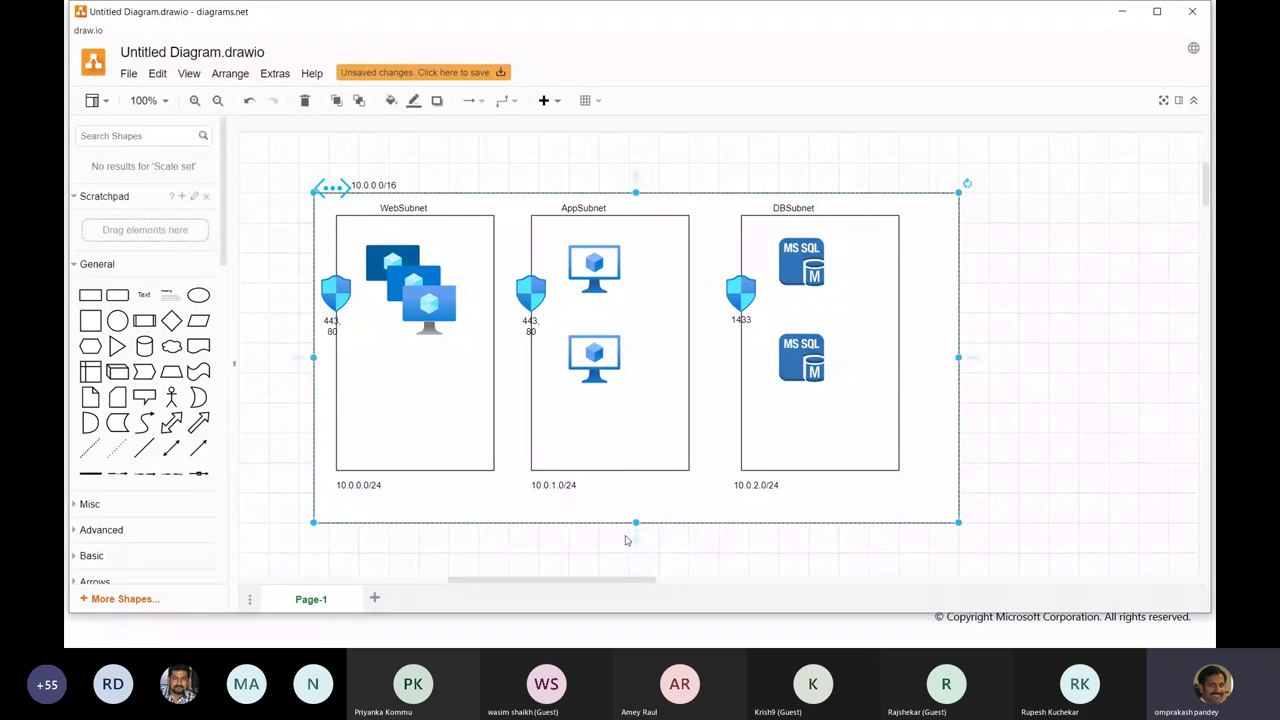
left_click_drag(635, 521, 640, 499)
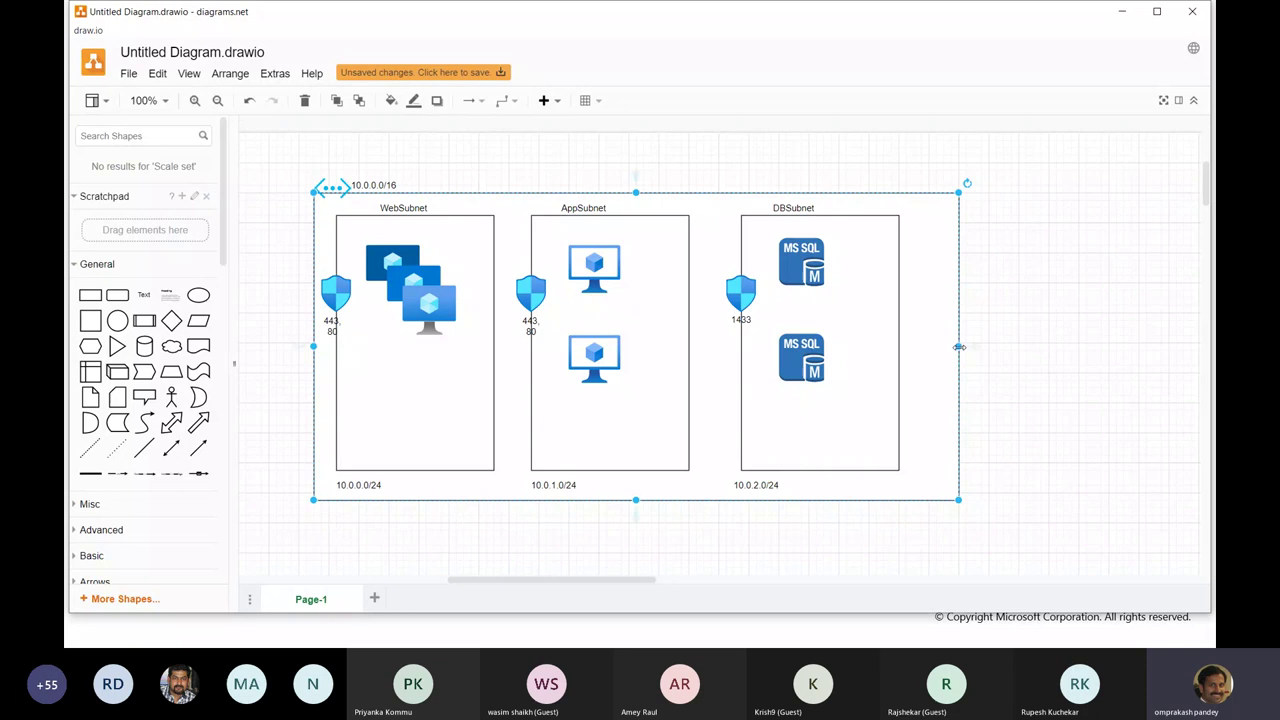
Step: Narrow the outer virtual network rectangle by moving its edge in to just beyond the DBSubnet rectangle
left_click_drag(959, 347, 921, 345)
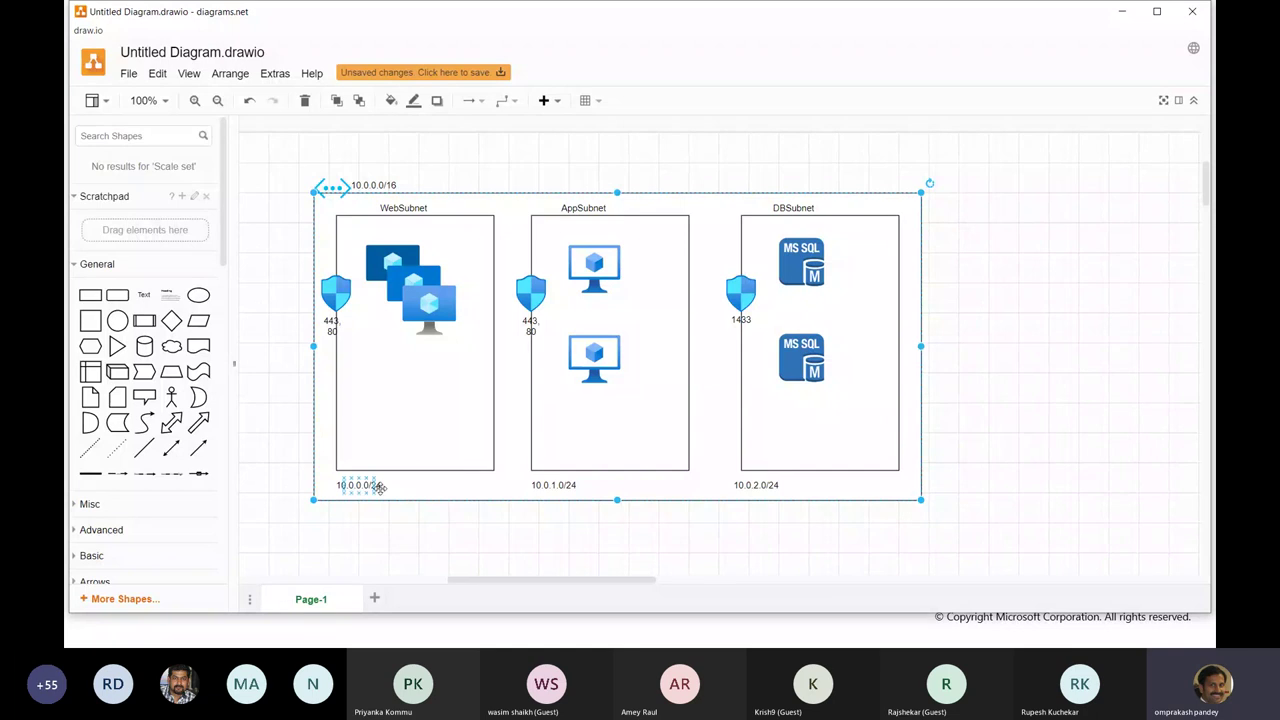
Step: Switch to the slide show and advance to the Implementing Virtual Networks slide
key("alt+Tab")
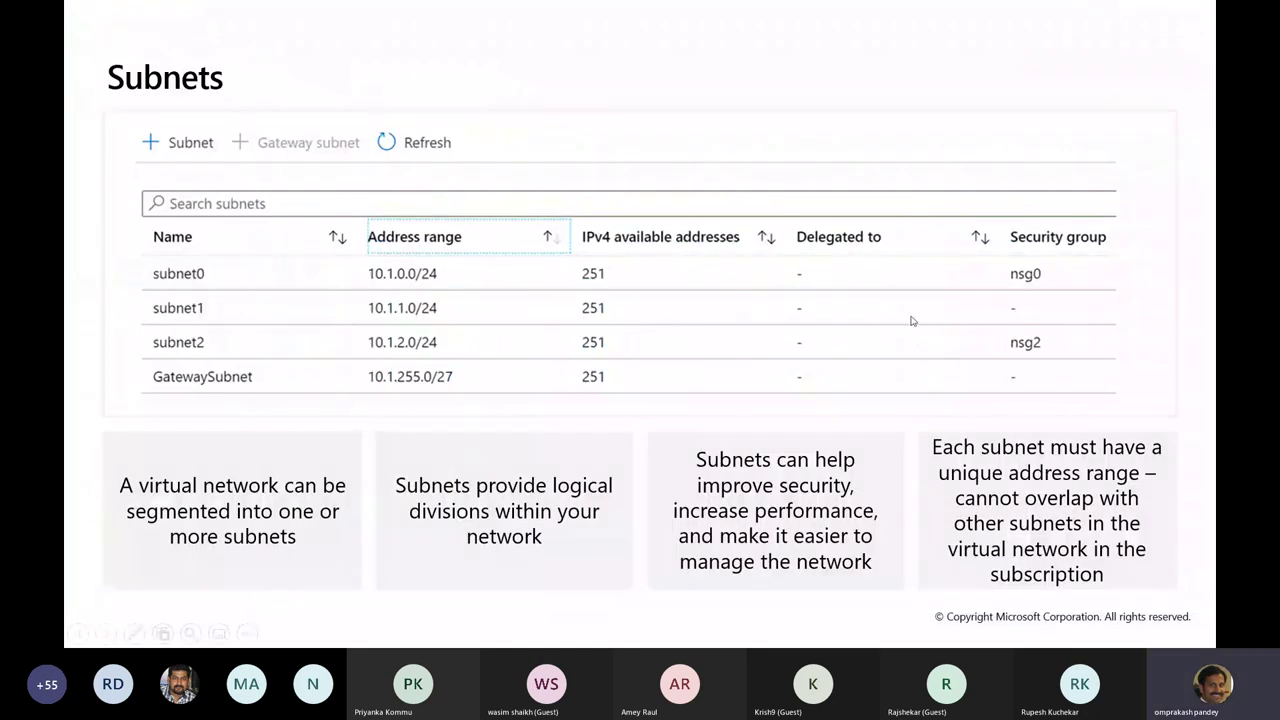
key("Right")
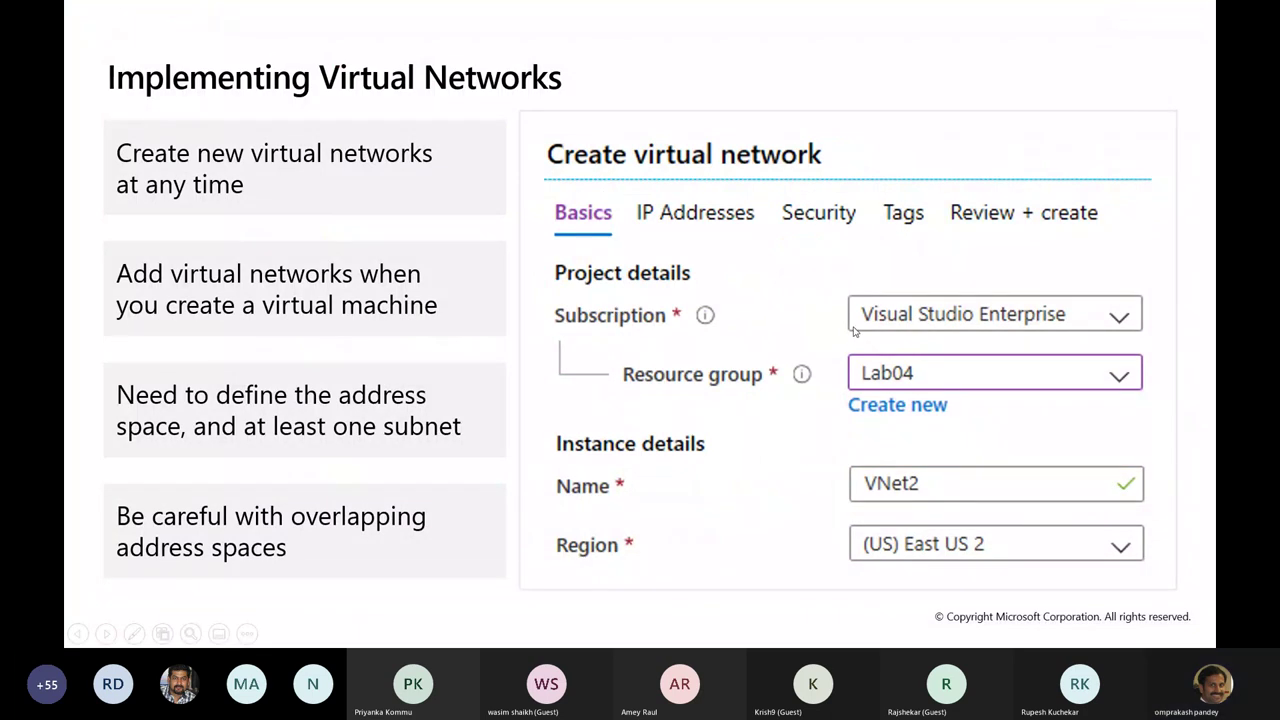
Step: Switch to the Edge browser and close the page about Exam AZ-104
key("alt+Tab")
key("alt+Tab")
key("alt+Tab")
key("alt+Tab")
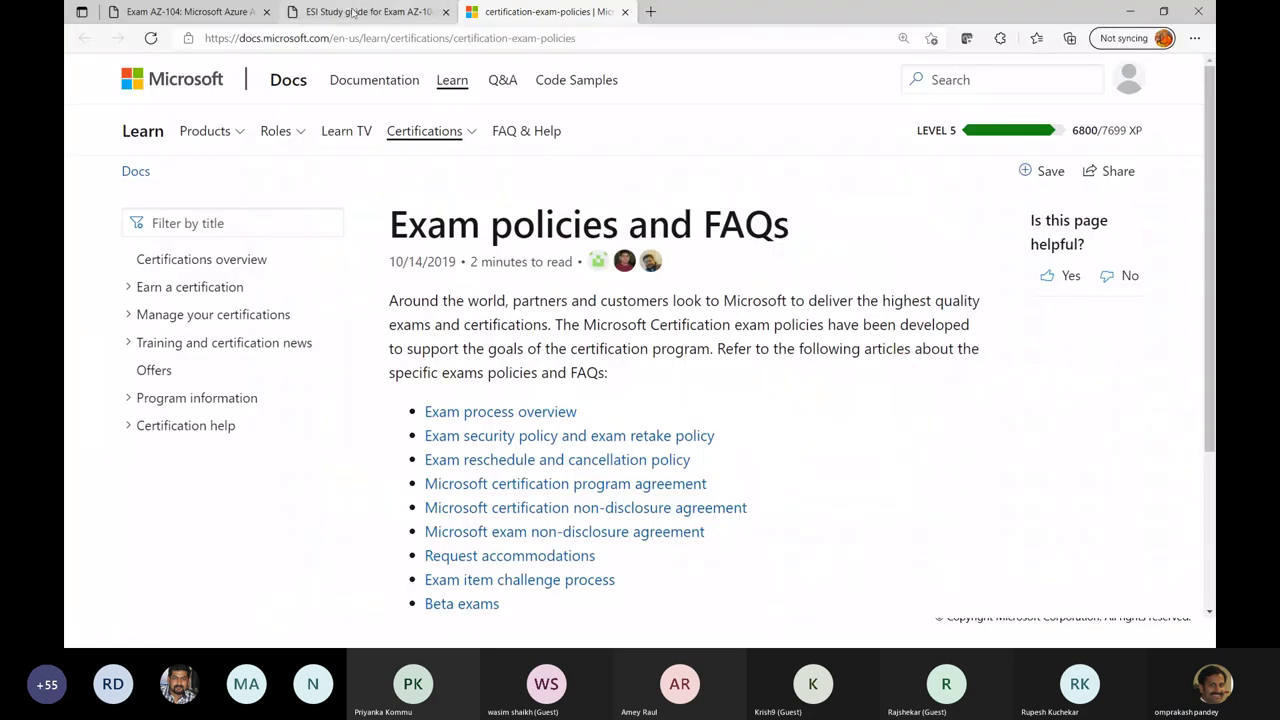
left_click(190, 14)
left_click(266, 12)
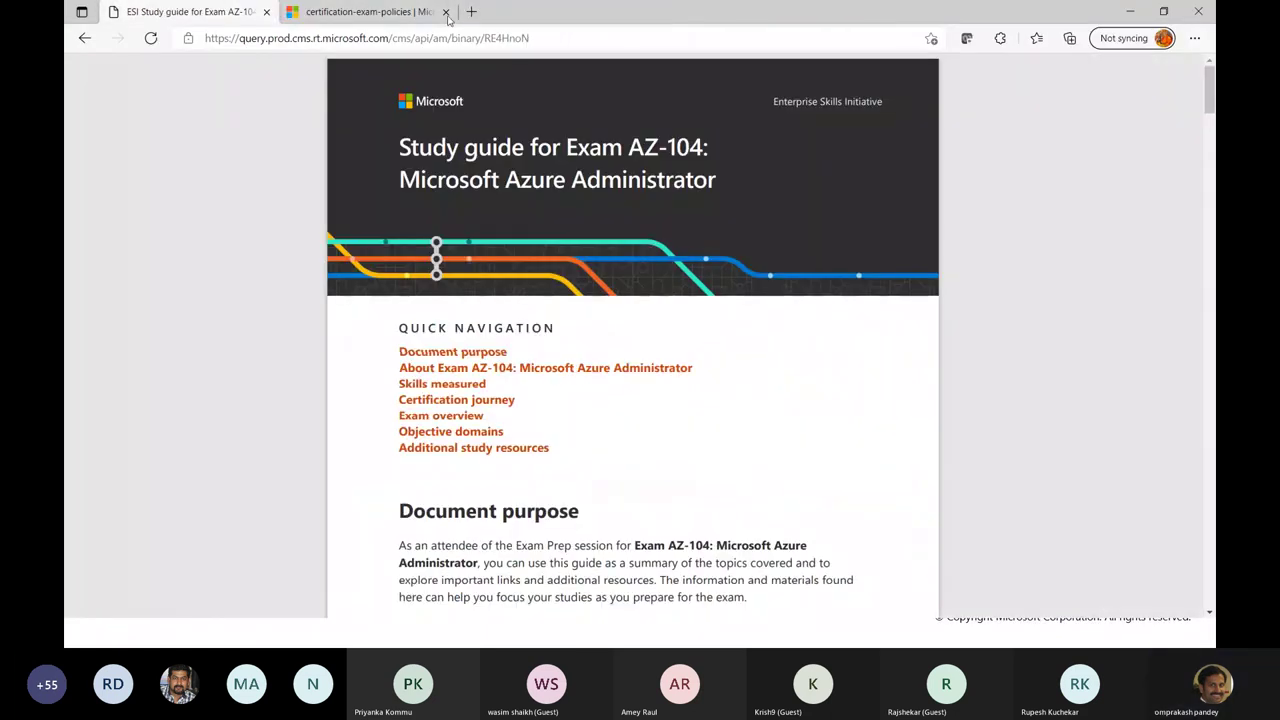
Step: Load portal.azure.com in a new browser tab
left_click(471, 12)
type("por")
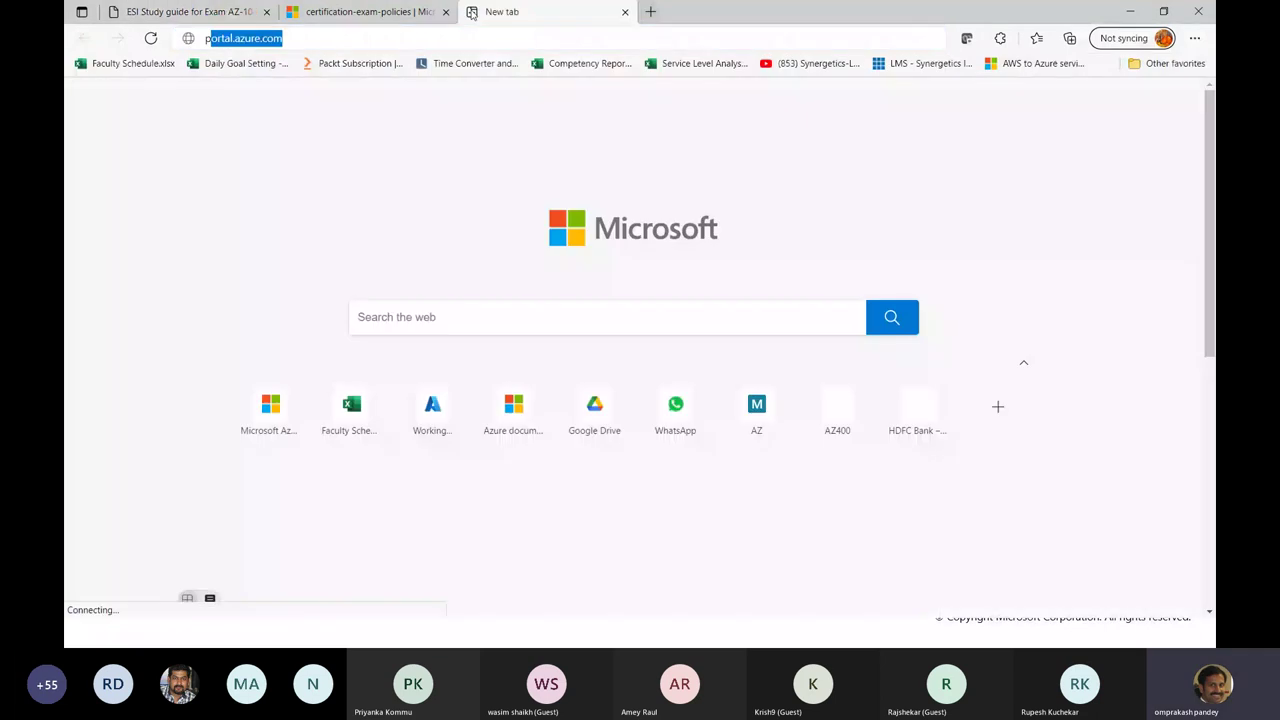
type("tal.azure.com")
key("Return")
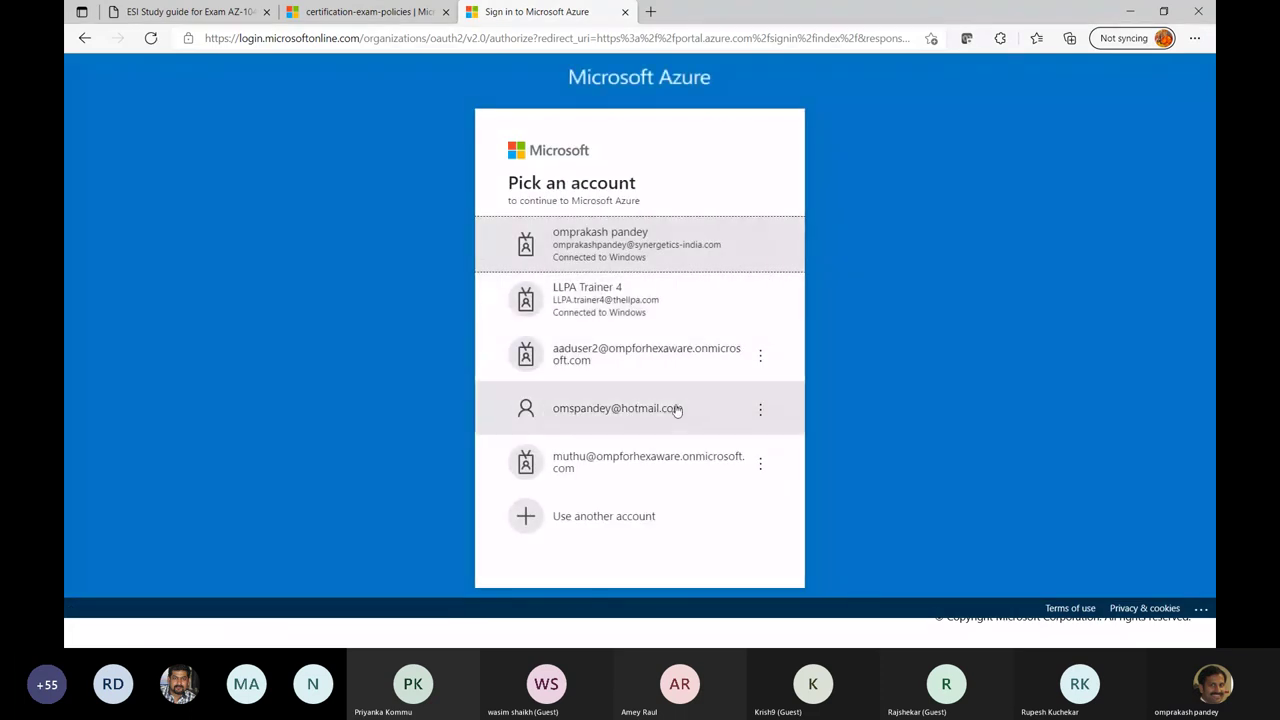
Step: Sign in to Microsoft Azure with the personal Hotmail account, entering the account password
left_click(614, 424)
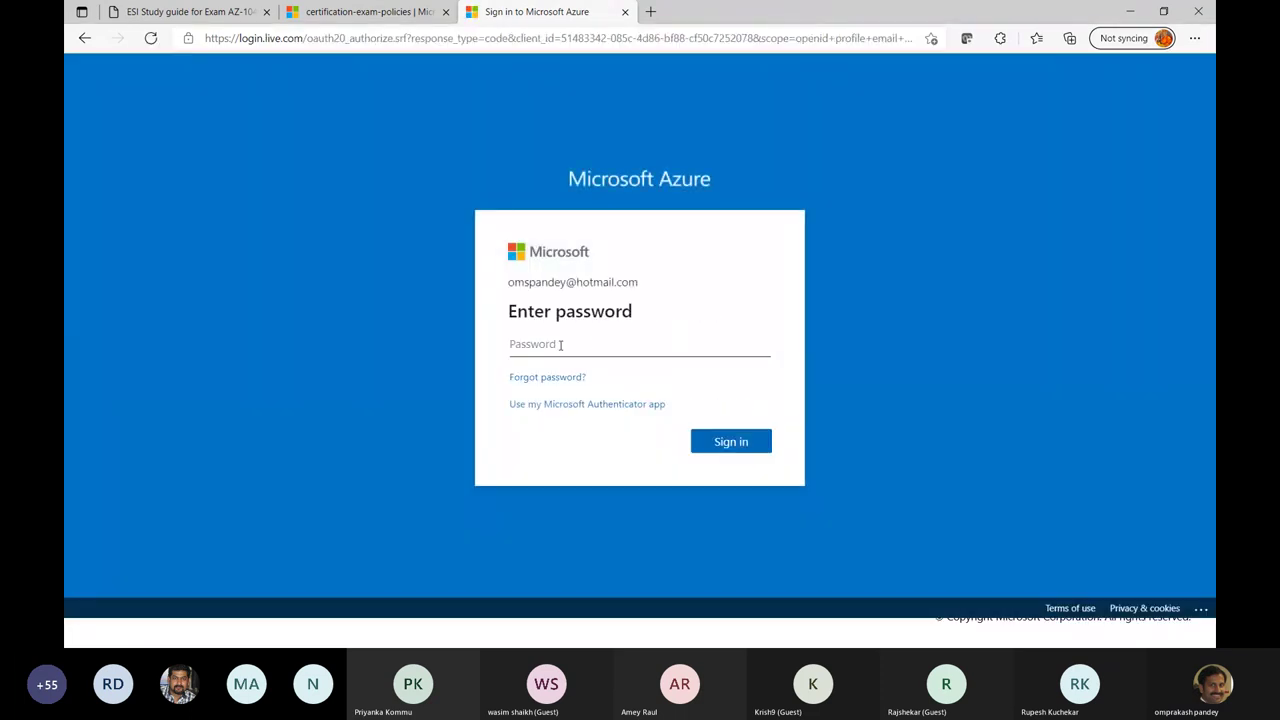
type("•••••")
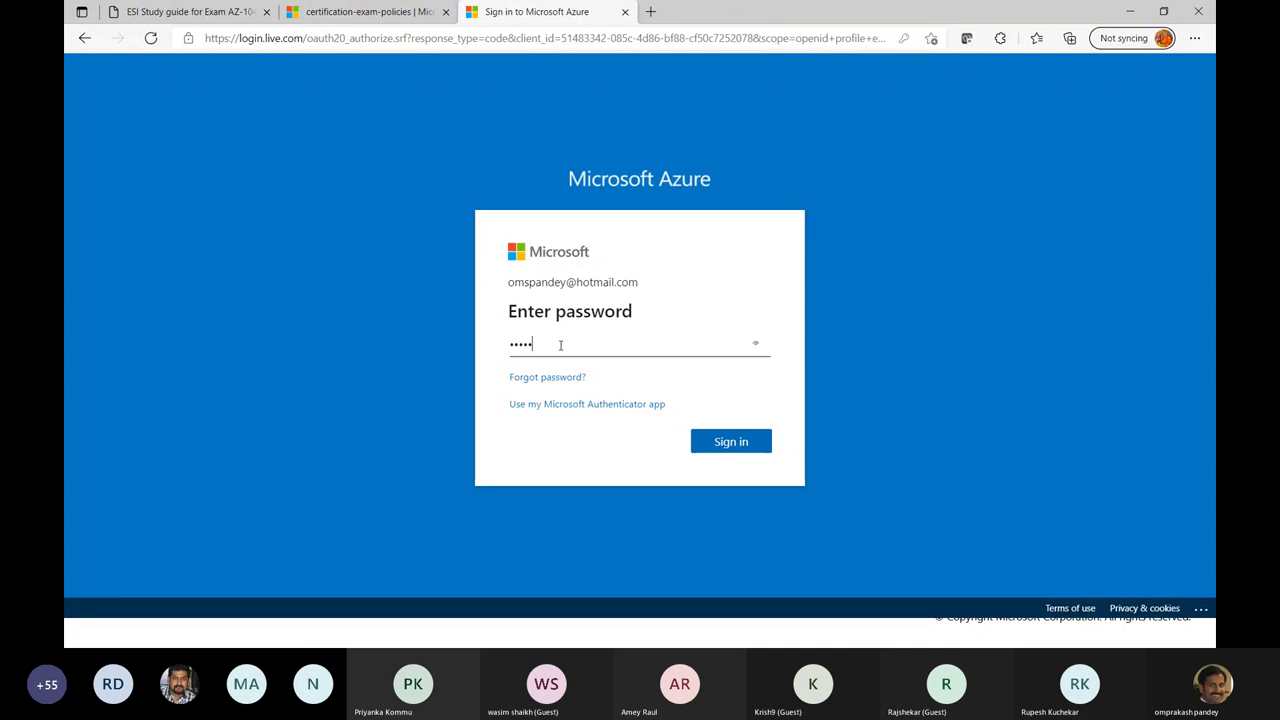
type("••")
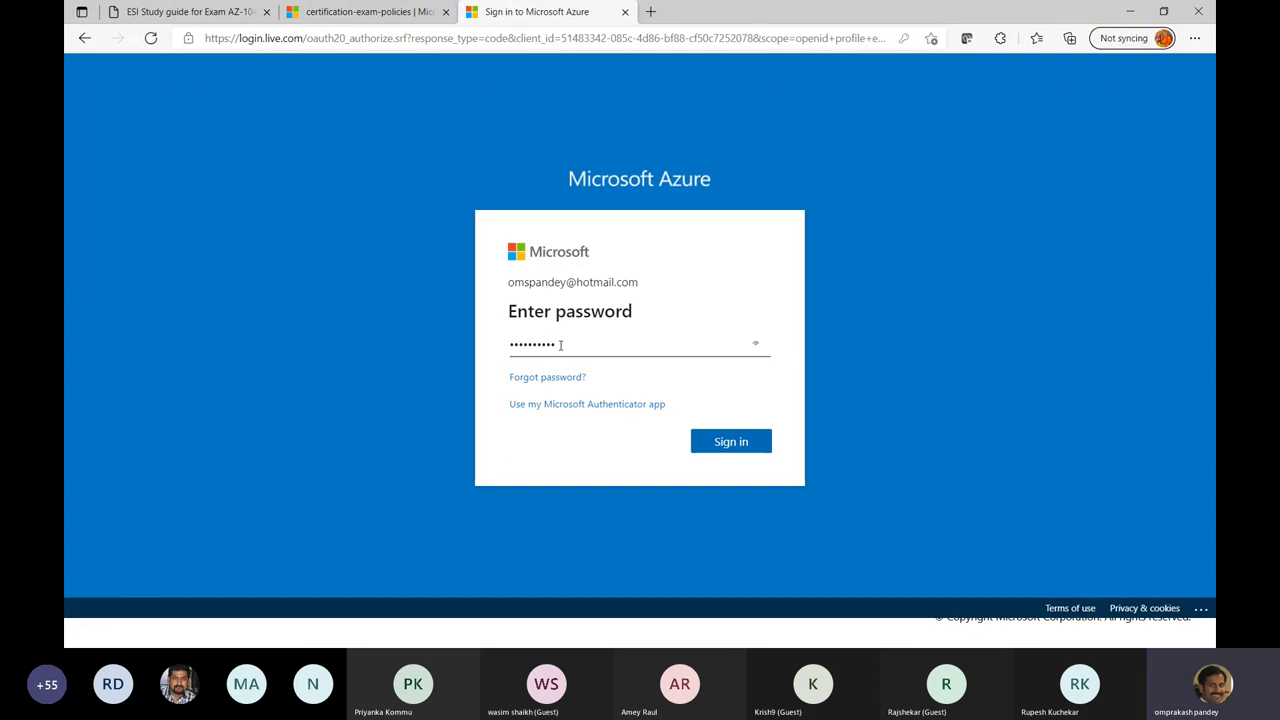
left_click(752, 445)
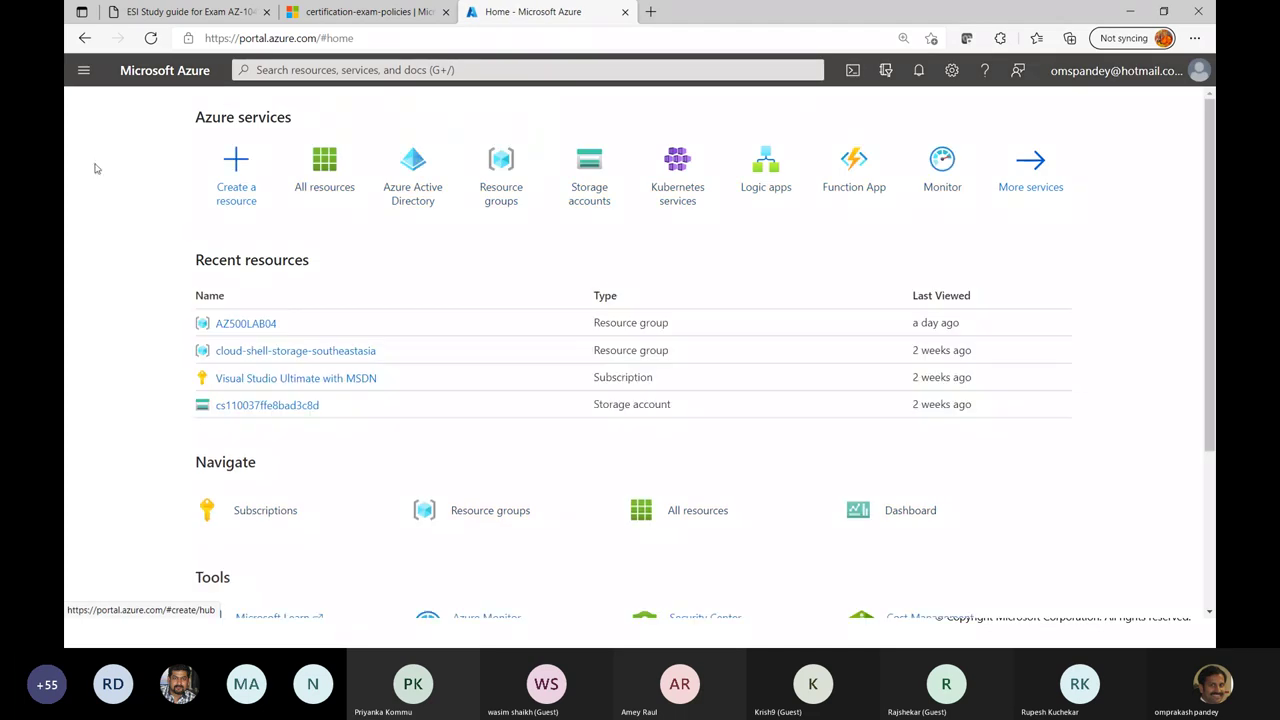
Step: Go to the Virtual networks service and start creating a virtual network
left_click(84, 72)
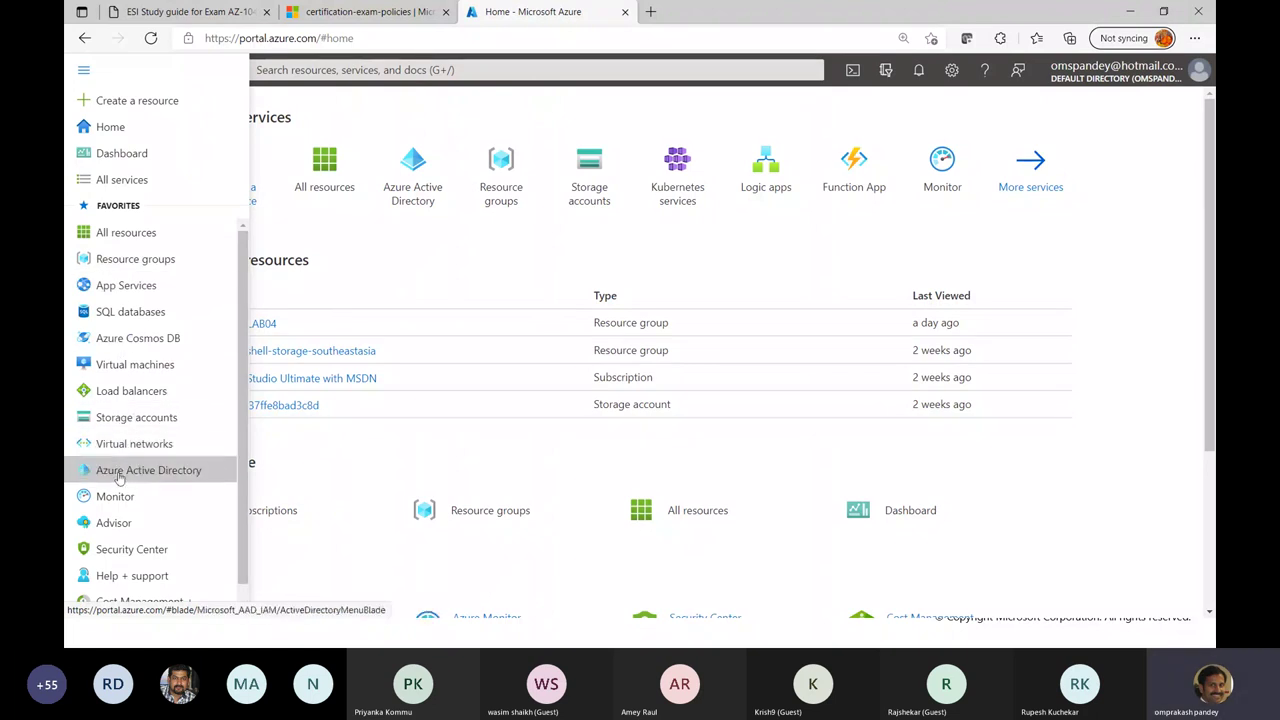
left_click(136, 448)
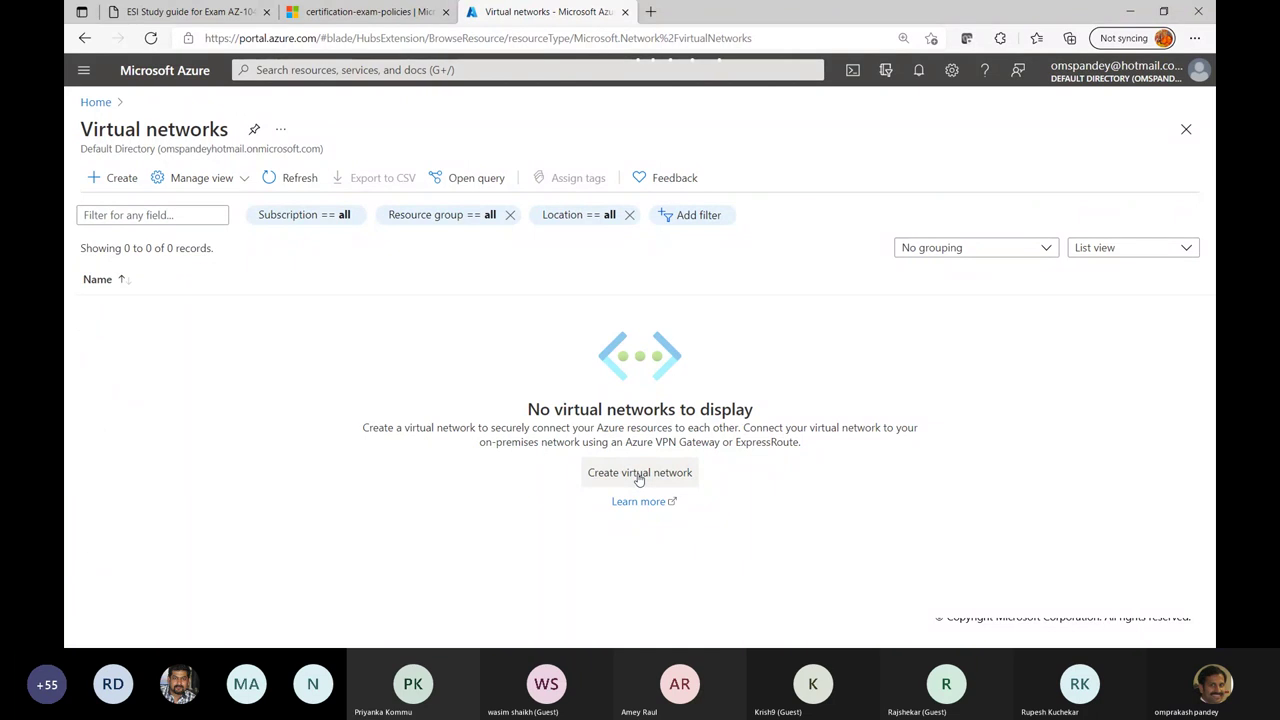
left_click(638, 478)
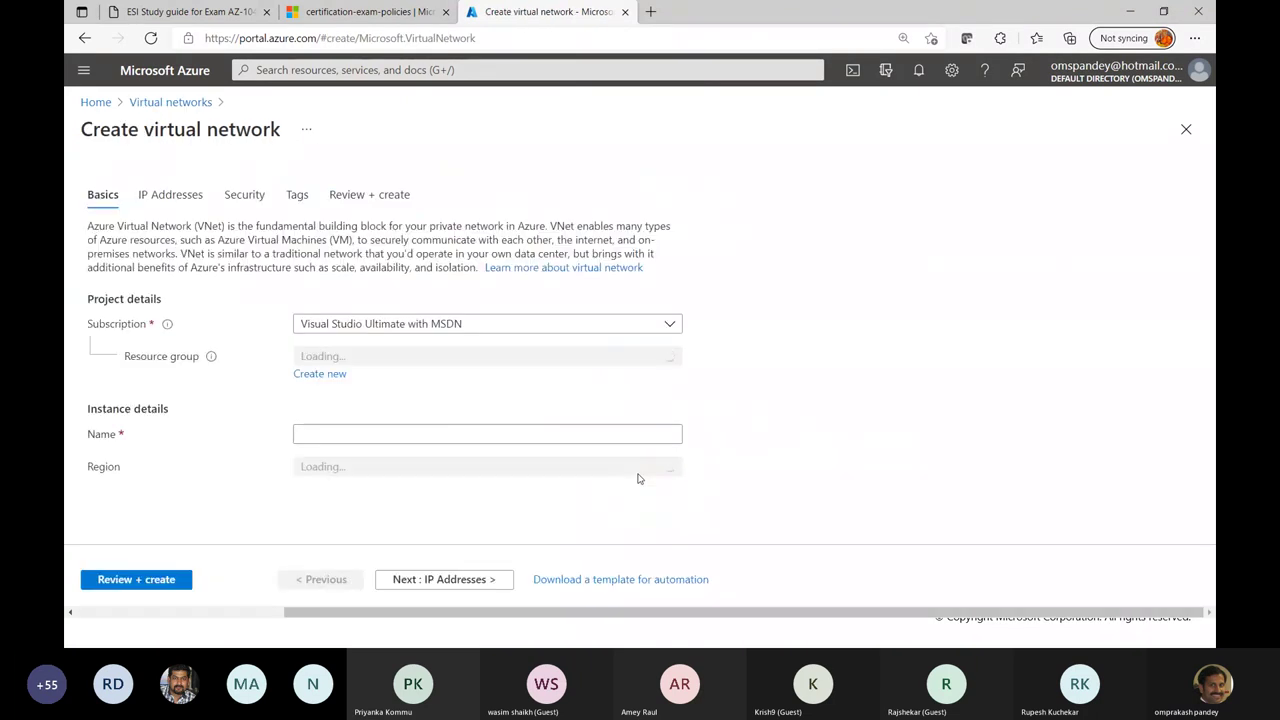
Step: Create a new resource group named networkrg for the virtual network
left_click(390, 362)
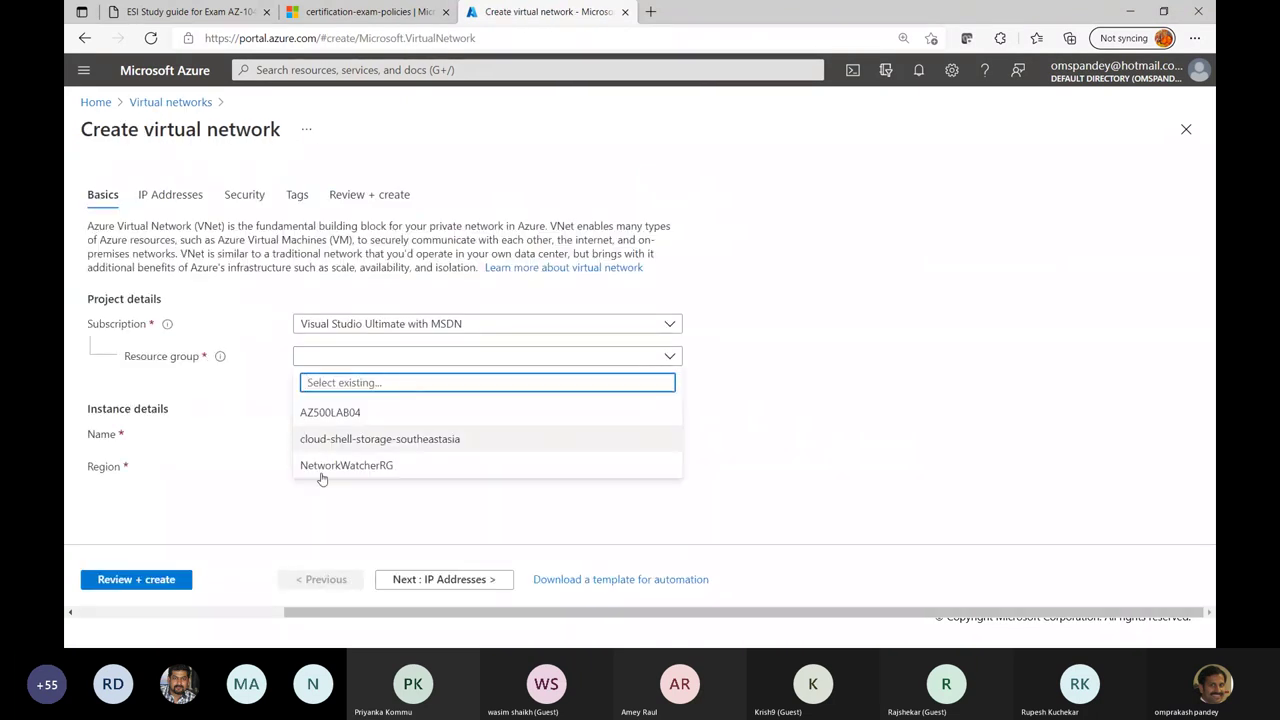
left_click(787, 334)
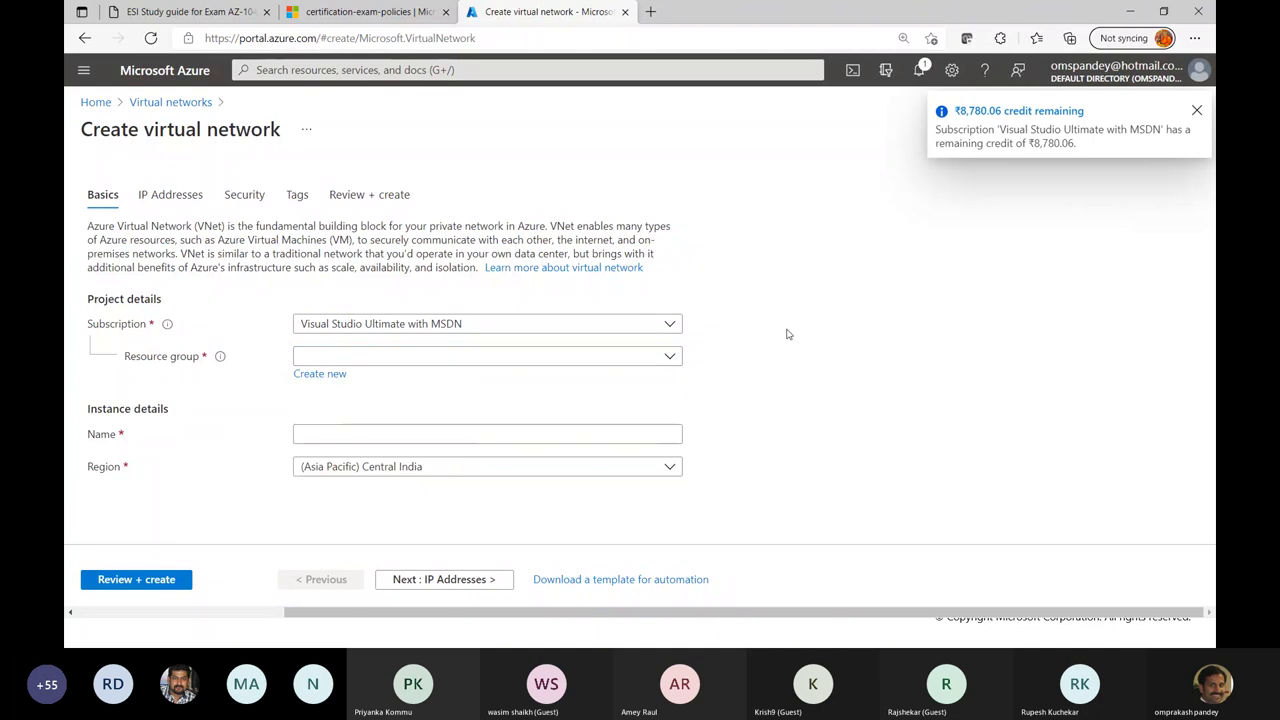
left_click(316, 376)
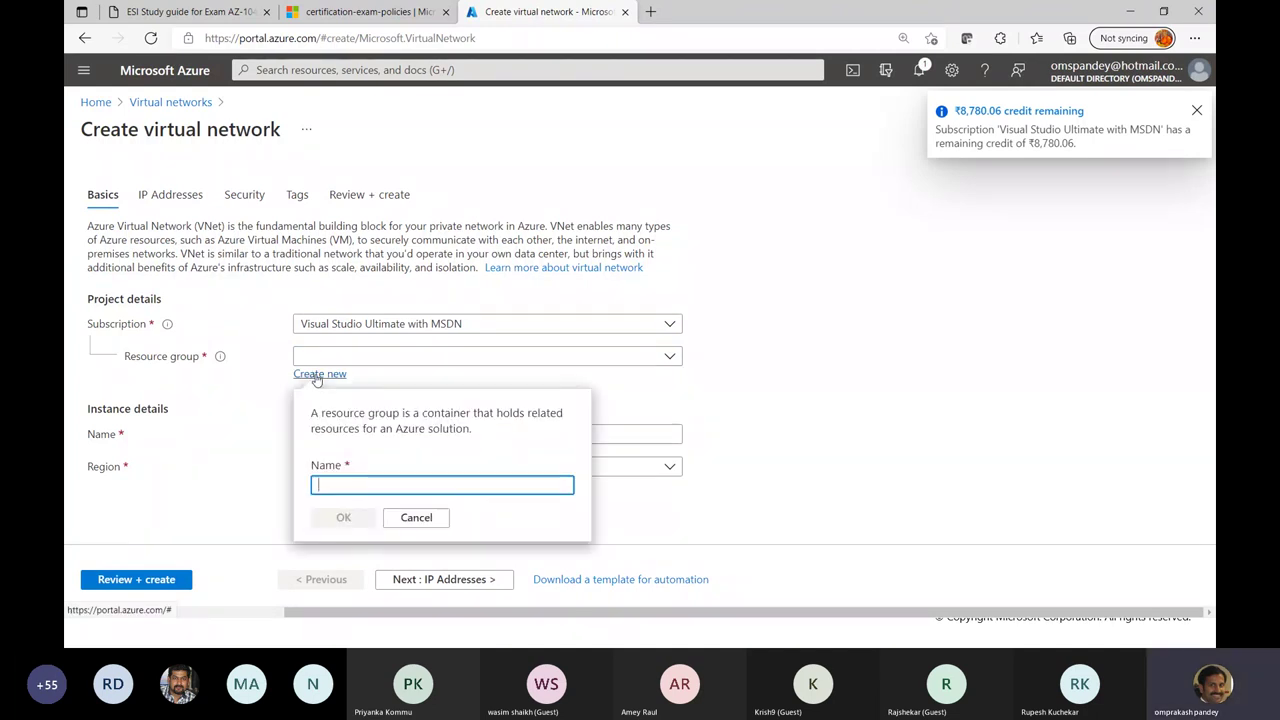
type("networkrg")
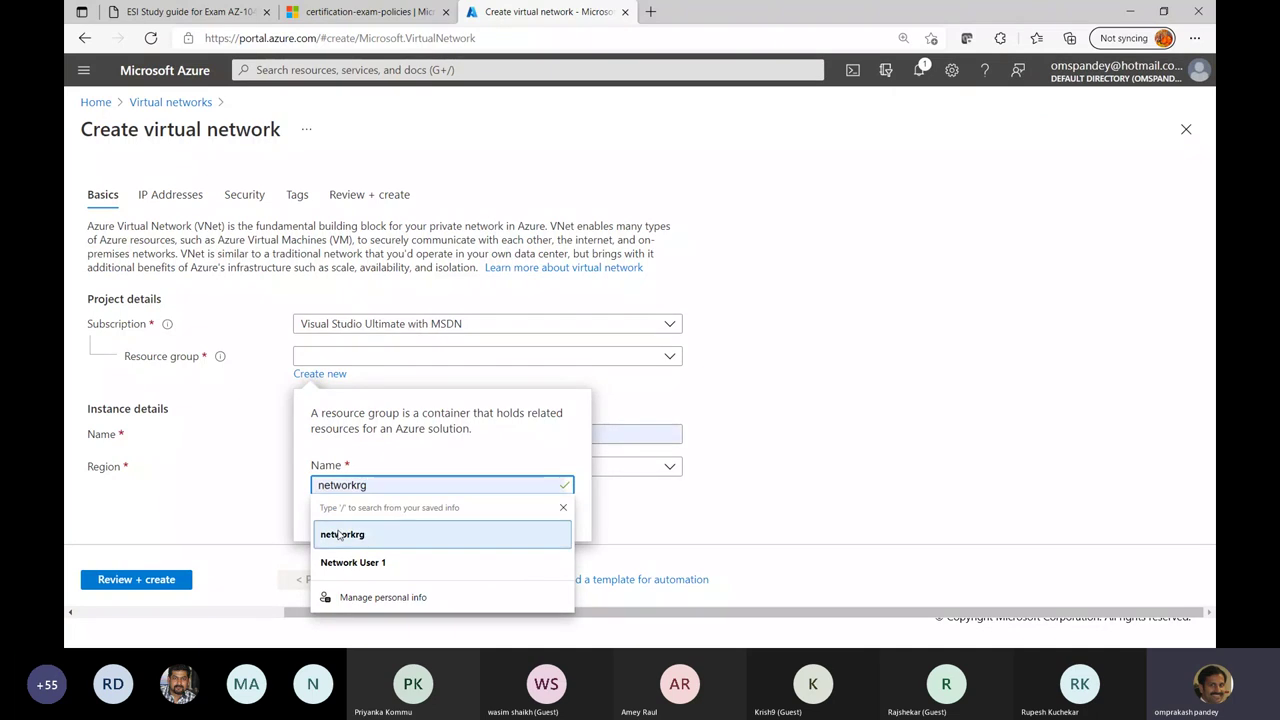
left_click(340, 534)
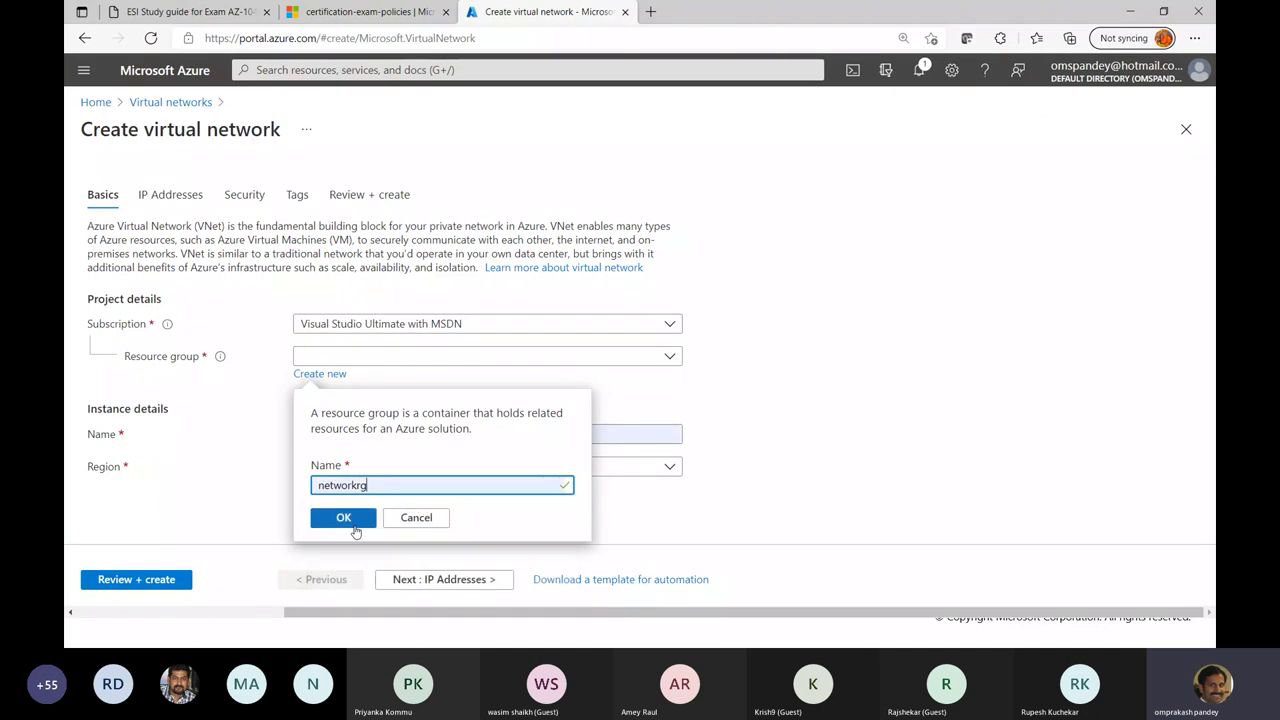
left_click(338, 517)
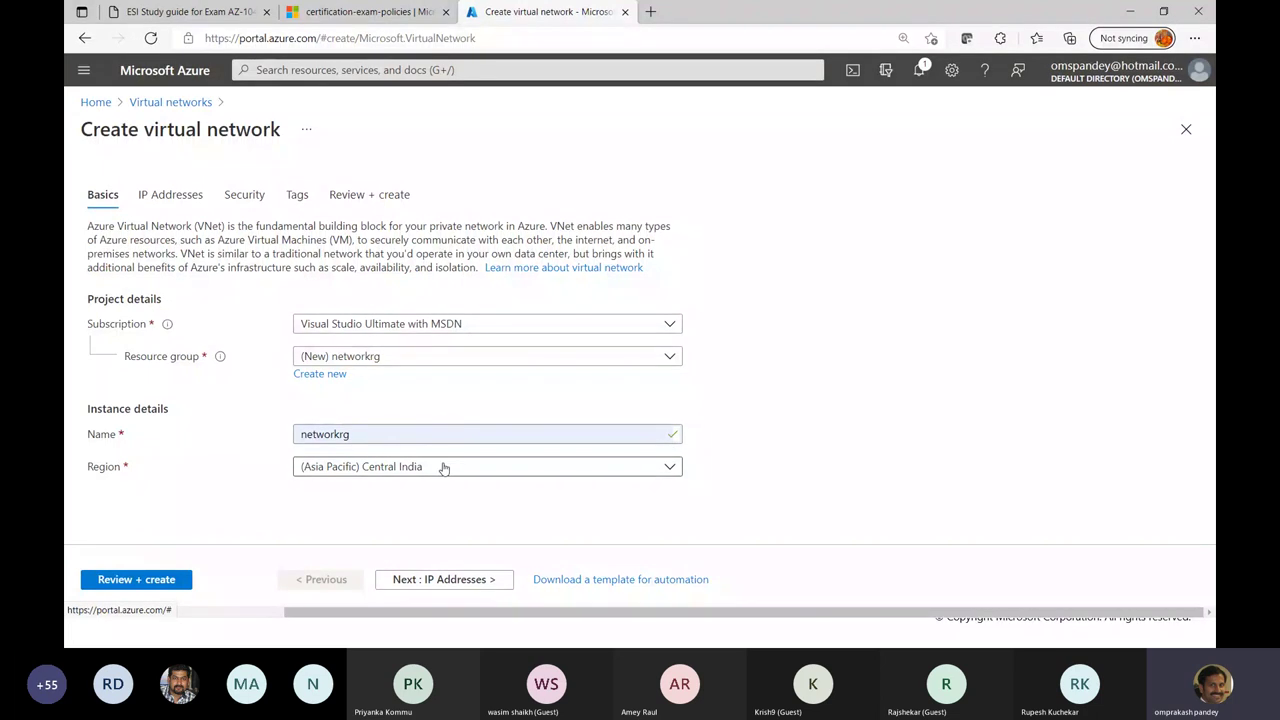
Step: Name the virtual network synergeticsvnet, replacing the autofilled name
left_click(370, 435)
left_click_drag(387, 436, 287, 441)
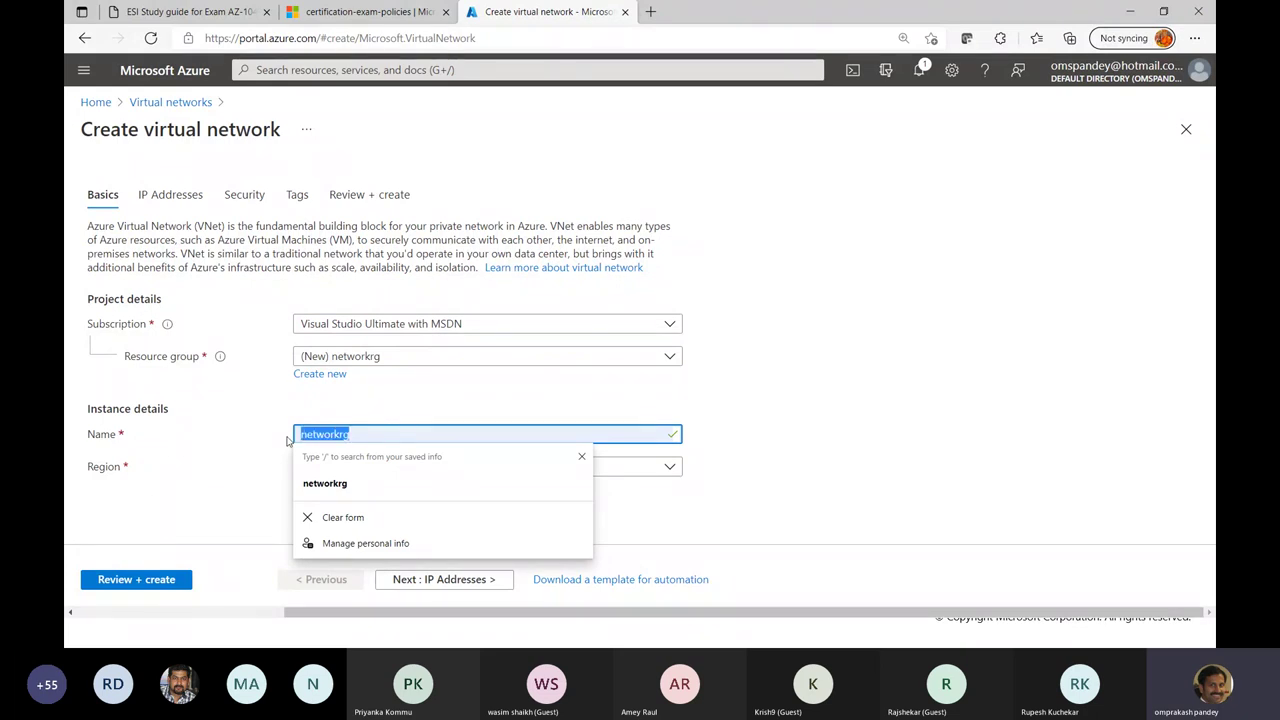
type("synergeti")
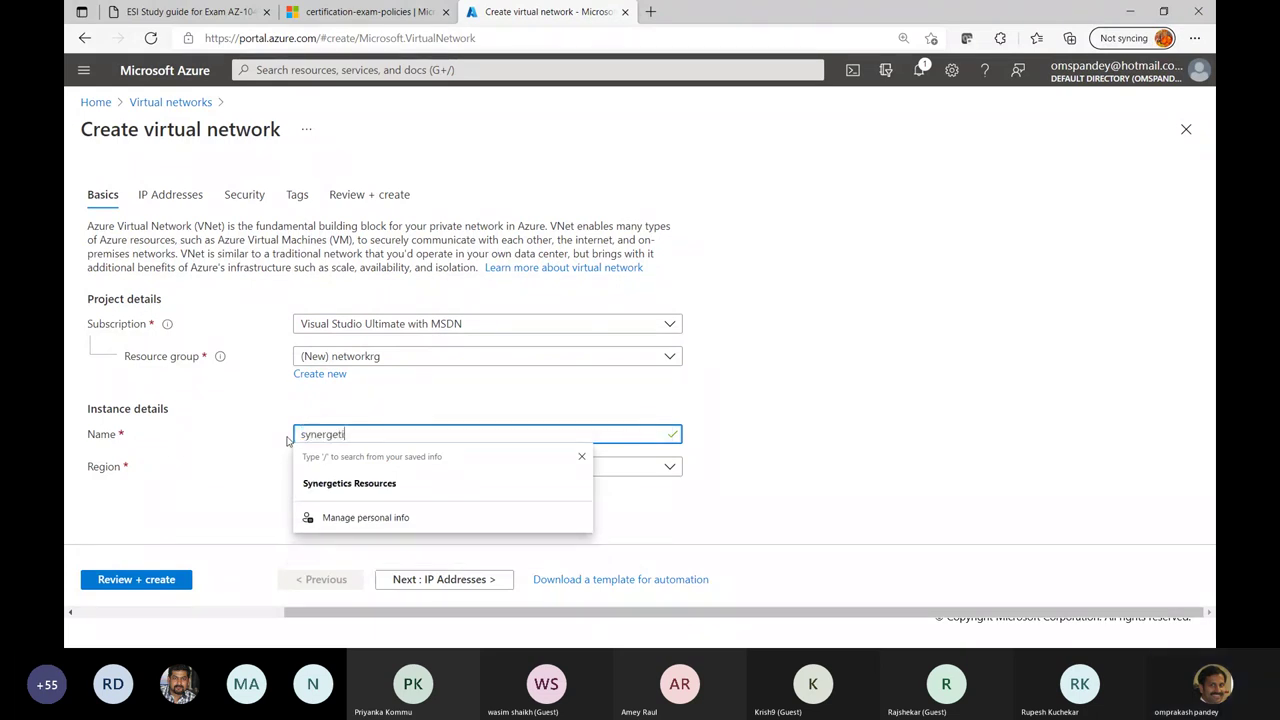
type("csvnet")
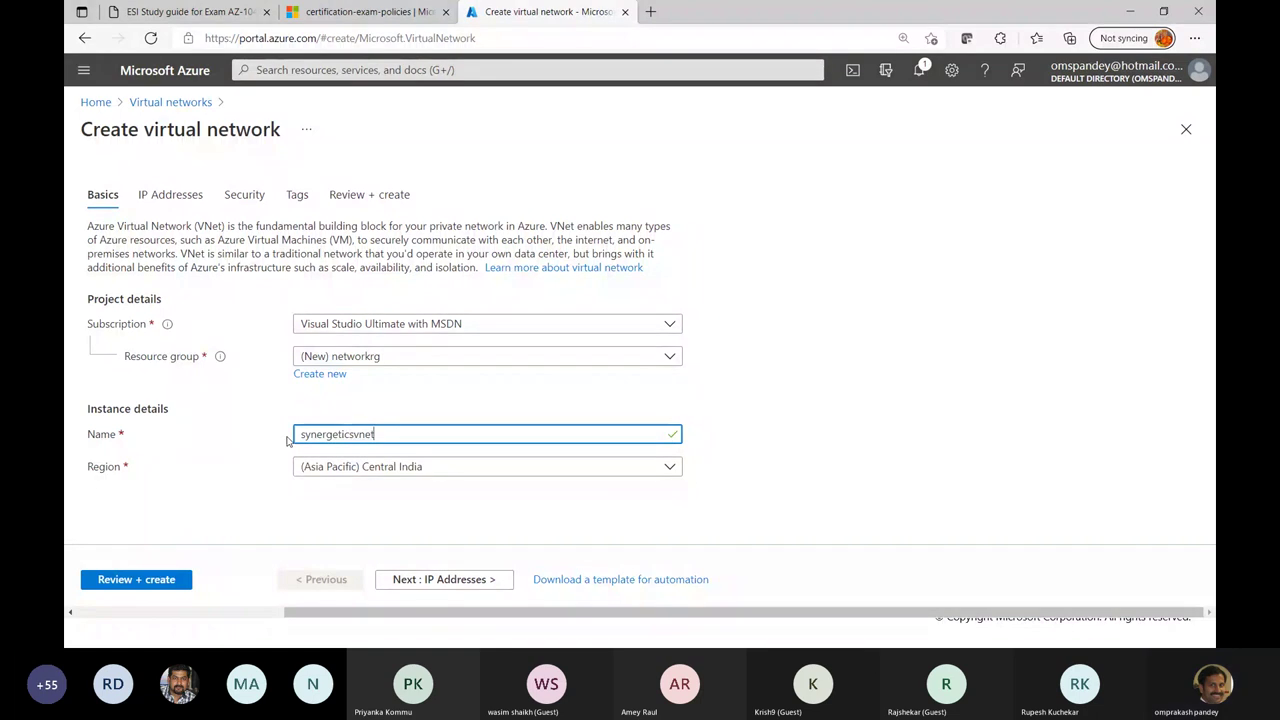
Step: Set the virtual network's region to (Asia Pacific) West India
left_click(410, 466)
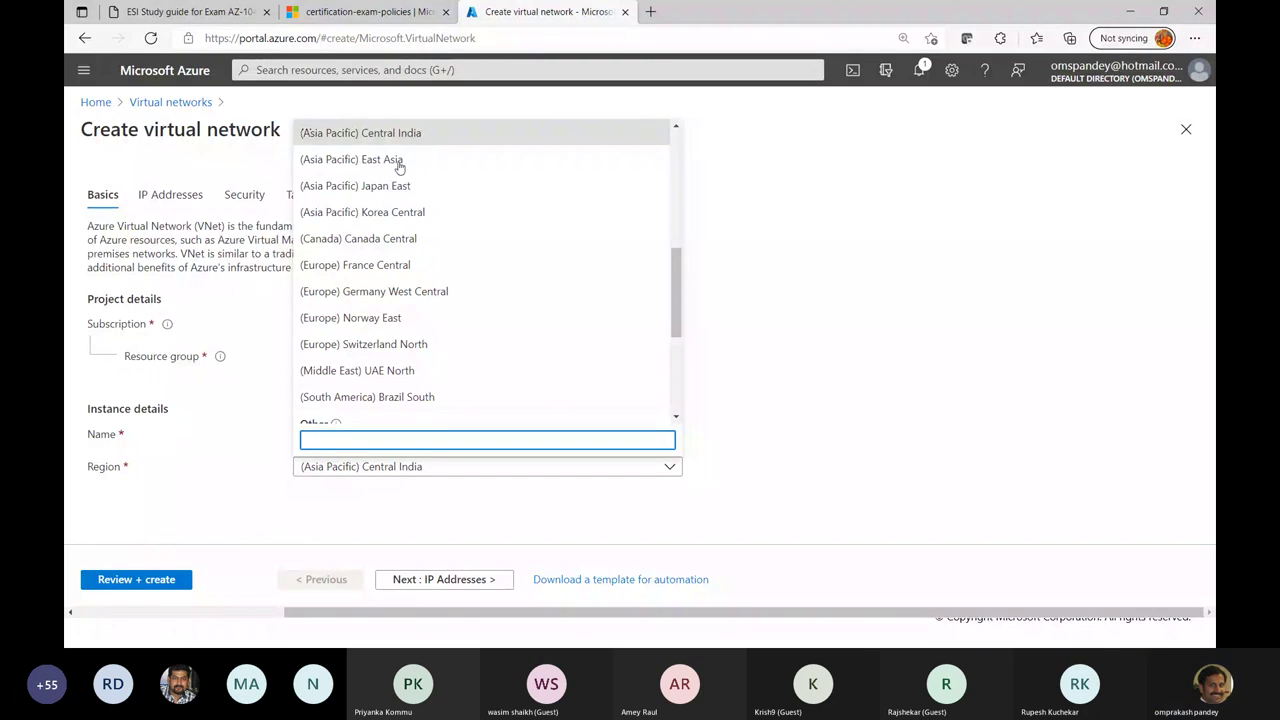
scroll(416, 367, "down", 1)
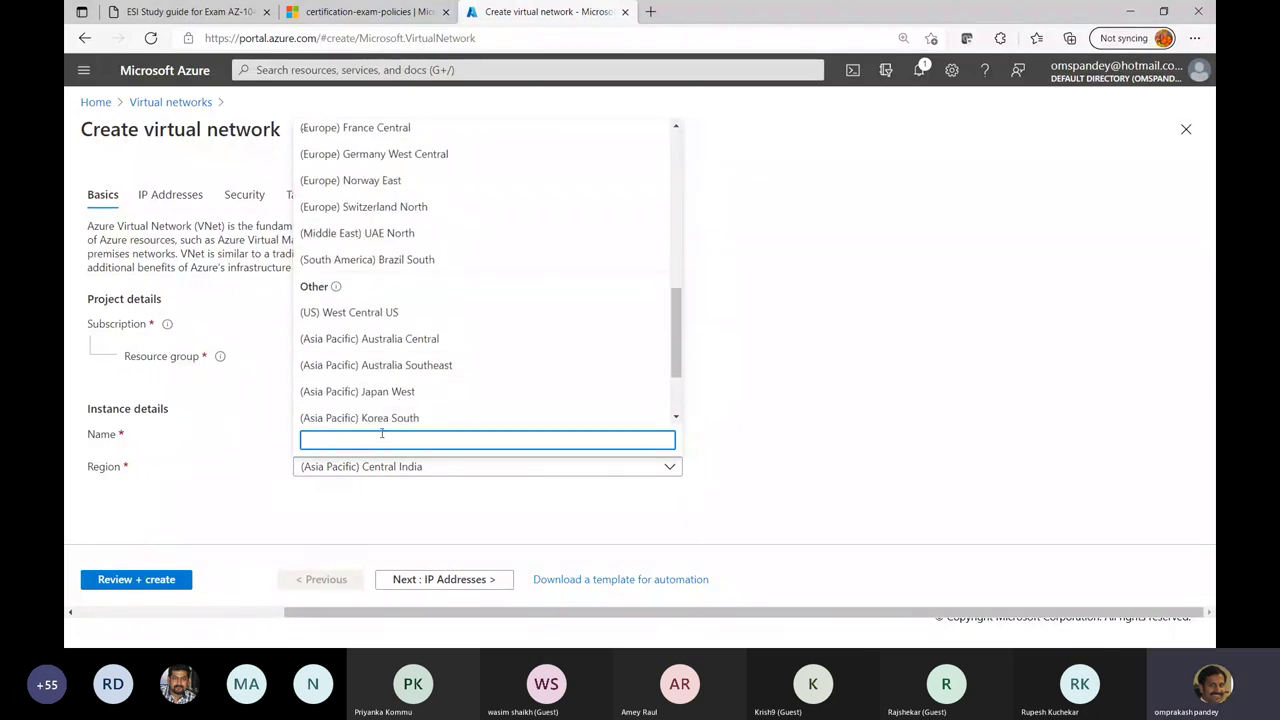
type("west")
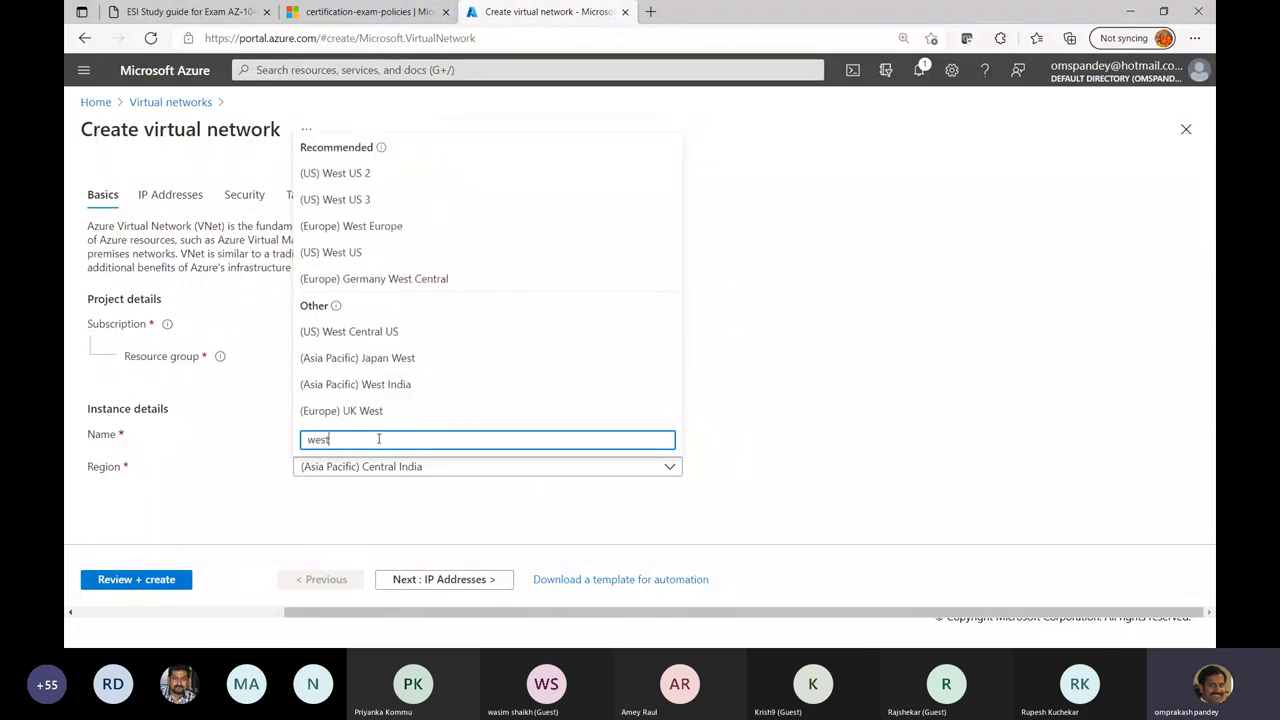
left_click(370, 385)
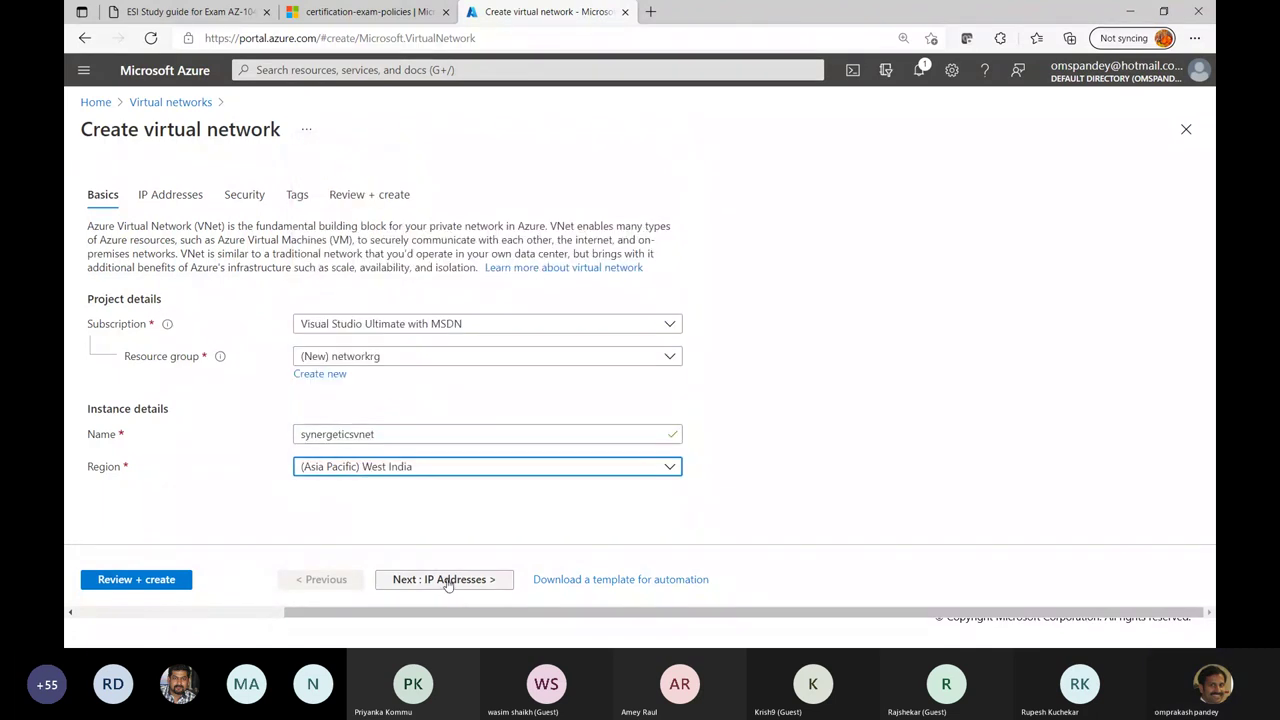
Step: Continue to the IP address settings and review the virtual network's IPv4 address space and subnet list
left_click(449, 581)
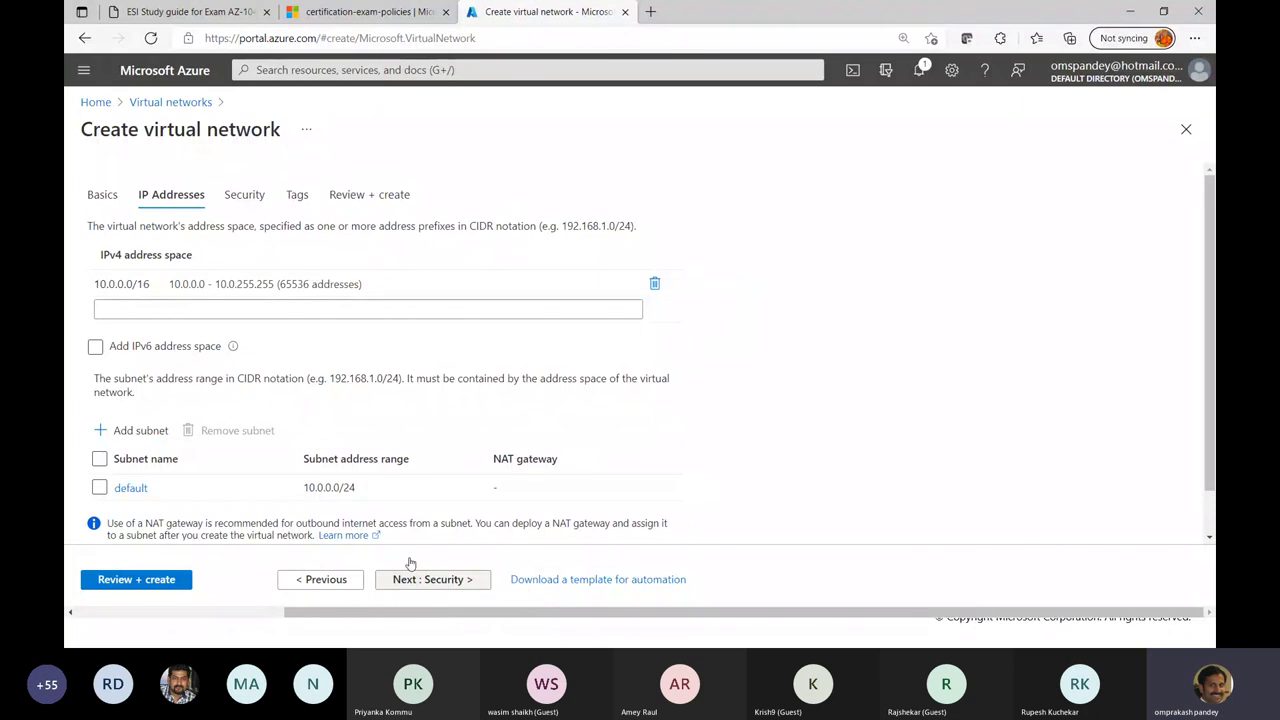
left_click(105, 284)
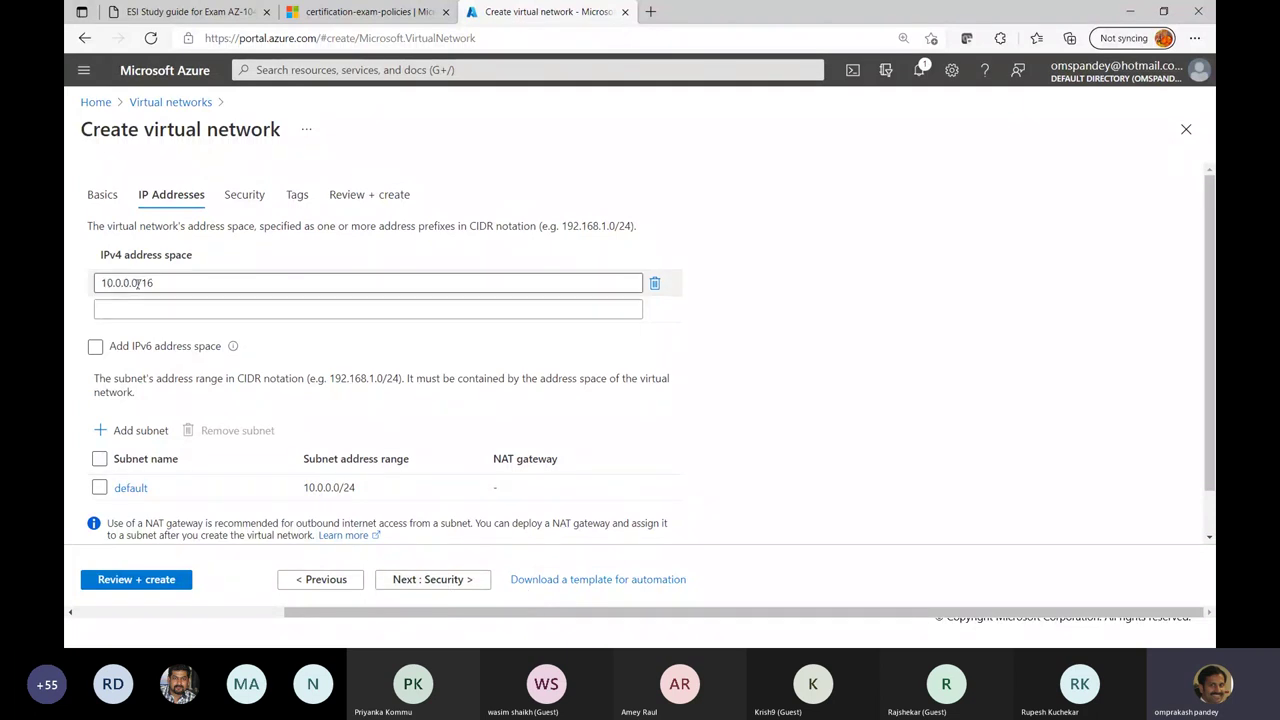
left_click(491, 423)
scroll(491, 423, "down", 1)
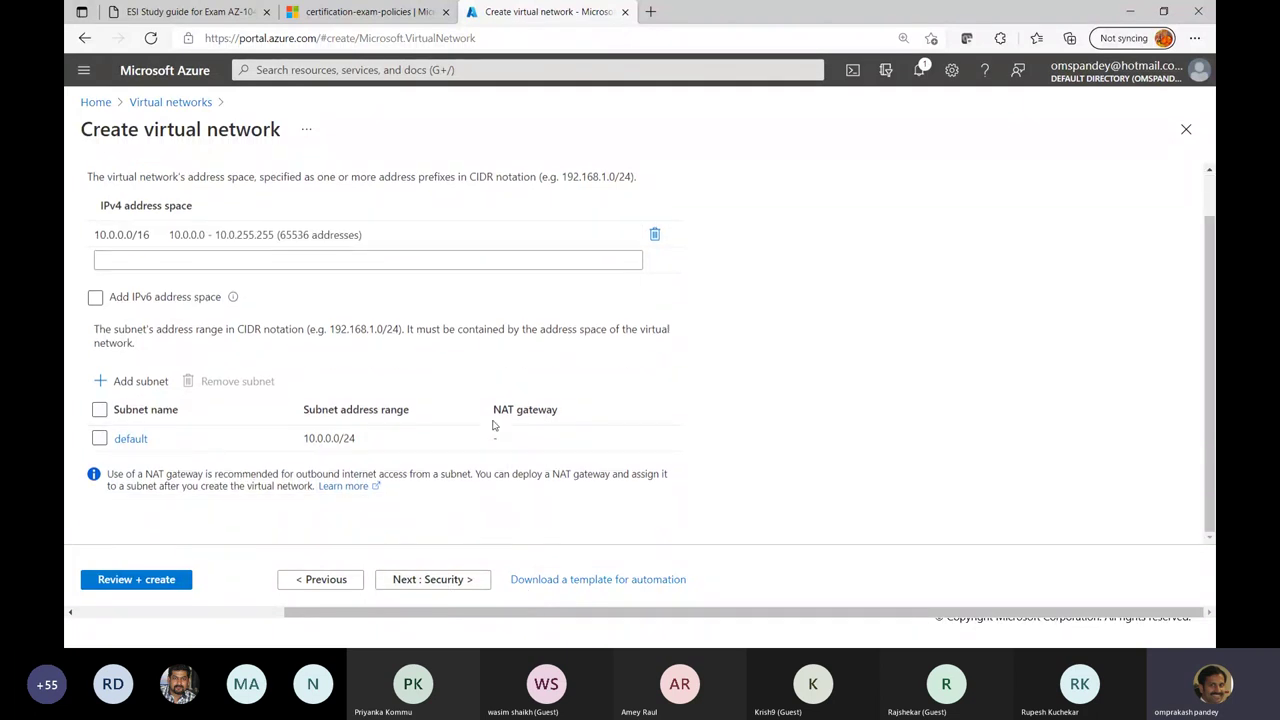
Step: Open the default subnet for editing and change its name to websubnet
left_click(131, 439)
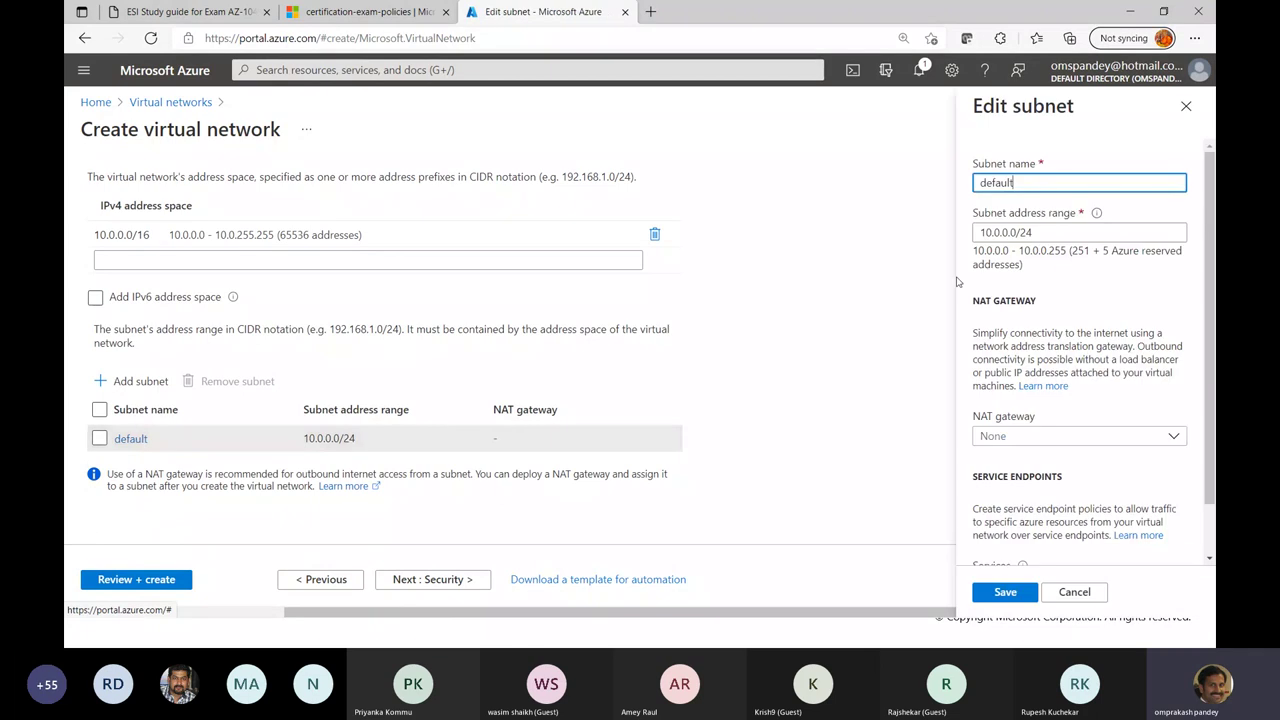
key("ctrl+a")
type("web")
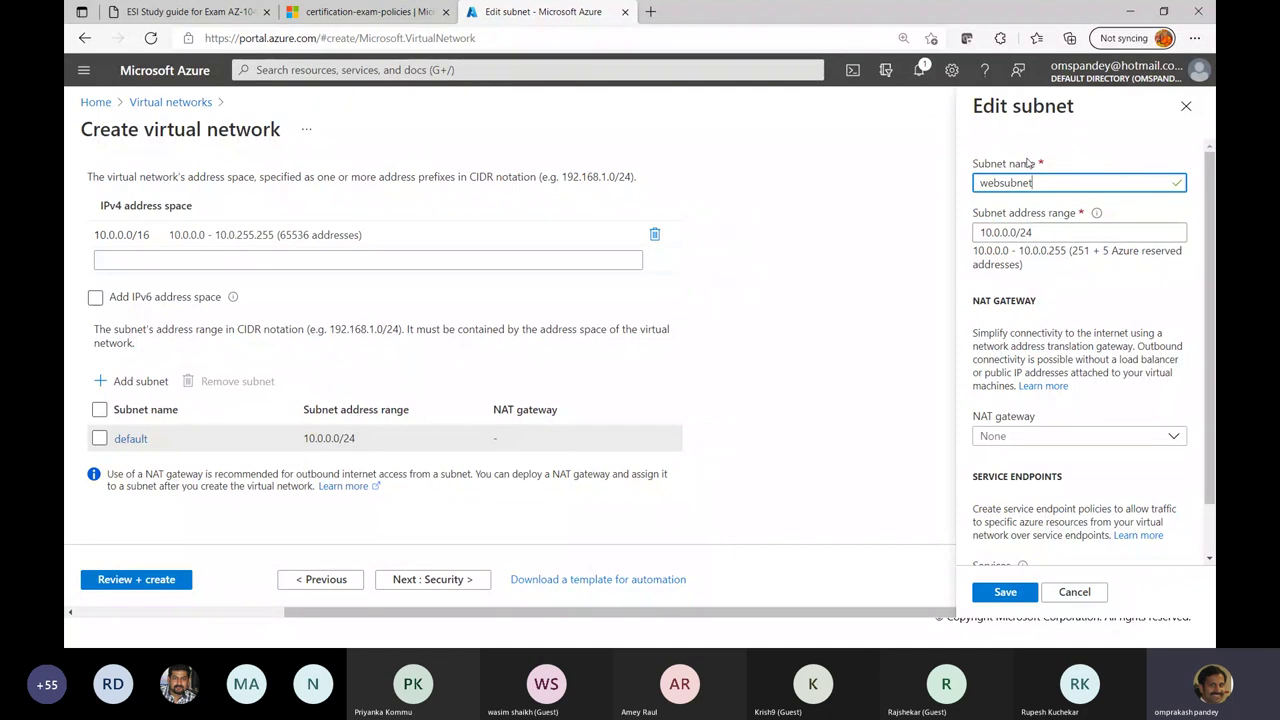
Step: Select Microsoft.Web as the service endpoint for the subnet being edited
scroll(1060, 420, "down", 1)
left_click(1010, 603)
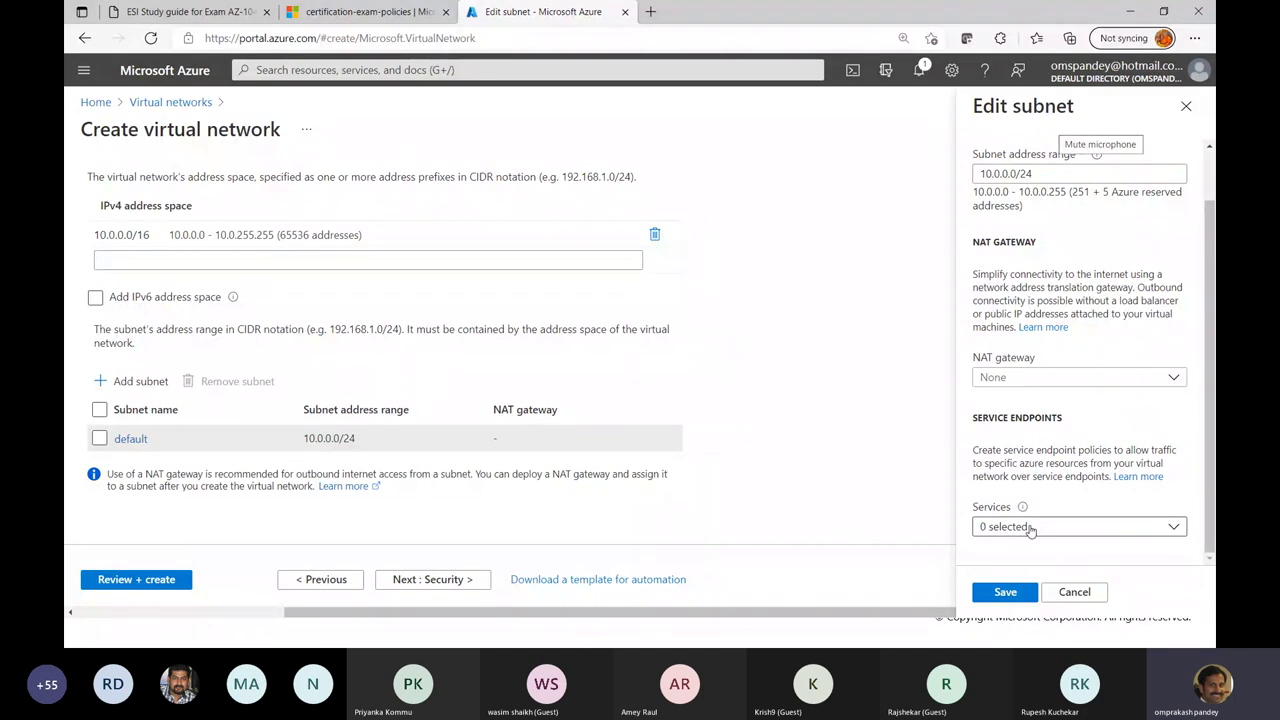
left_click(1030, 530)
left_click(1077, 289)
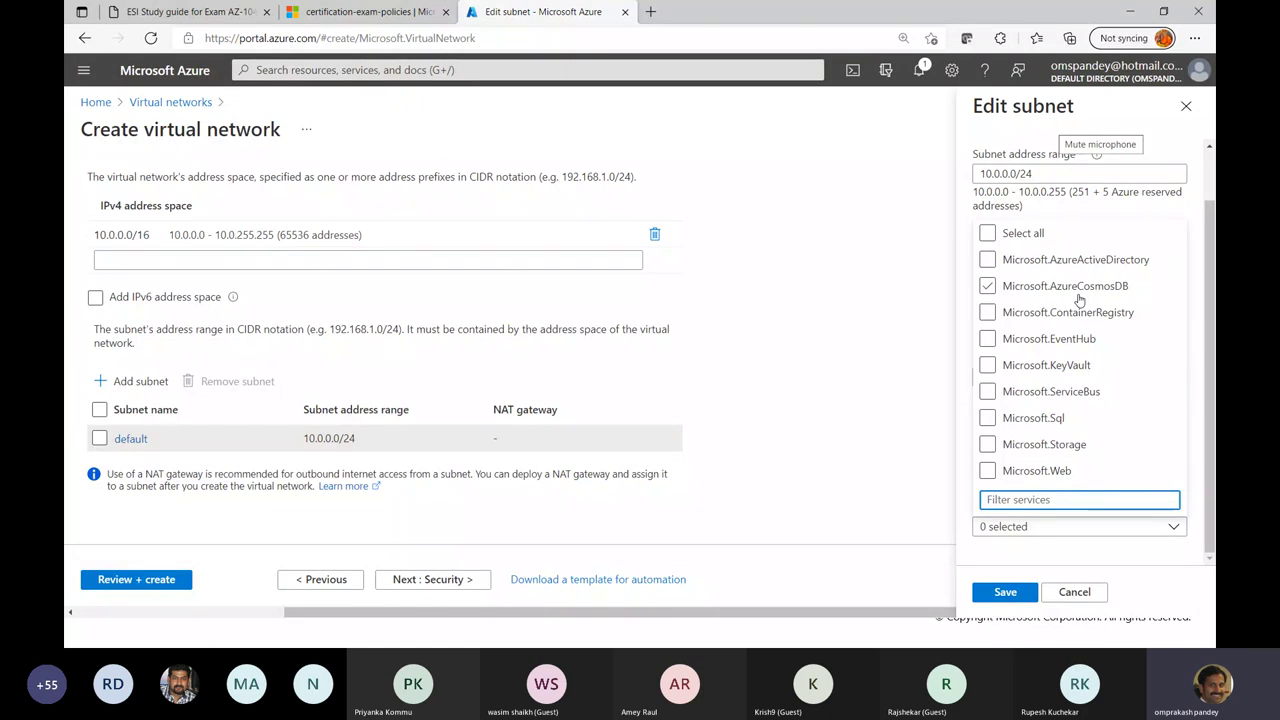
left_click(988, 471)
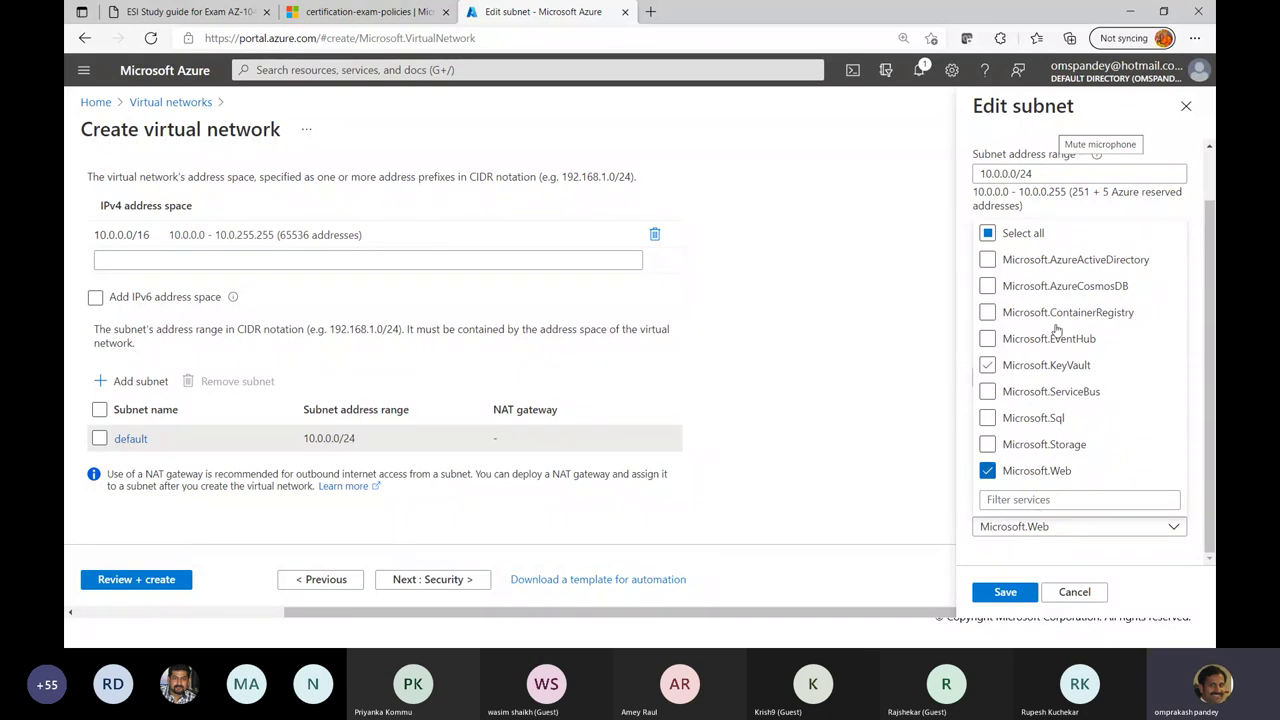
Step: Close the service endpoint selection and save the changes to the edited subnet
left_click(990, 550)
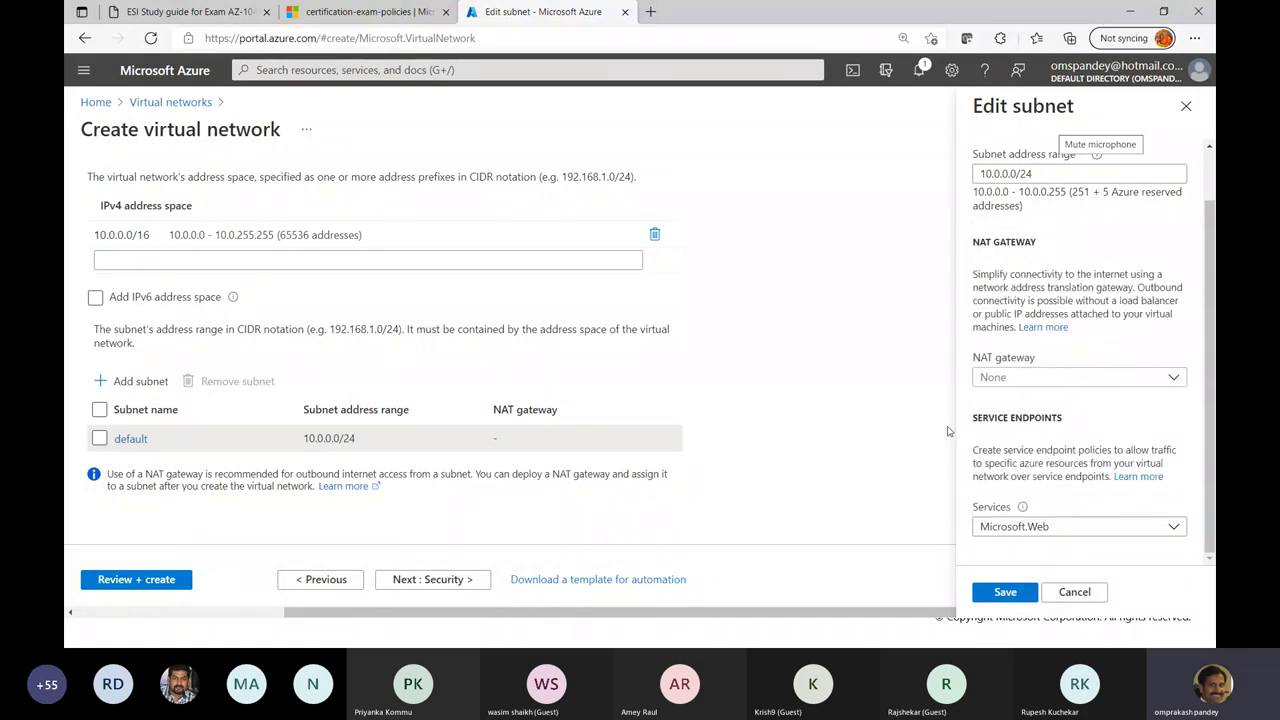
left_click(1005, 592)
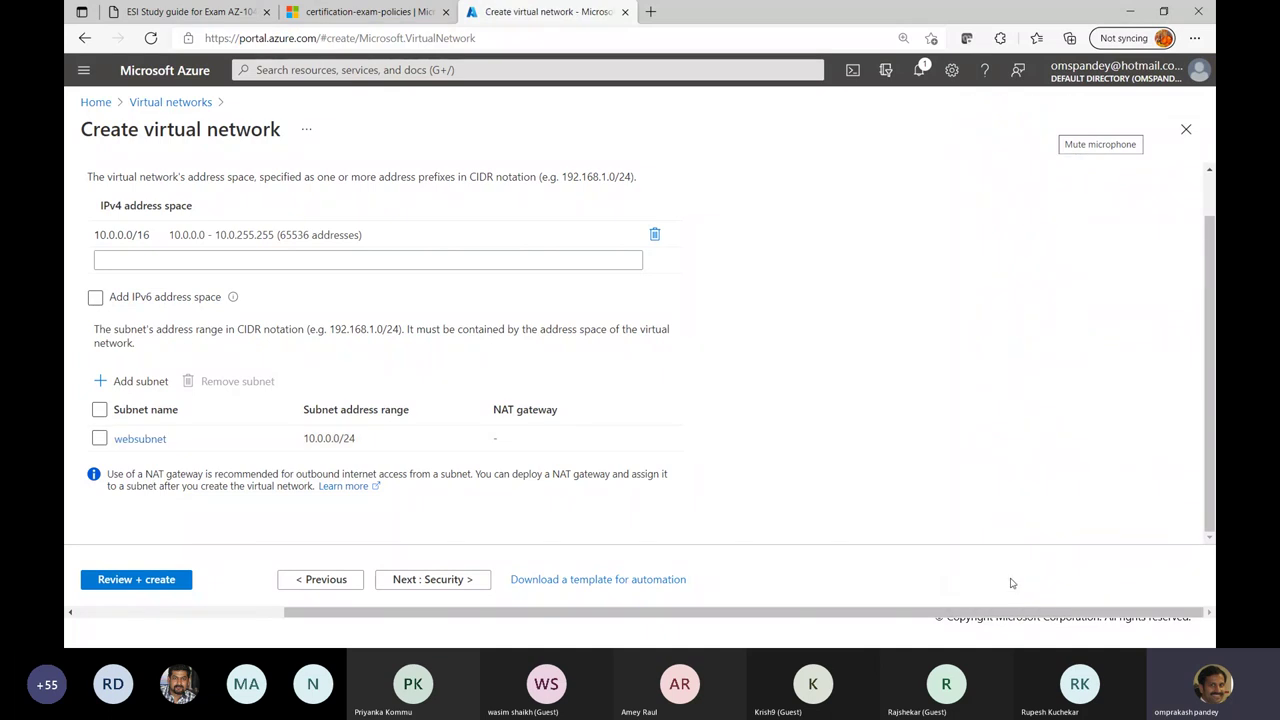
Step: Start a new subnet named appsubnet with the address range 10.0.1.0/24
left_click(130, 381)
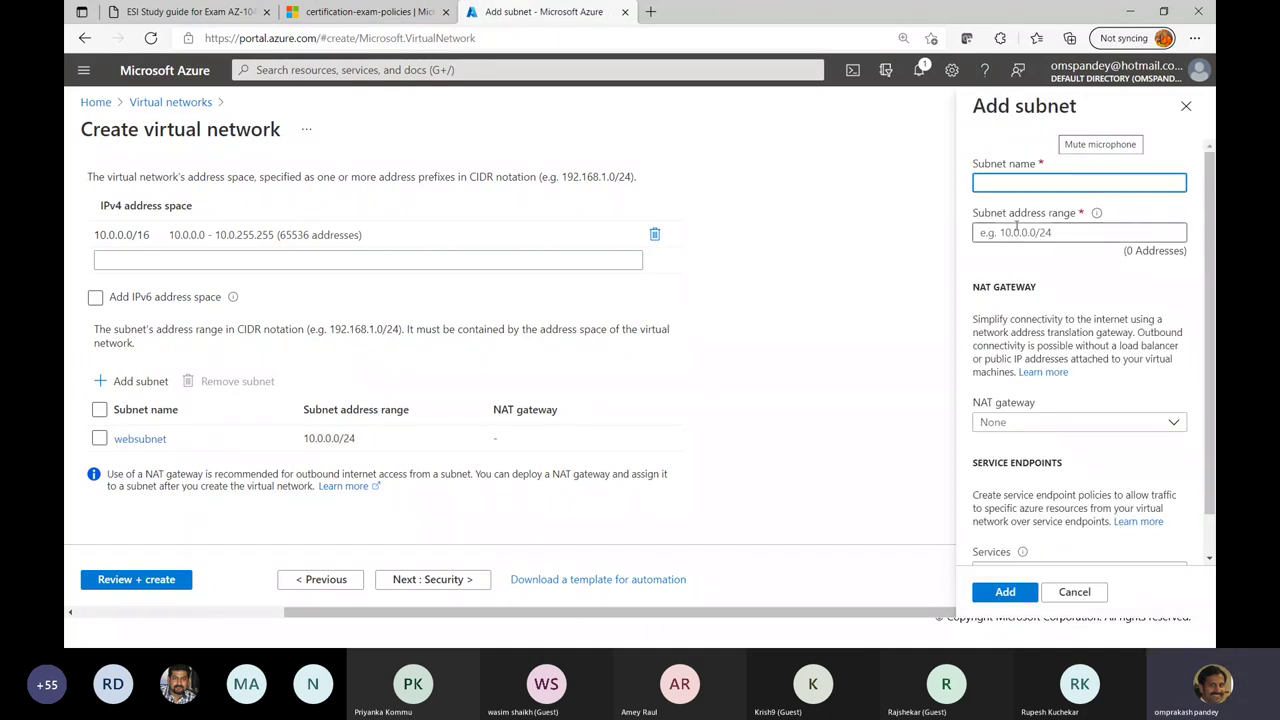
type("appsubnet")
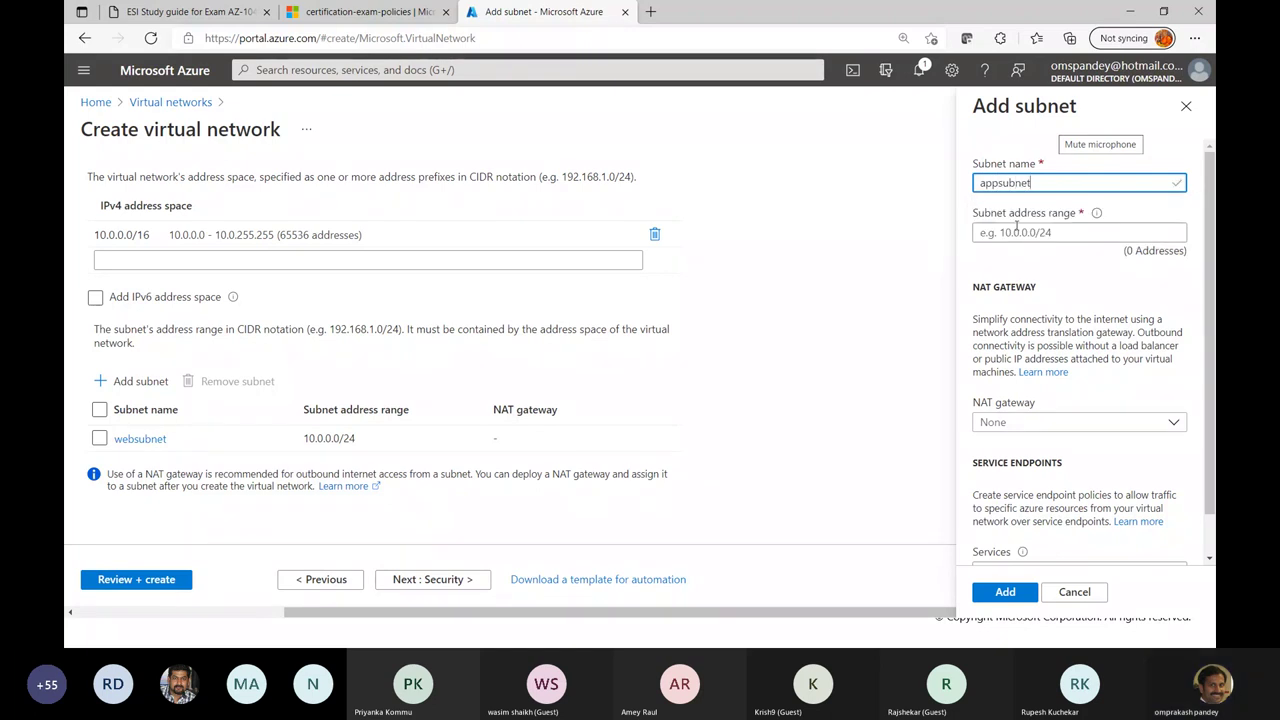
left_click(1015, 231)
type("10,")
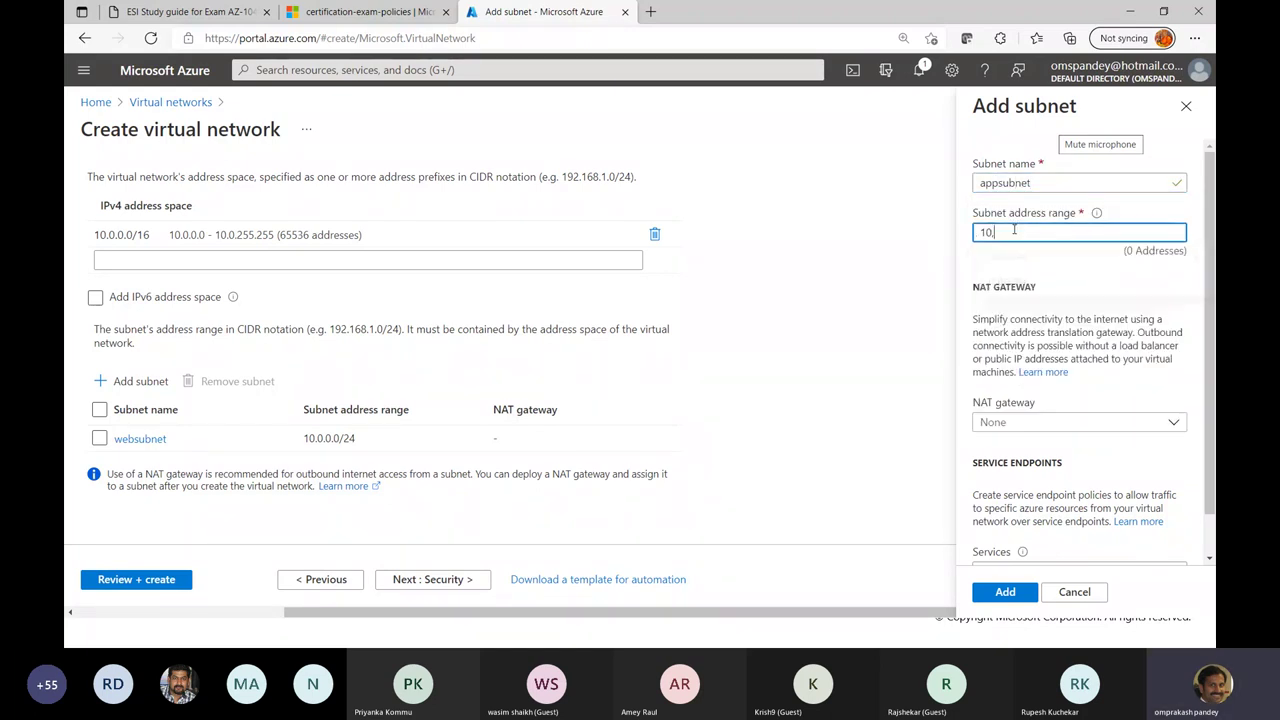
key("BackSpace")
type(".0.1")
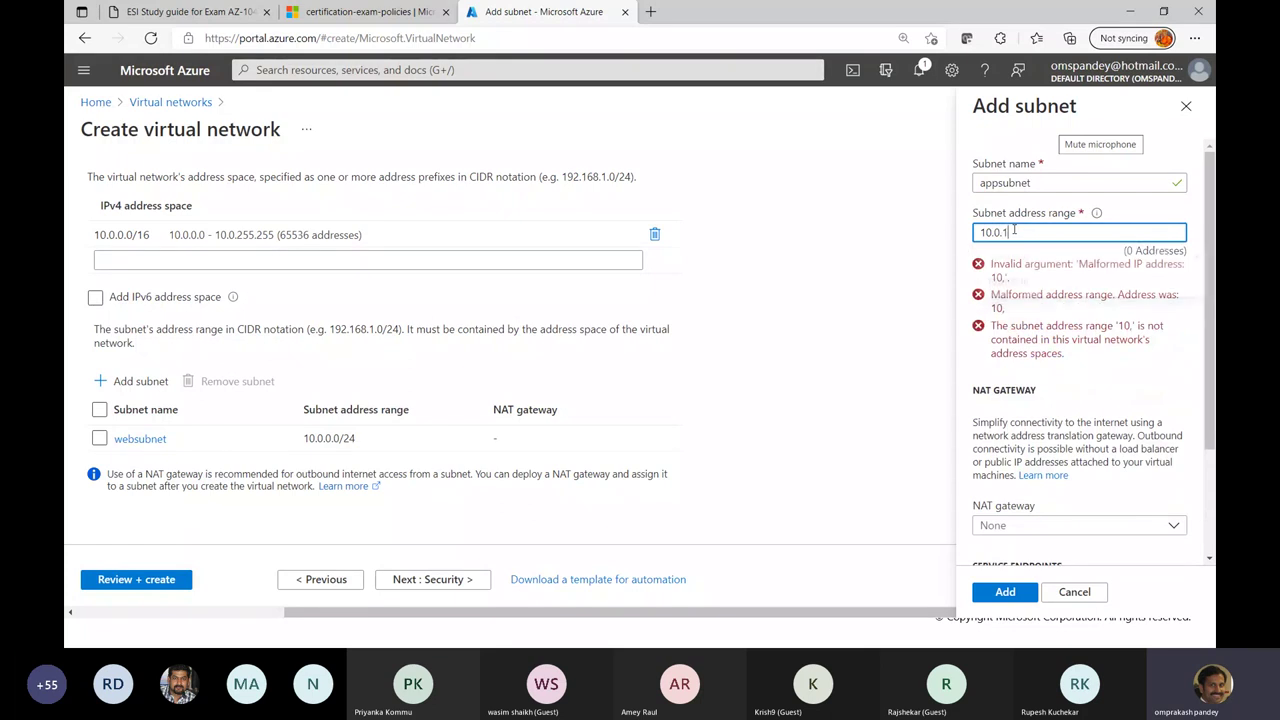
type(".0/24")
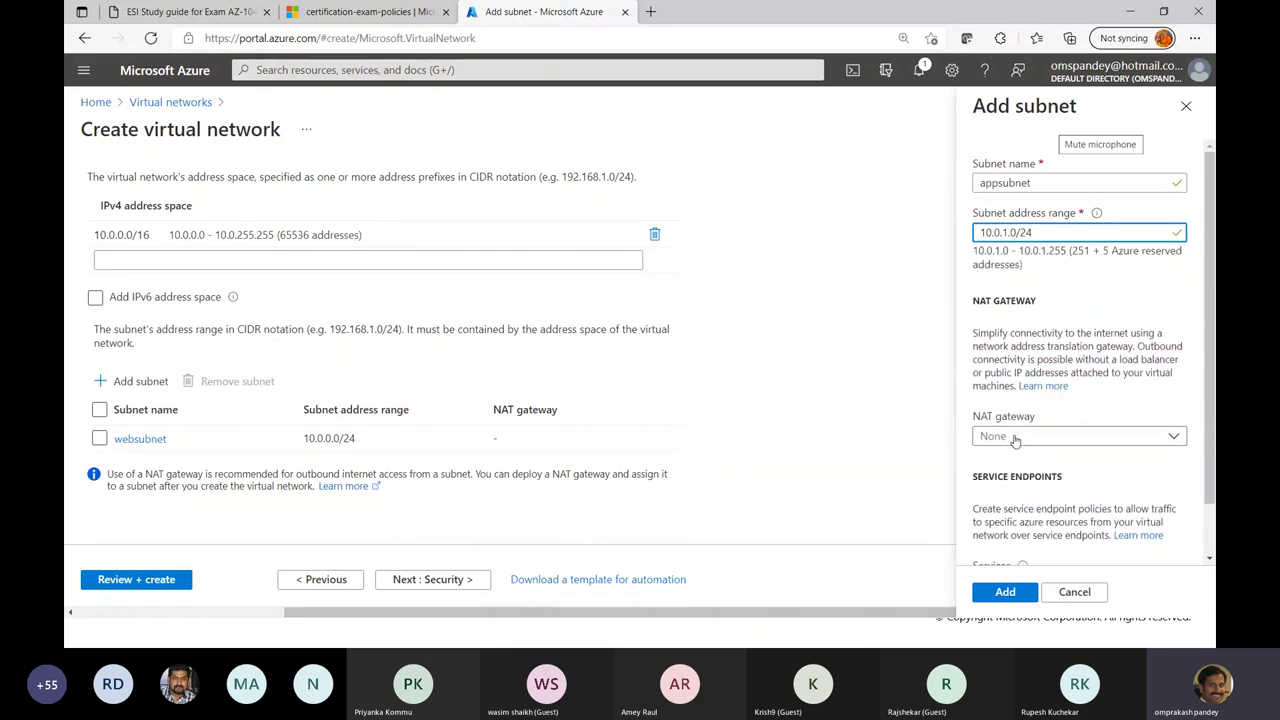
Step: Select Microsoft.KeyVault and Microsoft.ServiceBus as service endpoints for appsubnet and add it to the virtual network
scroll(1031, 432, "down", 2)
left_click(1020, 524)
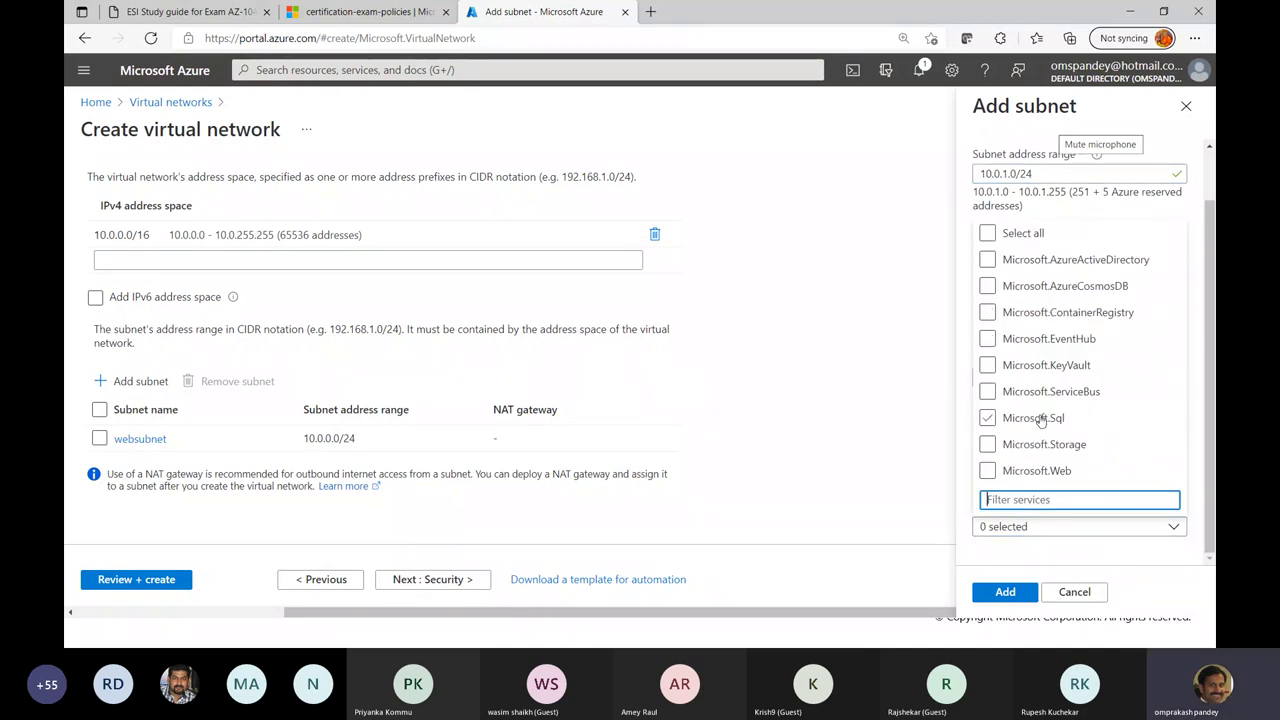
left_click(987, 365)
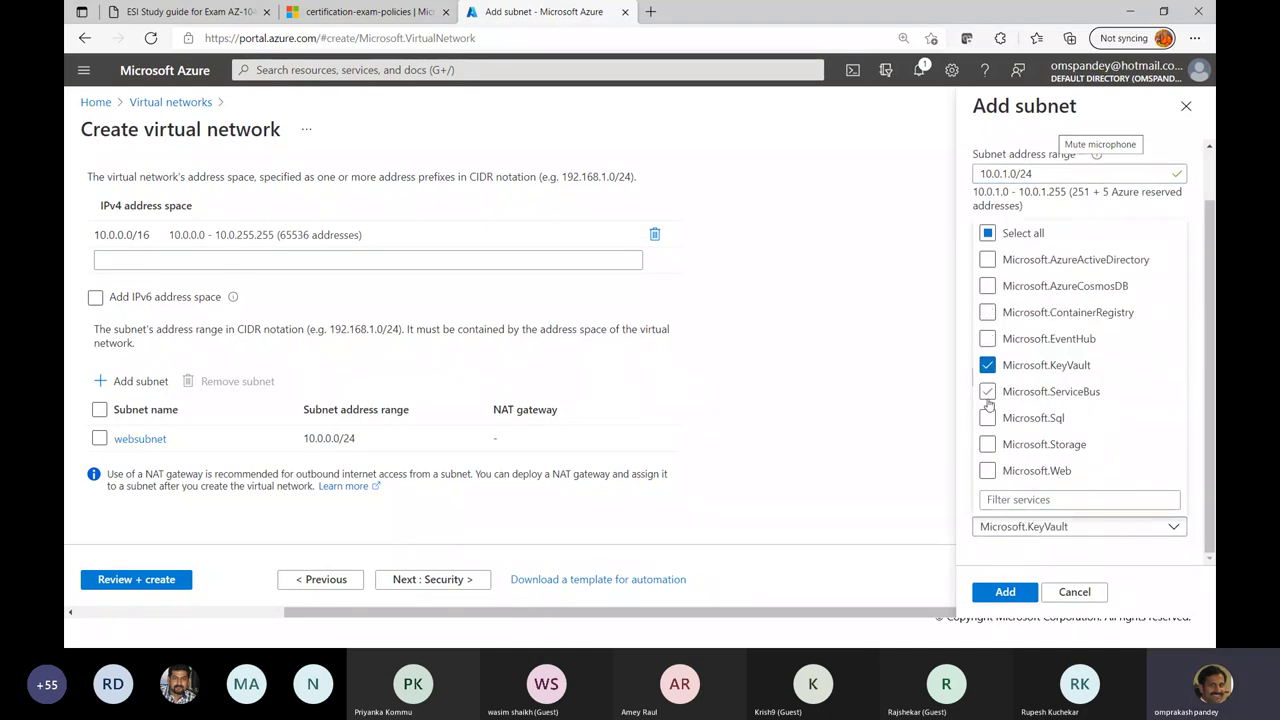
left_click(987, 392)
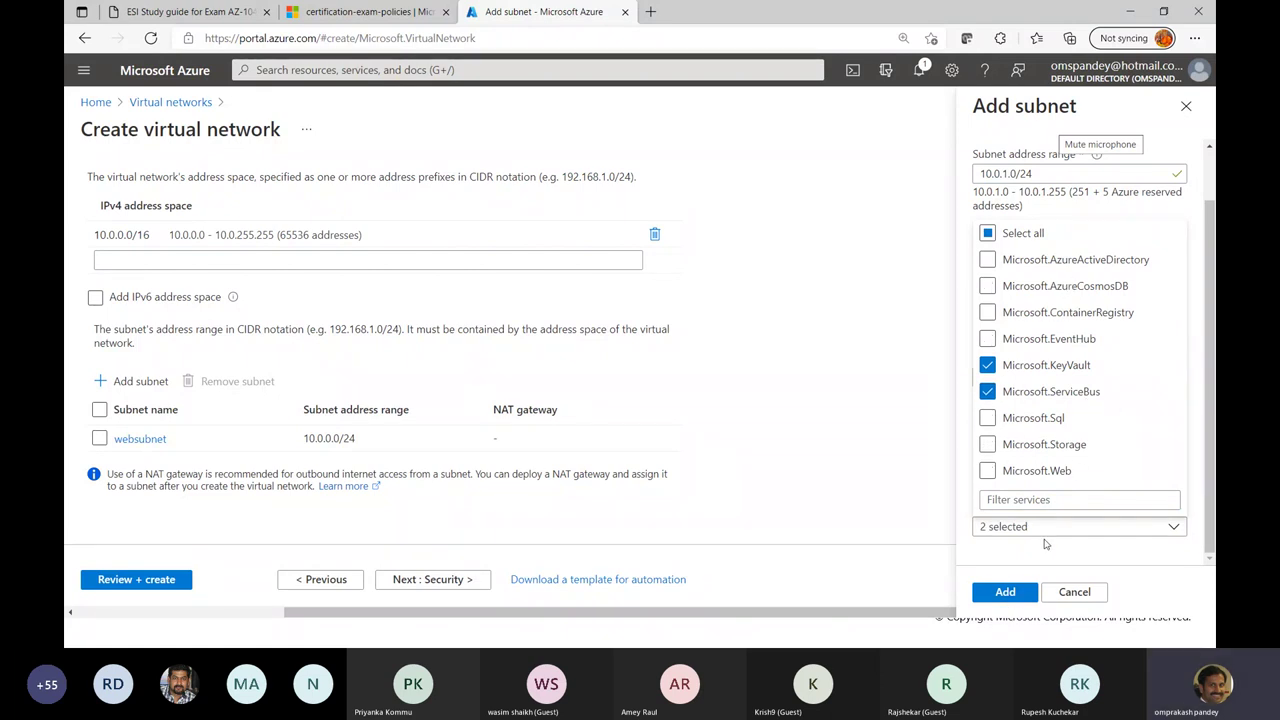
left_click(1059, 552)
left_click(1005, 592)
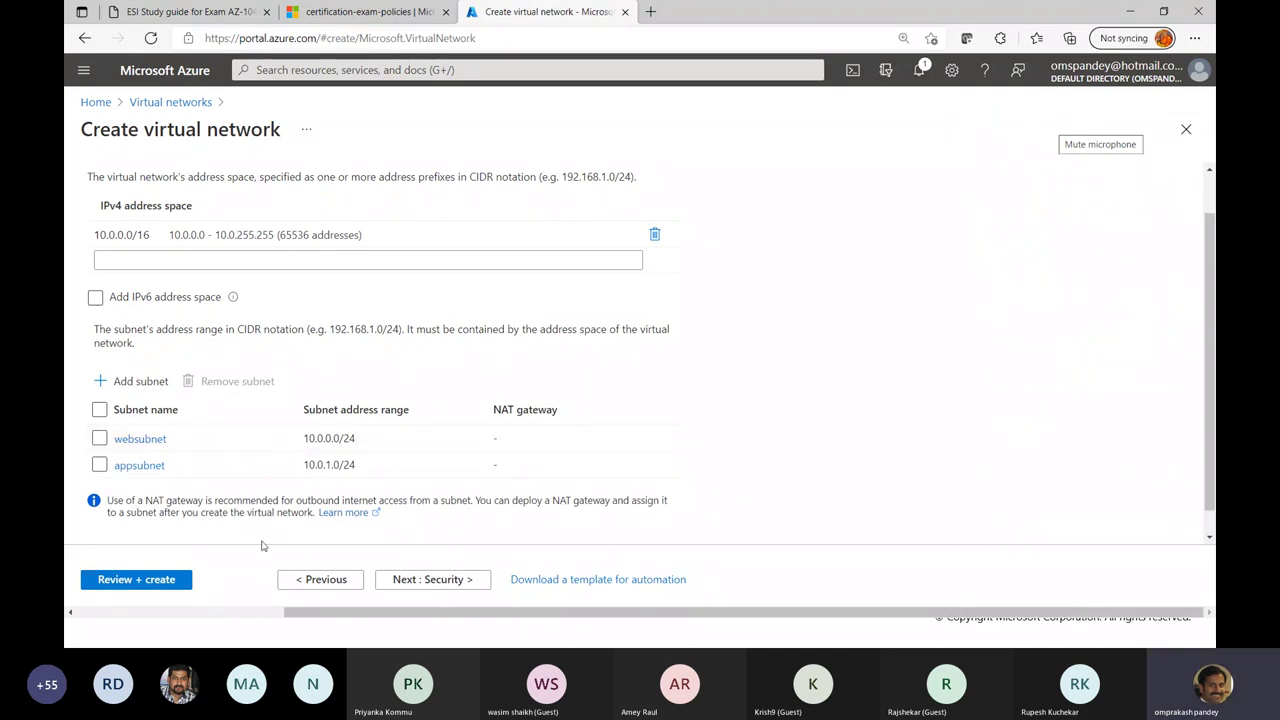
Step: Start another subnet named dbsubnet with the address range 10.0.2.0/24
left_click(133, 383)
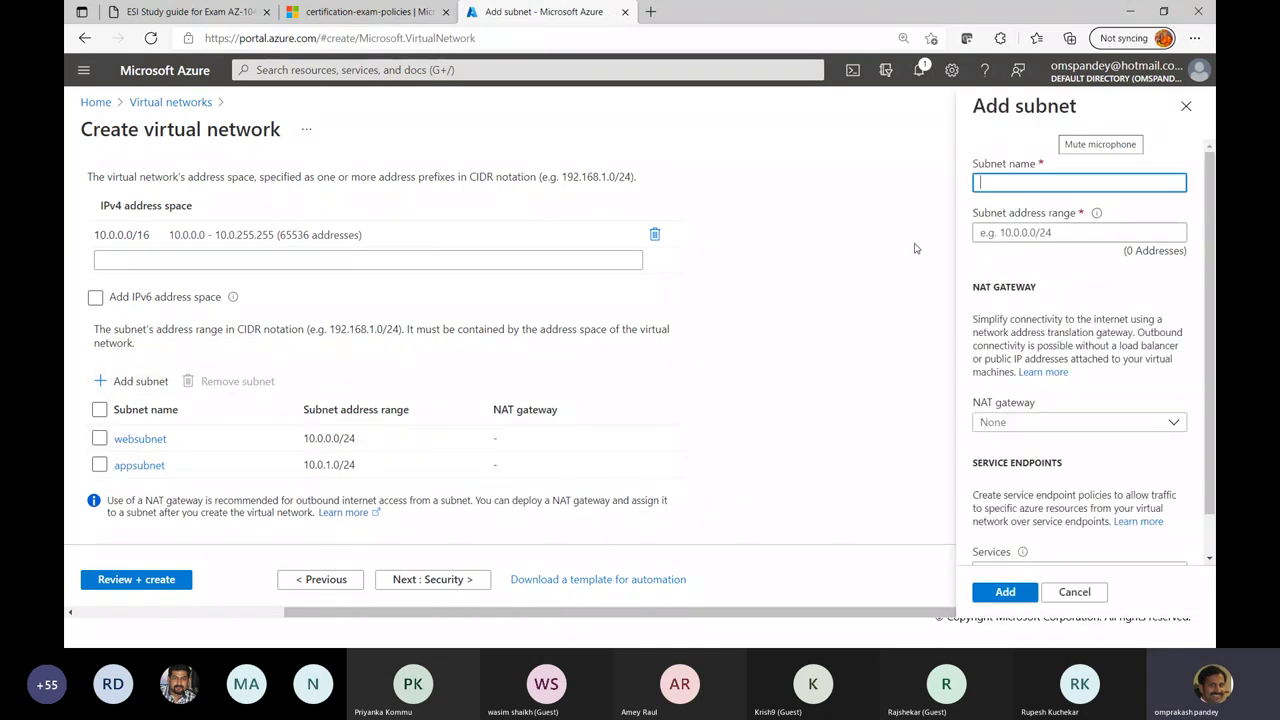
mouse_move(1102, 212)
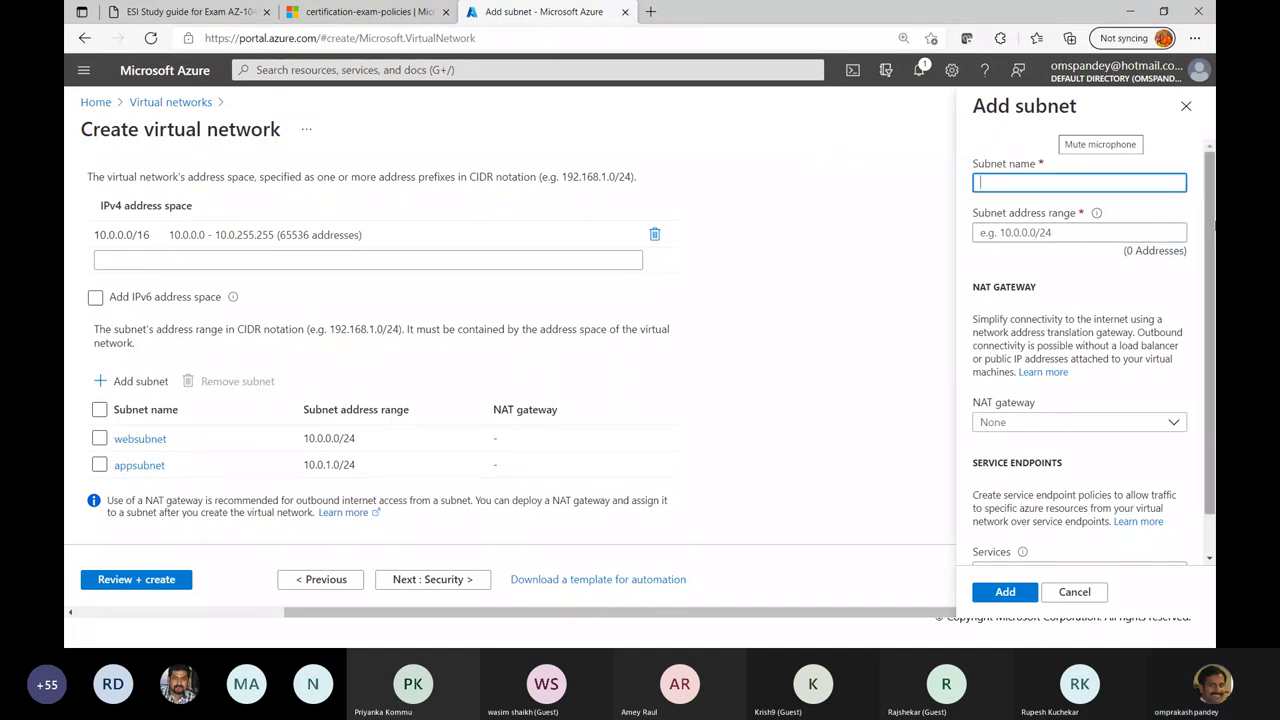
type("dbs")
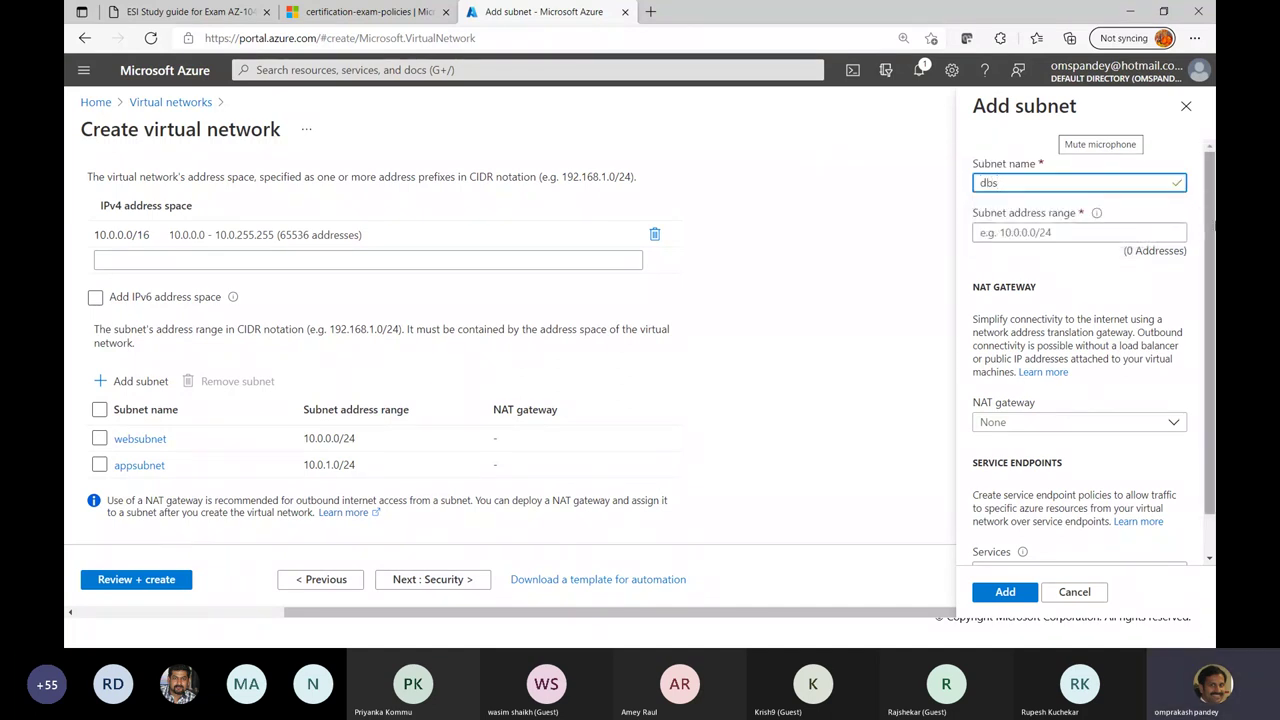
type("ubnet")
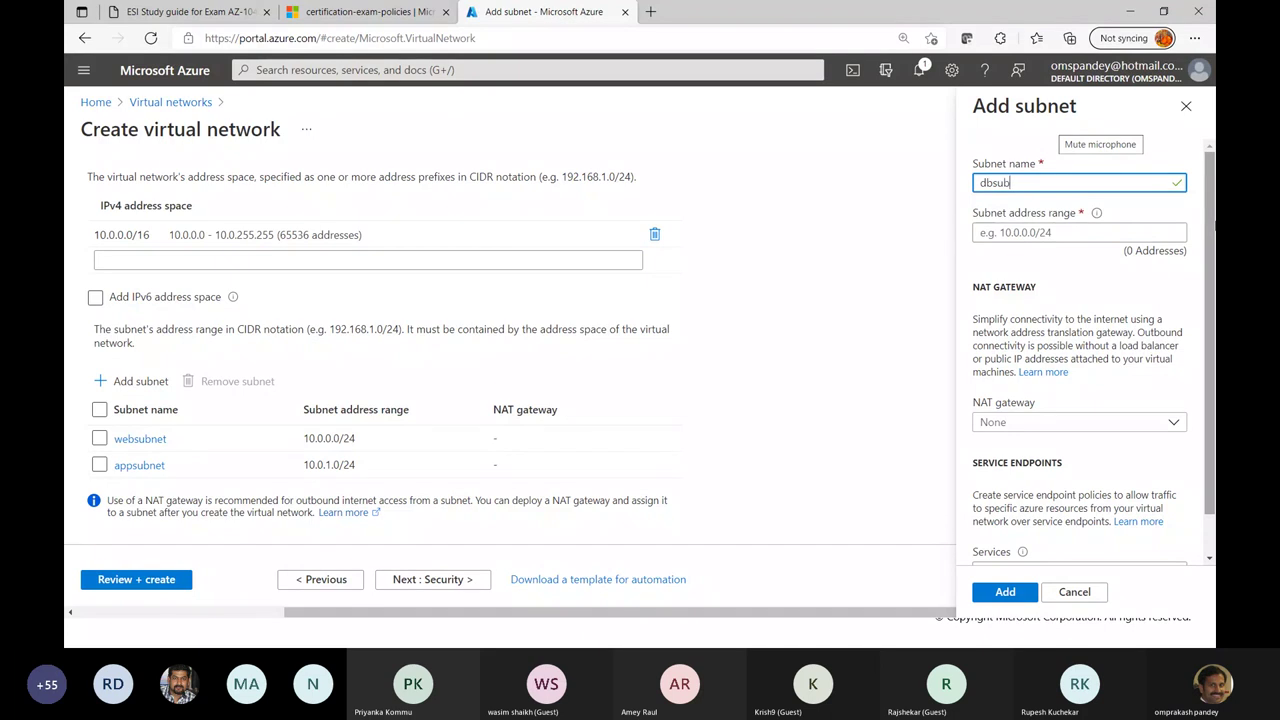
left_click(1071, 233)
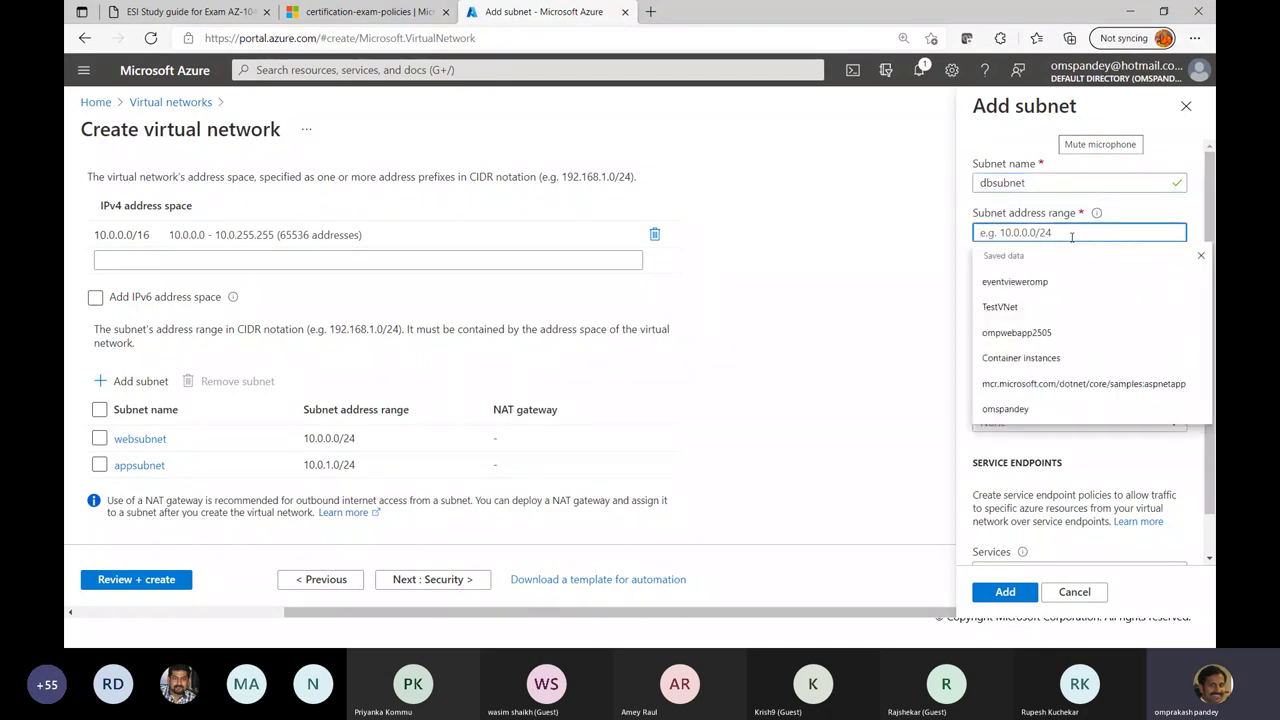
type("10.")
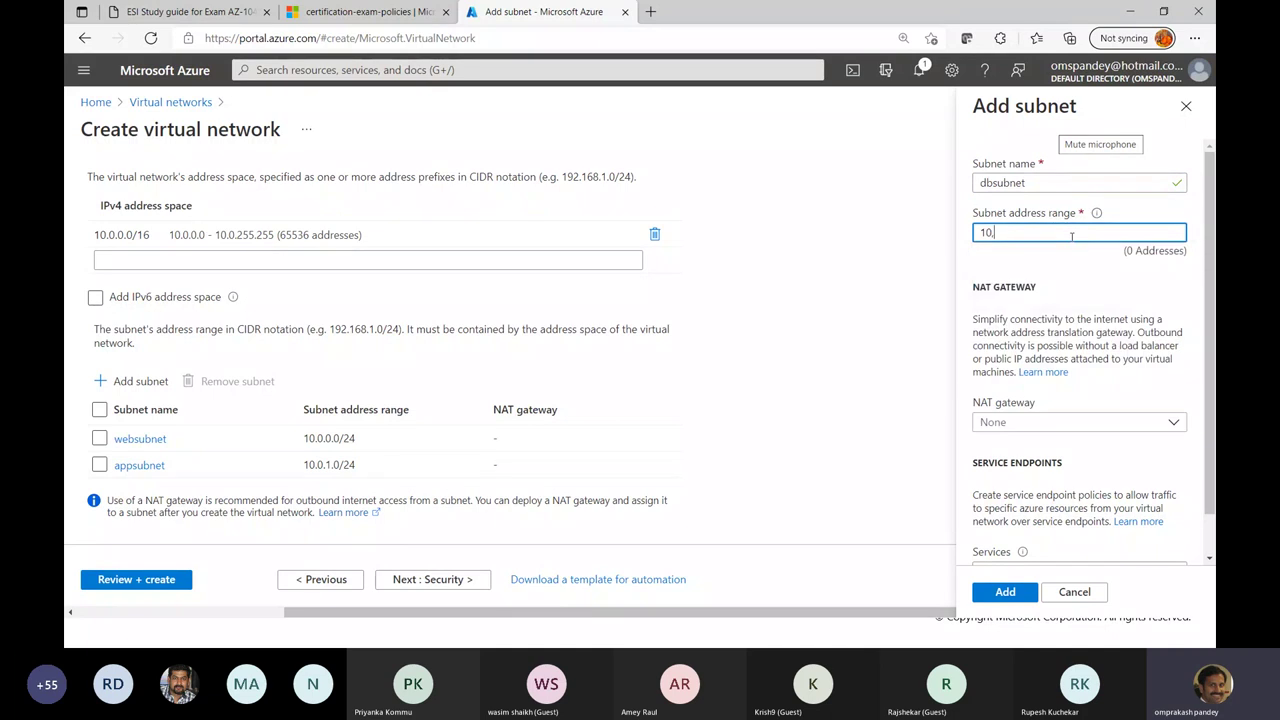
type(".")
type(".2.0/24")
Step: Select Microsoft.Sql, Microsoft.Storage and Microsoft.AzureCosmosDB as service endpoints for dbsubnet and add it to the virtual network
scroll(1029, 475, "down", 1)
left_click(1026, 530)
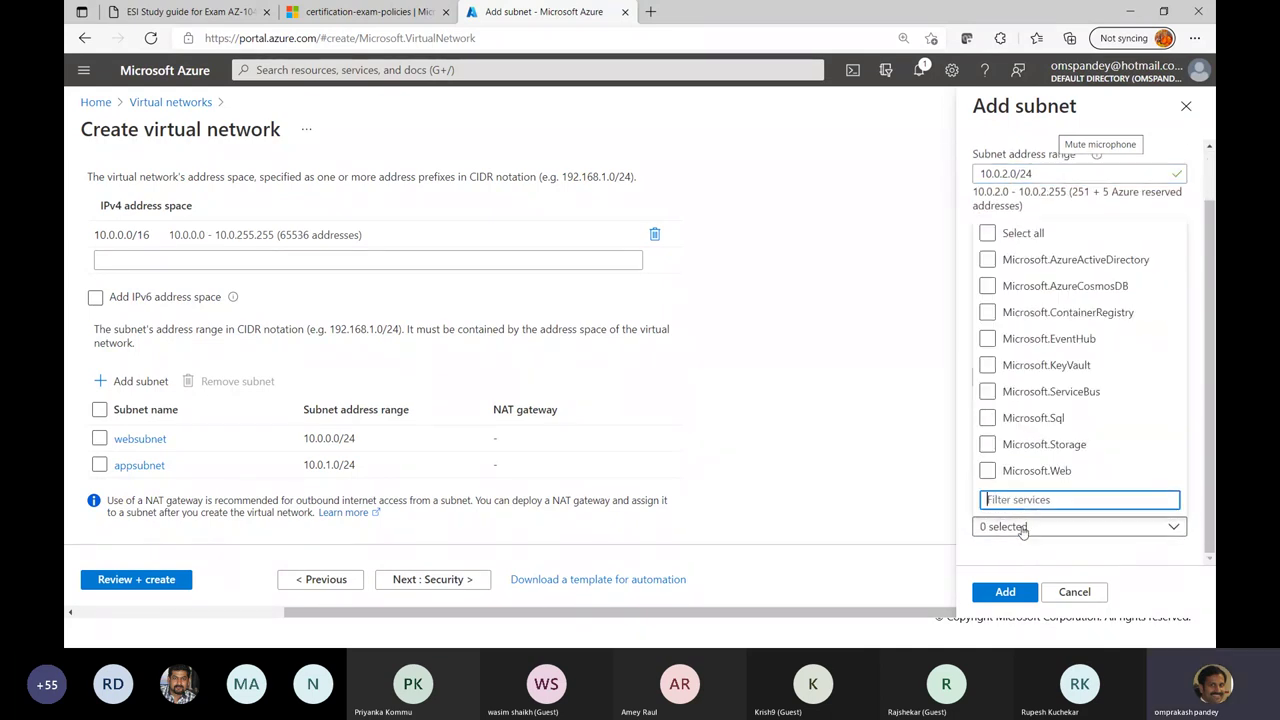
left_click(987, 419)
left_click(988, 445)
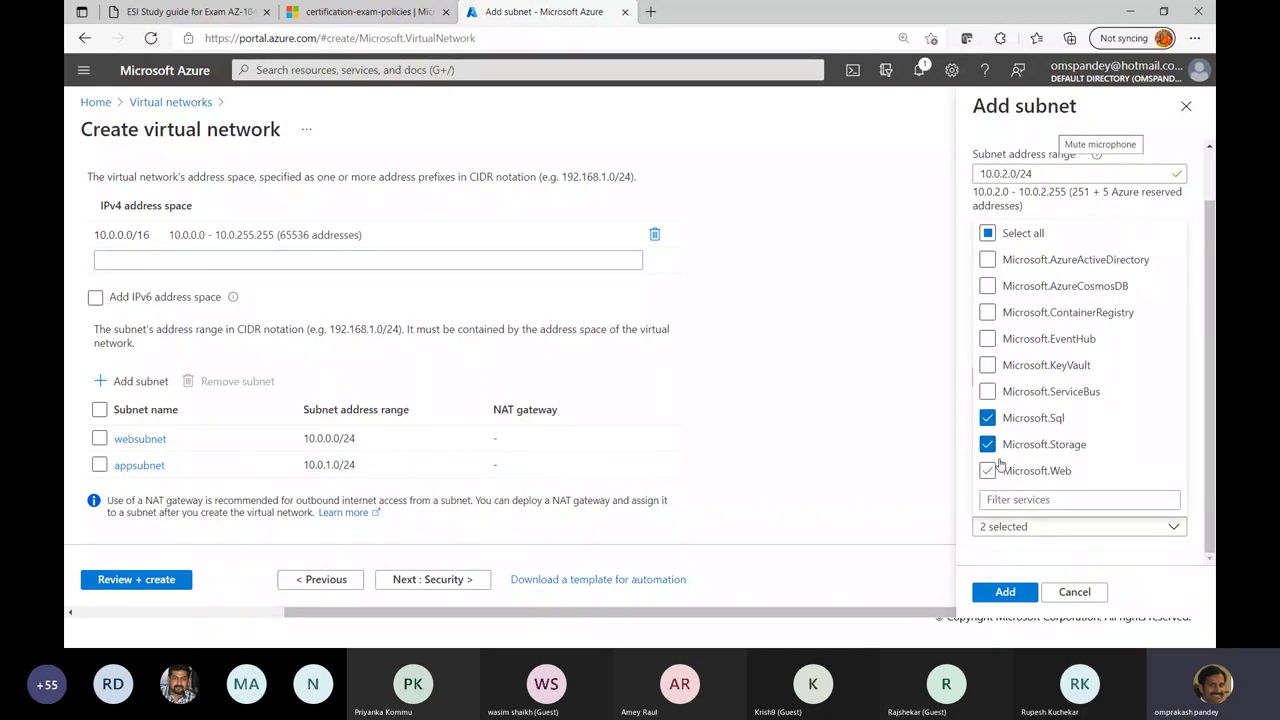
left_click(988, 286)
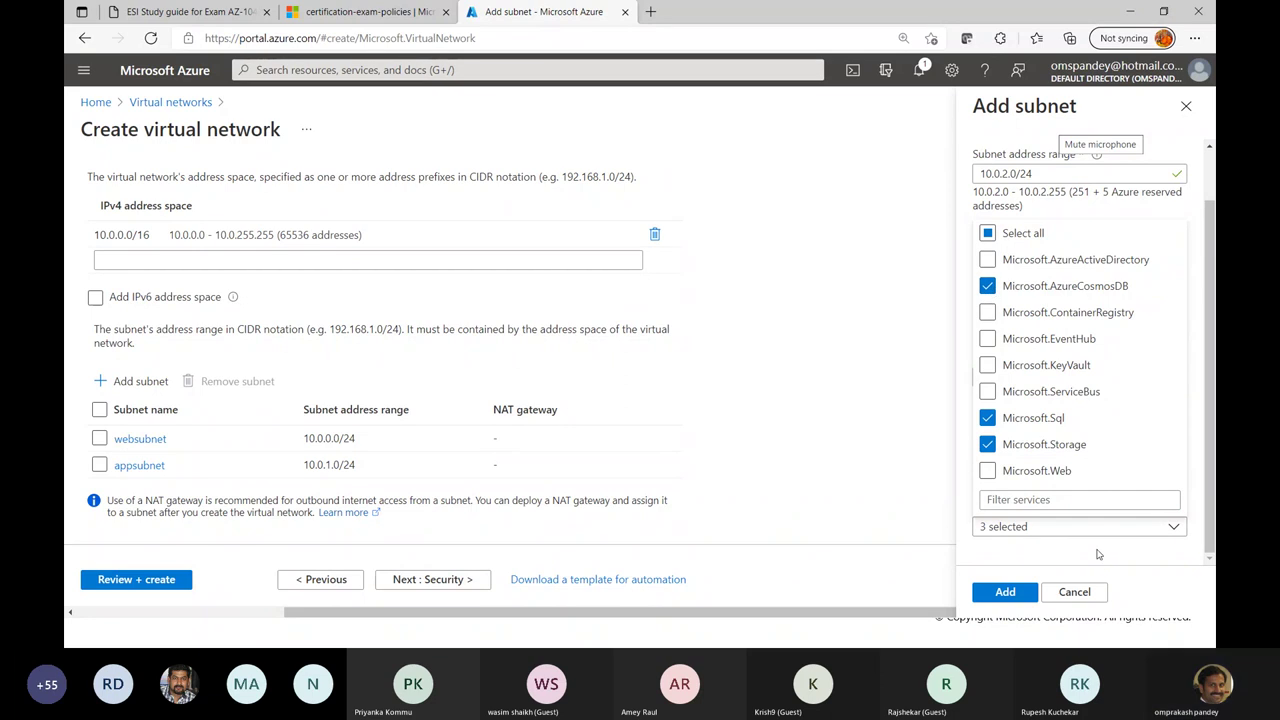
left_click(1097, 554)
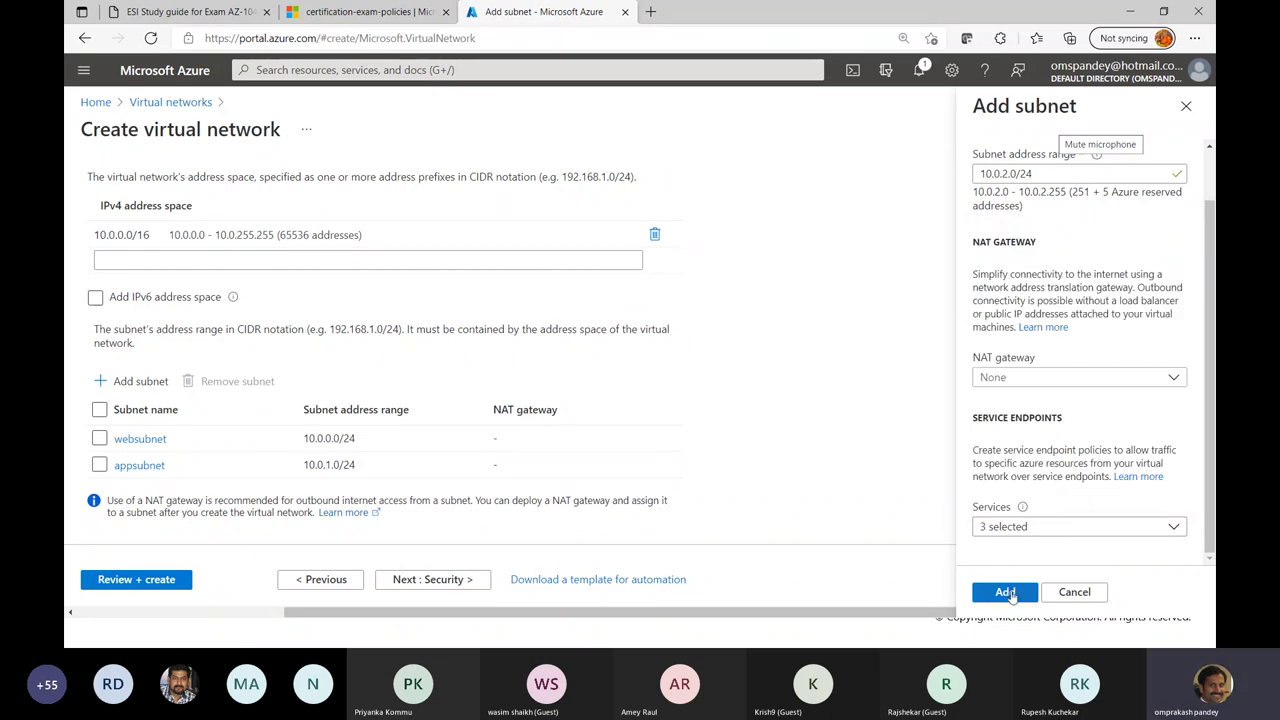
left_click(1002, 592)
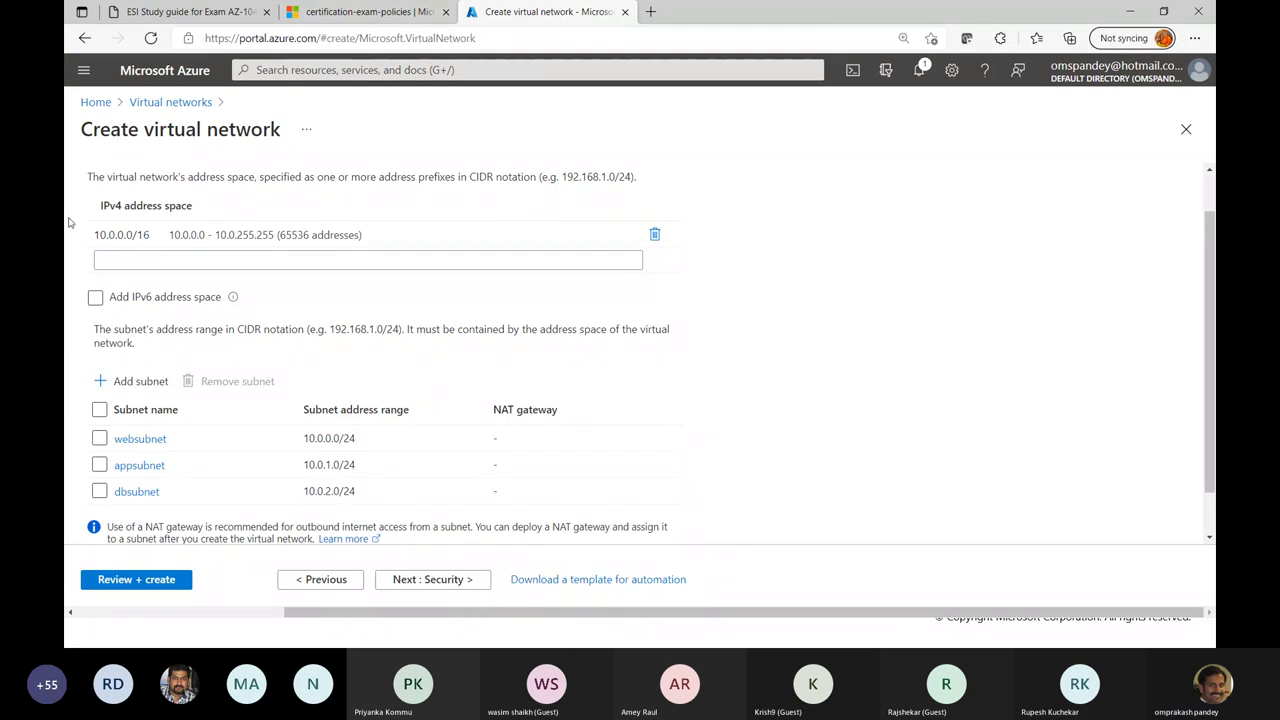
Step: Review the address space and subnet list, and continue to the virtual network's security settings
scroll(434, 437, "down", 1)
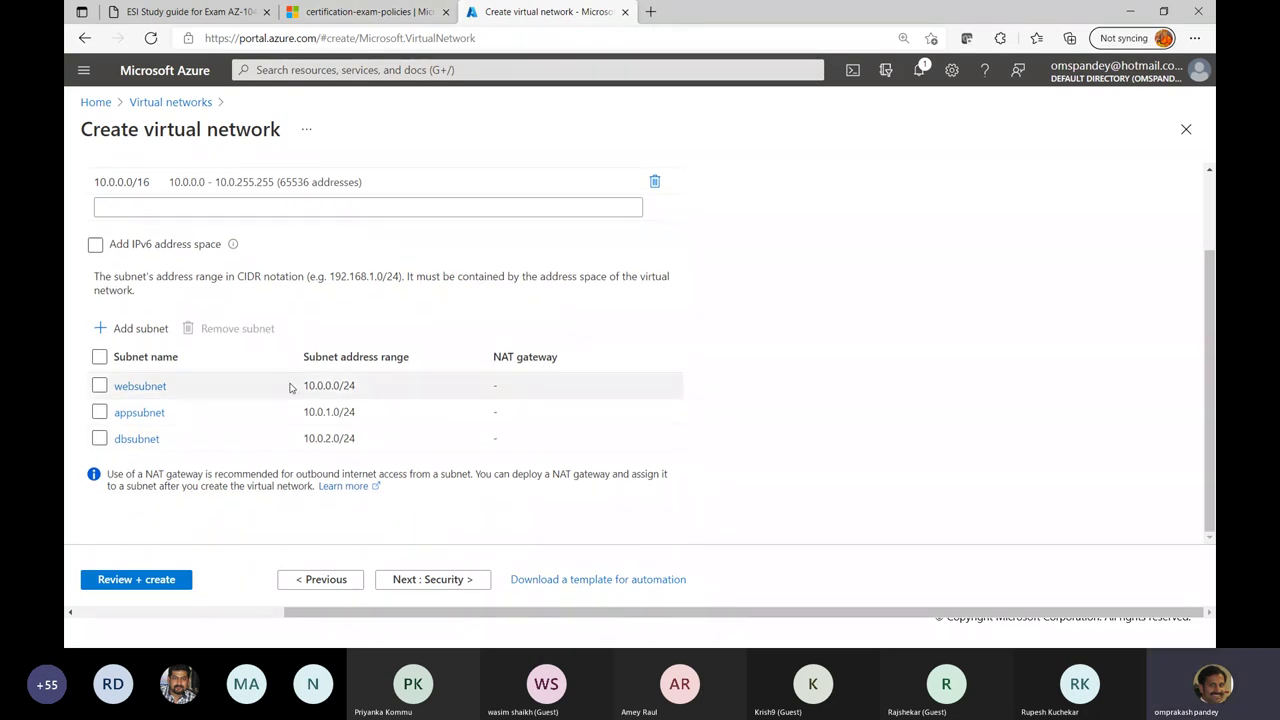
scroll(290, 388, "up", 2)
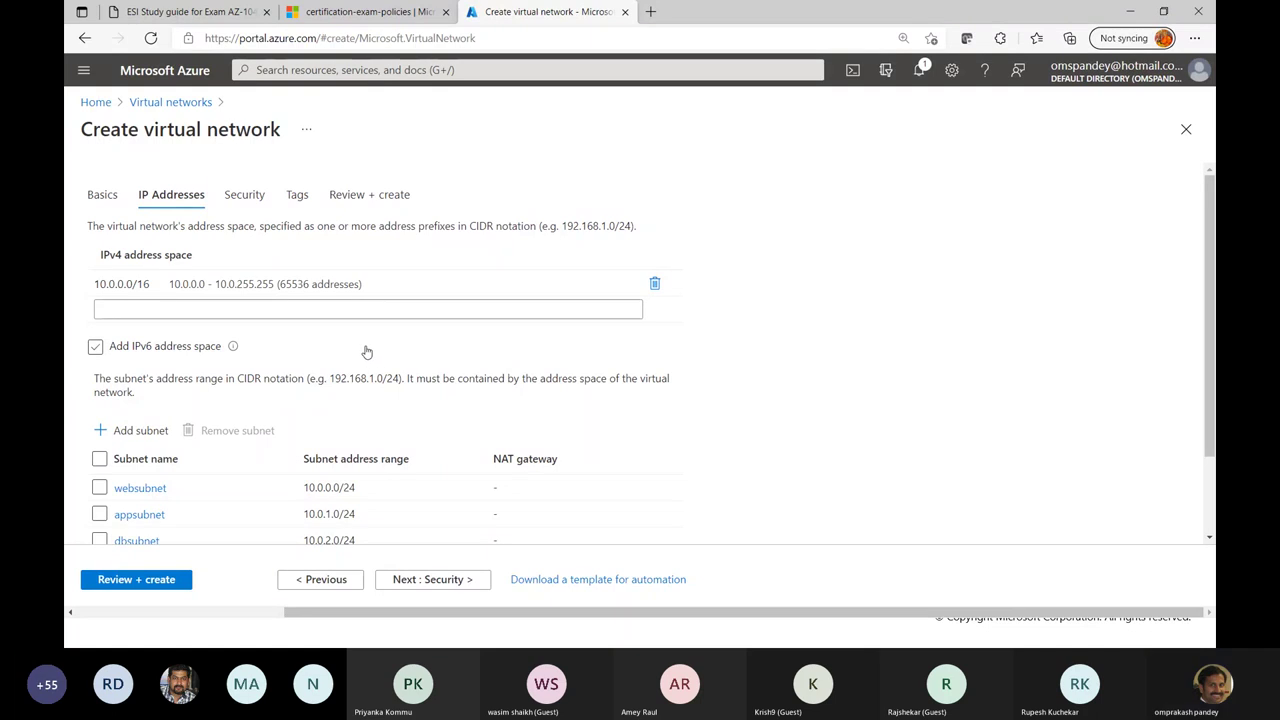
scroll(365, 353, "down", 1)
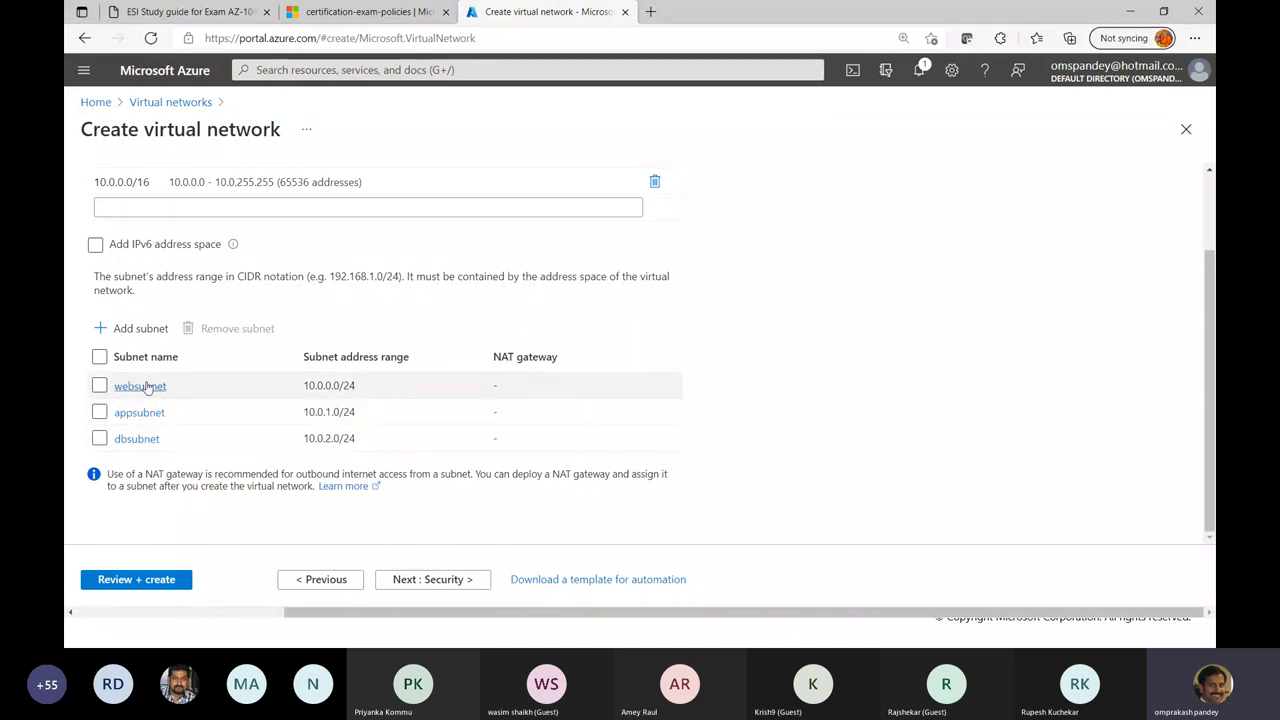
left_click(463, 581)
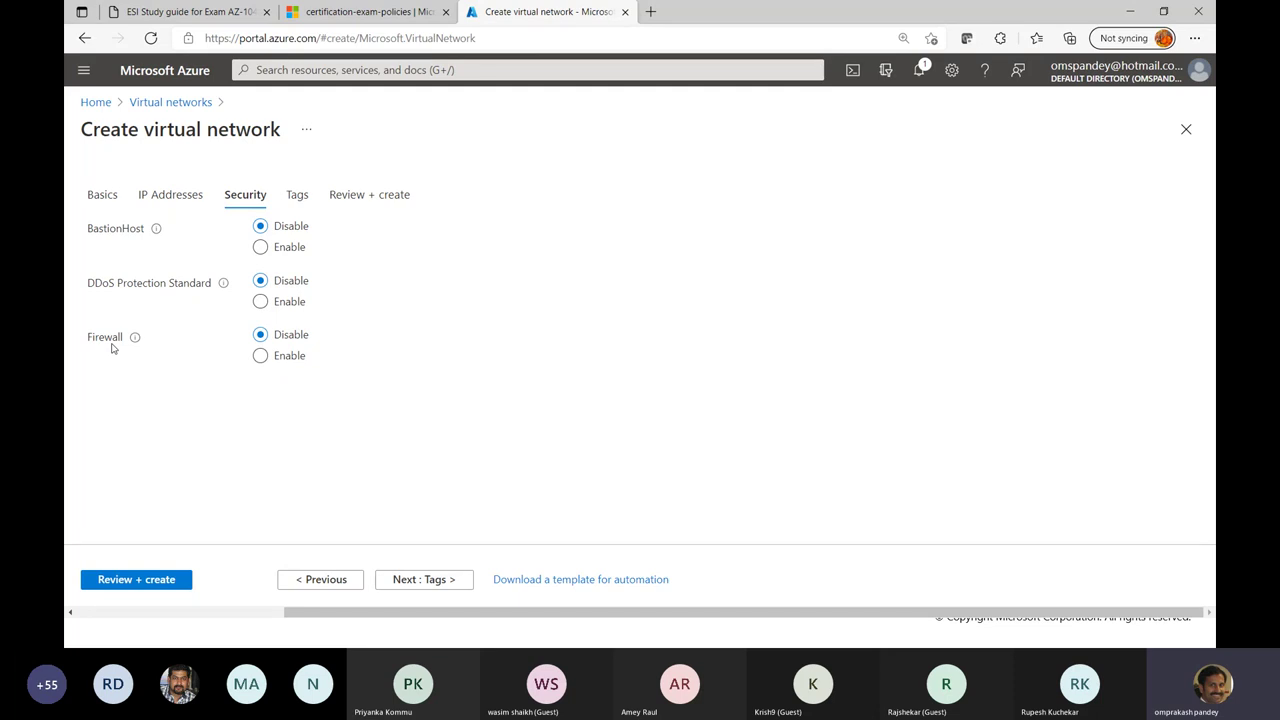
Step: Enable BastionHost for the virtual network and name the bastion synergeticsbastion
left_click(260, 247)
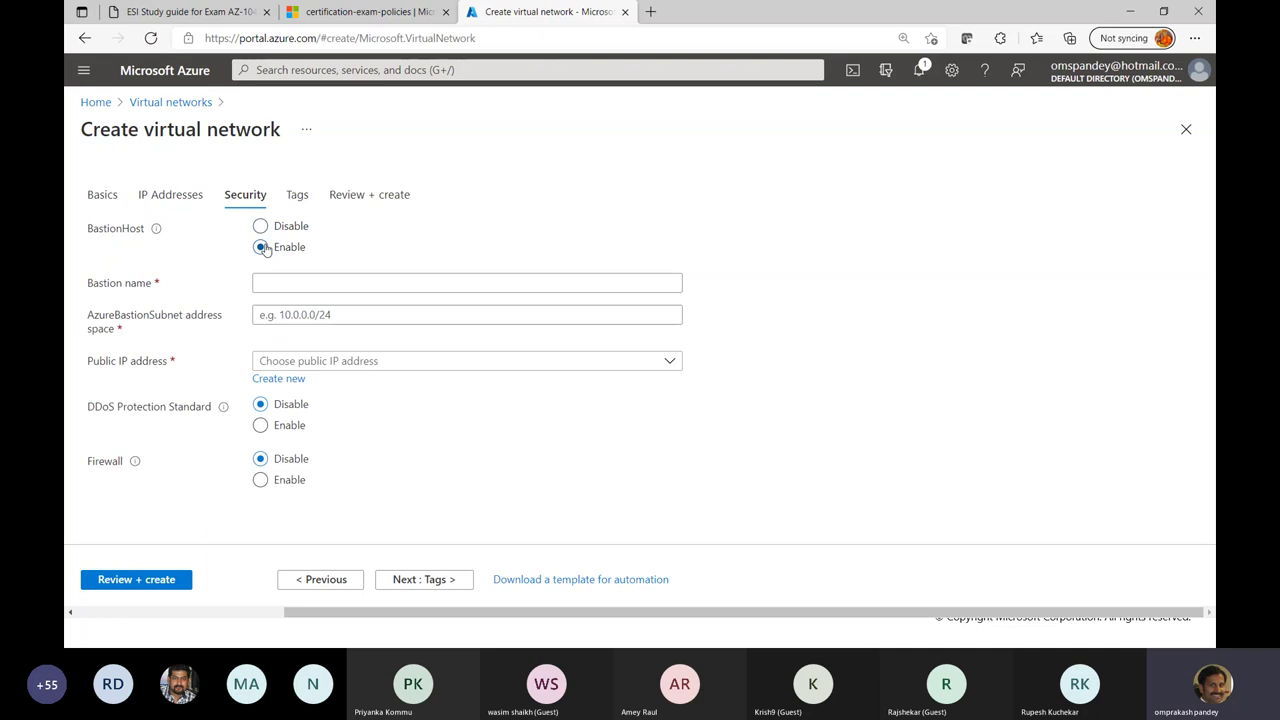
left_click(285, 284)
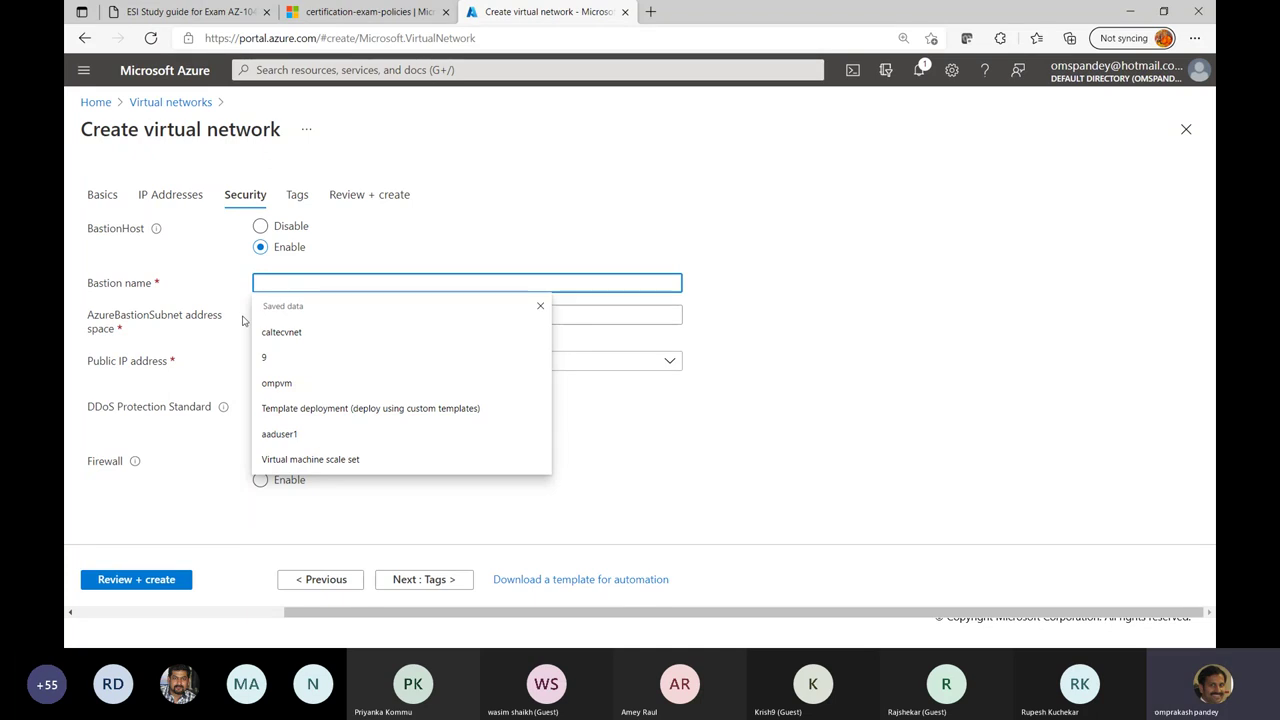
type("synerget")
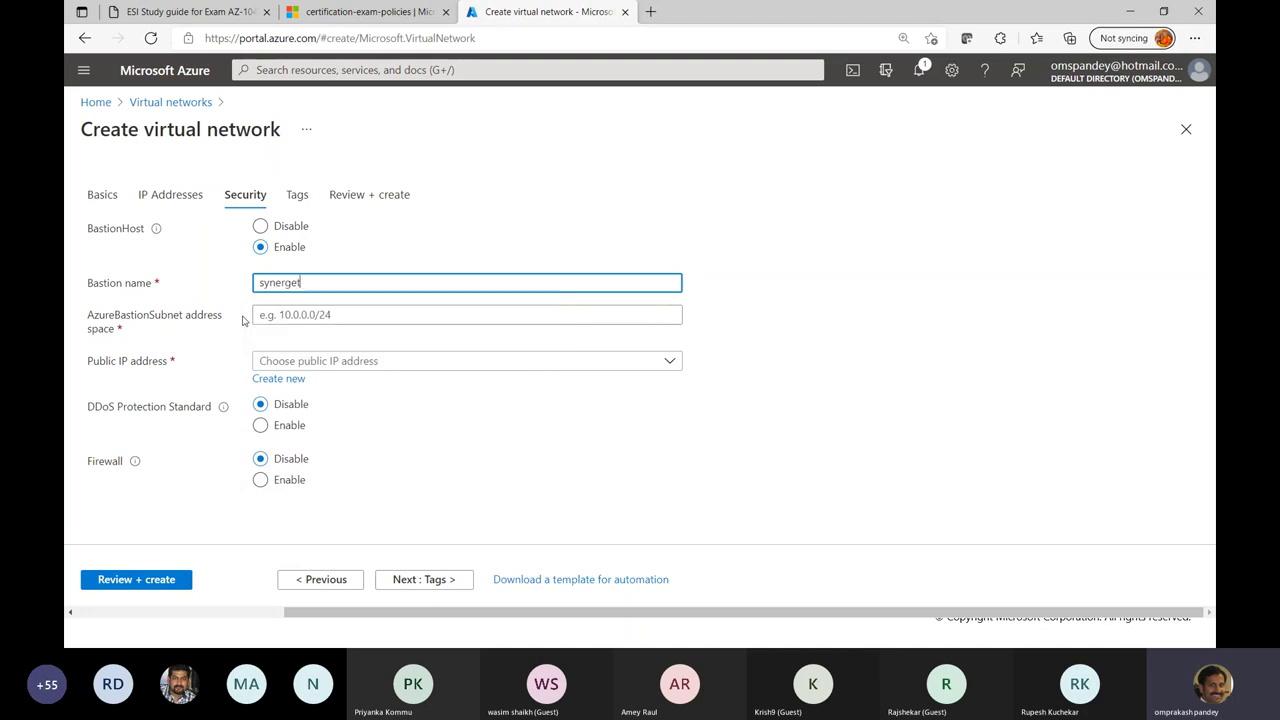
type("icsbastion")
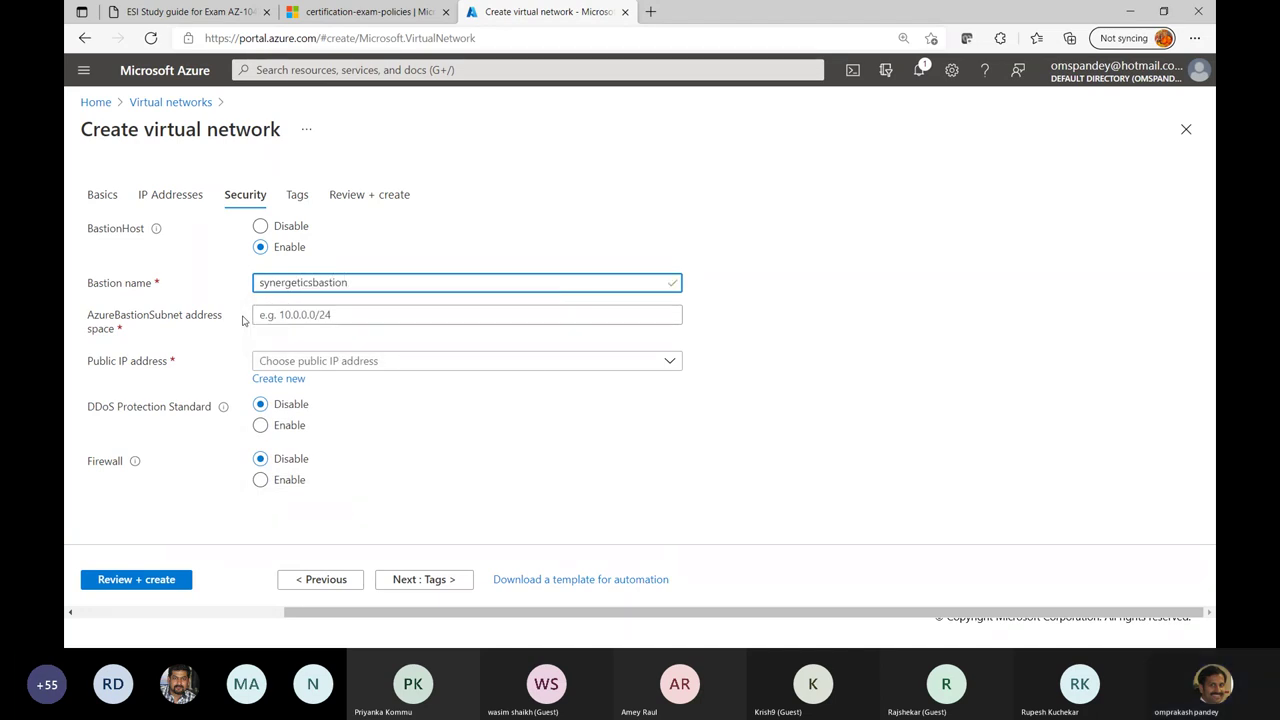
Step: Set the AzureBastionSubnet address space to 10.0.3.0/27
left_click(300, 315)
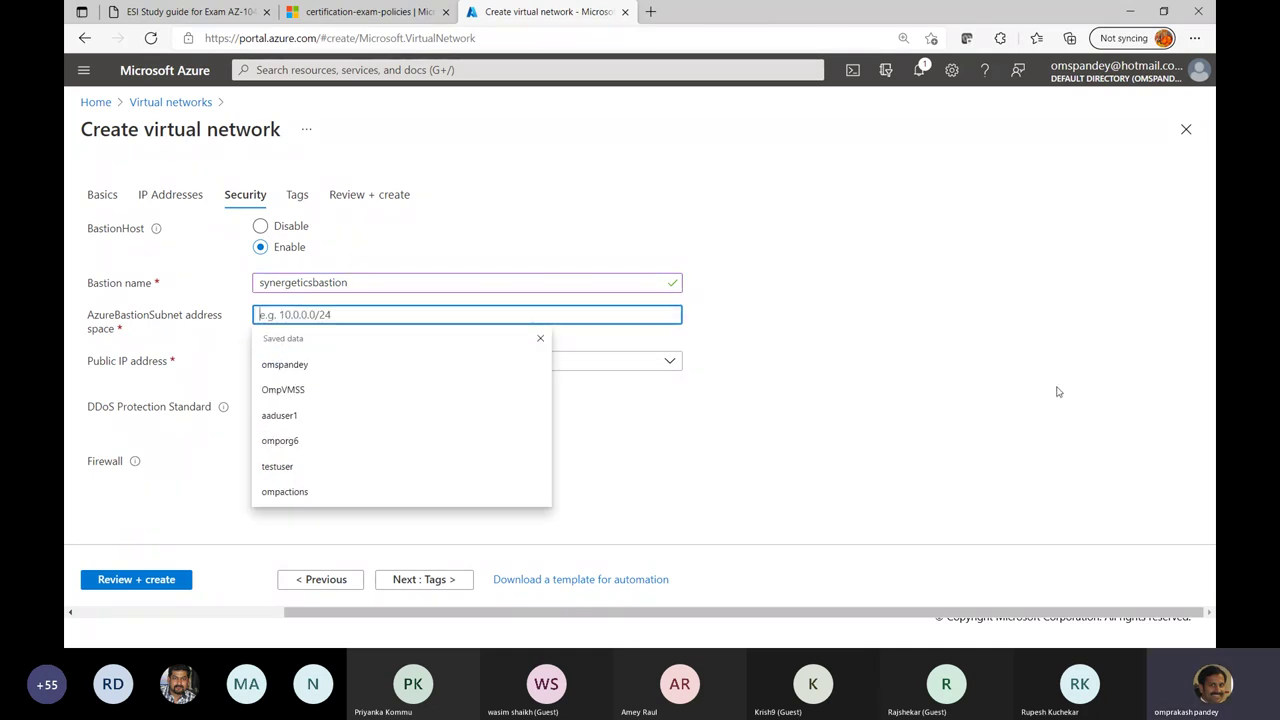
type("10.")
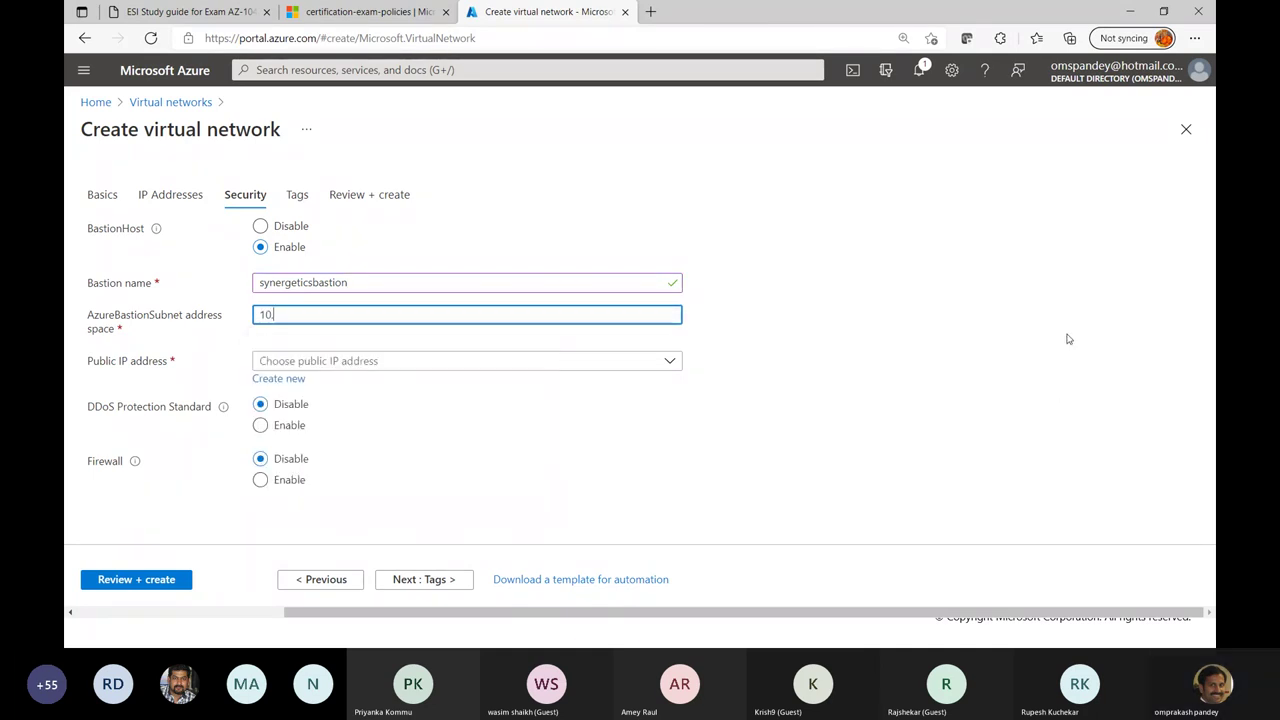
type("0.3.0/24")
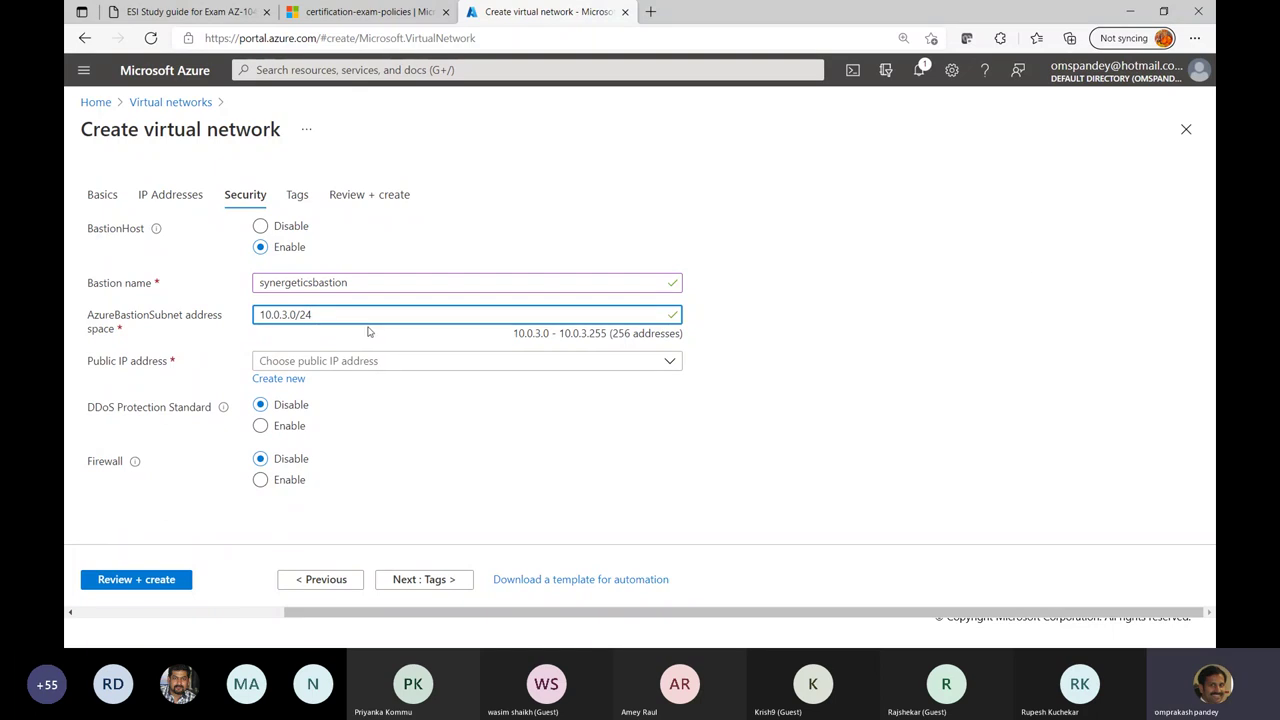
key("BackSpace")
type("7")
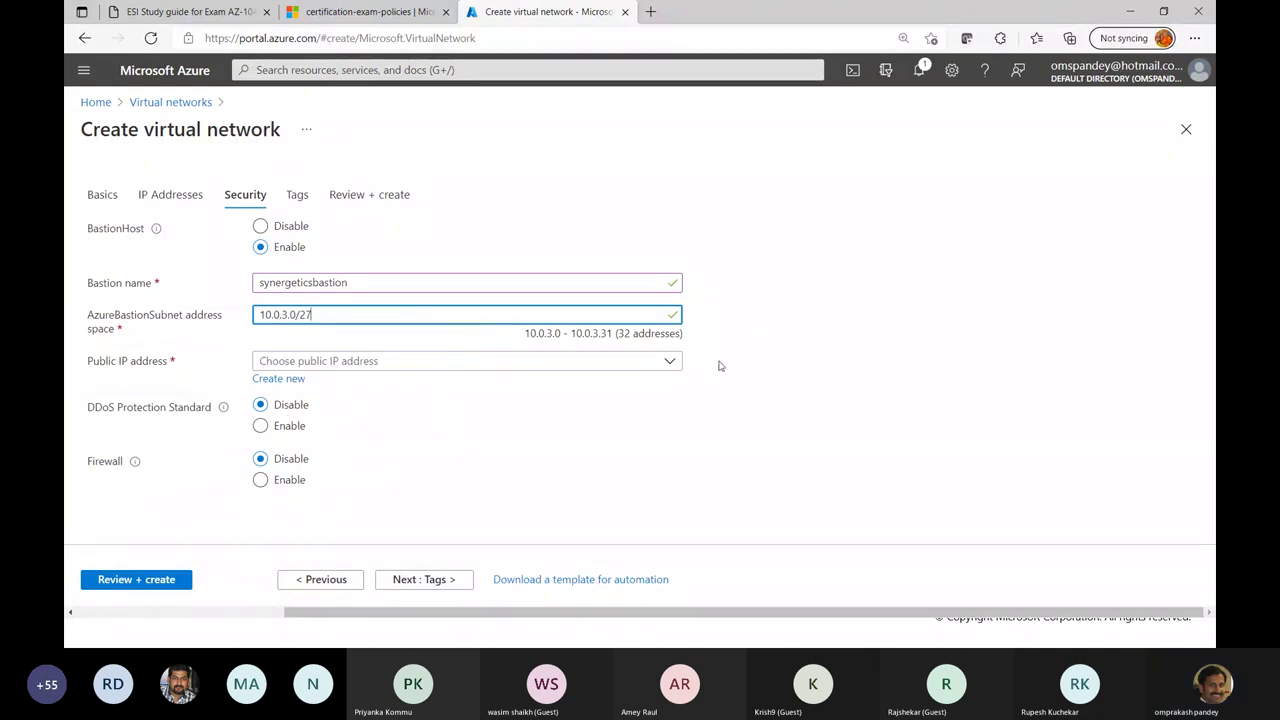
Step: Create a new public IP address named bastionpip for the Bastion host
left_click(599, 362)
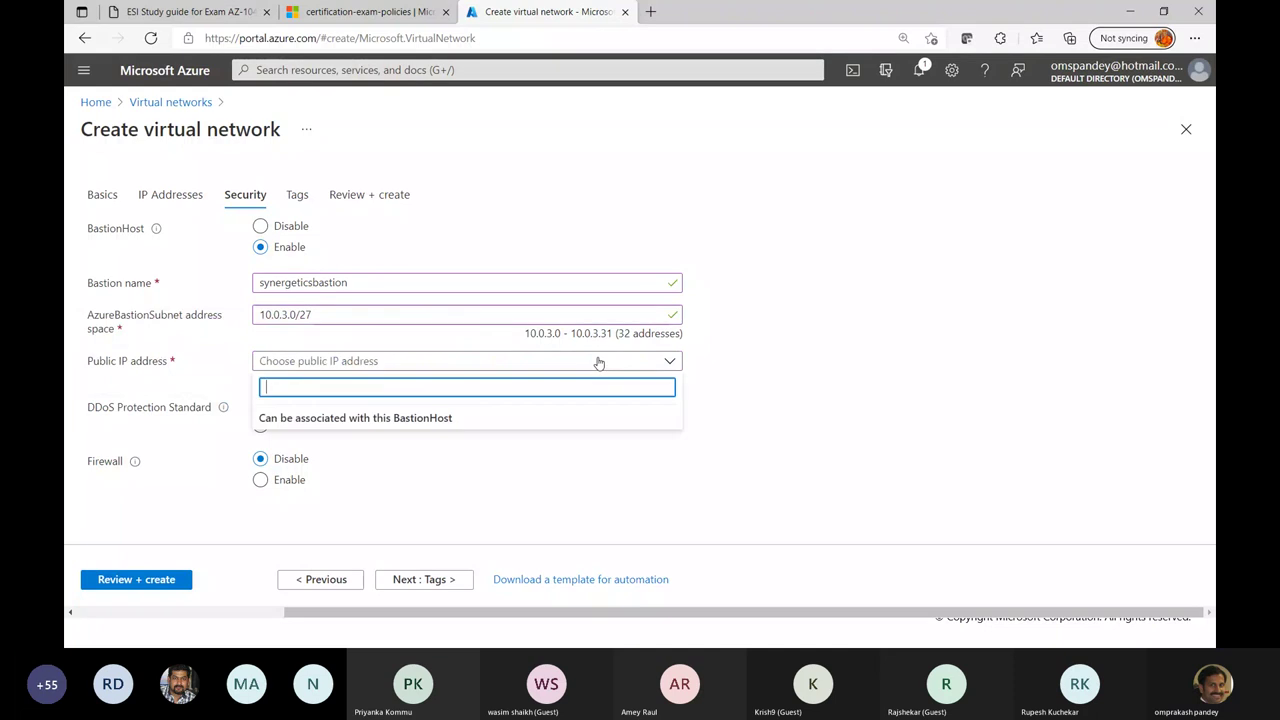
left_click(808, 361)
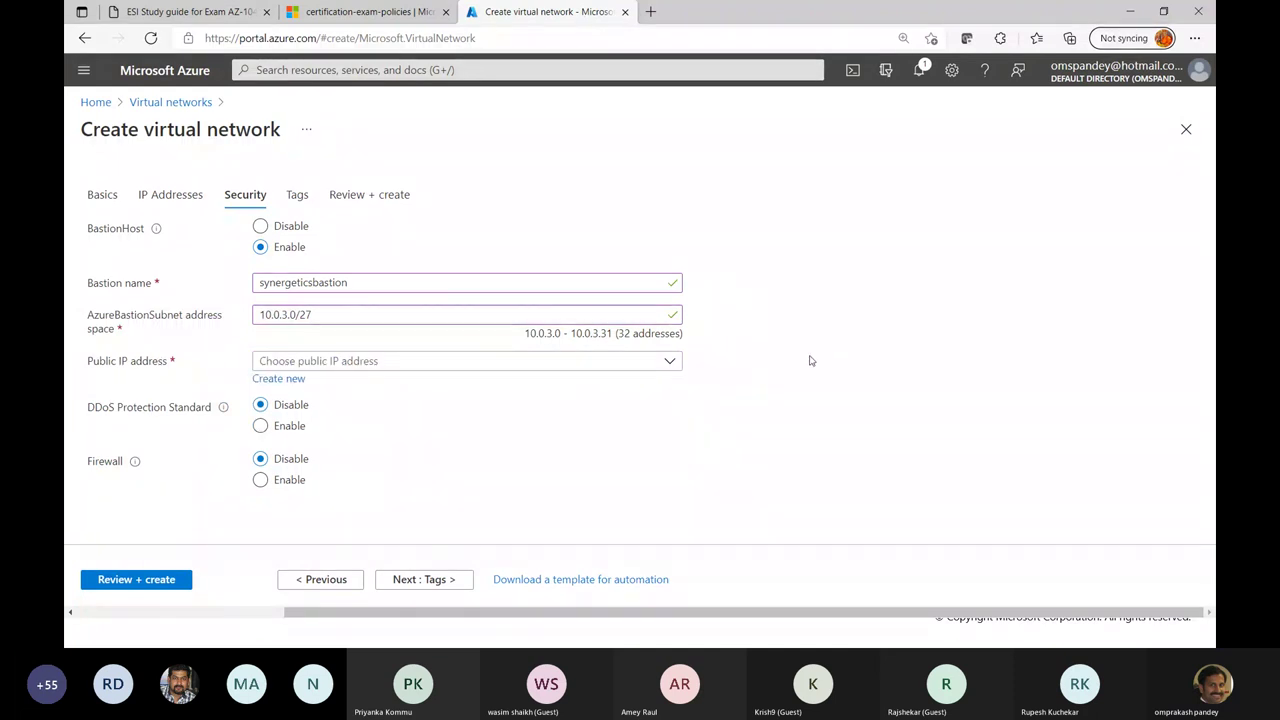
left_click(262, 380)
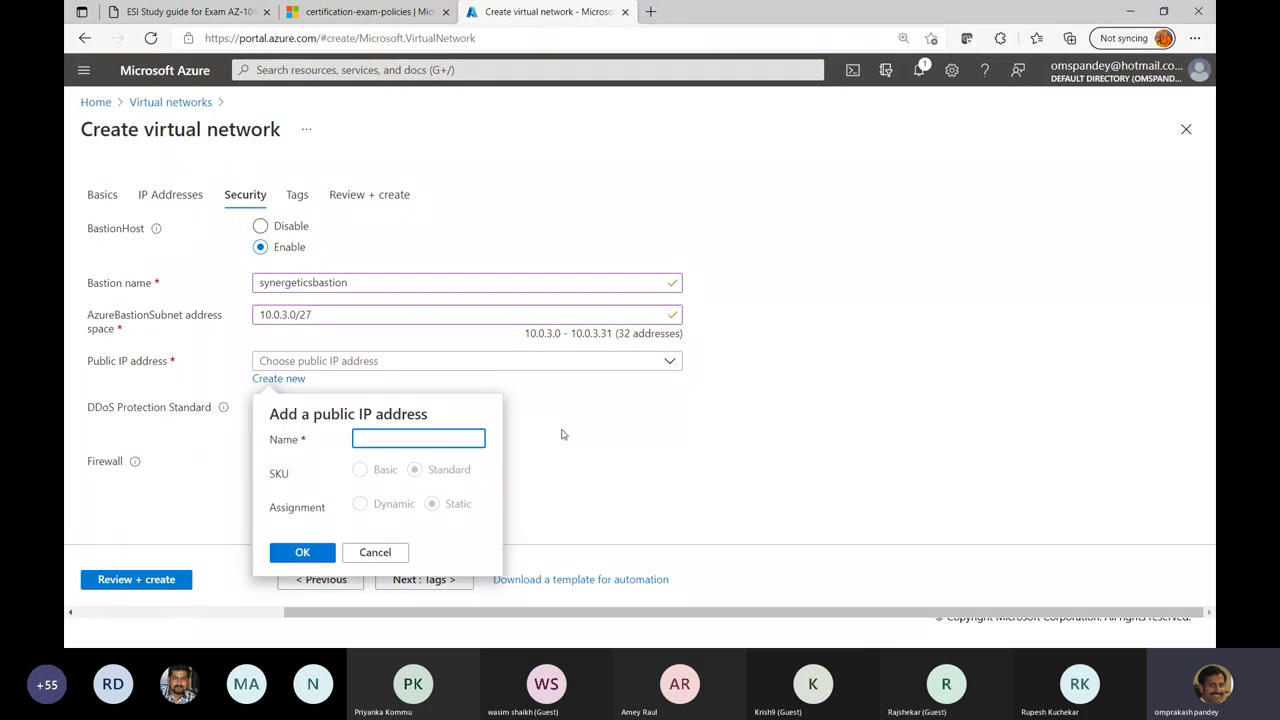
type("omp")
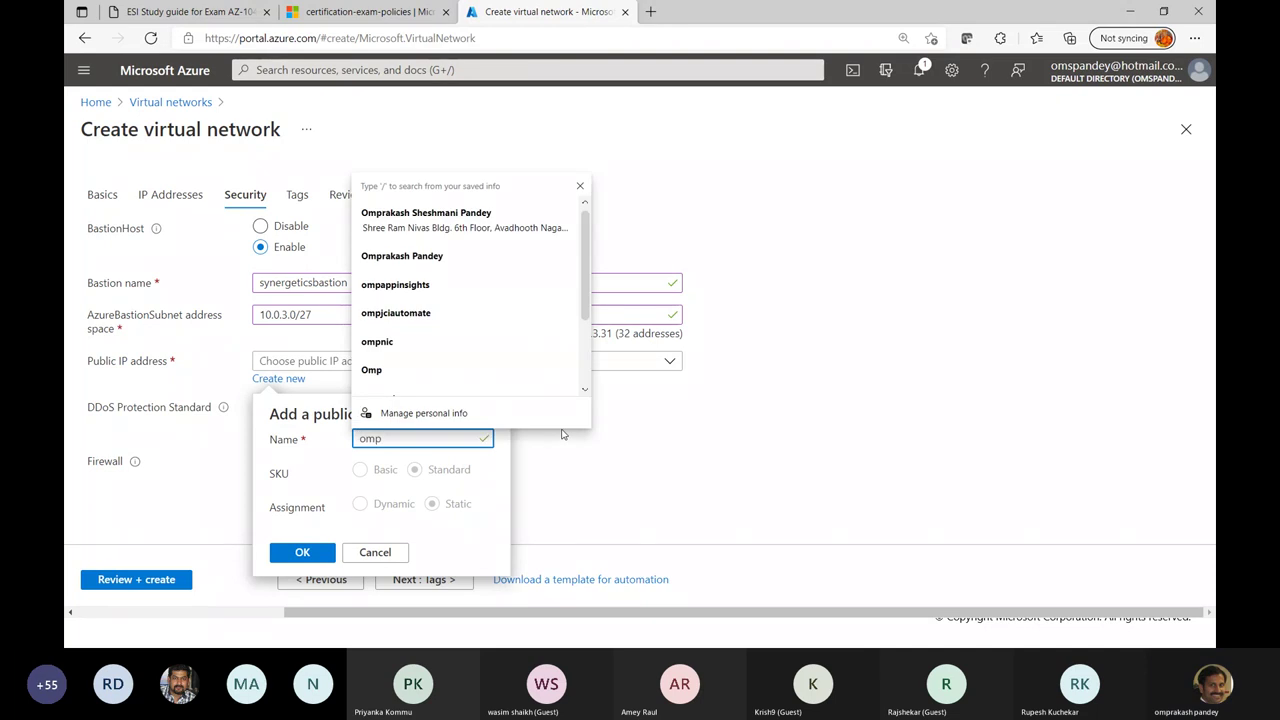
type("pip")
key("BackSpace")
key("BackSpace")
key("BackSpace")
key("BackSpace")
key("BackSpace")
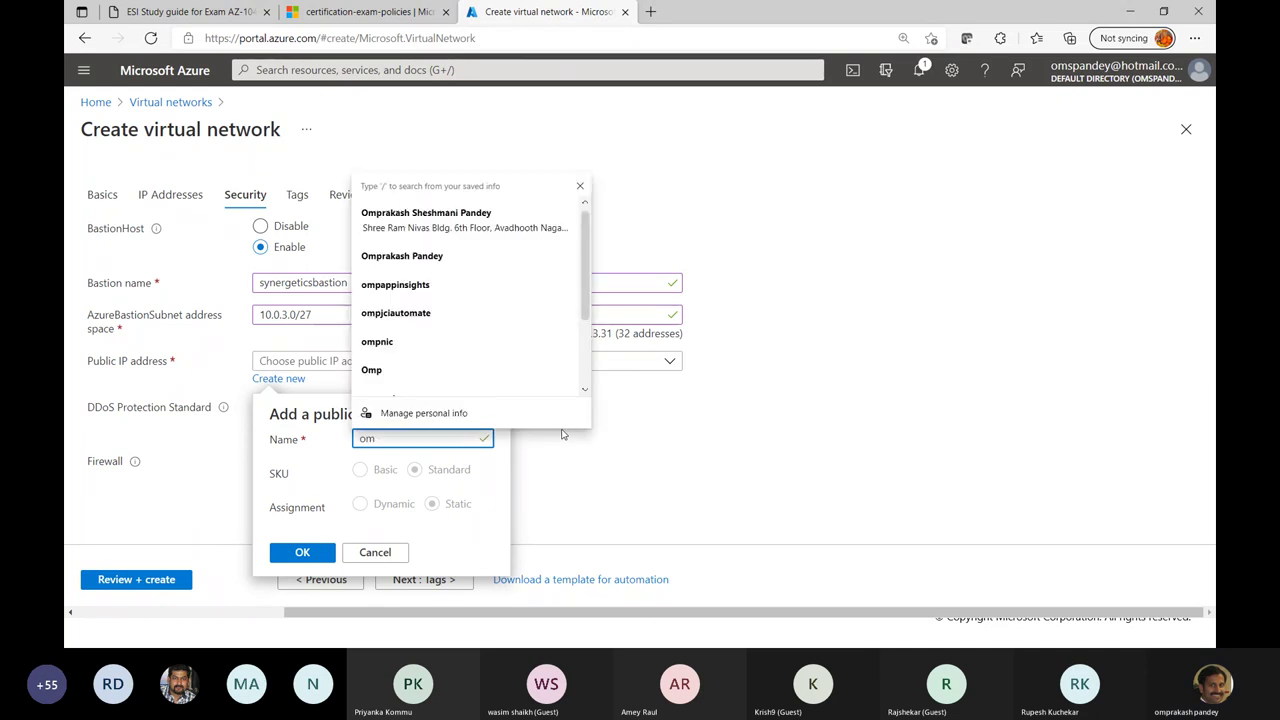
type("bastionpip")
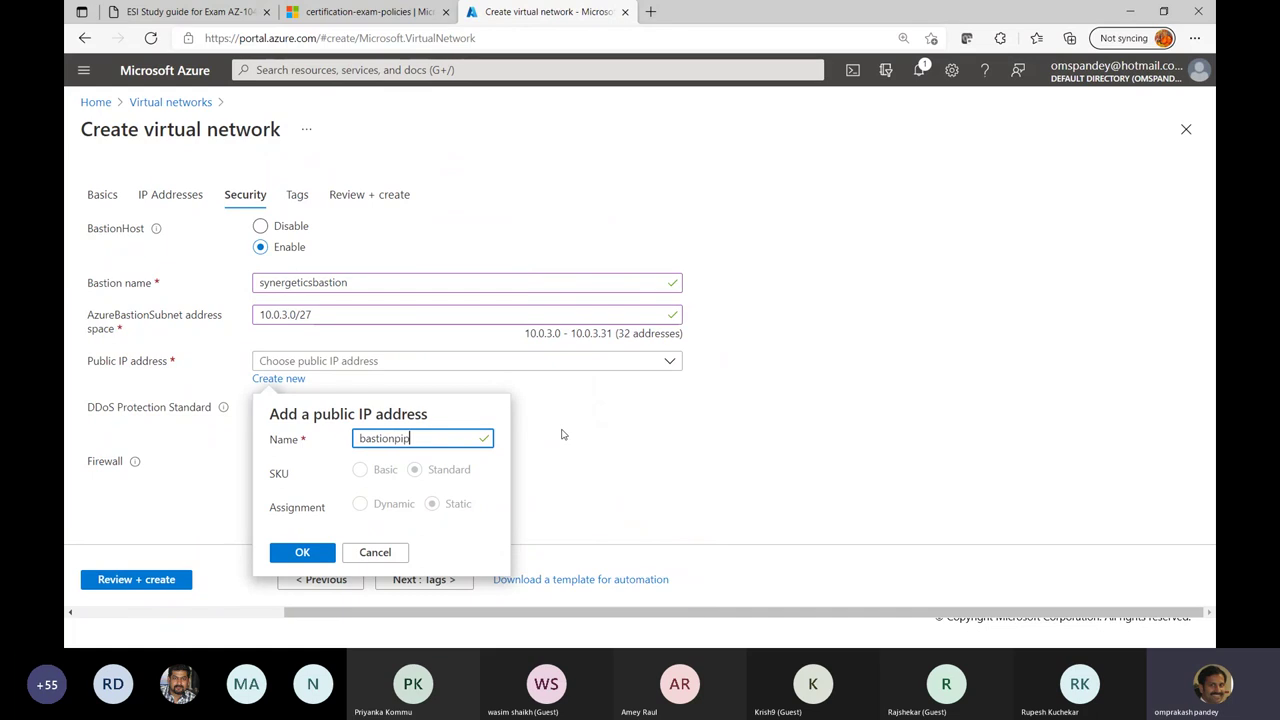
left_click(292, 556)
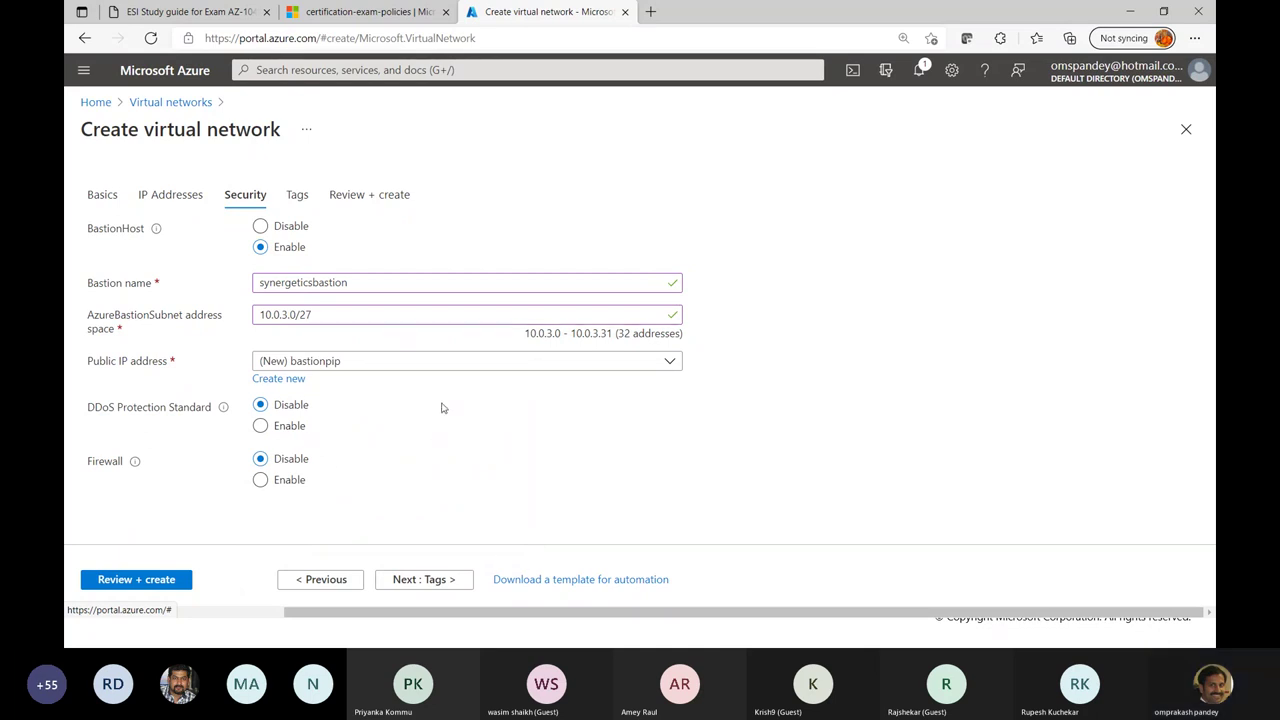
Step: Continue to the virtual network's tags and add the tag purpose with the value Synergetics Demo Session
left_click(418, 580)
left_click(210, 323)
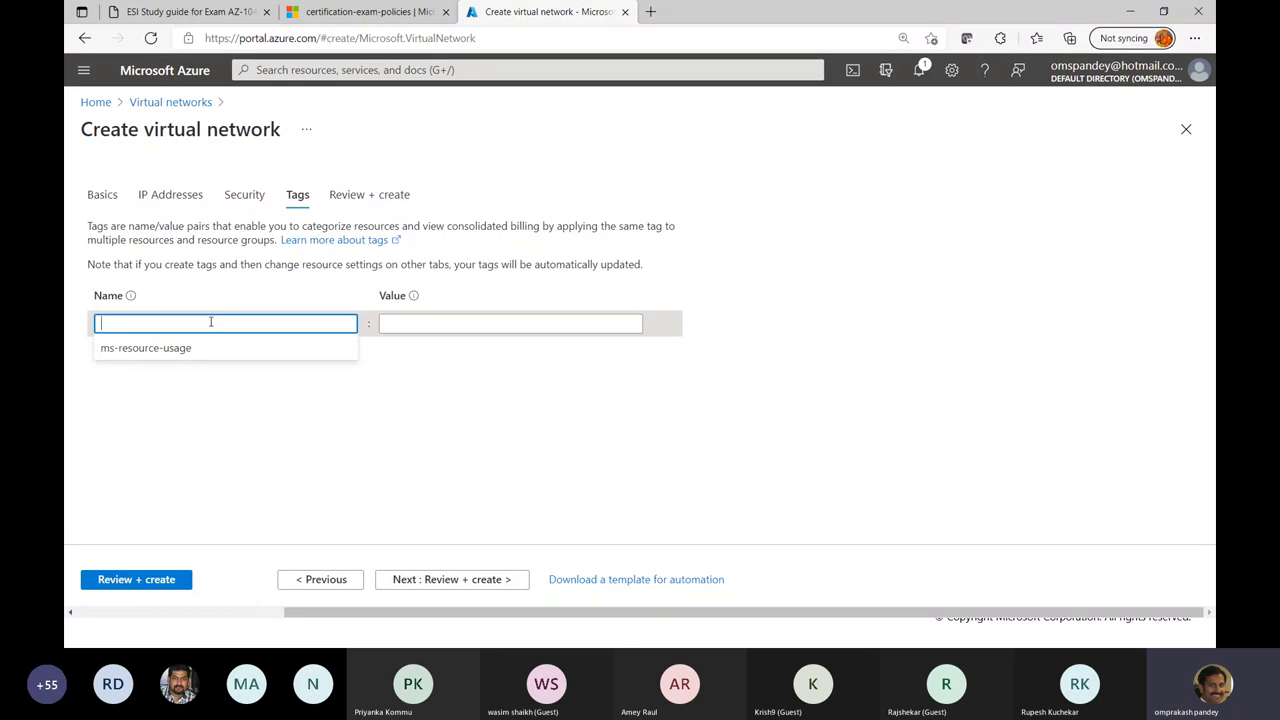
type("pupem")
key("BackSpace")
key("BackSpace")
key("BackSpace")
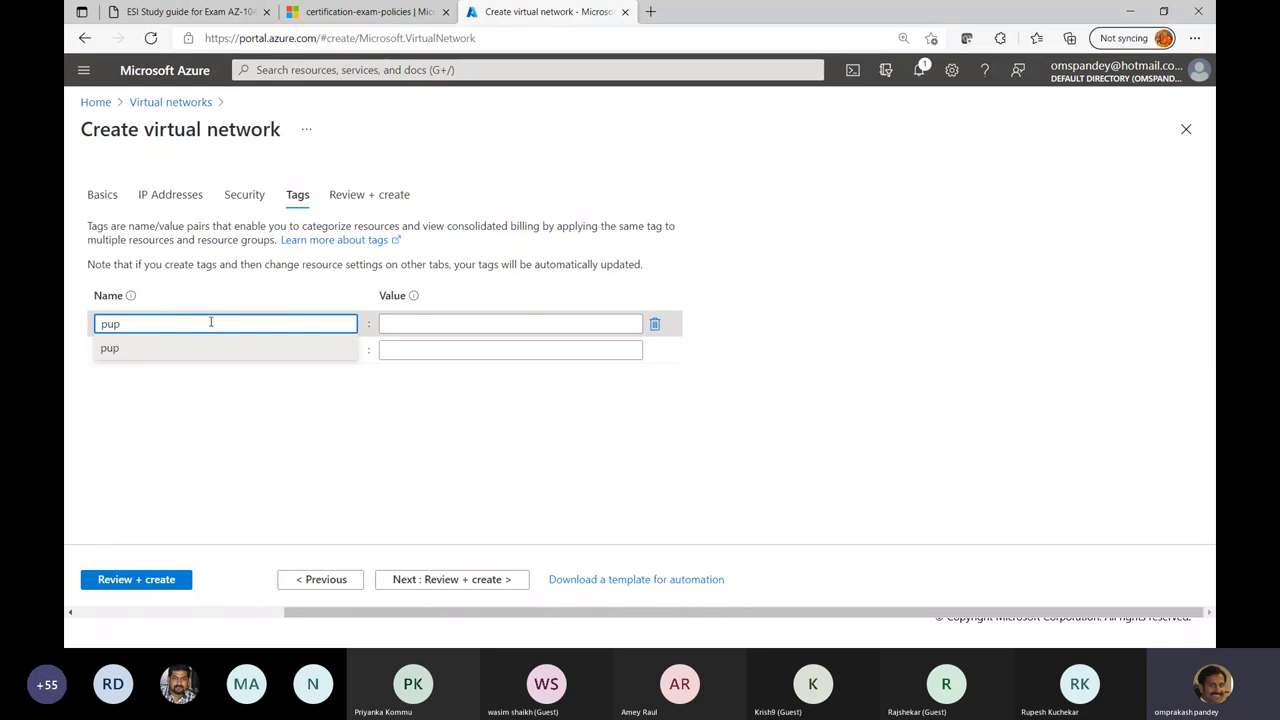
type("rpose")
key("Tab")
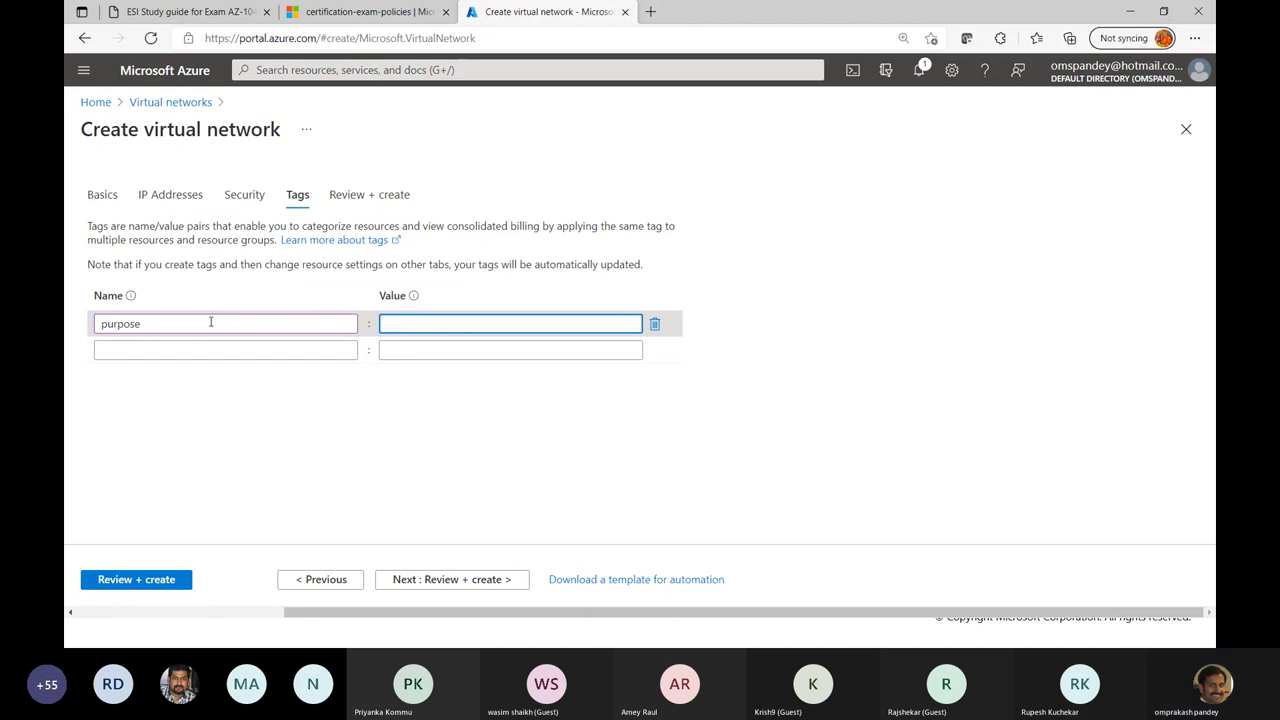
type("Synergetics Demo Session")
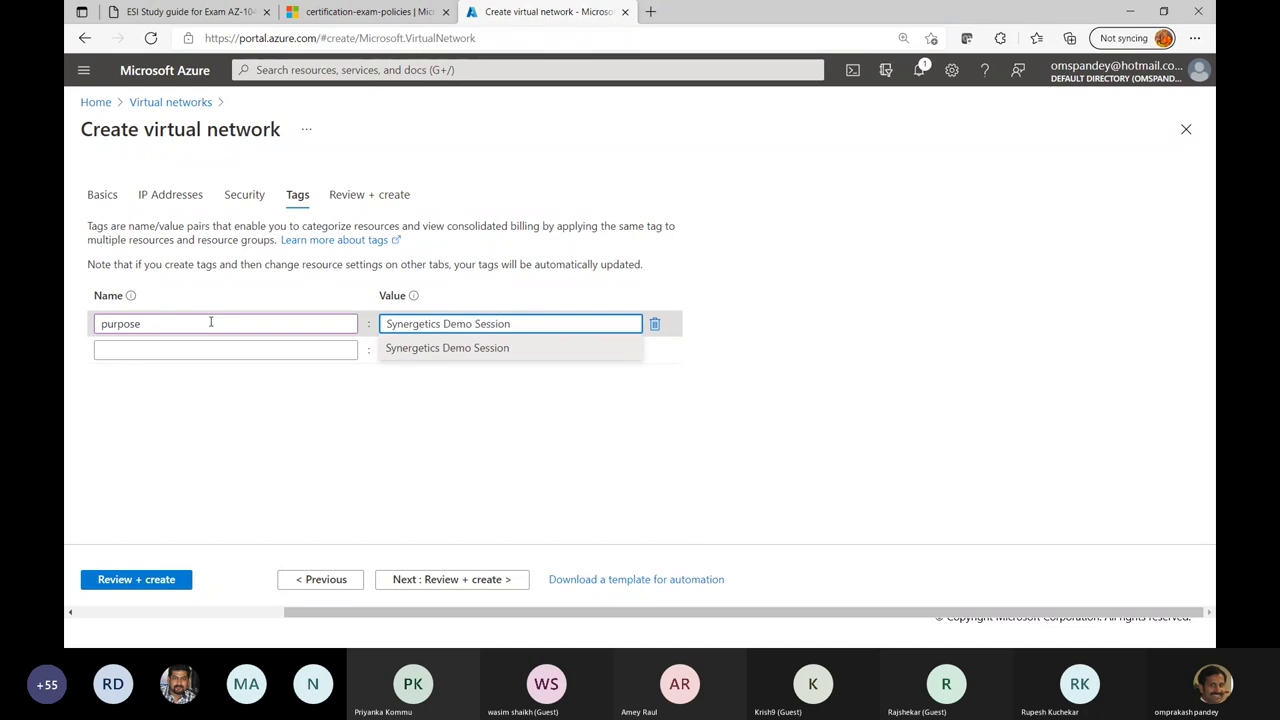
Step: Validate the configuration, create the virtual network and refresh its deployment status
left_click(451, 580)
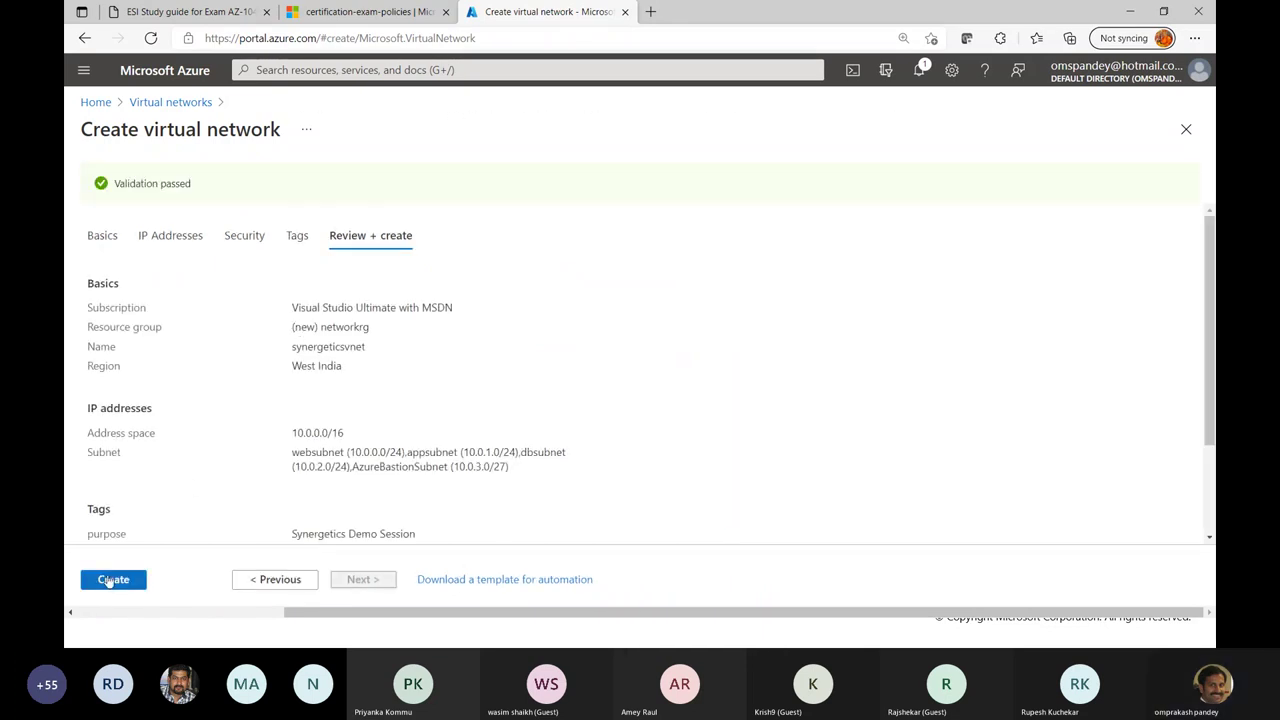
left_click(111, 581)
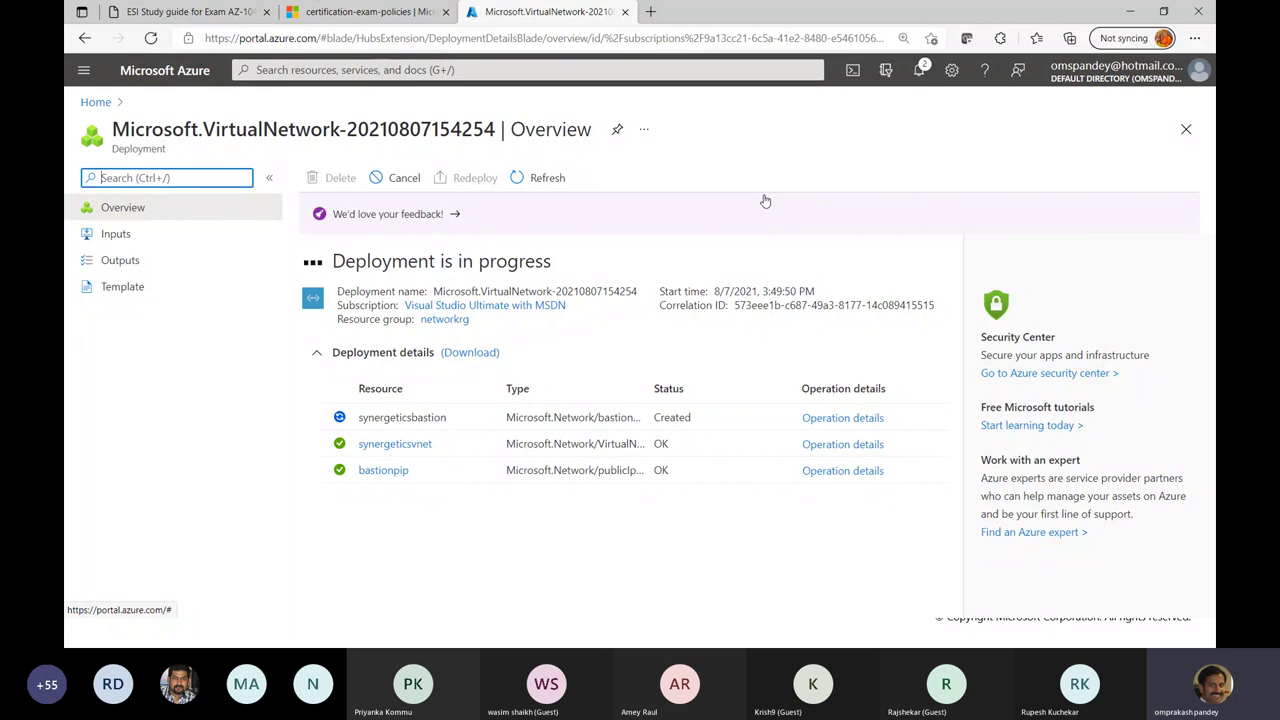
left_click(528, 178)
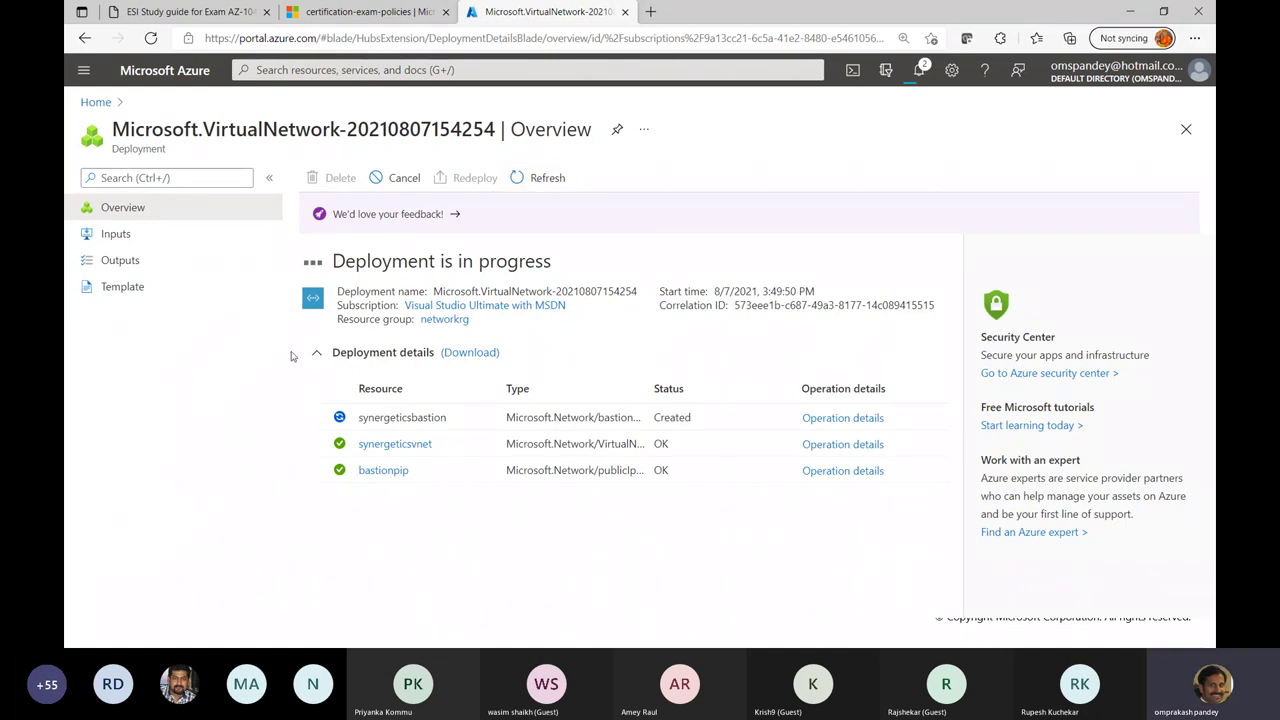
Step: Open synergeticsvnet from the list of virtual networks and examine its address space
left_click(84, 70)
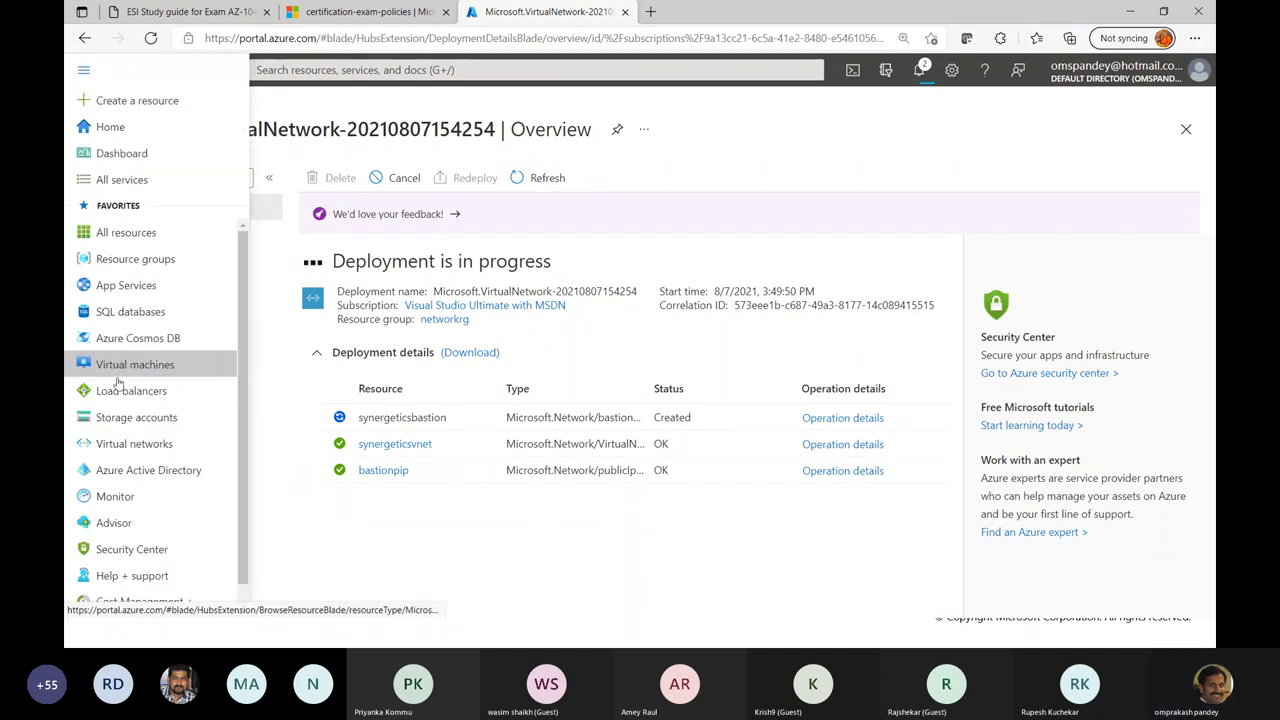
left_click(121, 446)
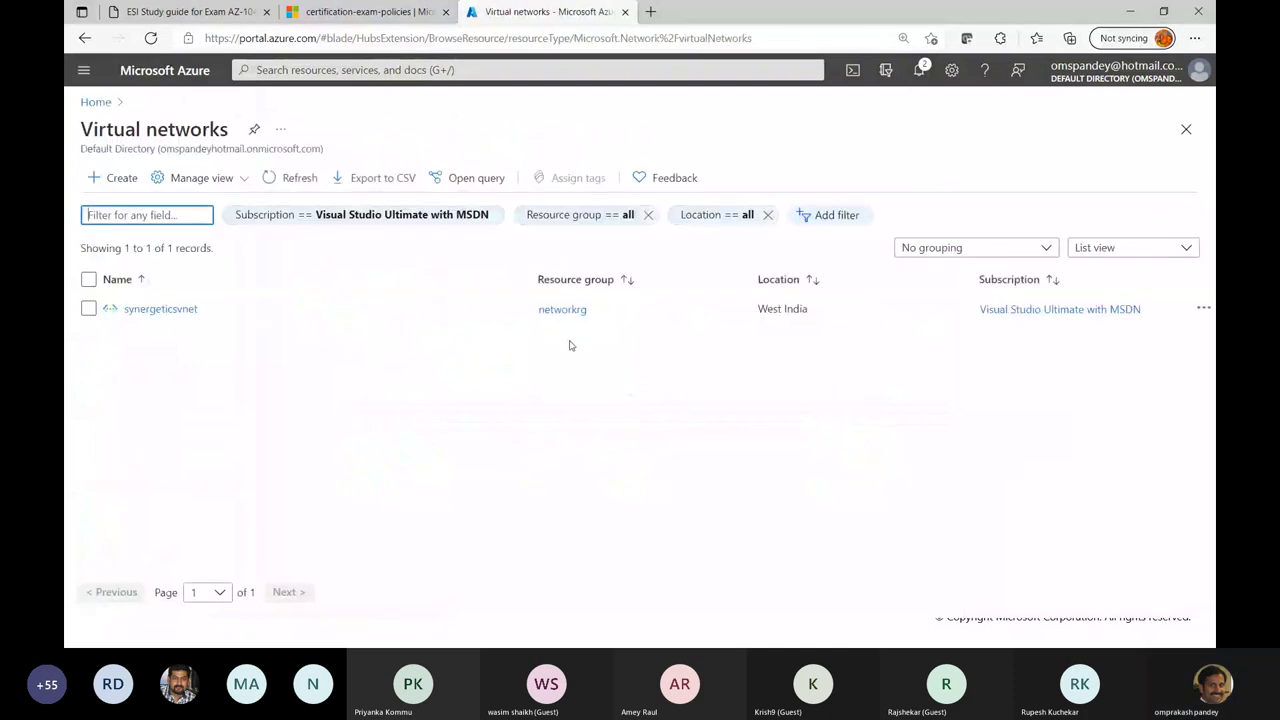
left_click(154, 310)
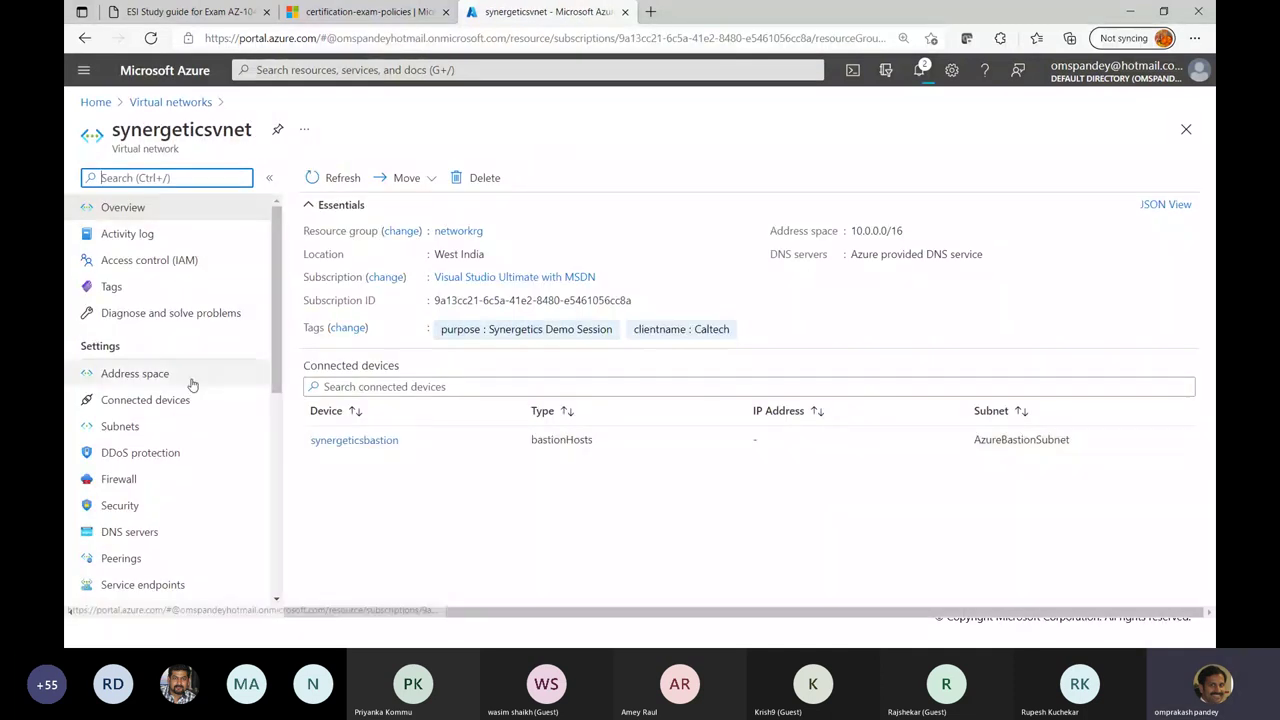
left_click(135, 373)
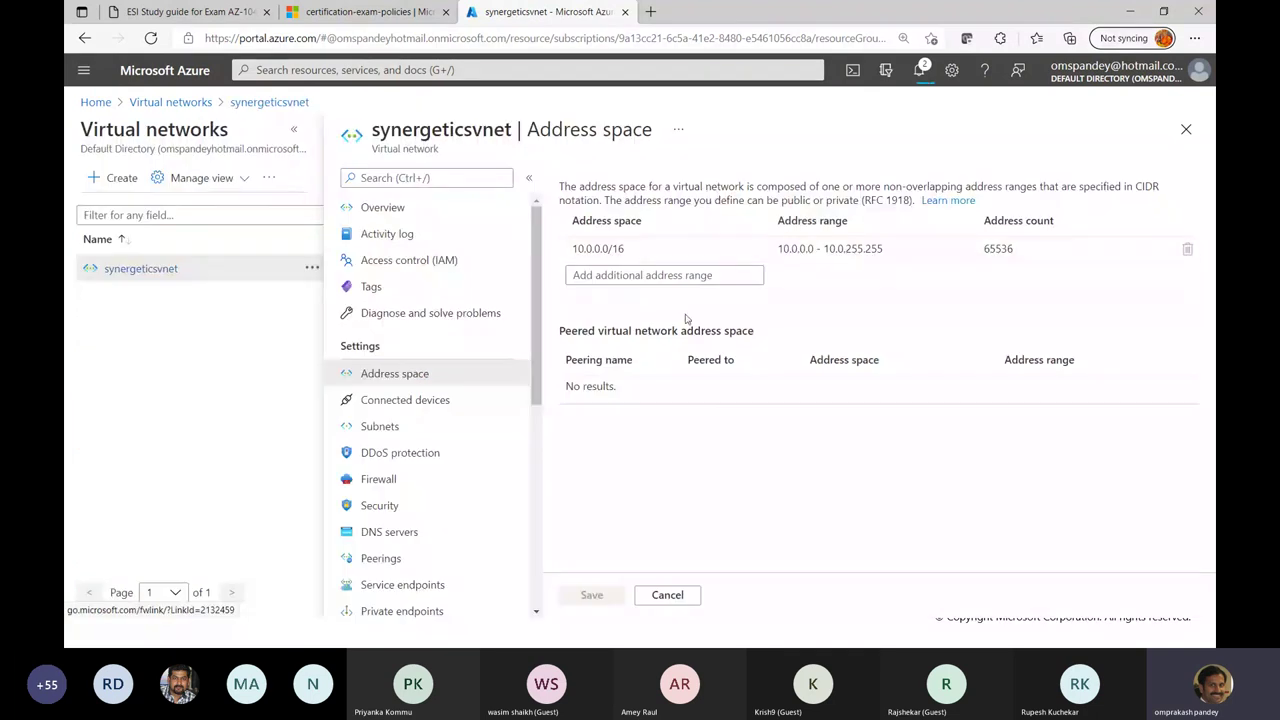
left_click(292, 131)
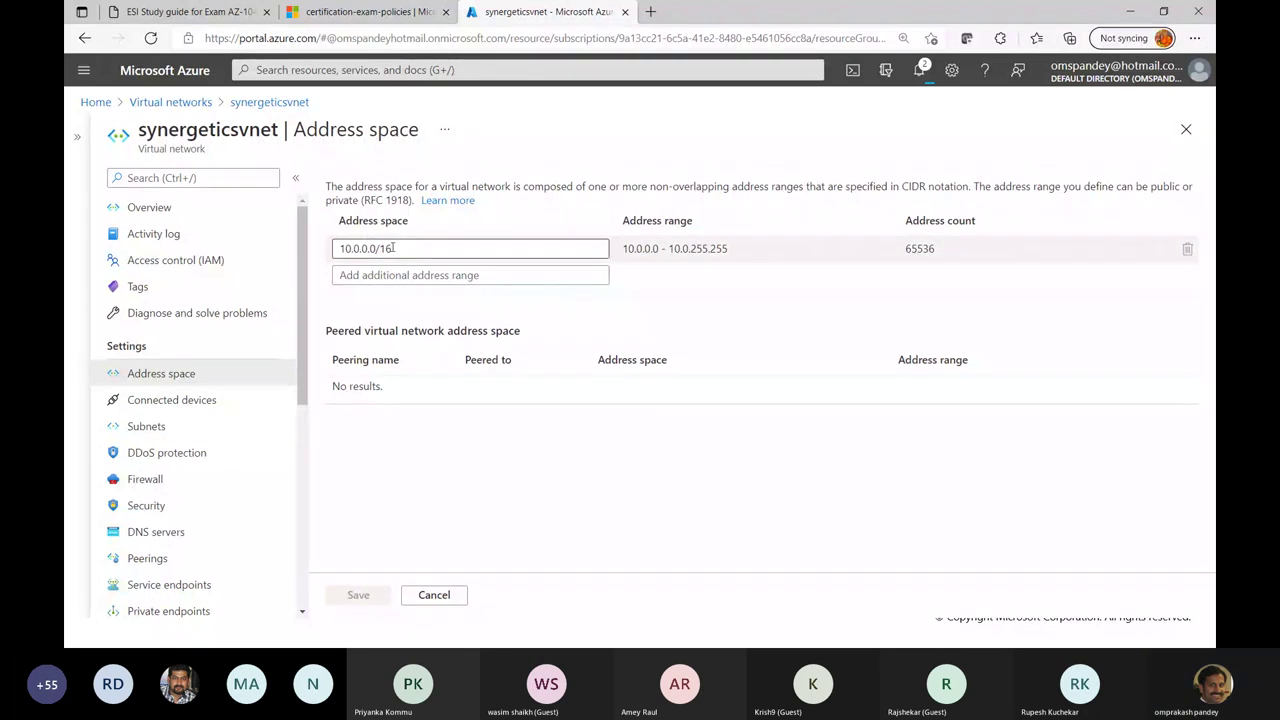
Step: Examine the subnets of synergeticsvnet and the available IP counts of websubnet, appsubnet and dbsubnet
left_click(148, 427)
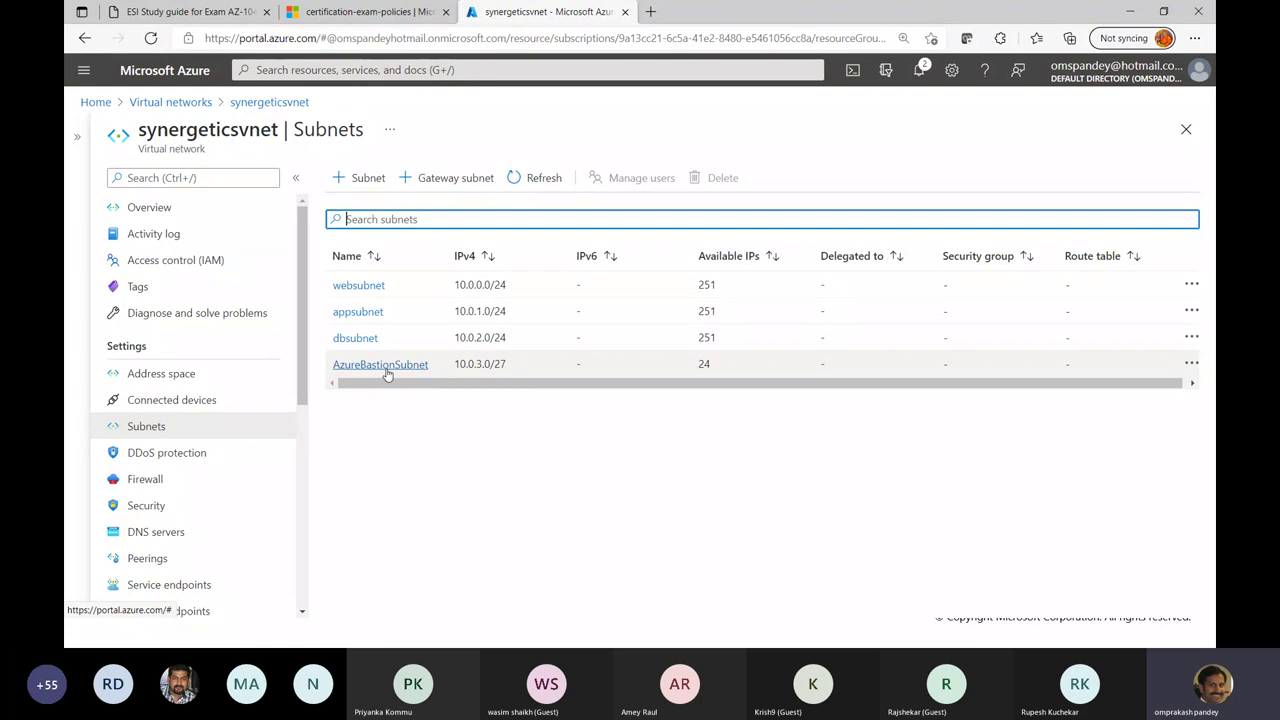
double_click(707, 285)
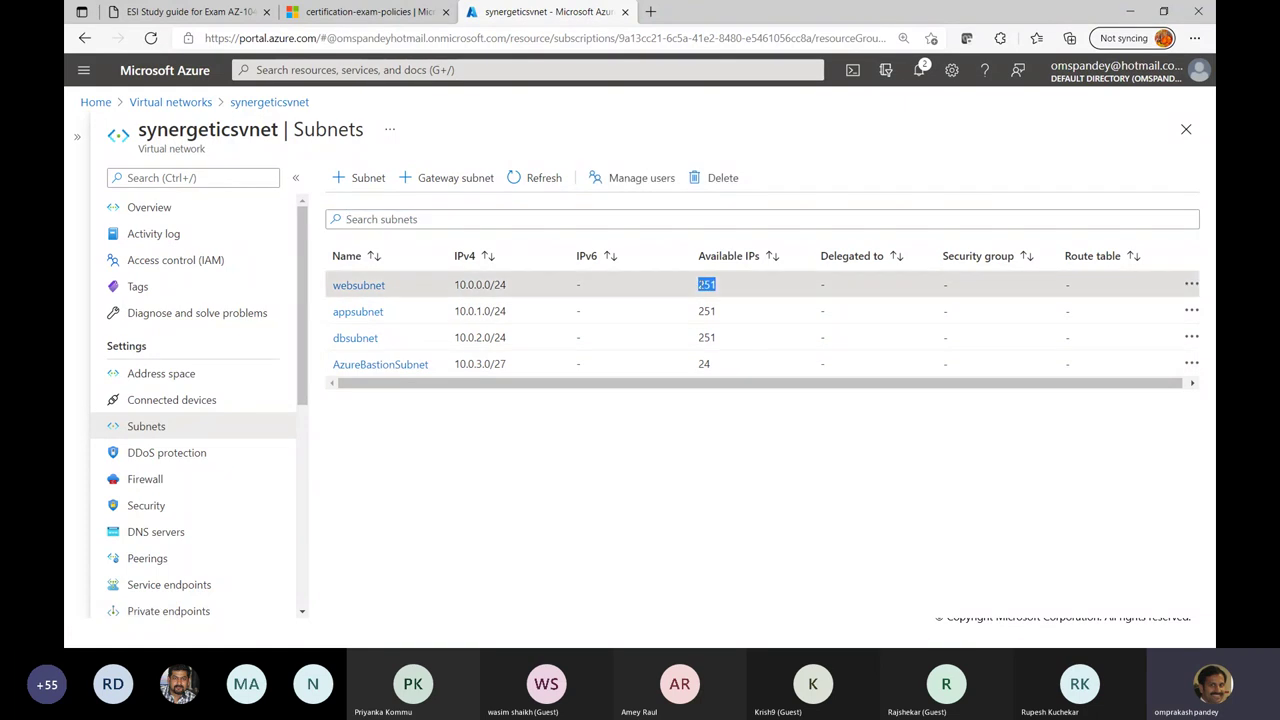
double_click(707, 311)
double_click(703, 338)
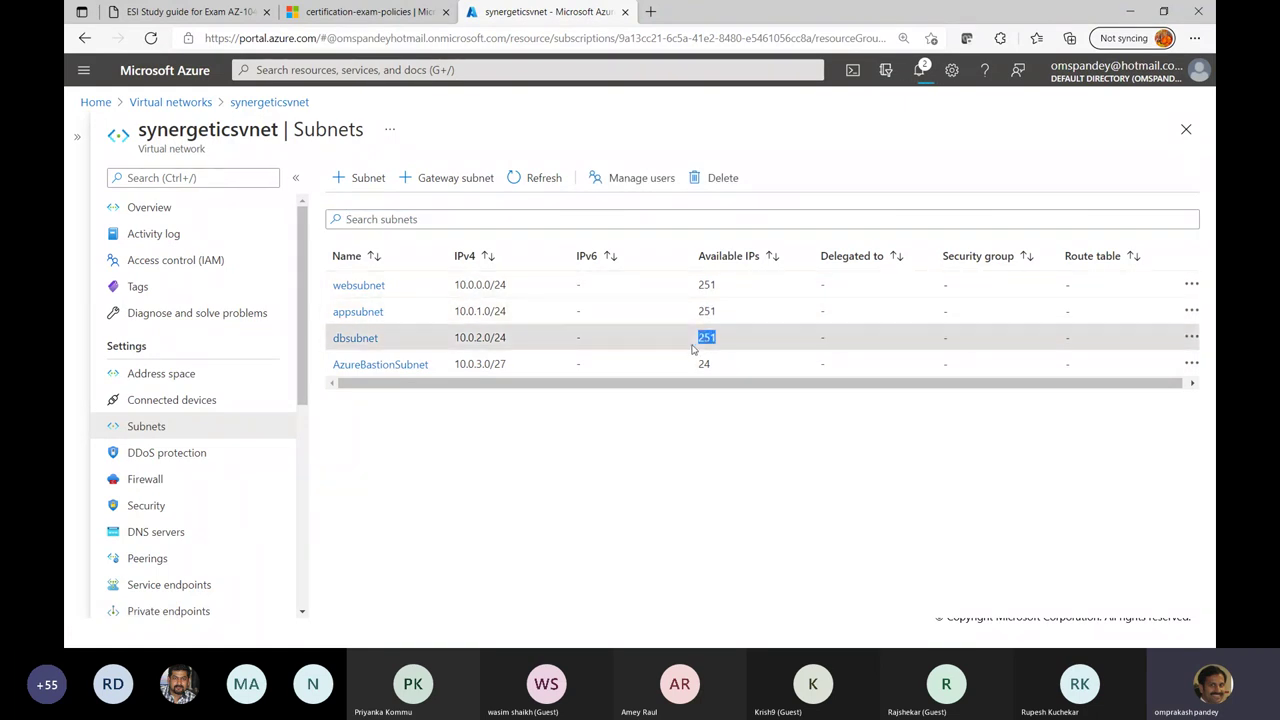
triple_click(707, 285)
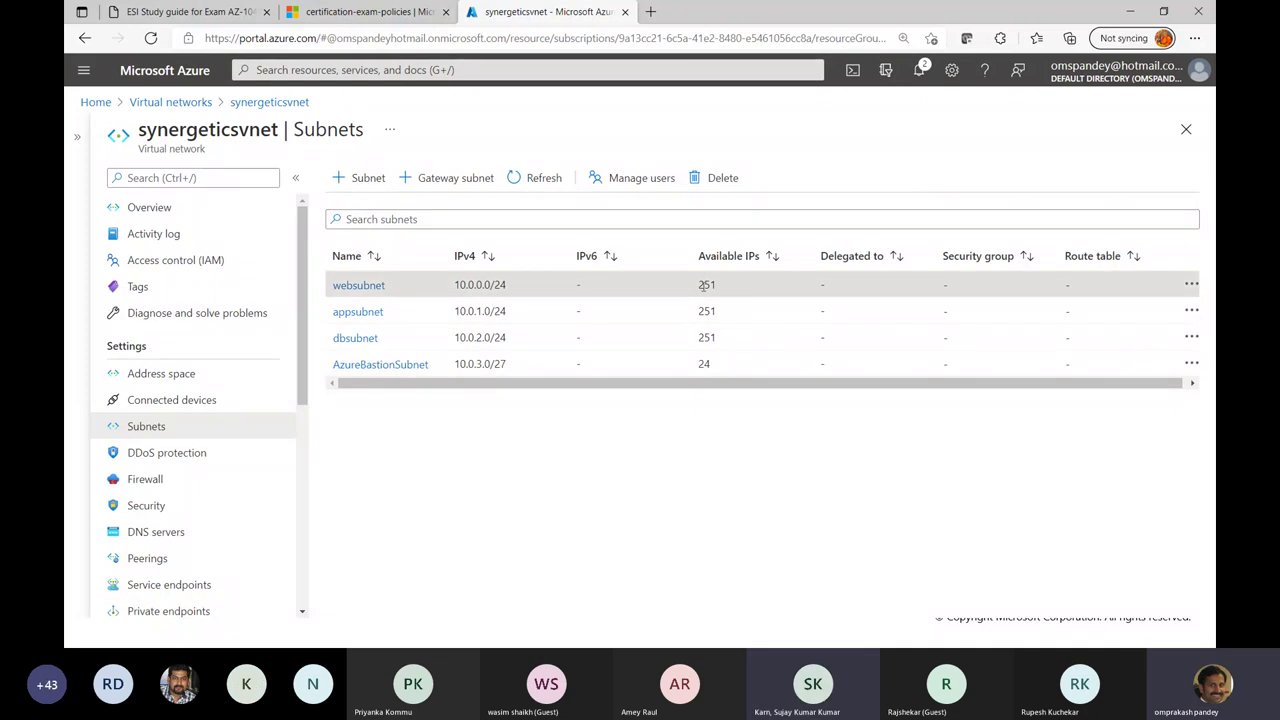
Step: Start adding a subnet to examine the Azure reserved addresses in its range, and discard the unsaved subnet
left_click(366, 178)
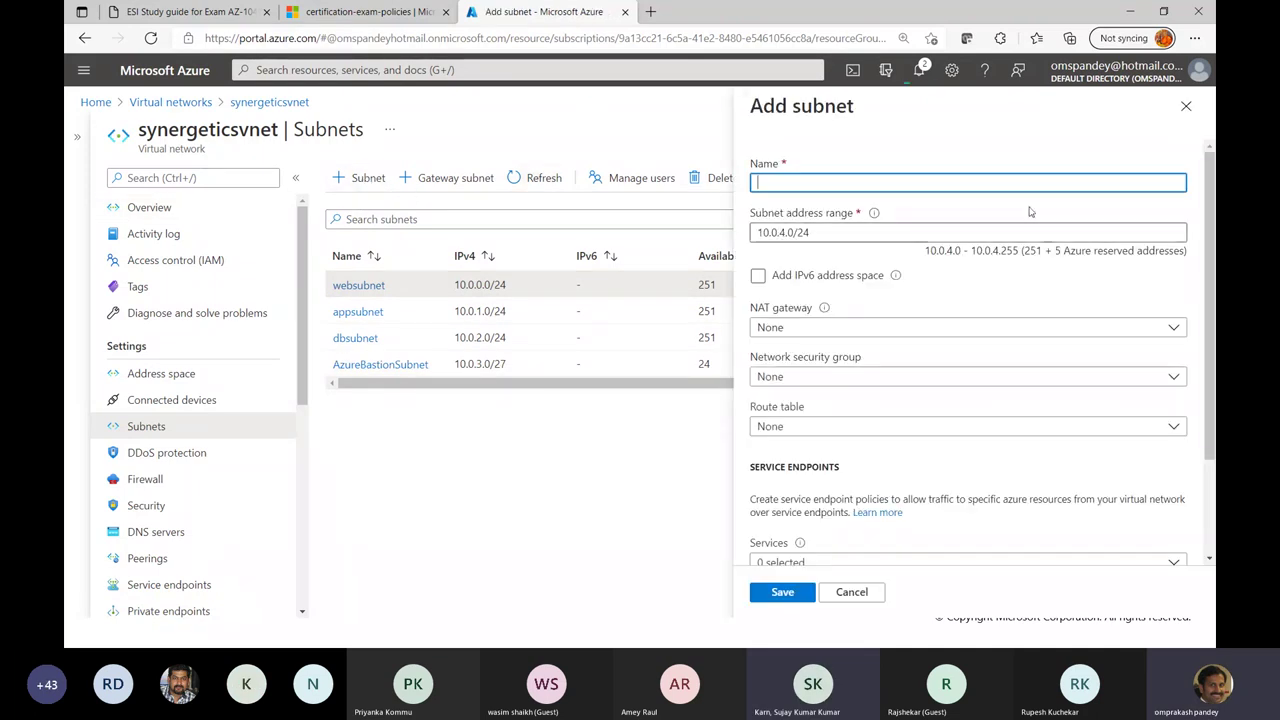
left_click_drag(1059, 253, 1192, 254)
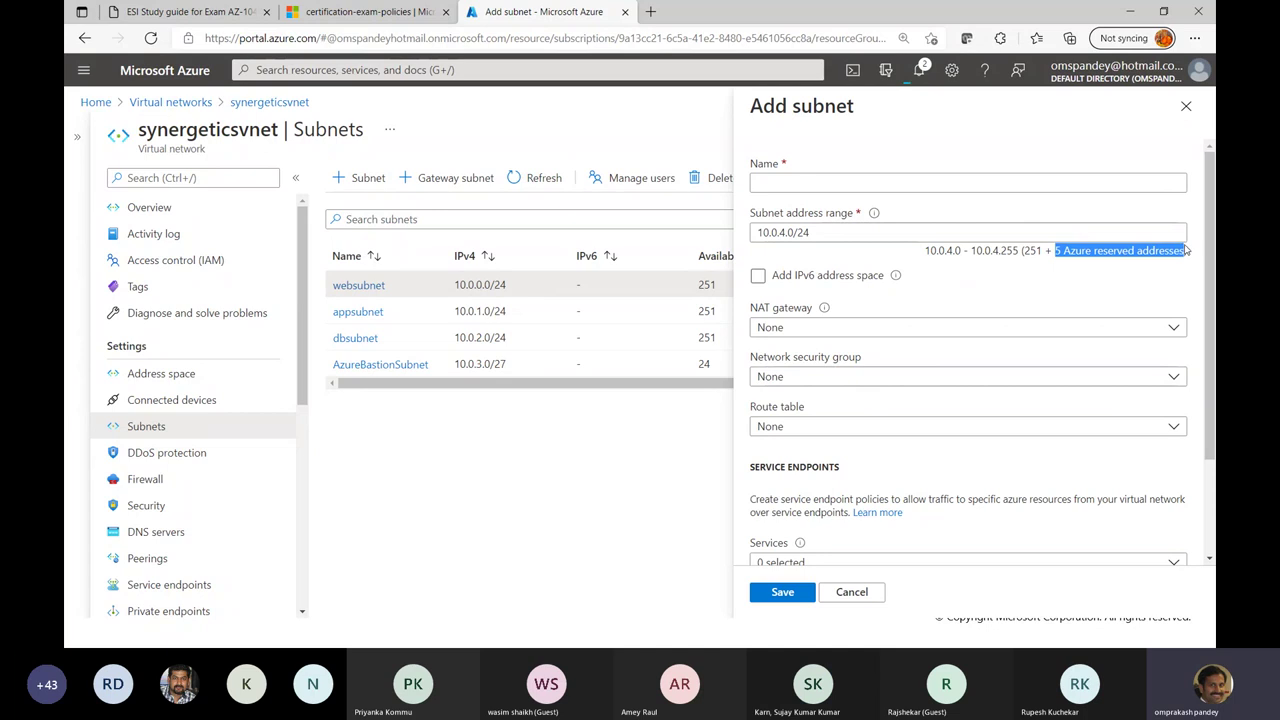
left_click_drag(1044, 251, 1190, 256)
left_click(1062, 277)
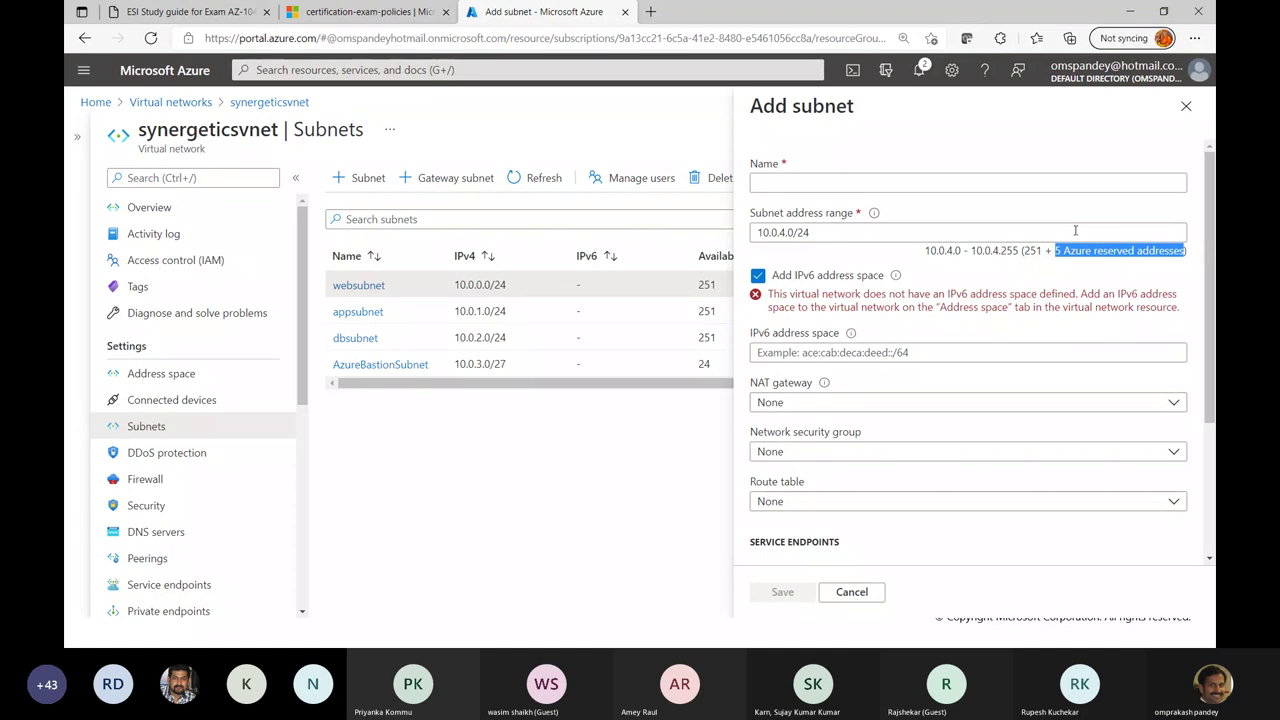
left_click(852, 592)
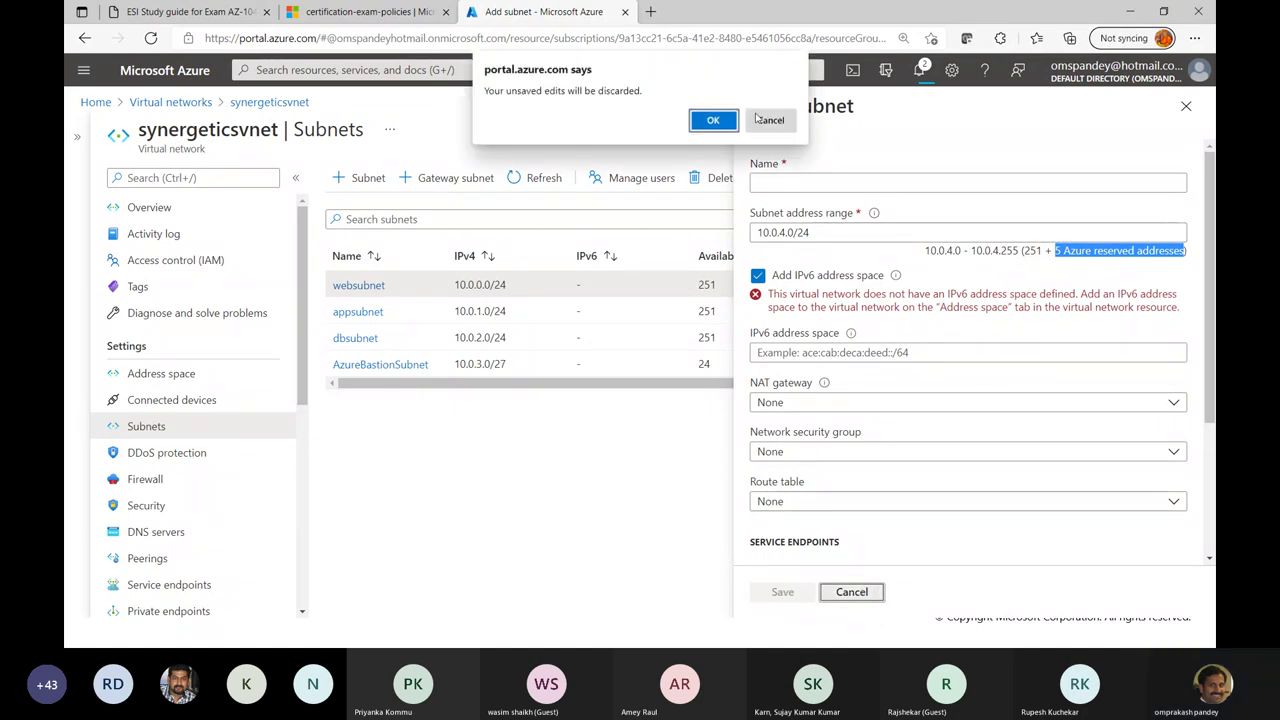
left_click(711, 120)
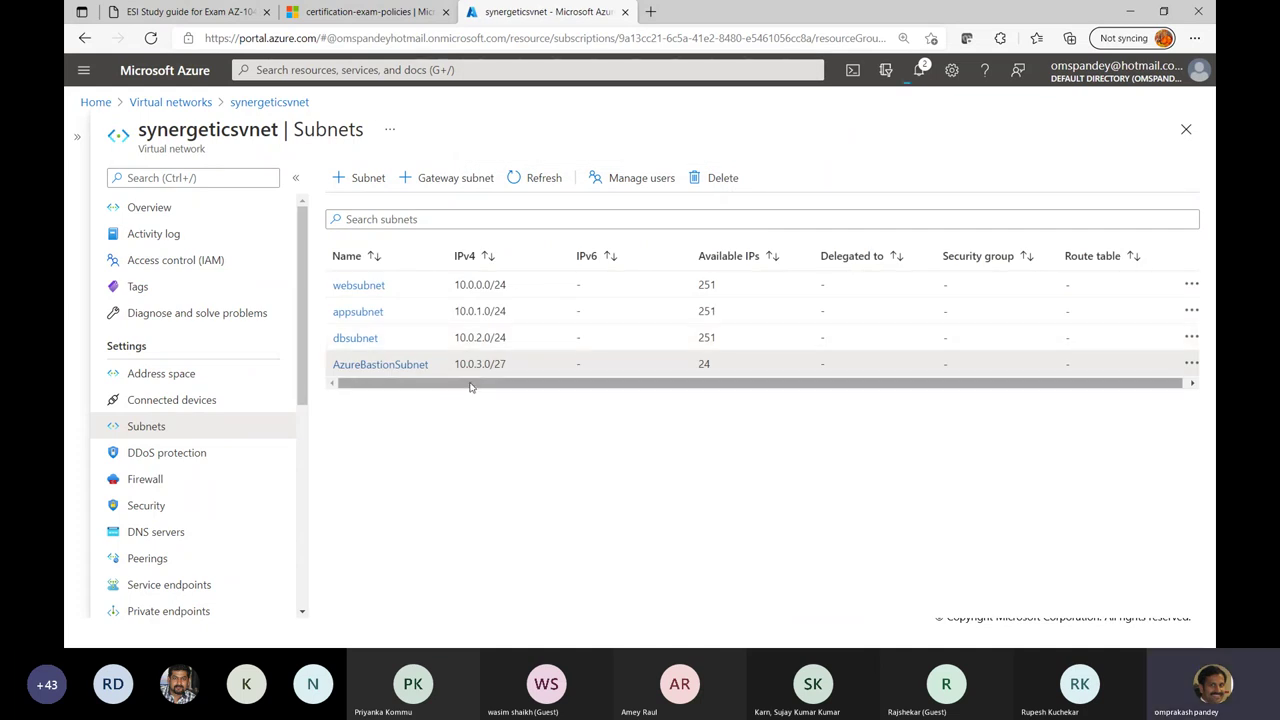
Step: Open synergeticsbastion from the list of all resources and refresh its overview to check the provisioning state
scroll(471, 385, "right", 1)
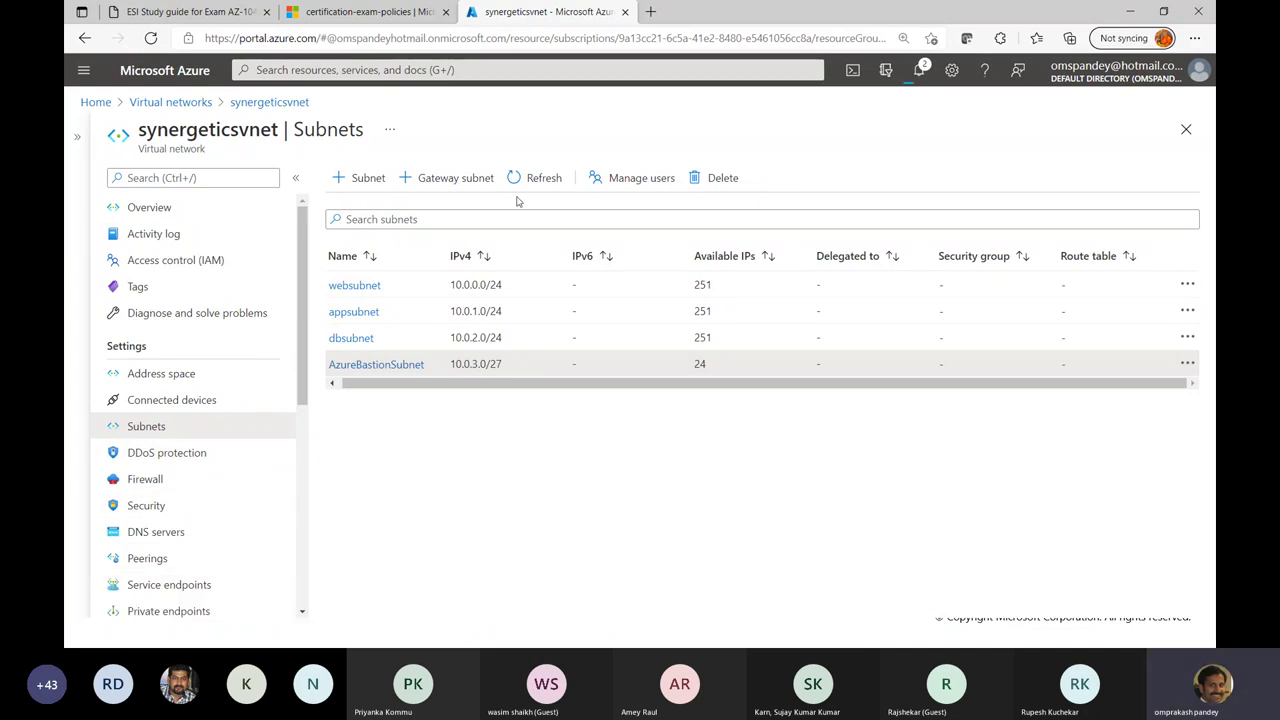
left_click(85, 72)
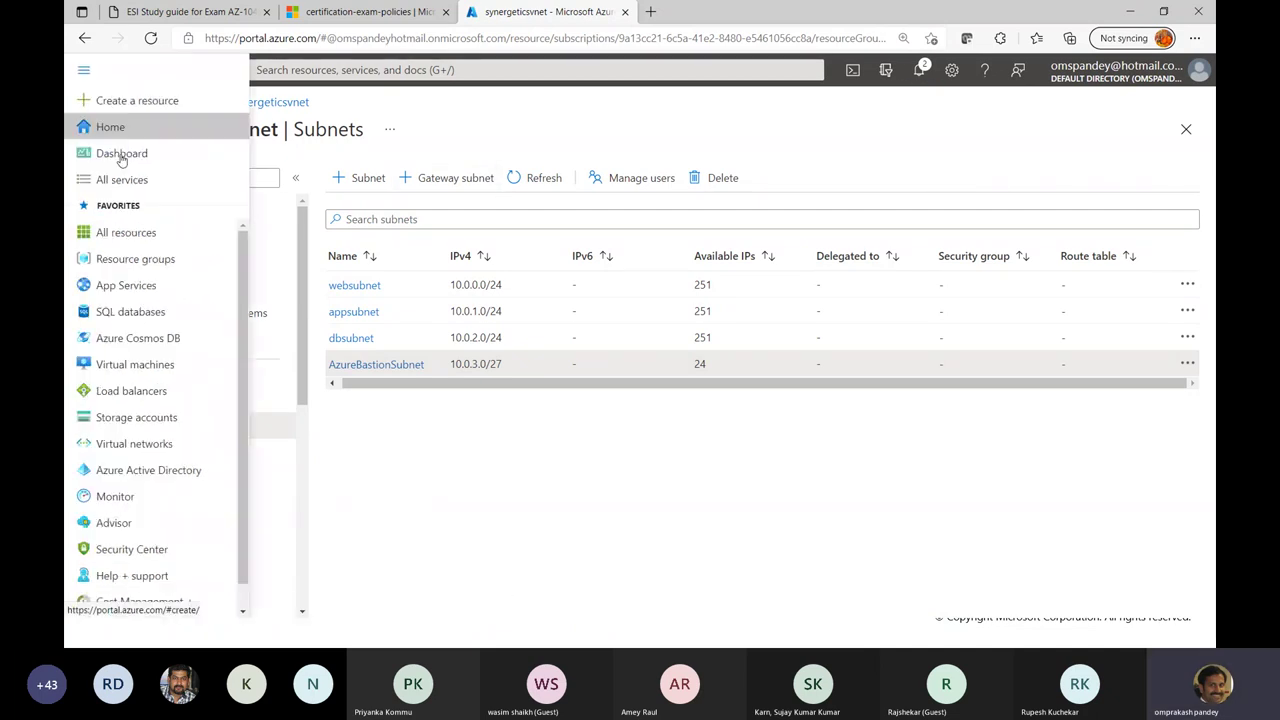
left_click(121, 234)
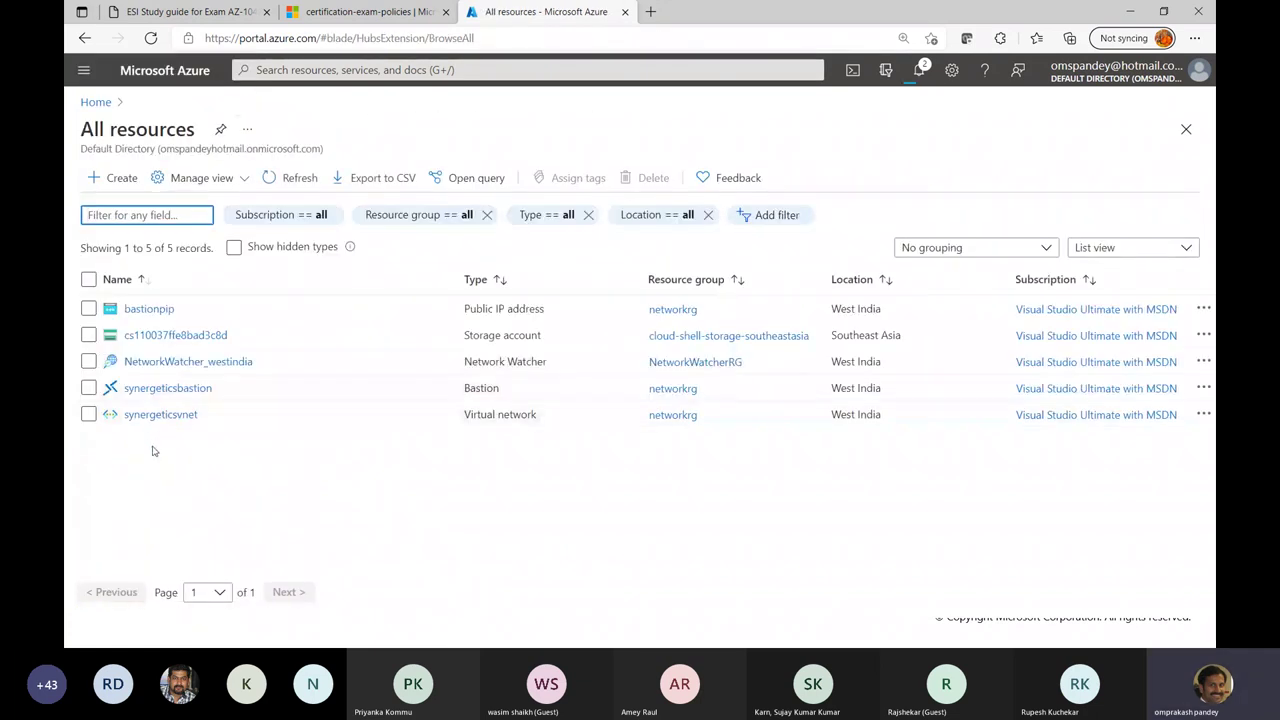
left_click(157, 389)
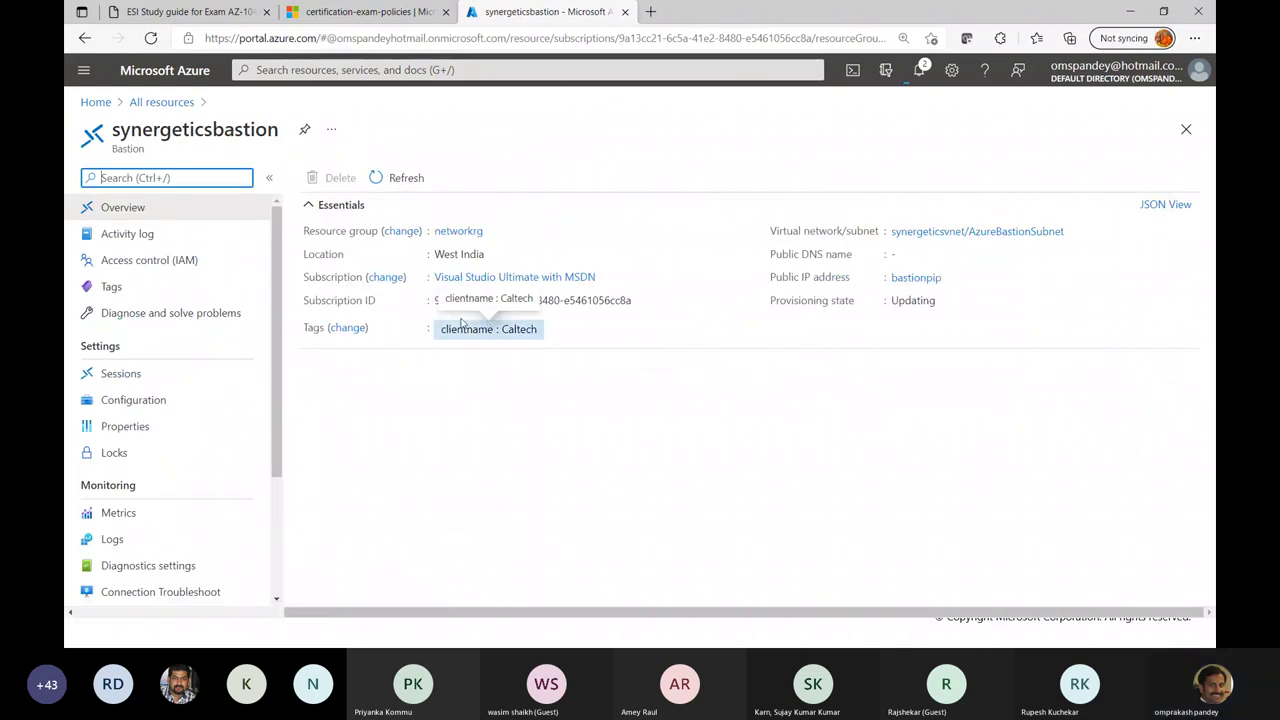
left_click(393, 177)
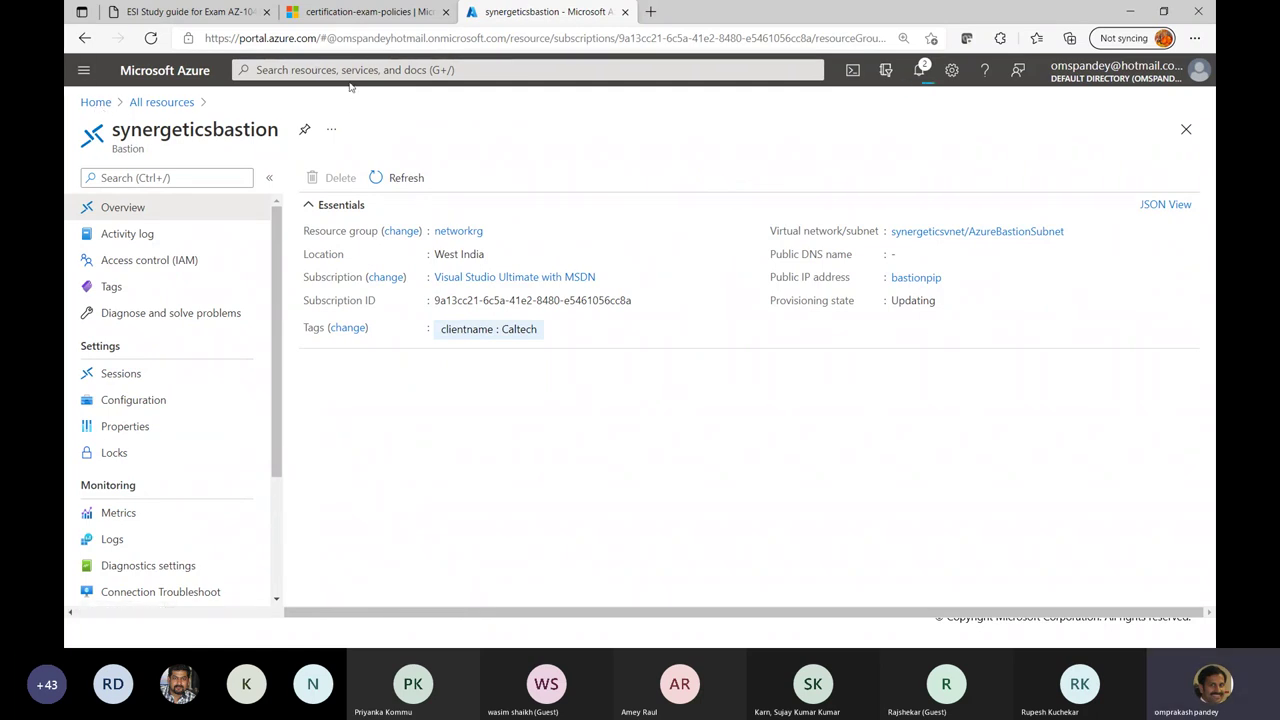
key("alt+Tab")
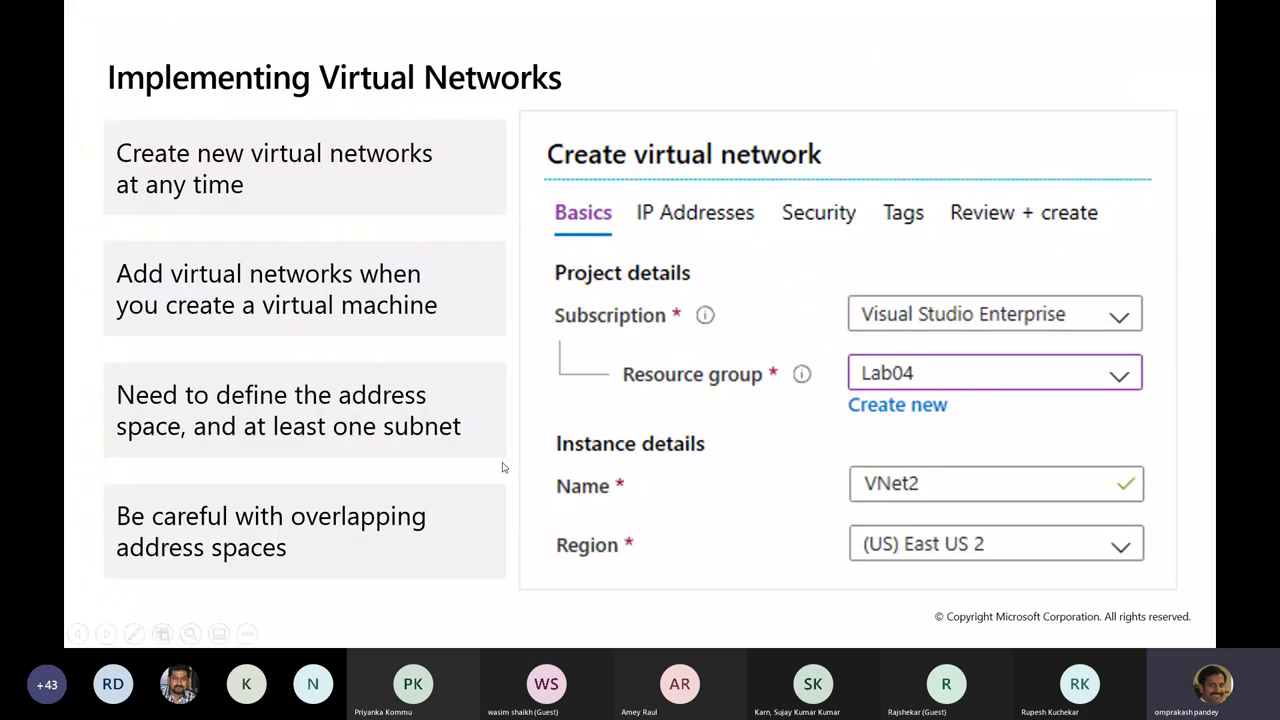
left_click(742, 550)
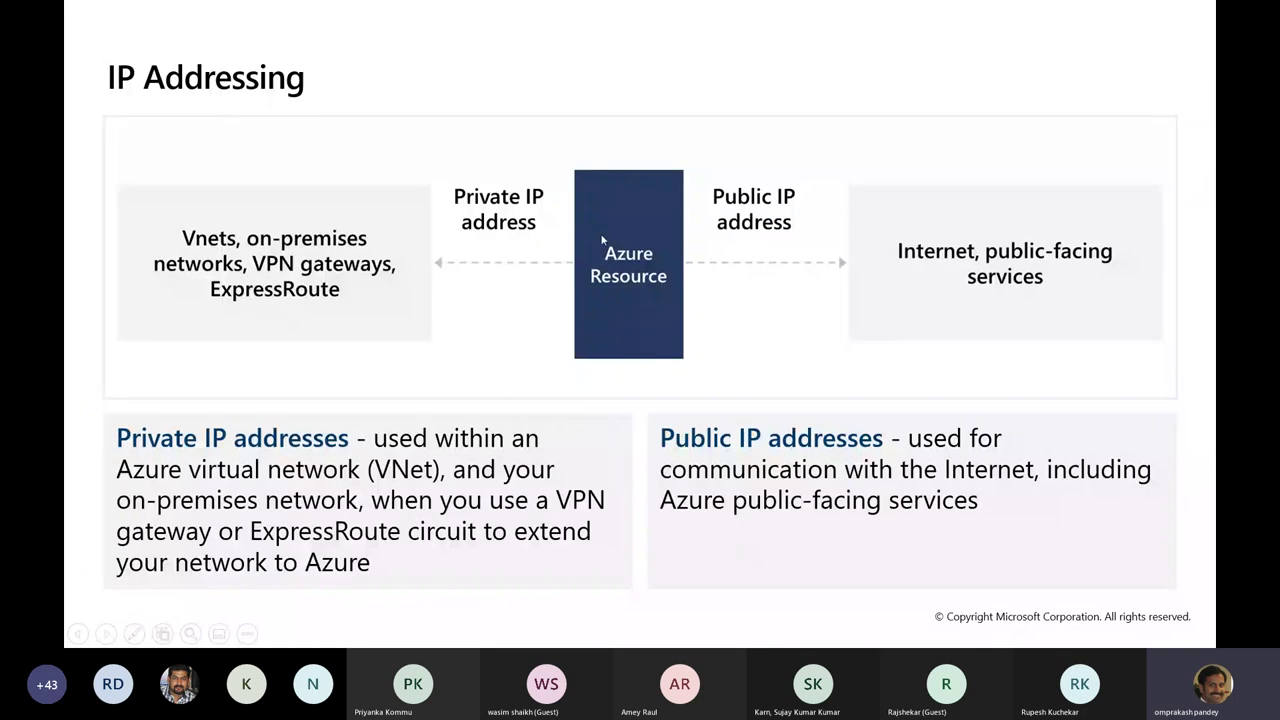
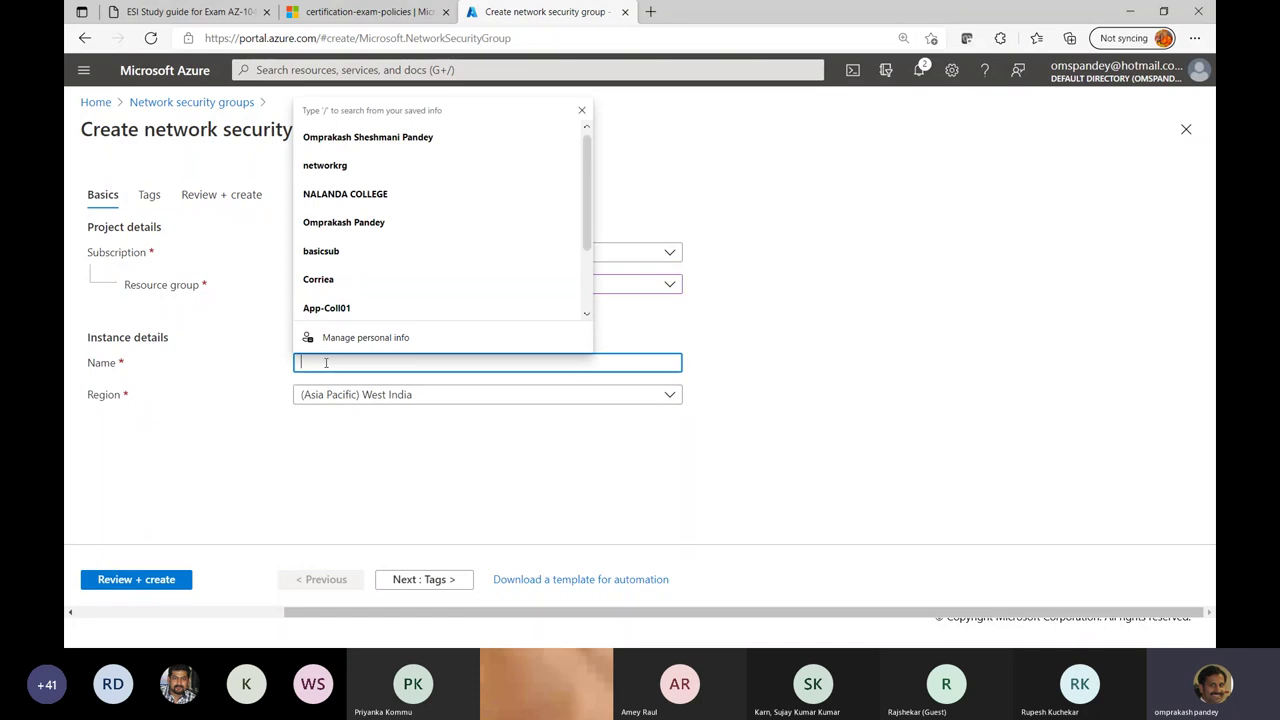
Step: Name the new network security group WebNSG and create it in resource group networkrg without tags
left_click(909, 320)
left_click(390, 358)
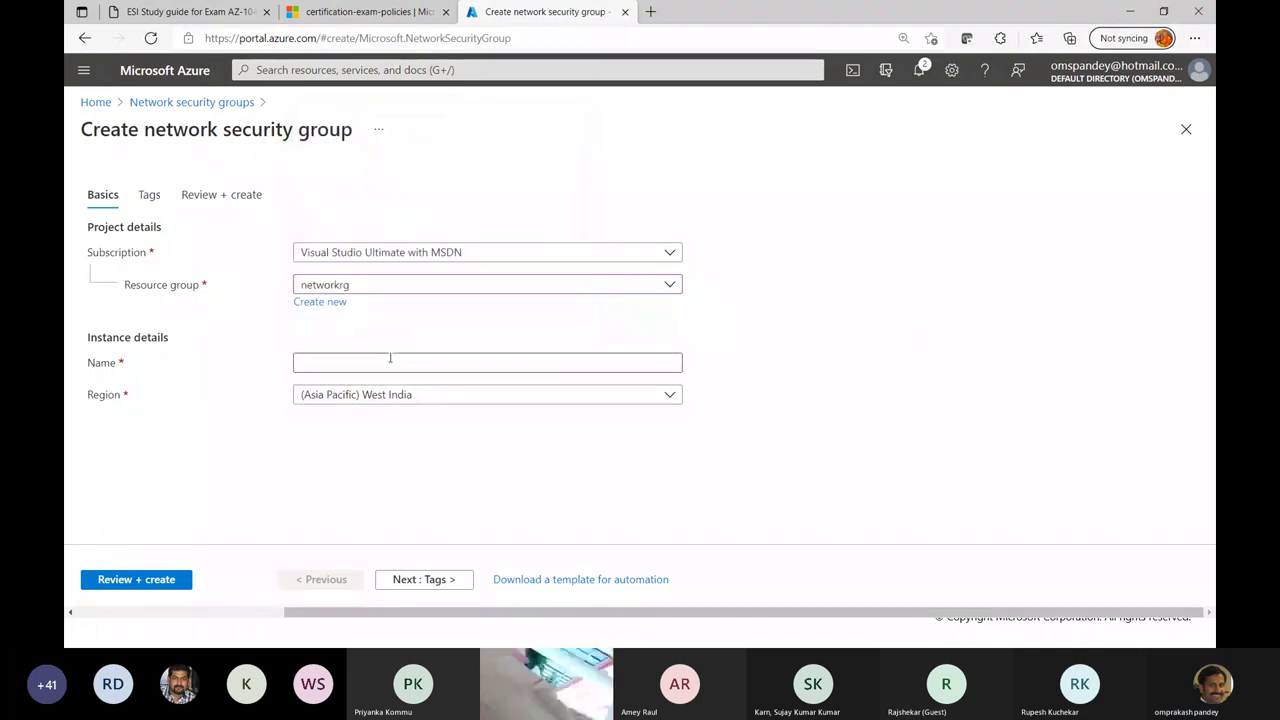
left_click(337, 362)
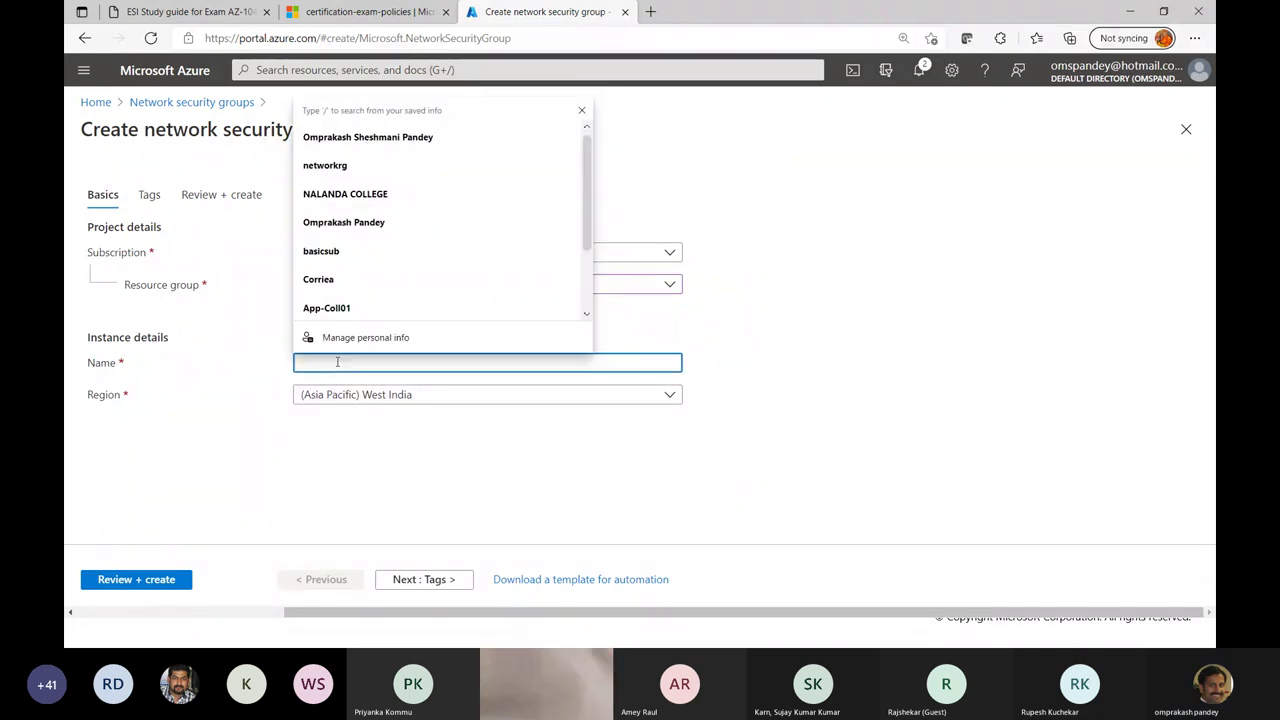
type("WebNSG")
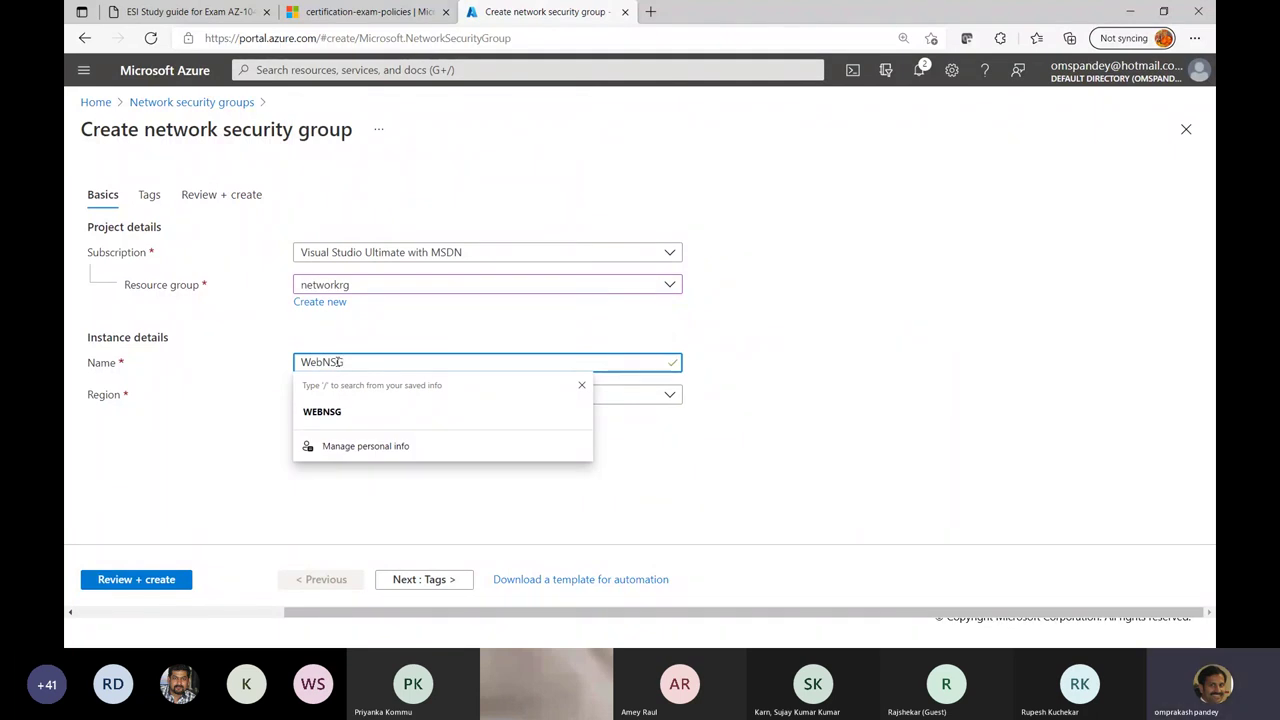
left_click(912, 337)
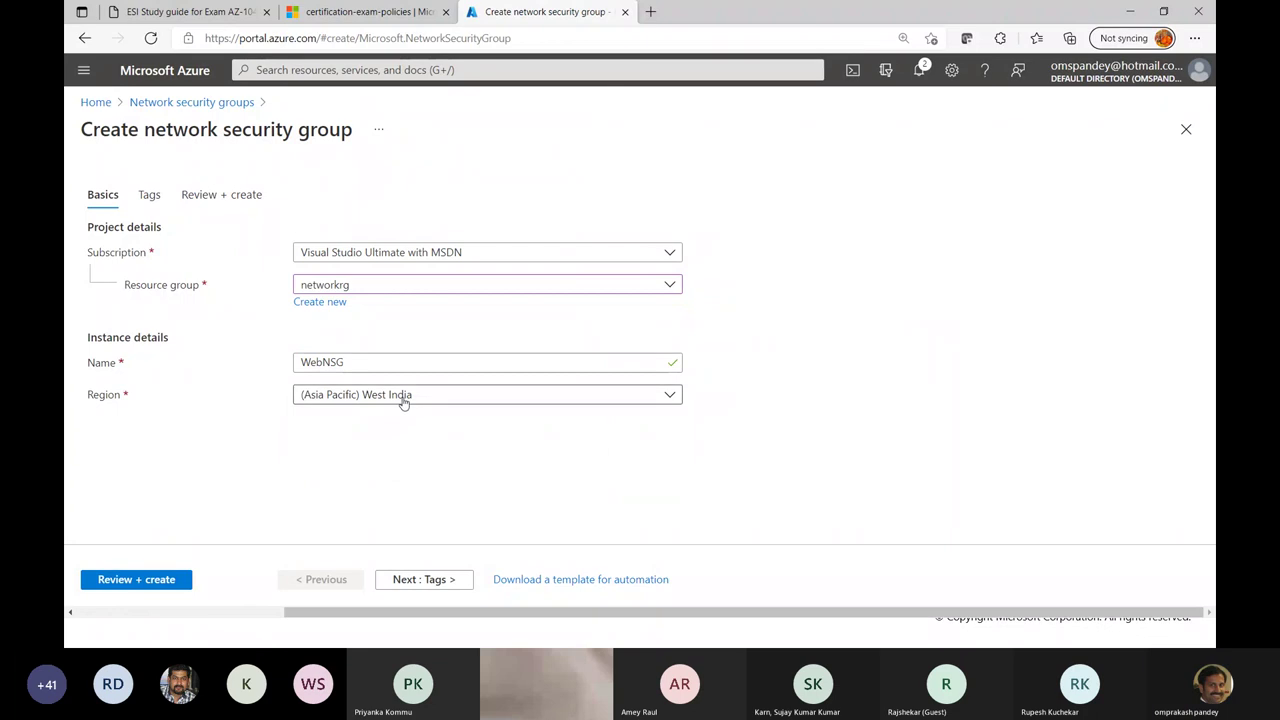
left_click(430, 580)
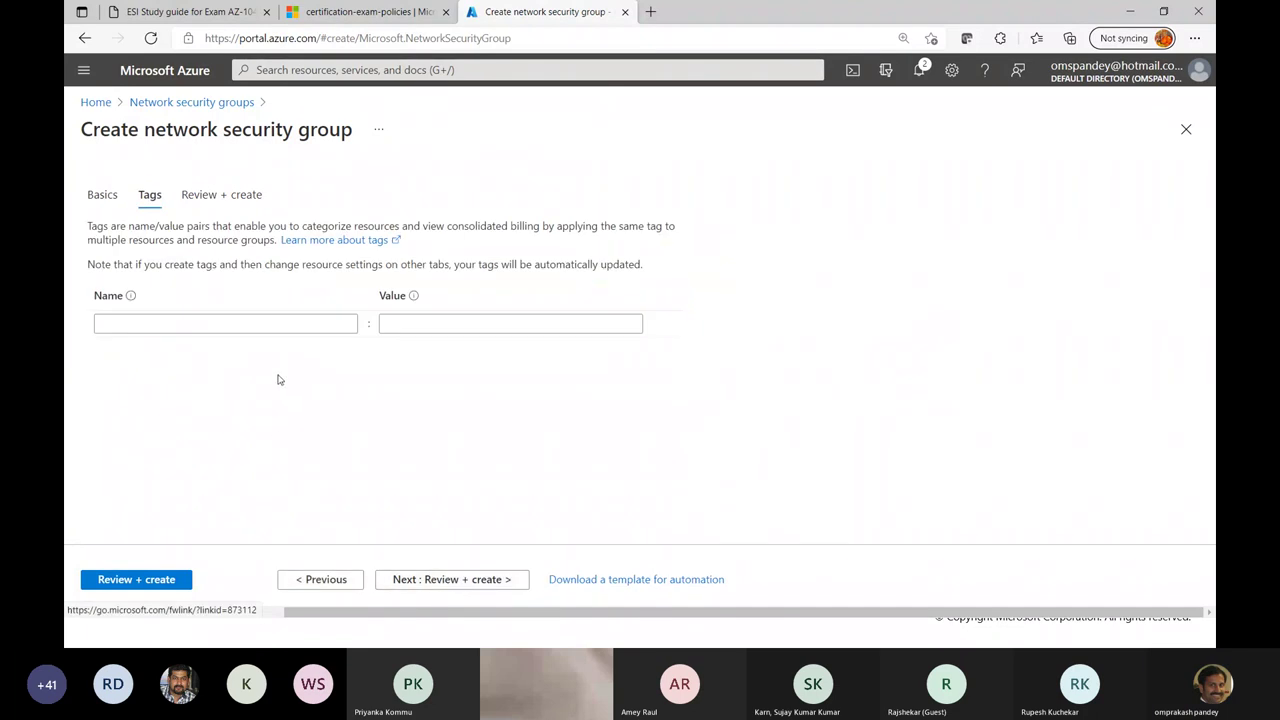
left_click(405, 580)
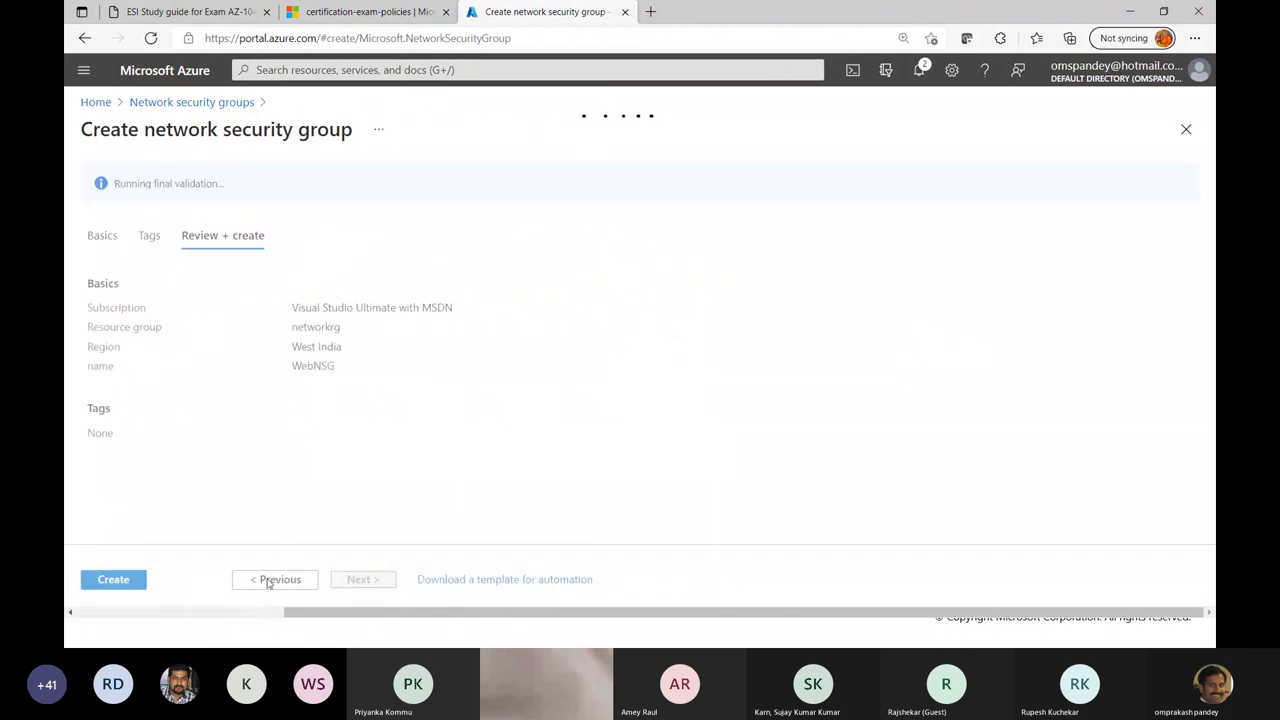
left_click(123, 585)
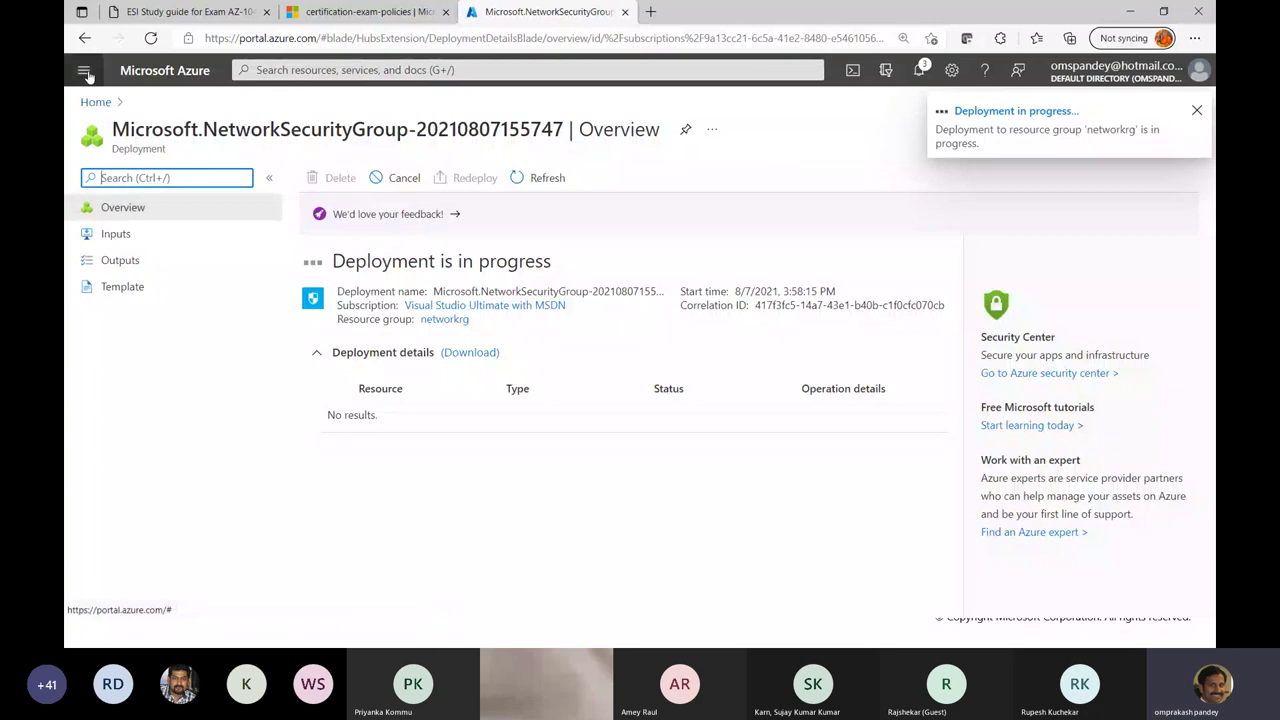
Step: Create a second network security group named AppNSG in resource group networkrg
left_click(84, 39)
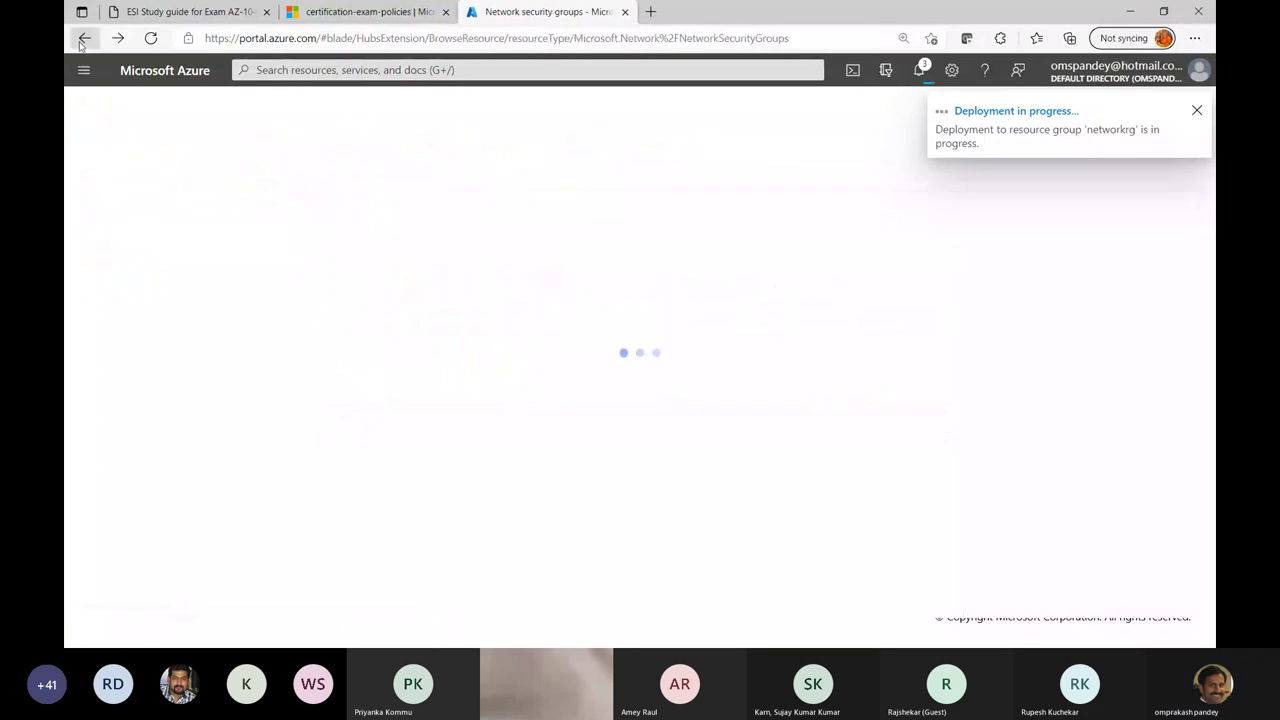
left_click(620, 470)
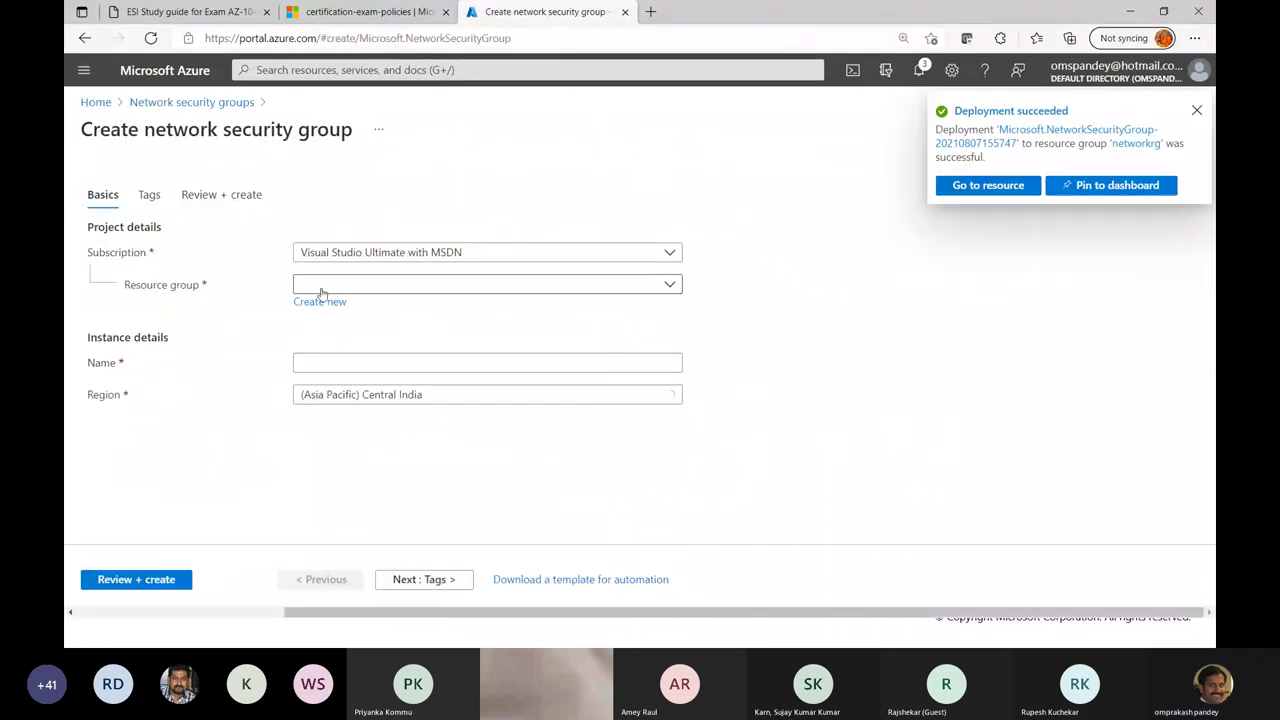
left_click(334, 289)
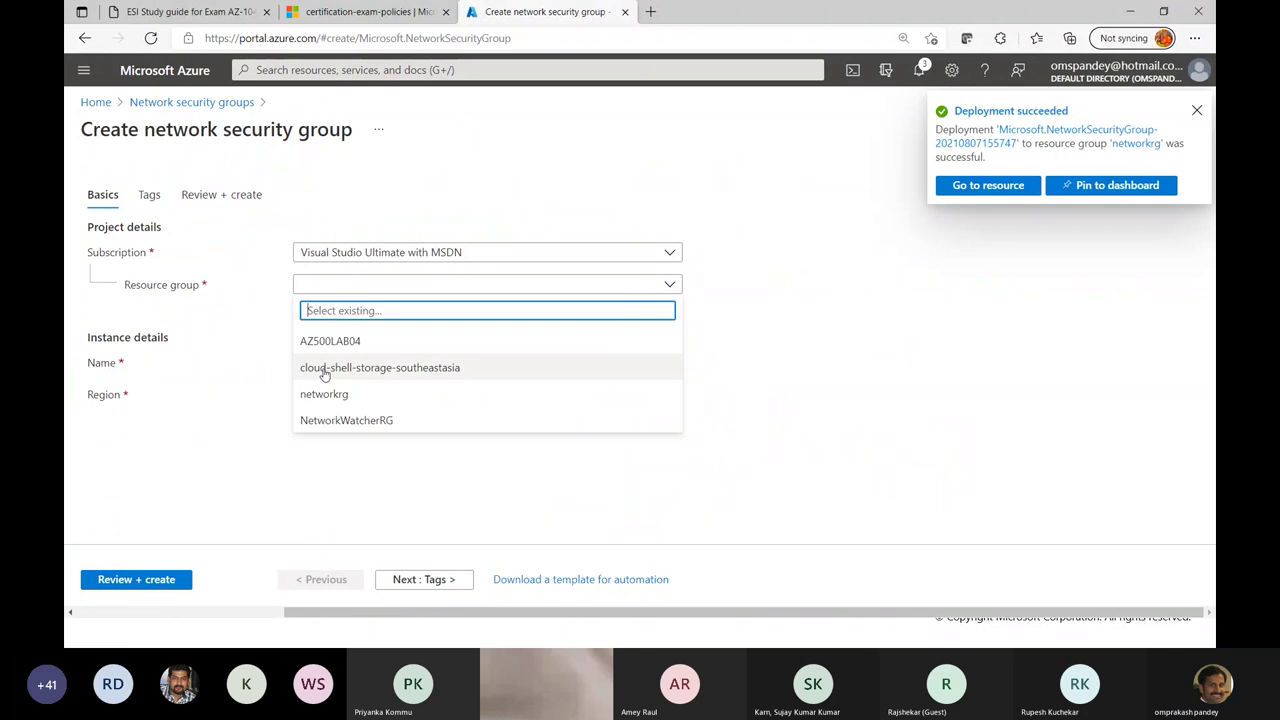
left_click(336, 391)
left_click(338, 362)
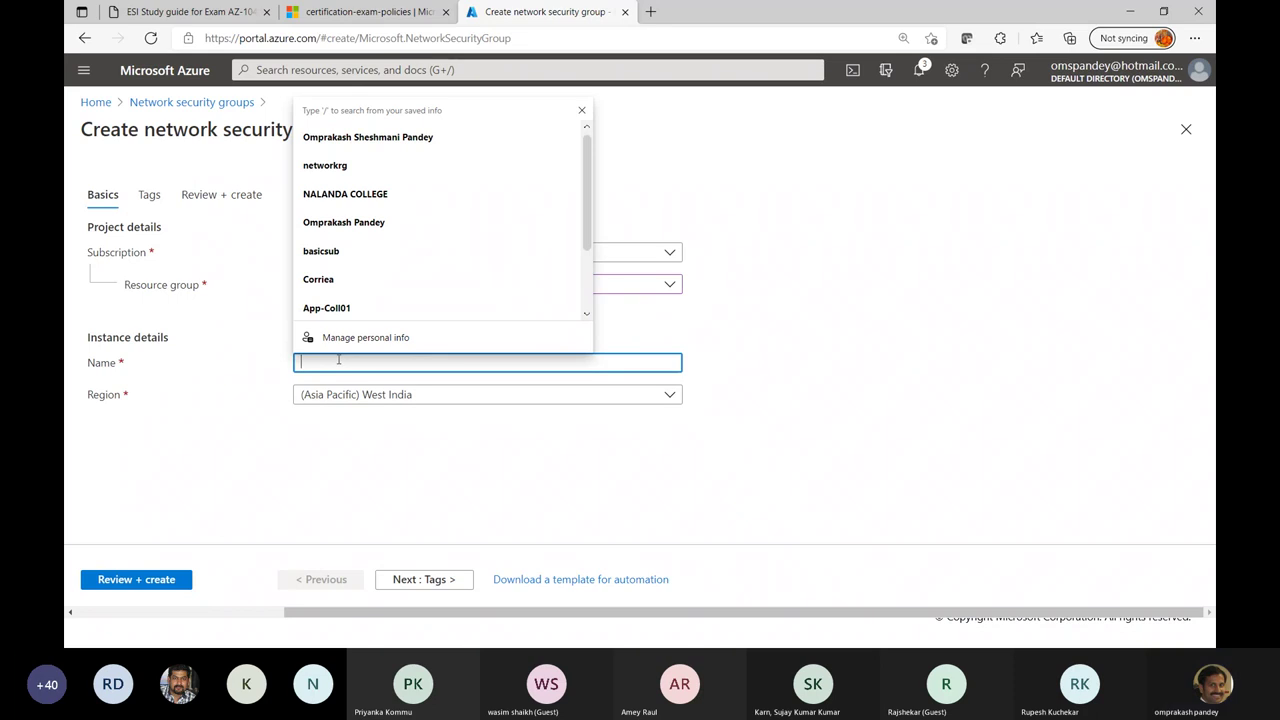
type("App")
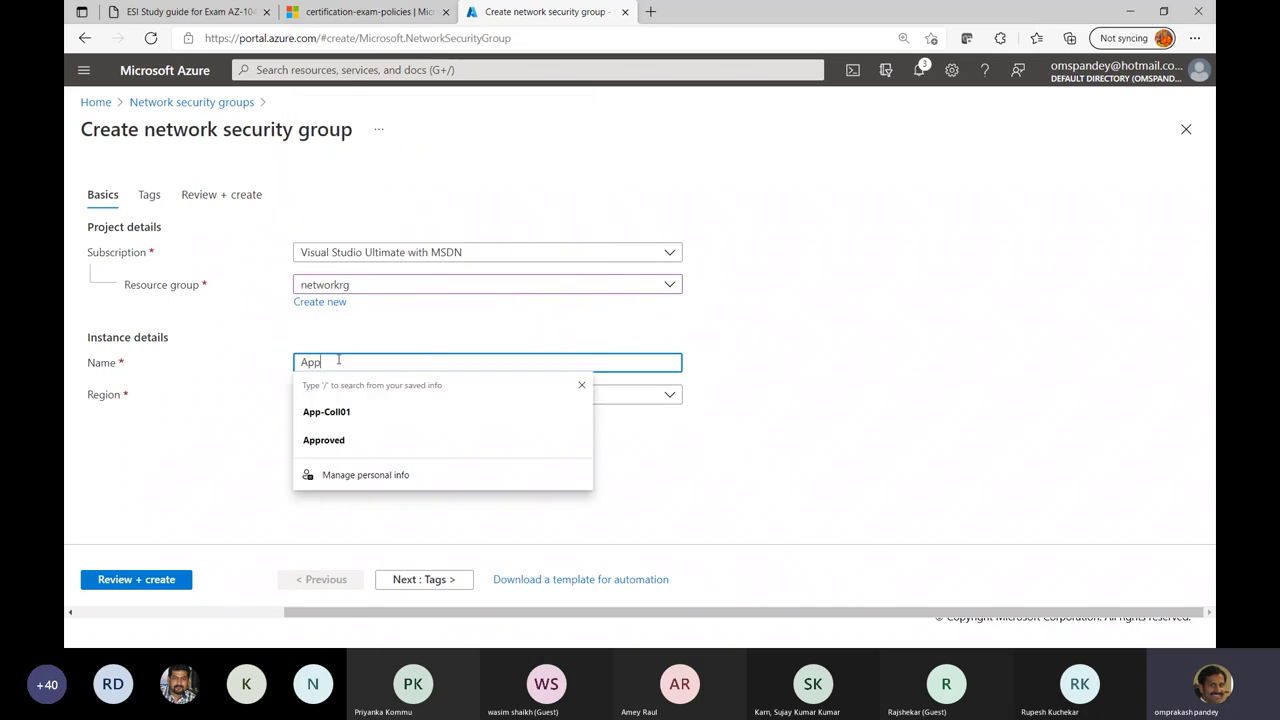
type("NSG")
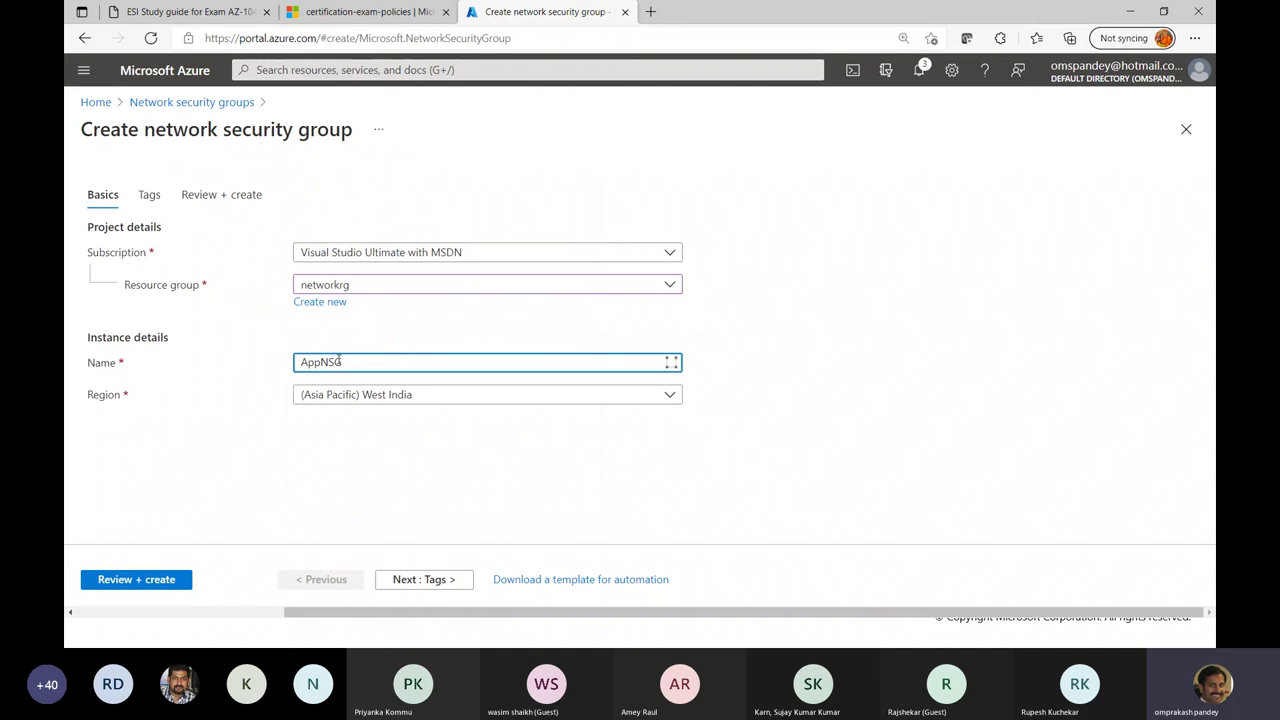
left_click(171, 583)
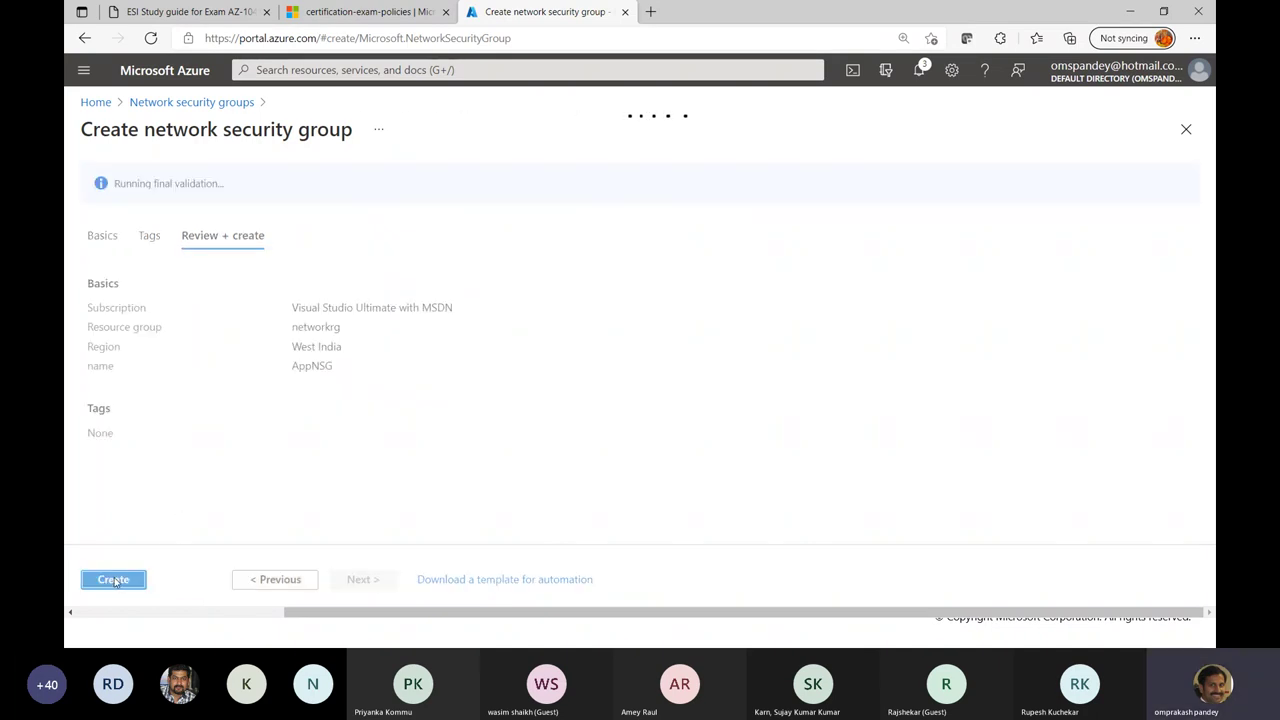
left_click(114, 580)
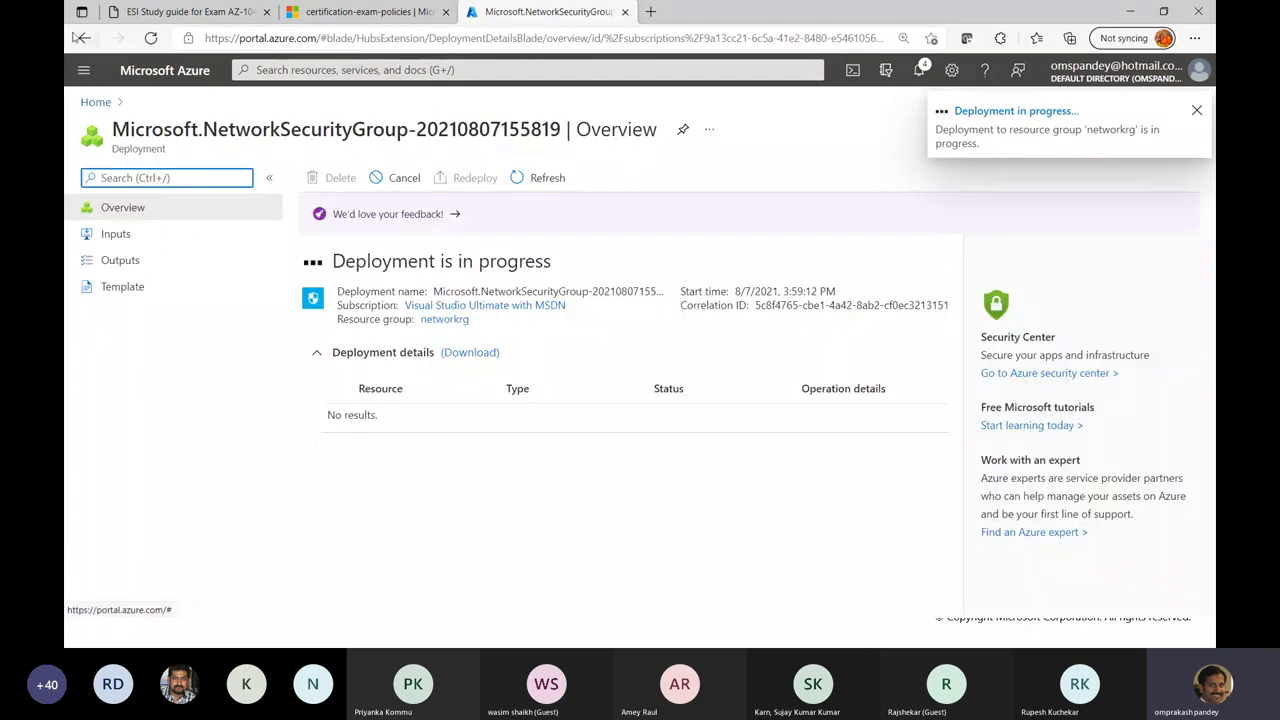
Step: Create a third network security group named DBNSG in resource group networkrg
left_click(84, 38)
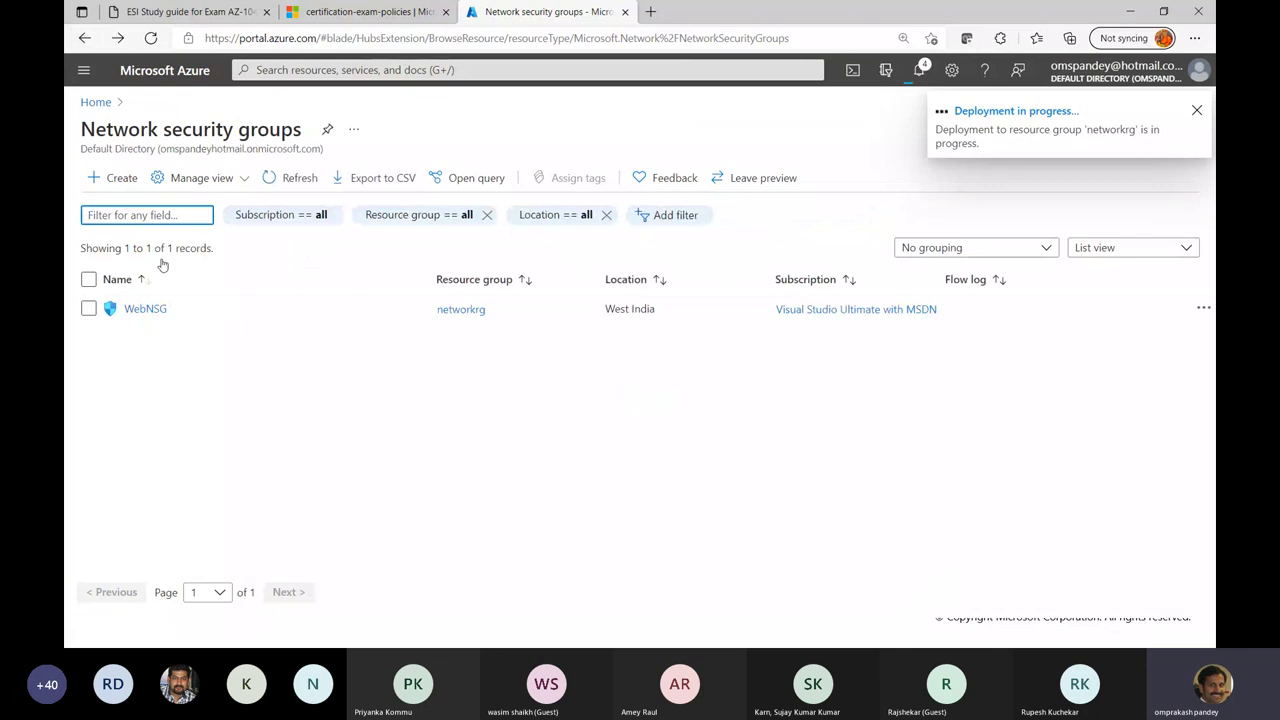
left_click(122, 178)
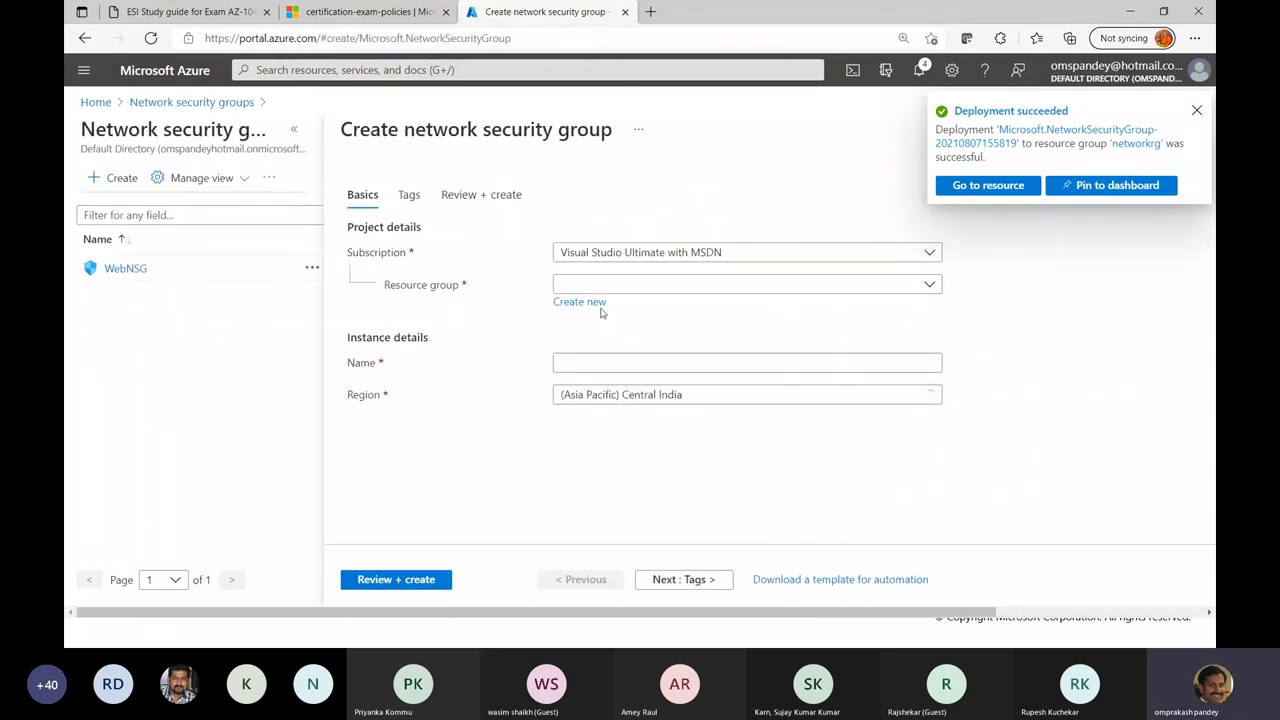
left_click(600, 285)
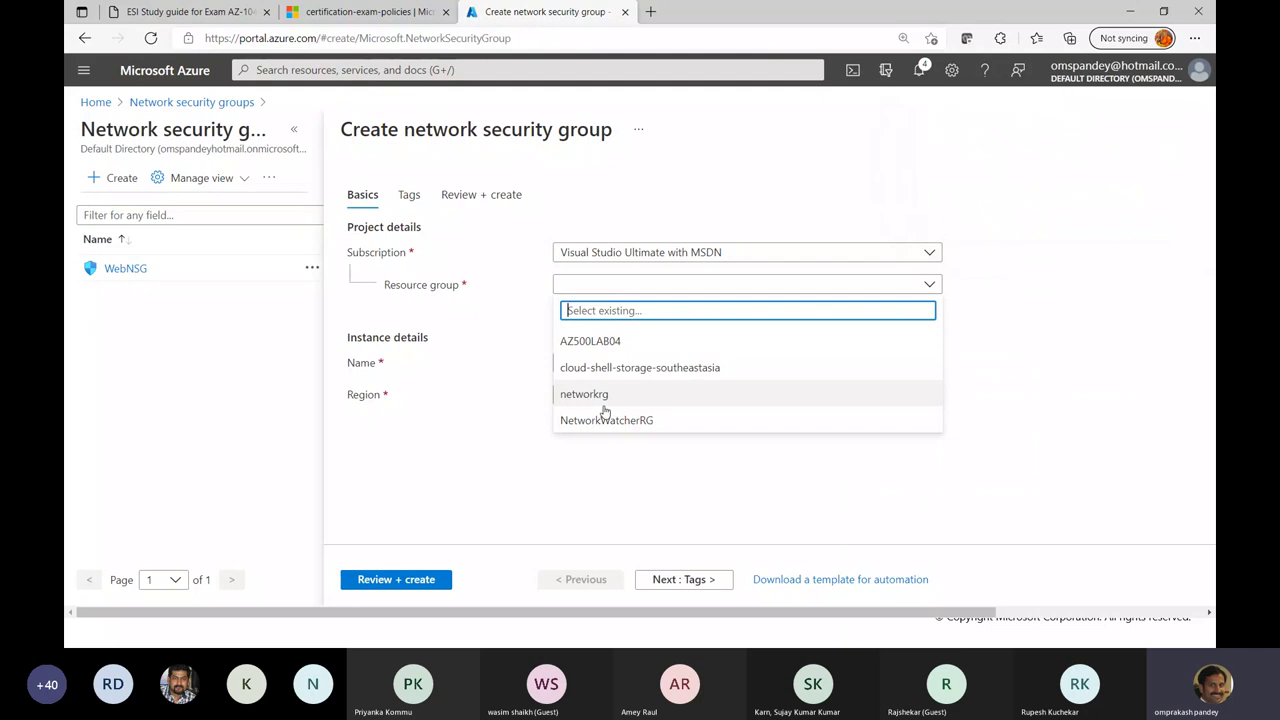
left_click(570, 396)
left_click(577, 364)
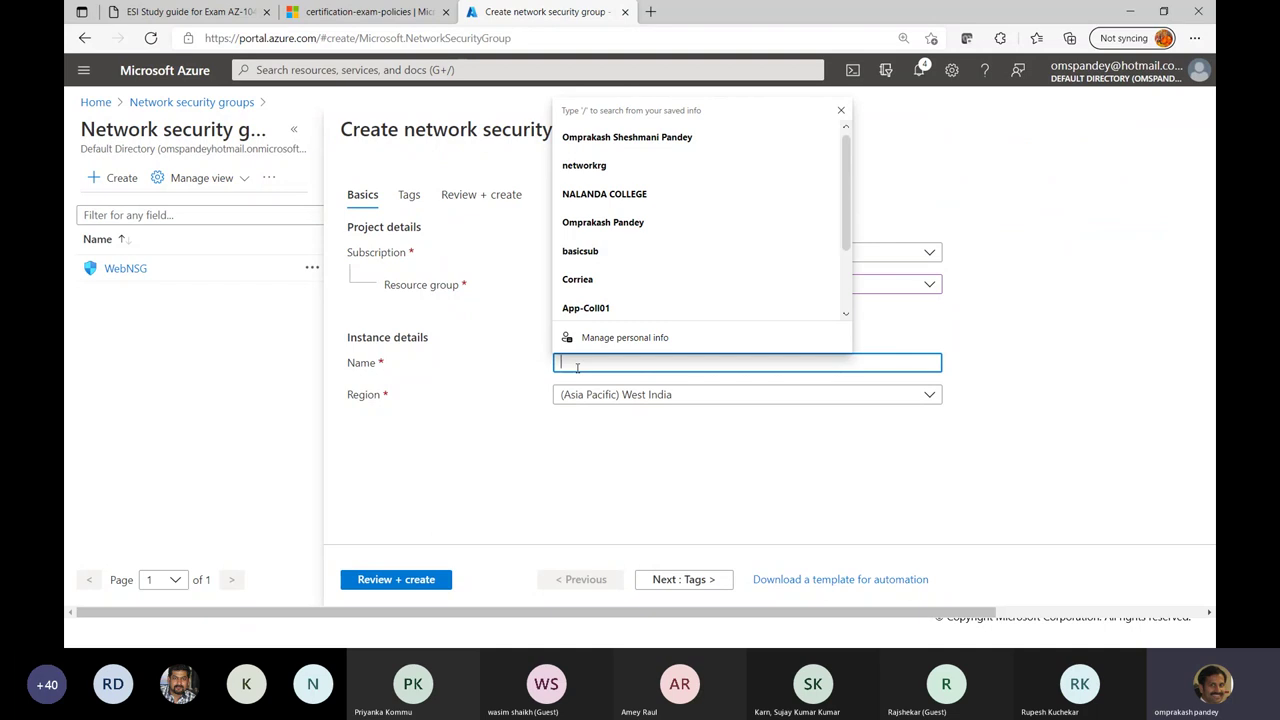
type("DBNSG")
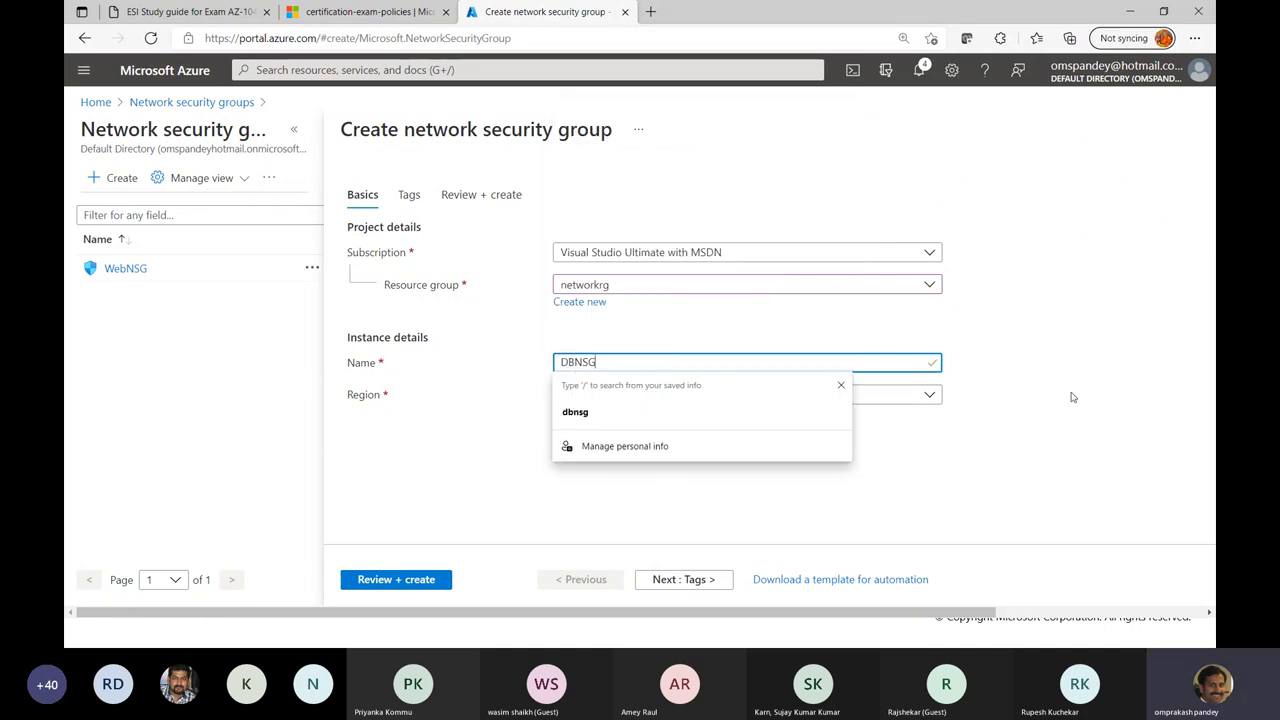
left_click(1010, 384)
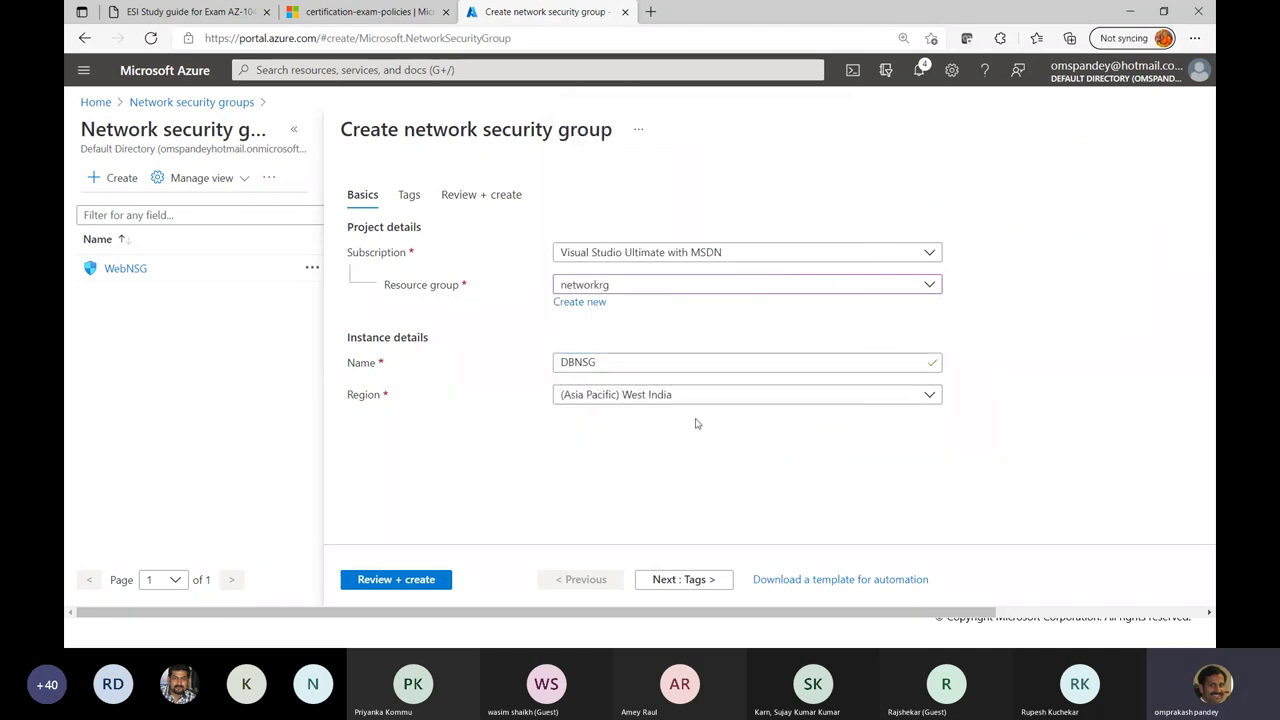
left_click(388, 580)
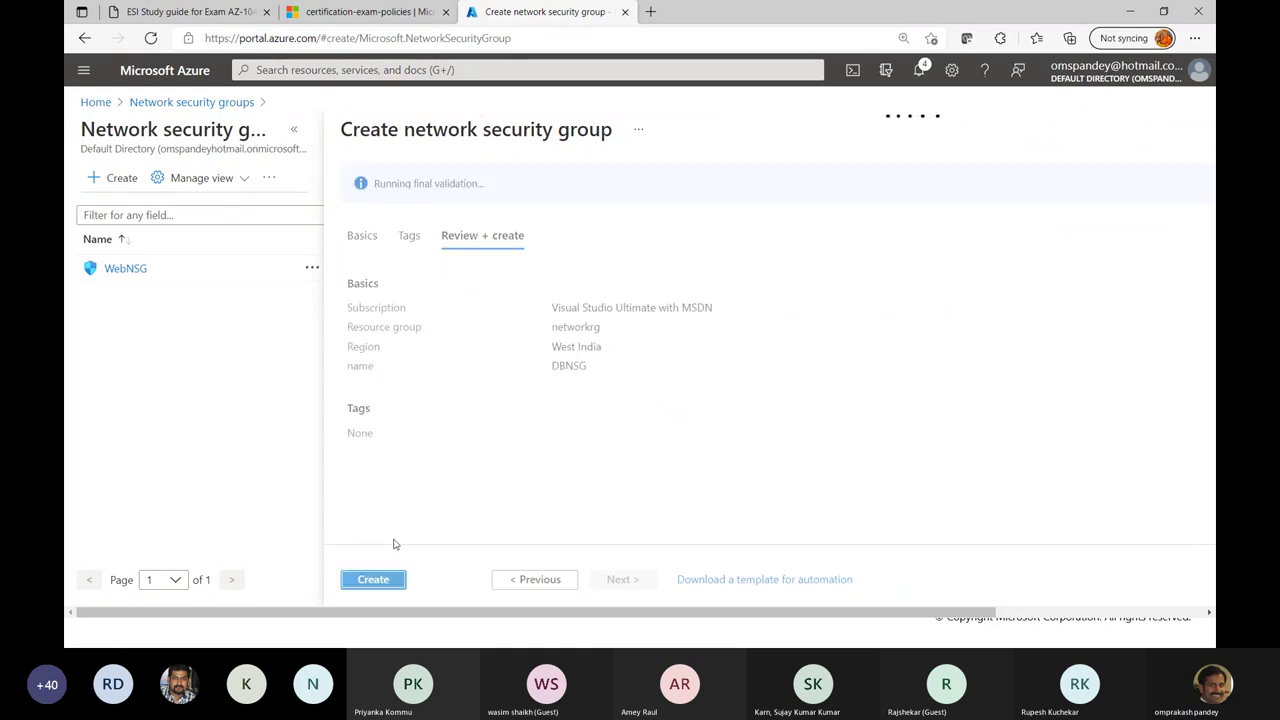
left_click(385, 581)
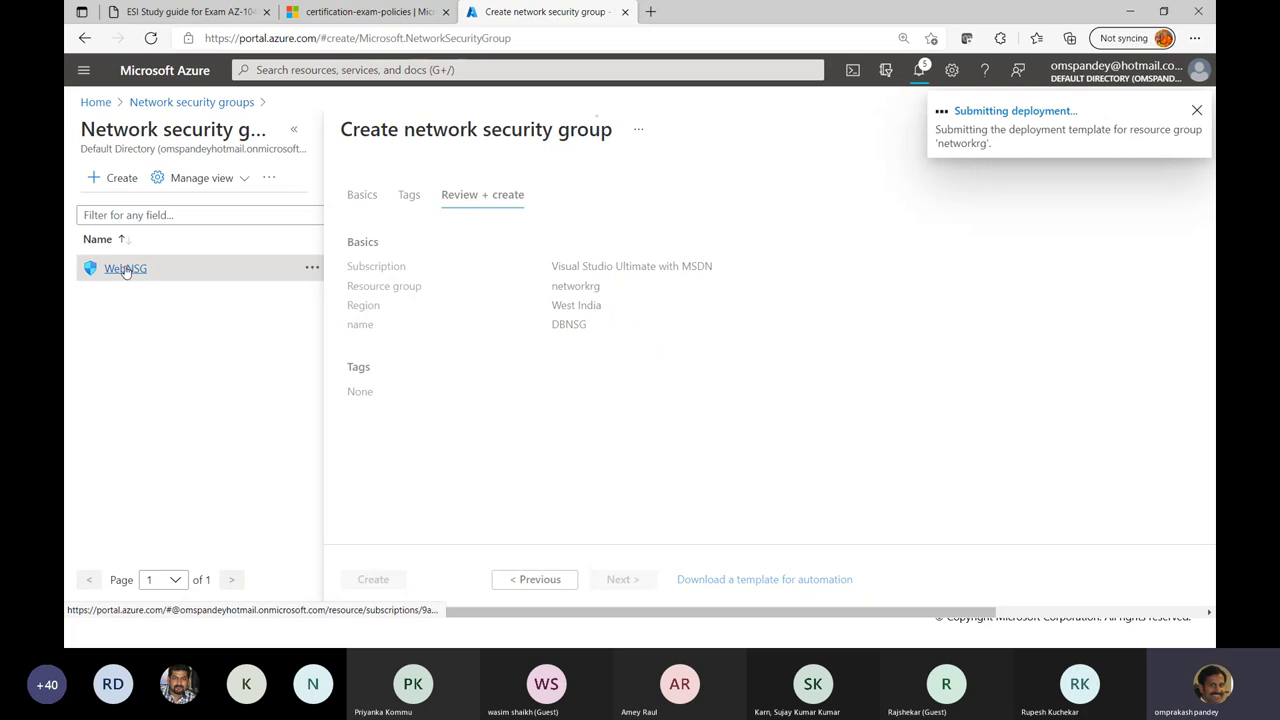
Step: Open WebNSG from the list of all resources and examine its default inbound and outbound security rules
left_click(84, 70)
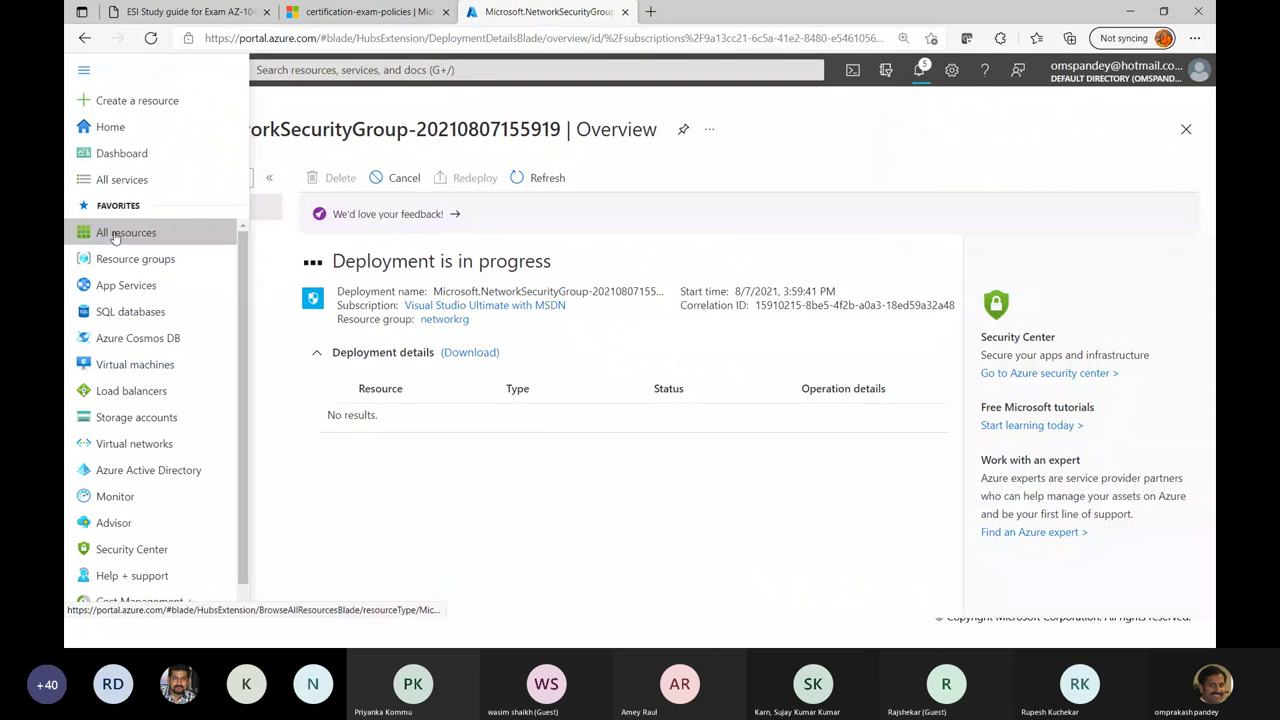
left_click(122, 232)
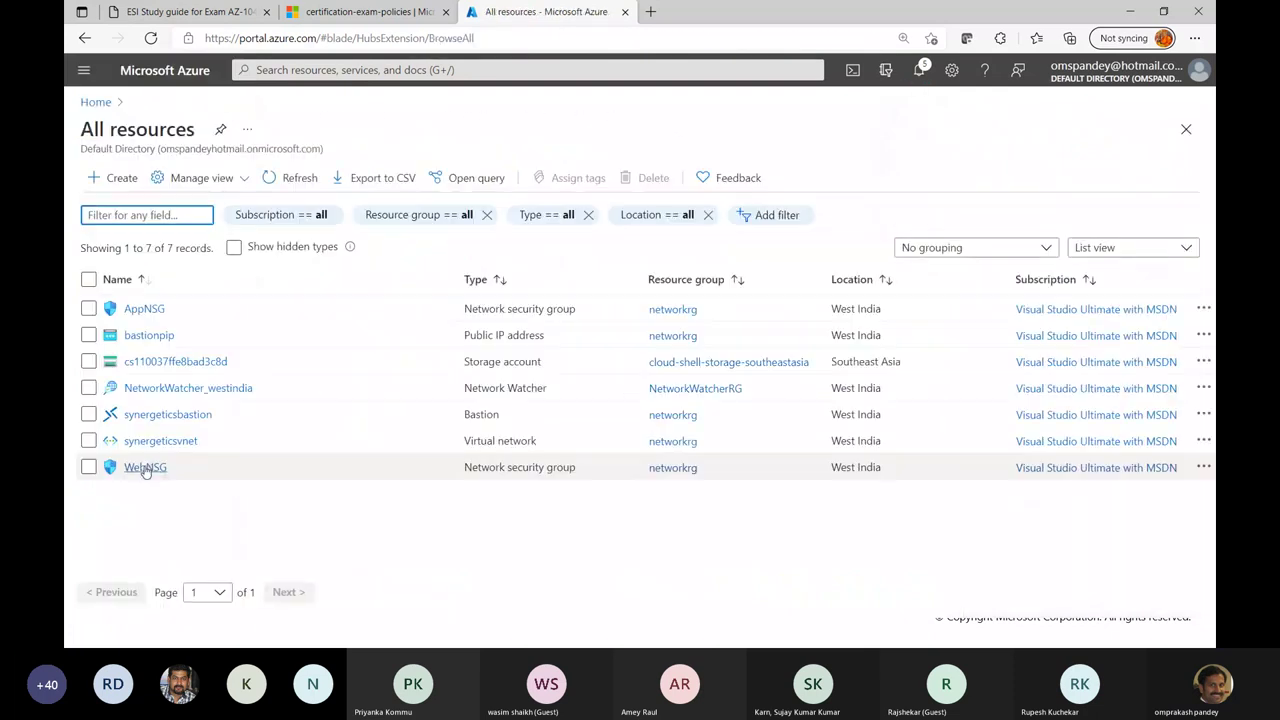
left_click(145, 467)
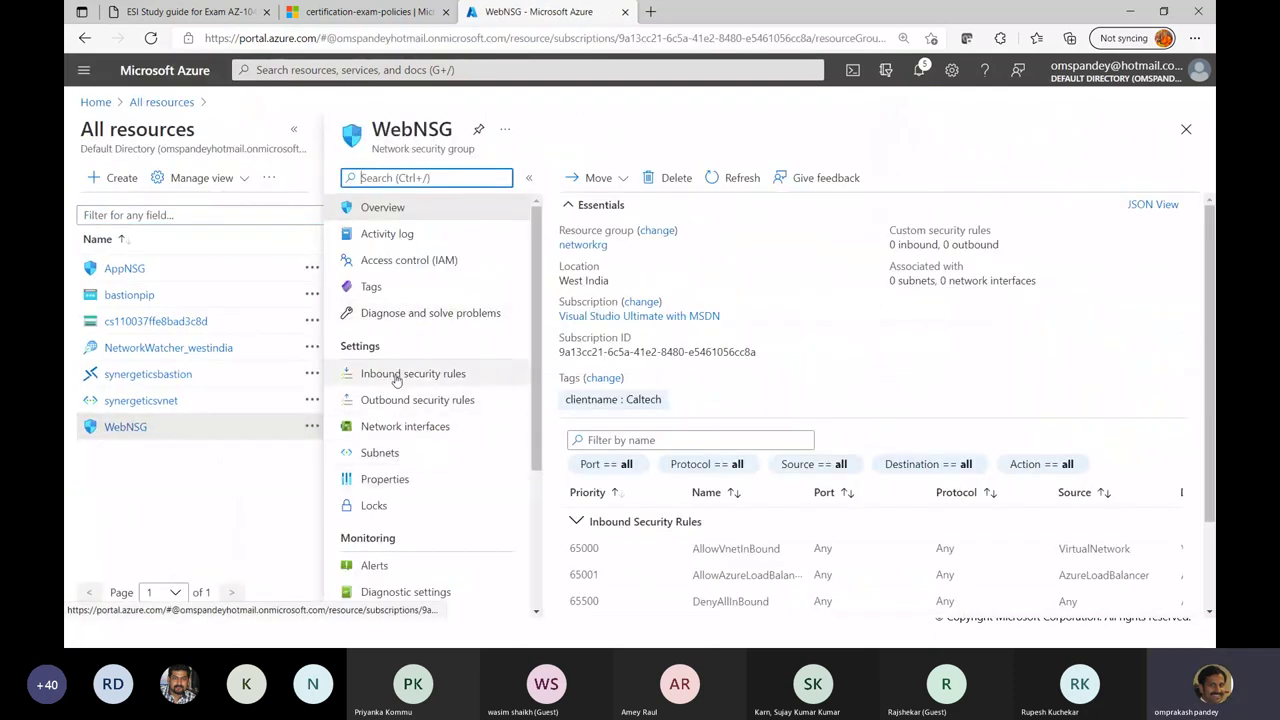
left_click(293, 129)
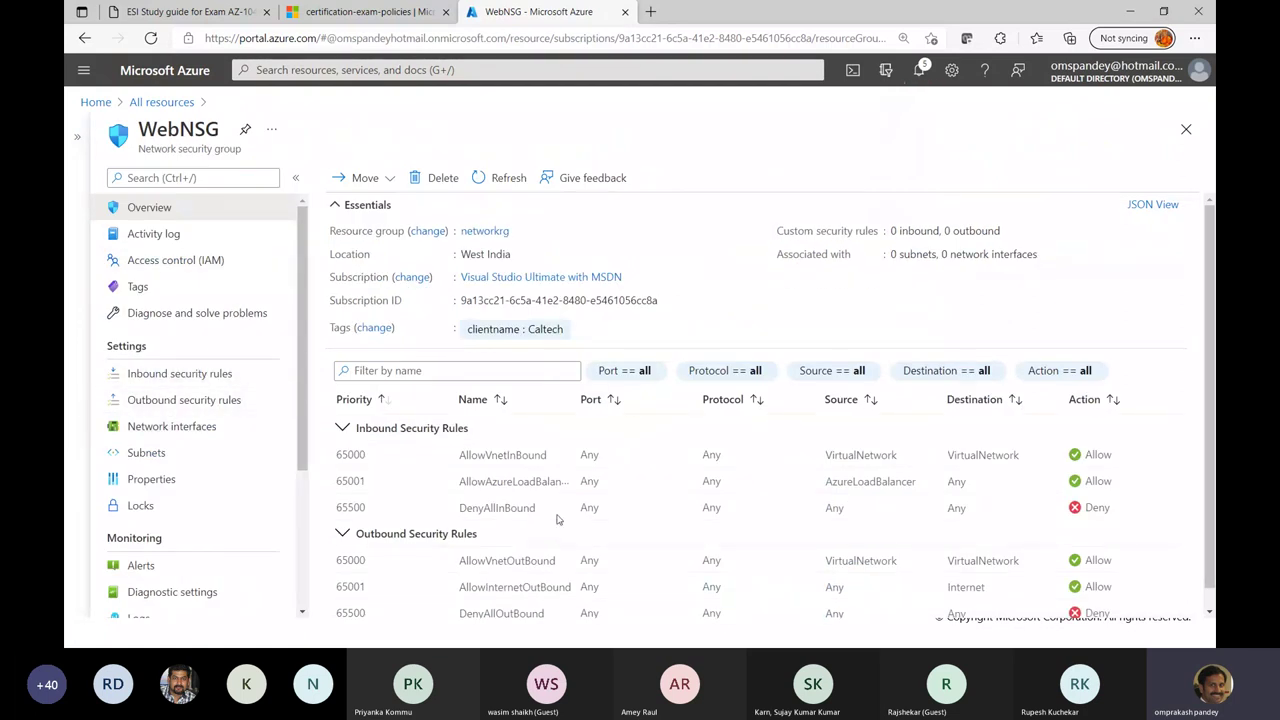
scroll(555, 518, "down", 1)
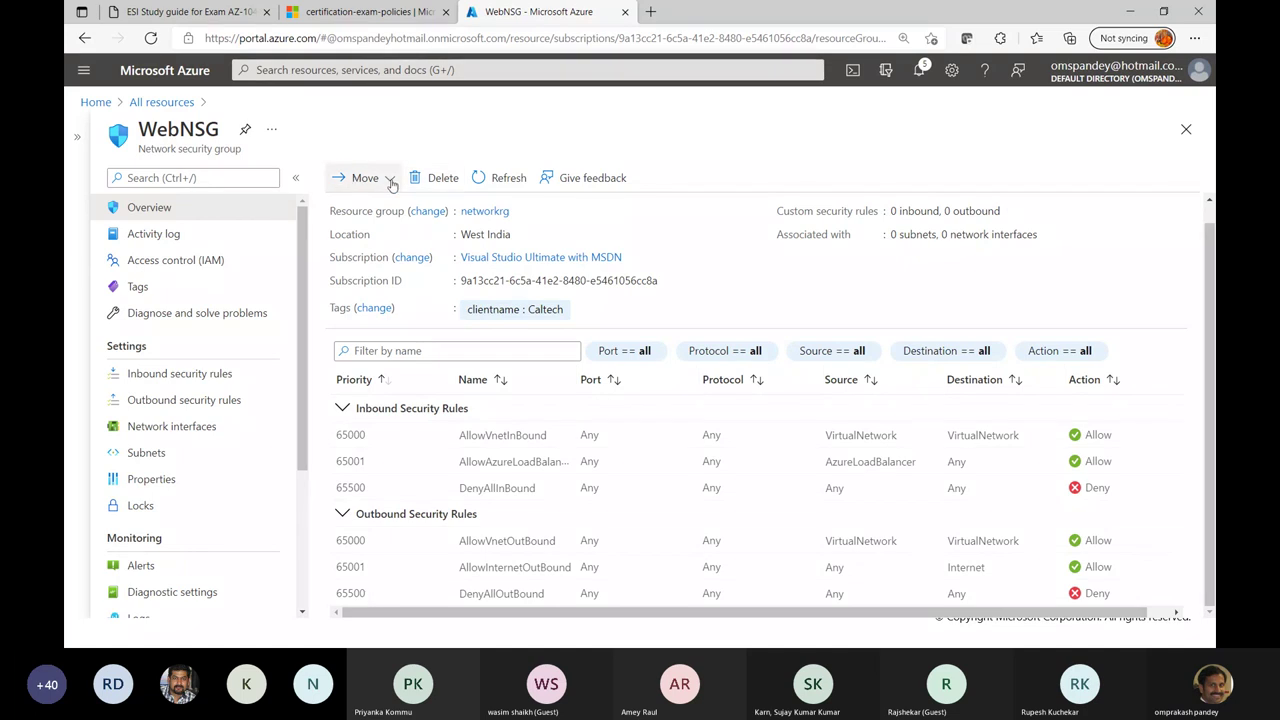
Step: Start a new inbound security rule in WebNSG with any source, any destination and HTTP as the service
left_click(193, 375)
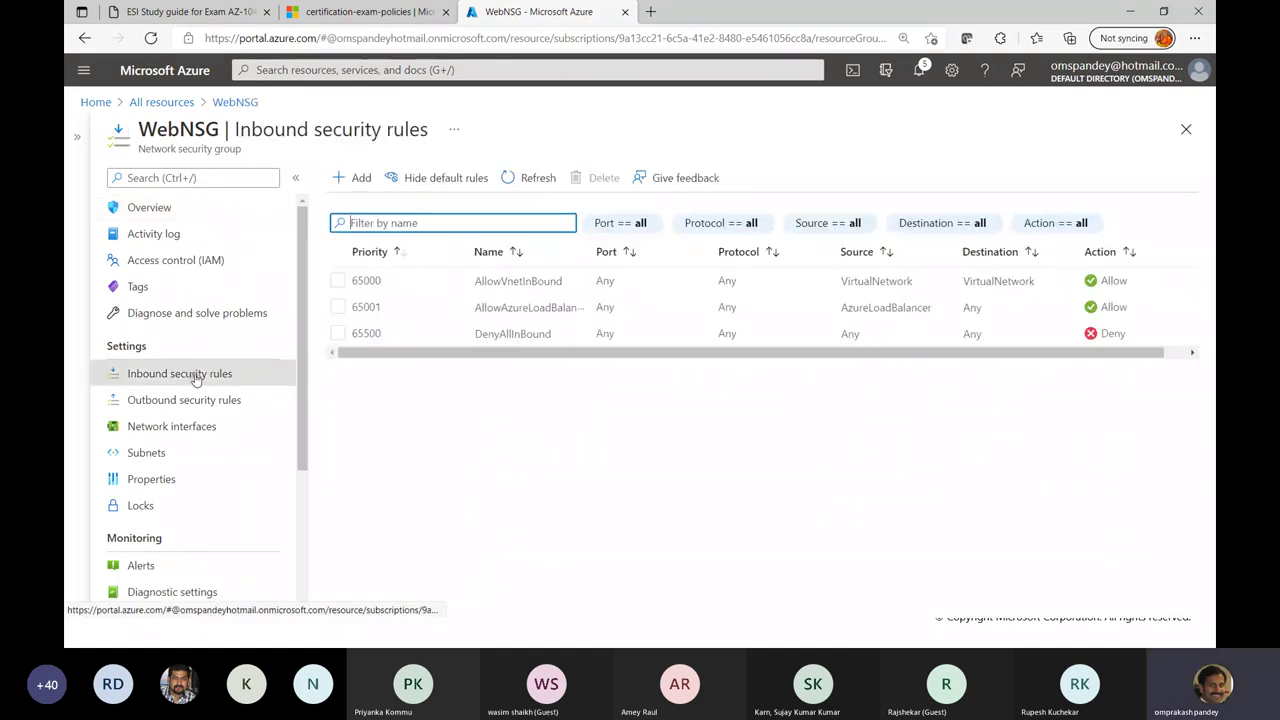
left_click(357, 180)
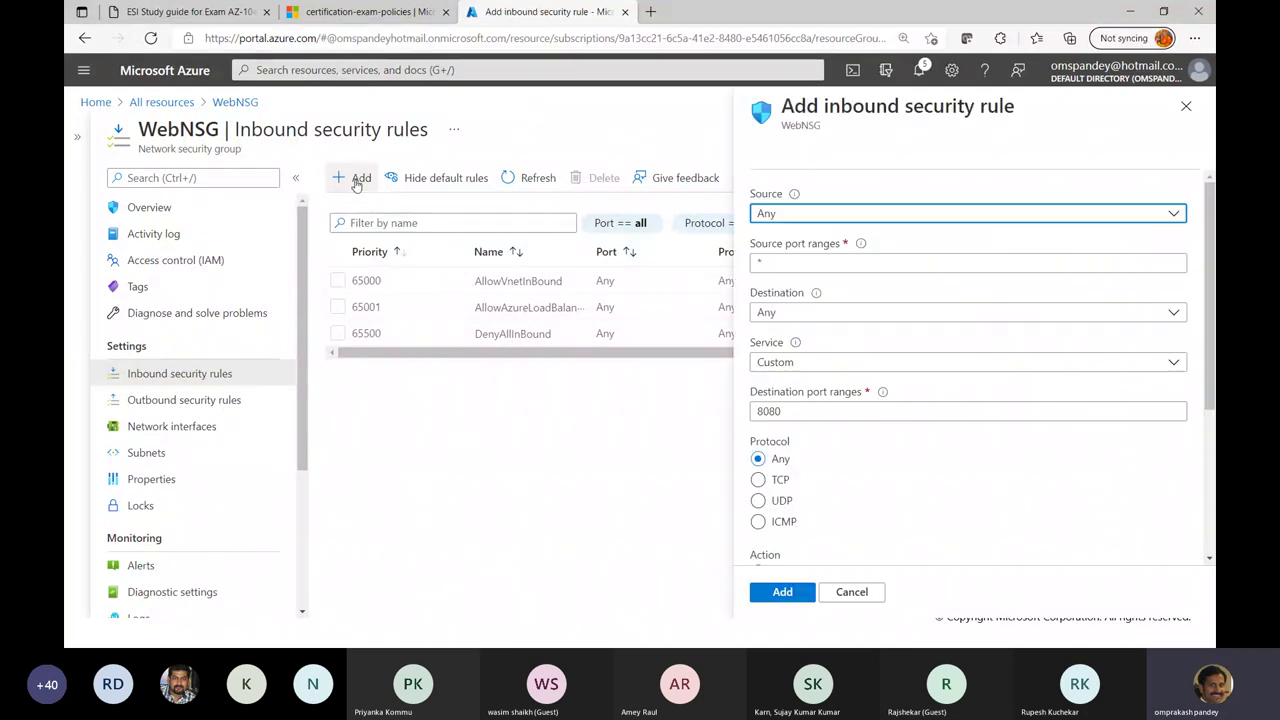
left_click_drag(1212, 254, 1212, 220)
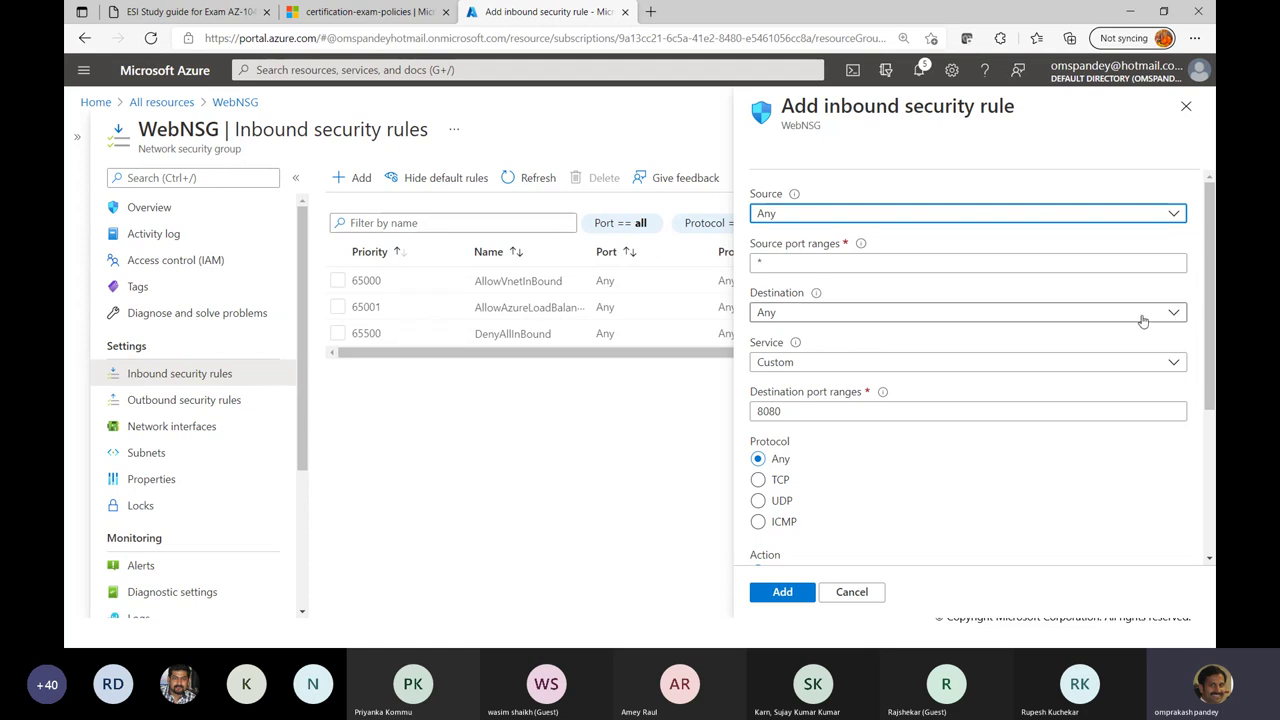
left_click(1029, 314)
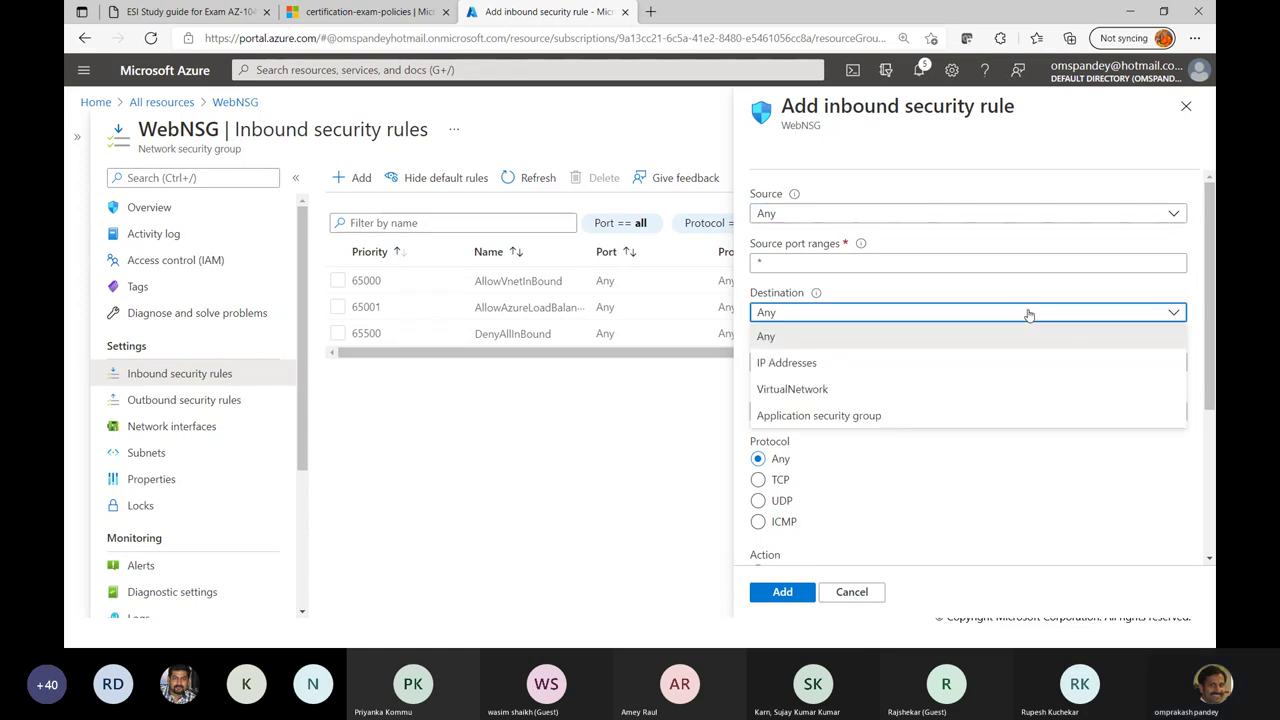
left_click(1027, 314)
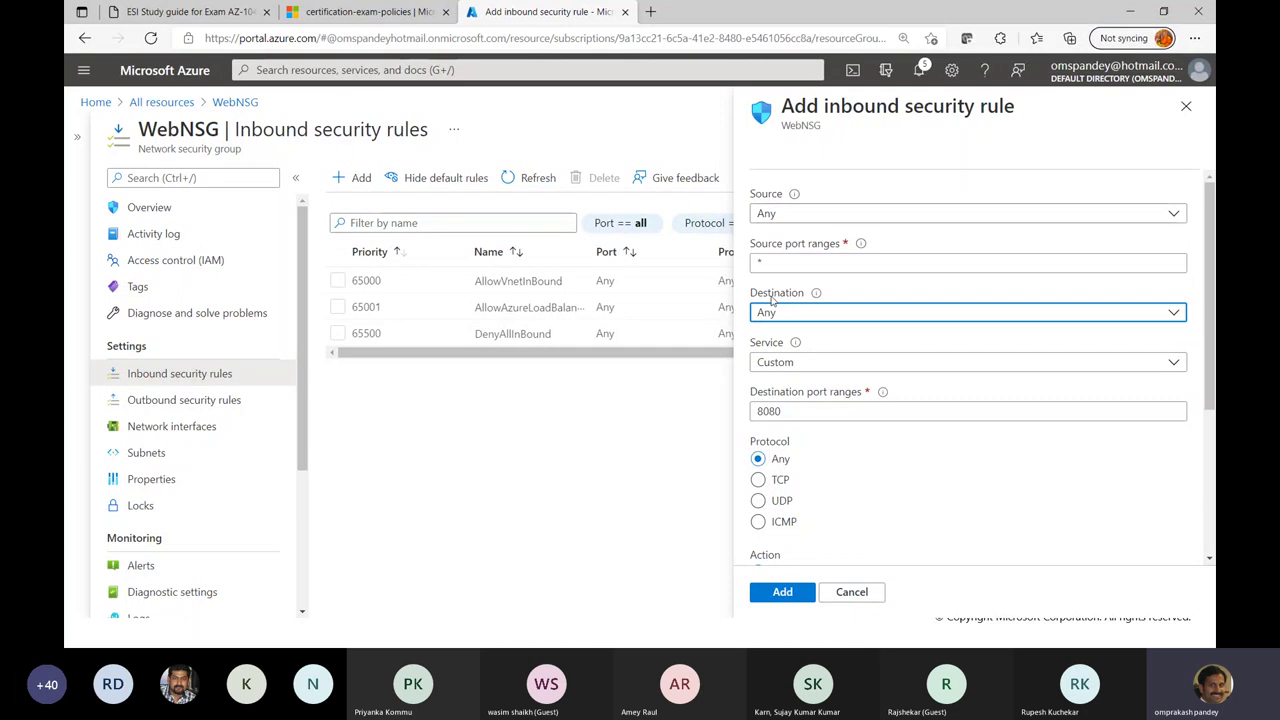
left_click(801, 364)
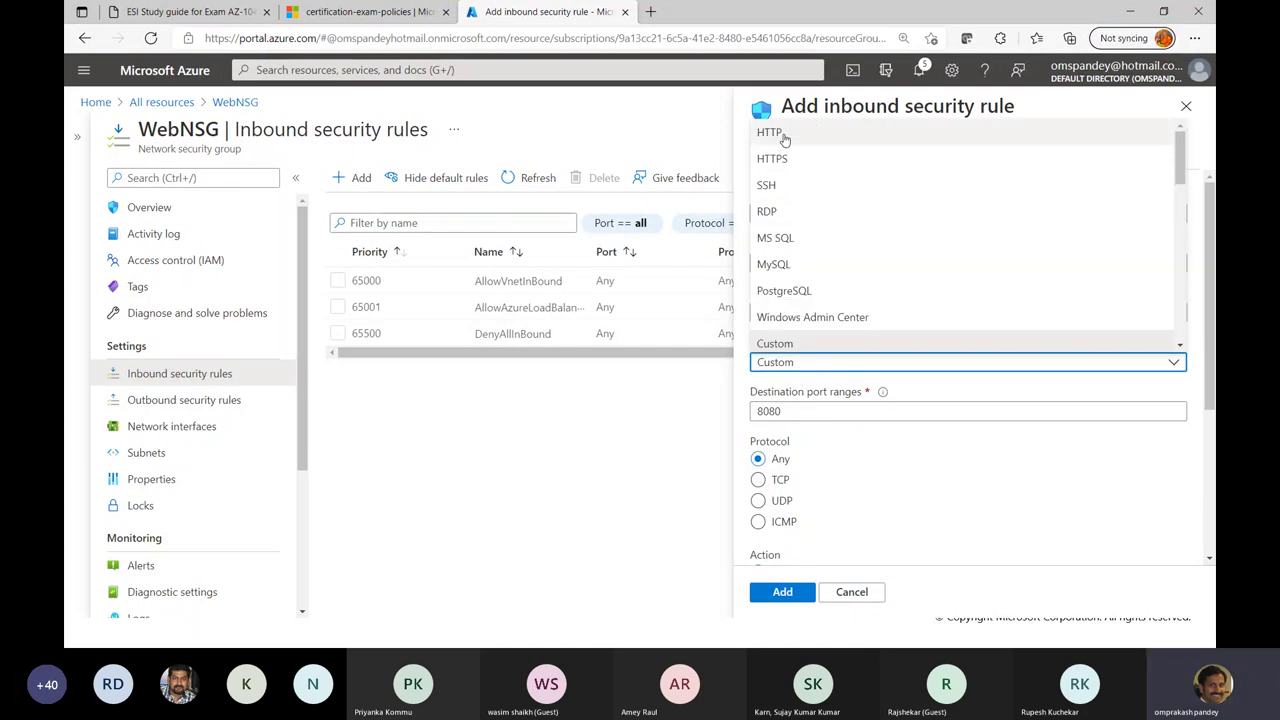
left_click(770, 133)
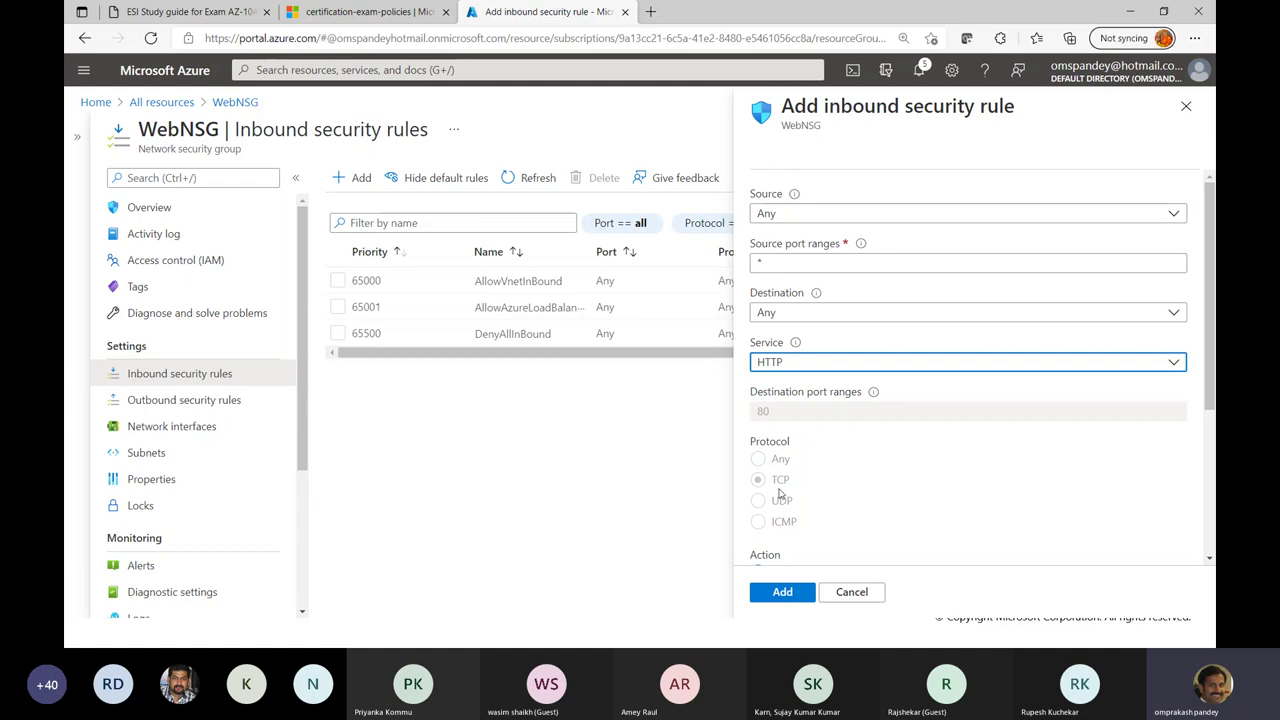
Step: Check the planned ports in the draw.io network diagram and add the WebNSG inbound rule under the name Port_80
scroll(857, 538, "down", 3)
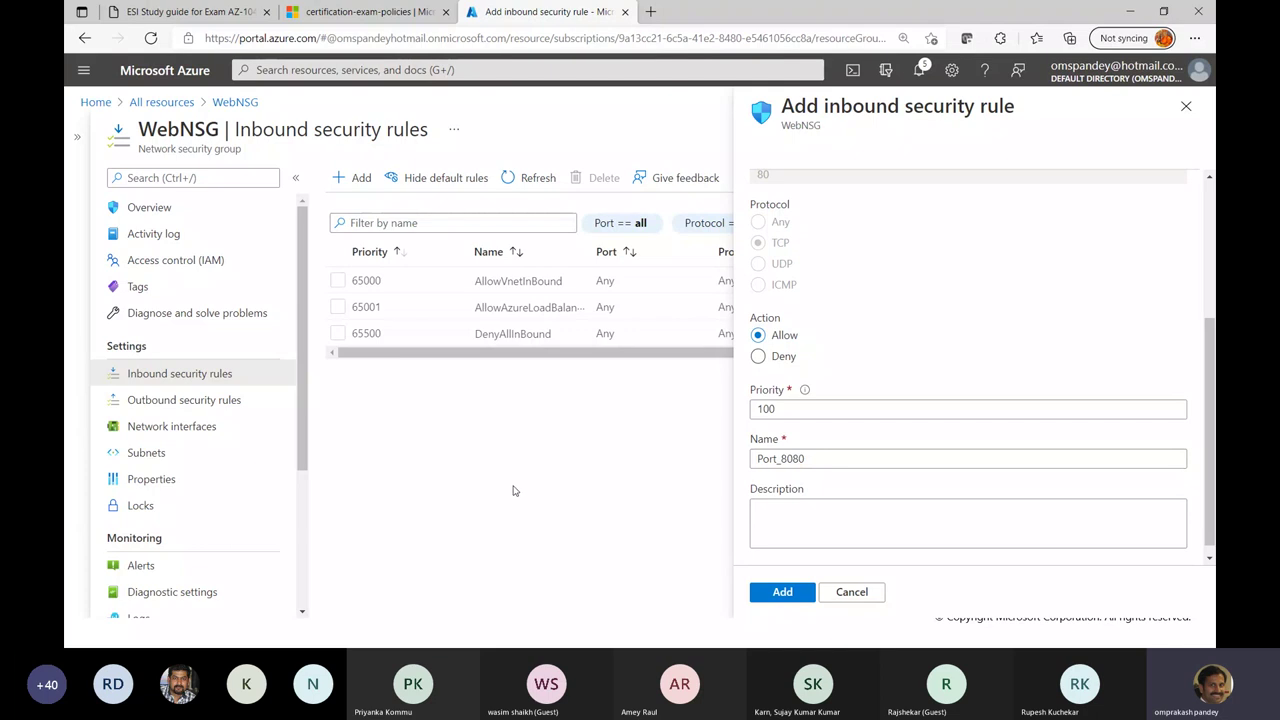
key("alt+Tab")
key("alt+Tab")
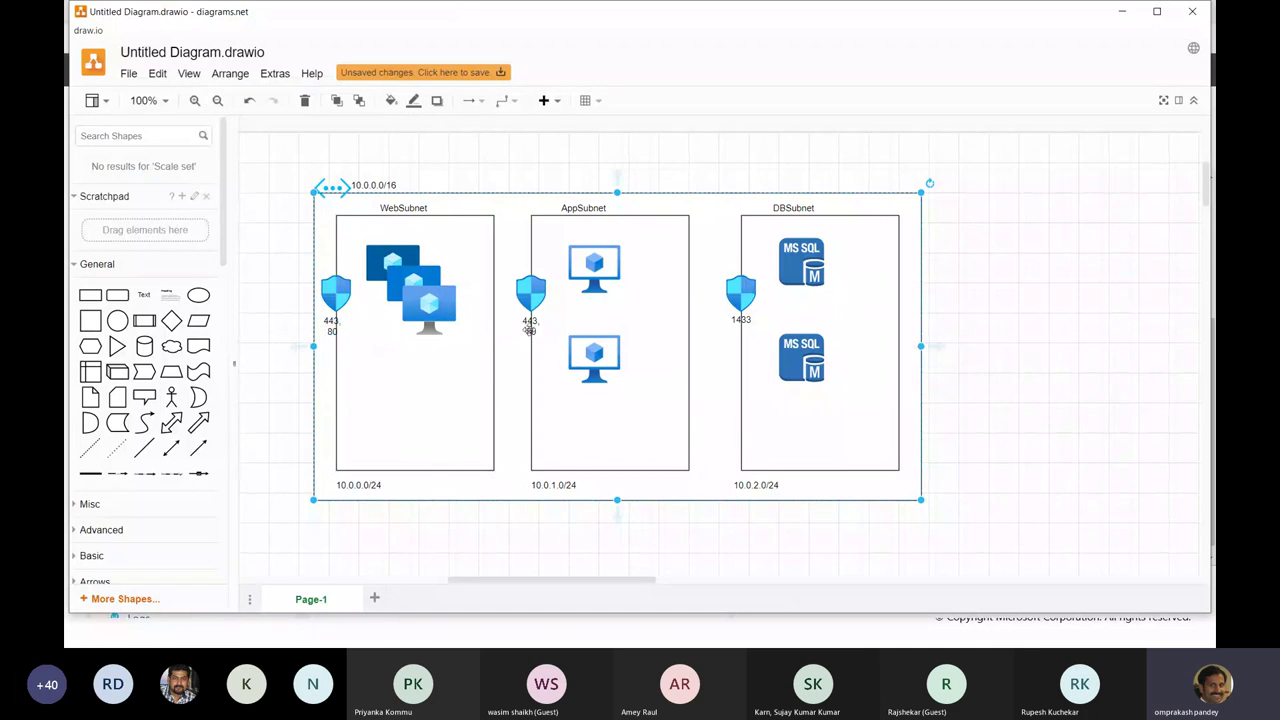
key("alt+Tab")
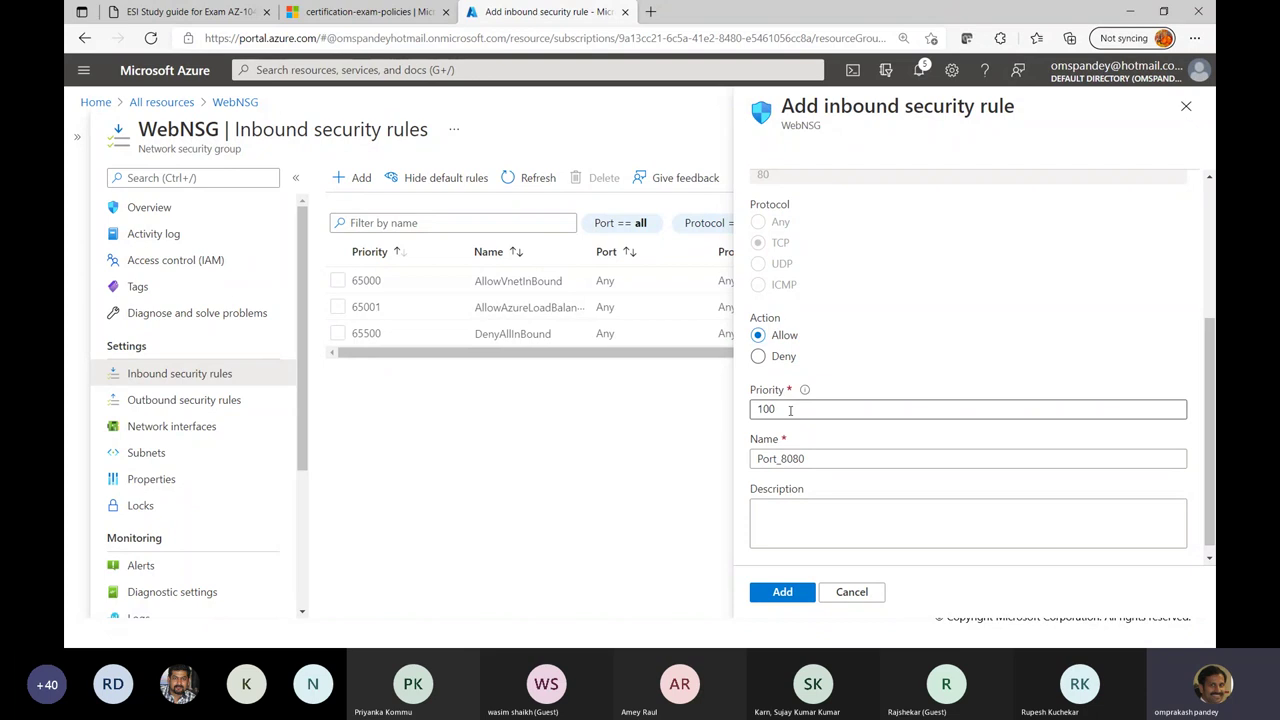
left_click(833, 456)
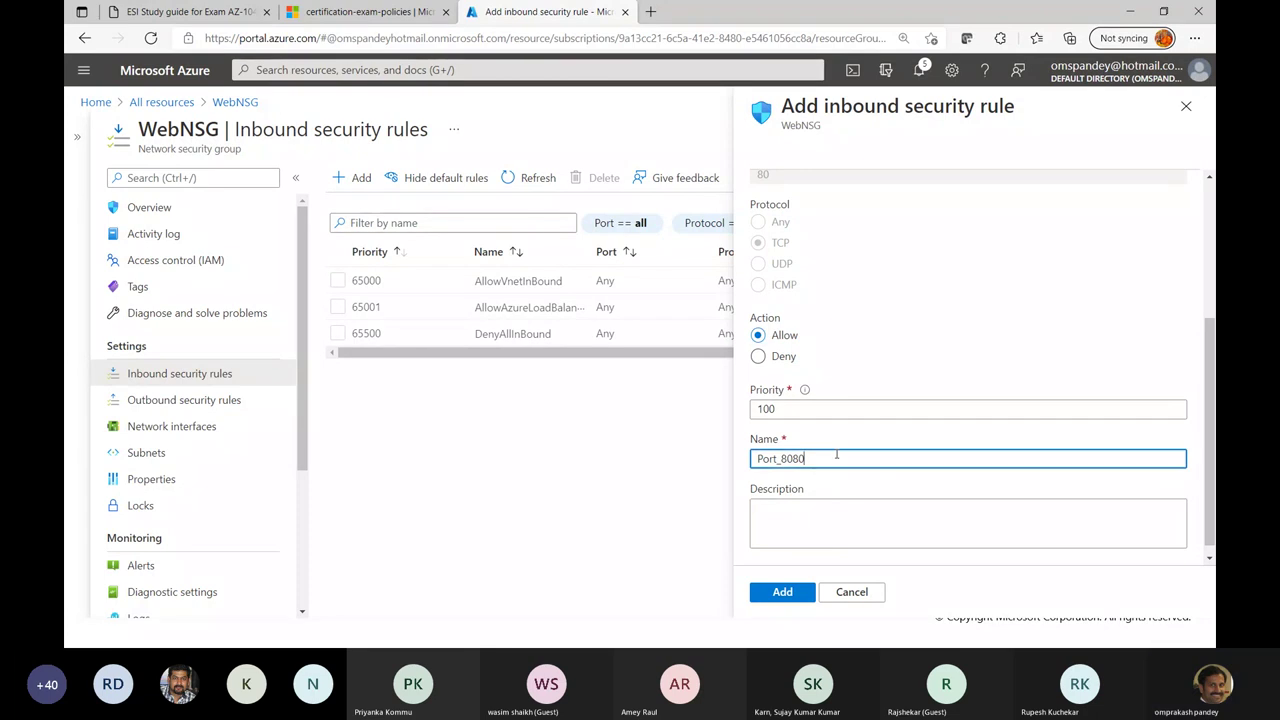
left_click(793, 592)
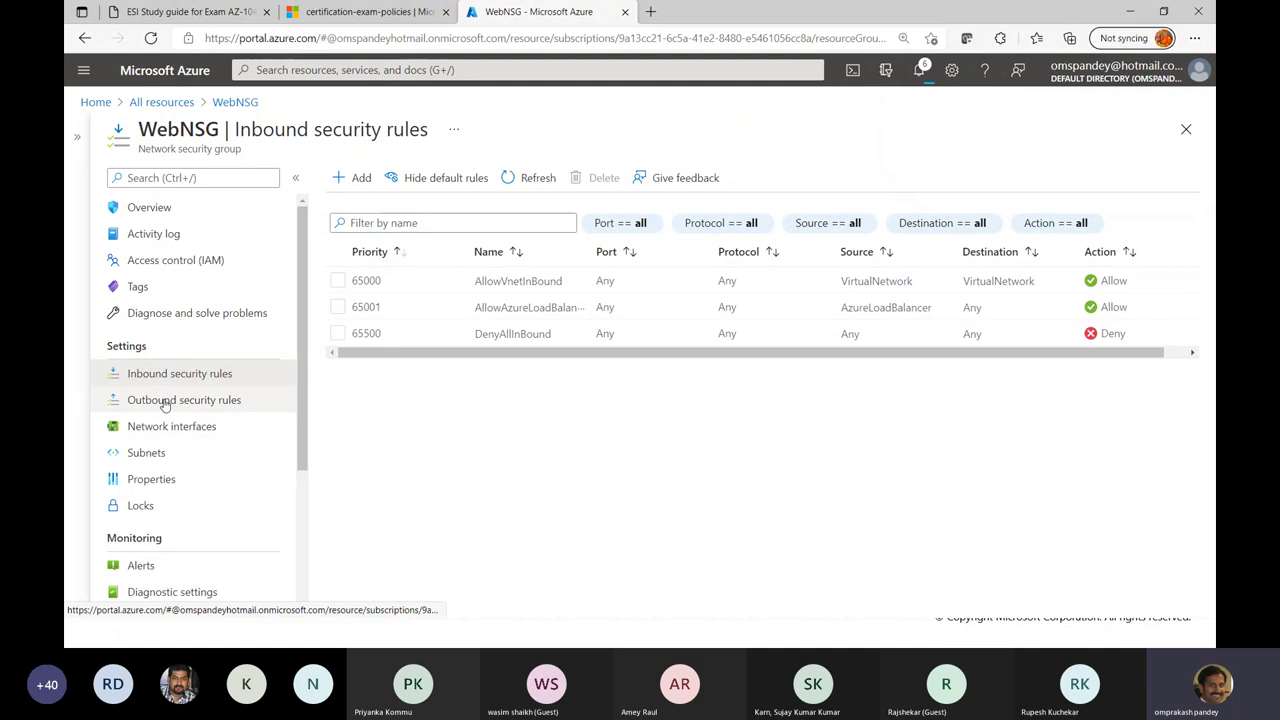
Step: Associate WebNSG with the websubnet subnet of the virtual network synergeticsvnet
left_click(146, 453)
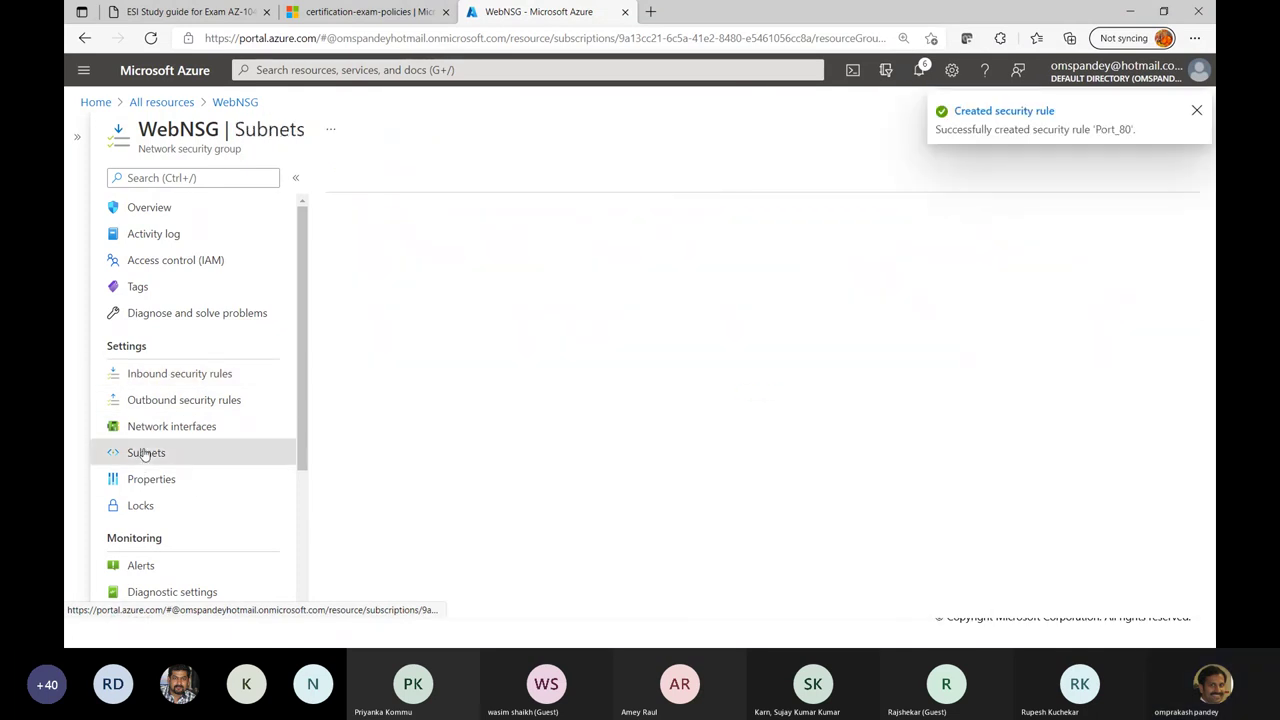
left_click(367, 178)
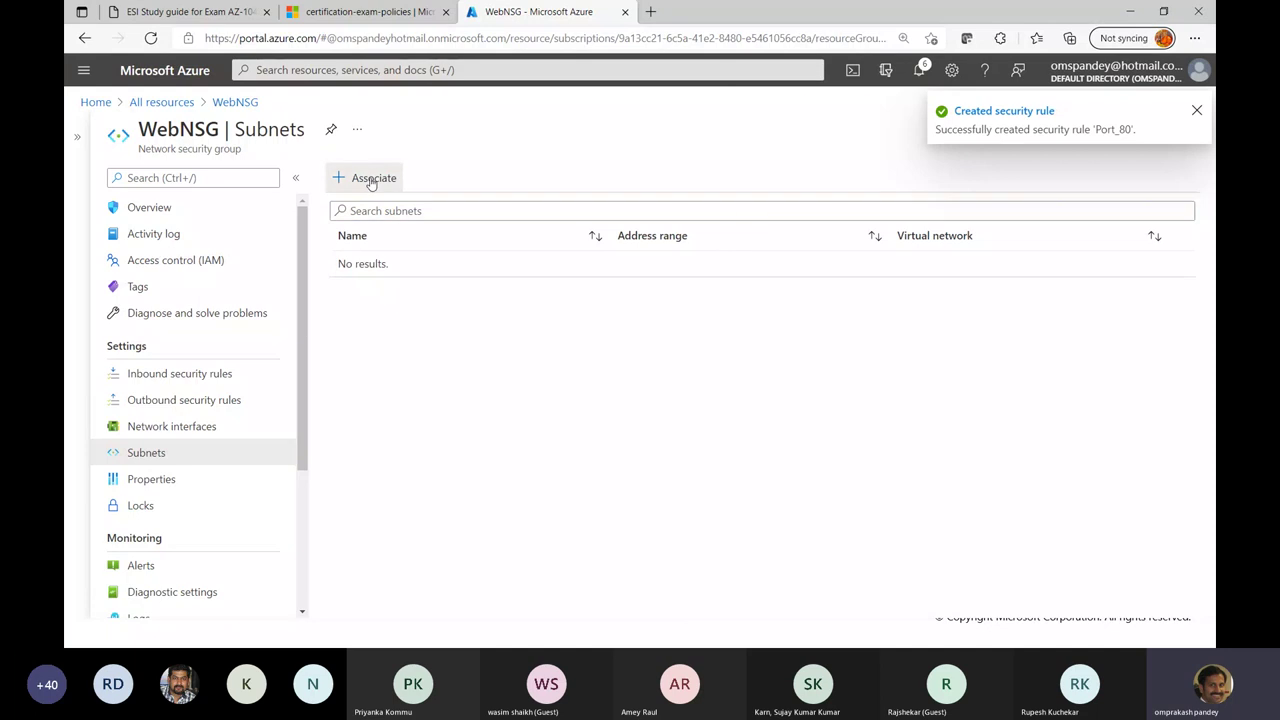
left_click(889, 191)
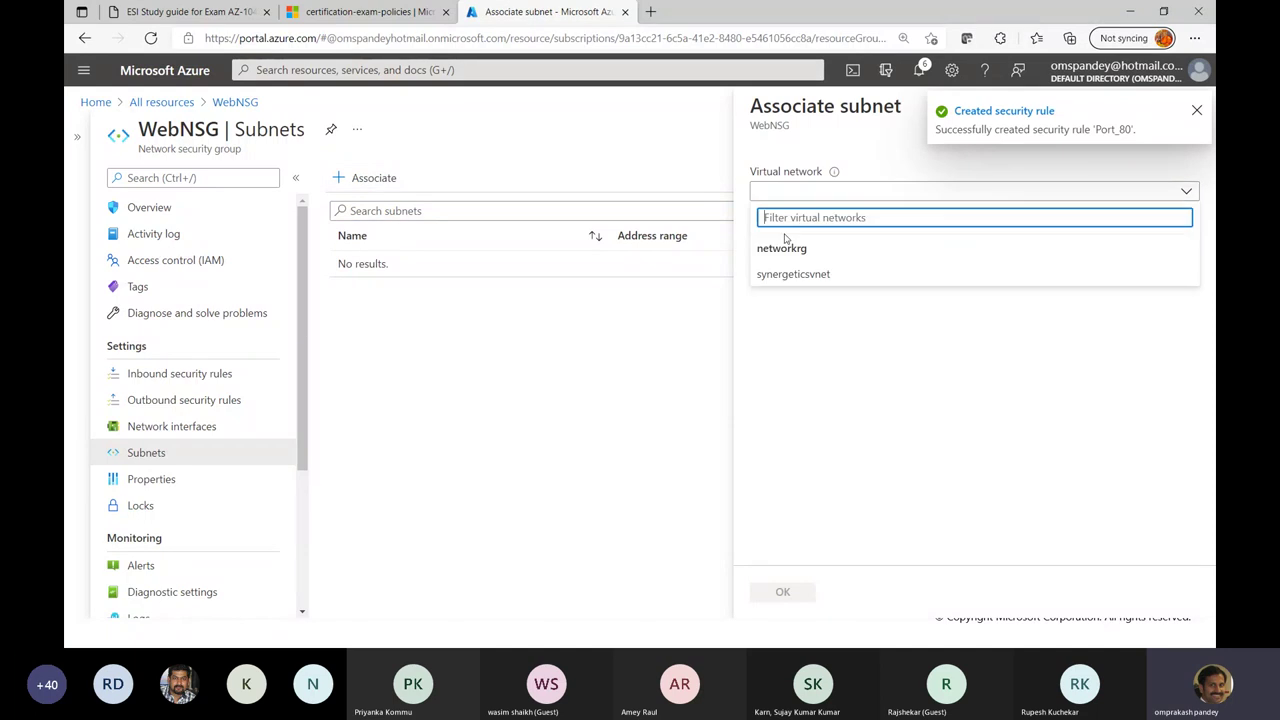
left_click(785, 275)
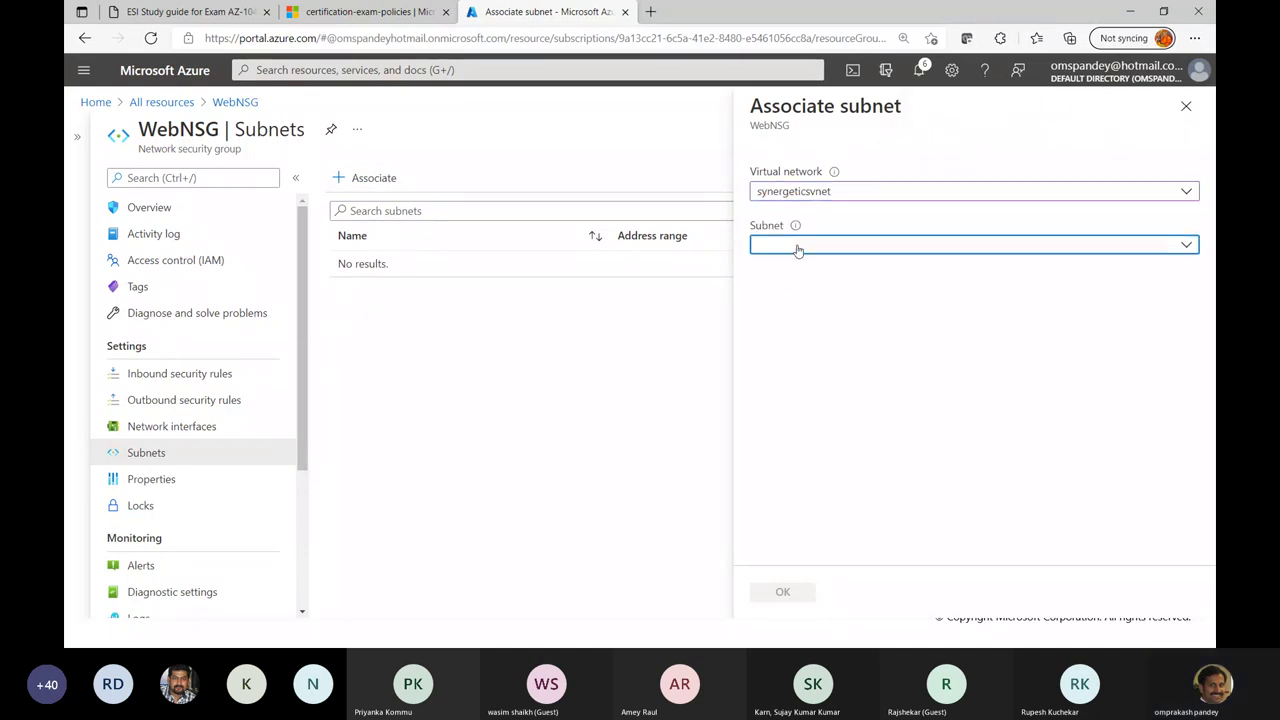
left_click(800, 246)
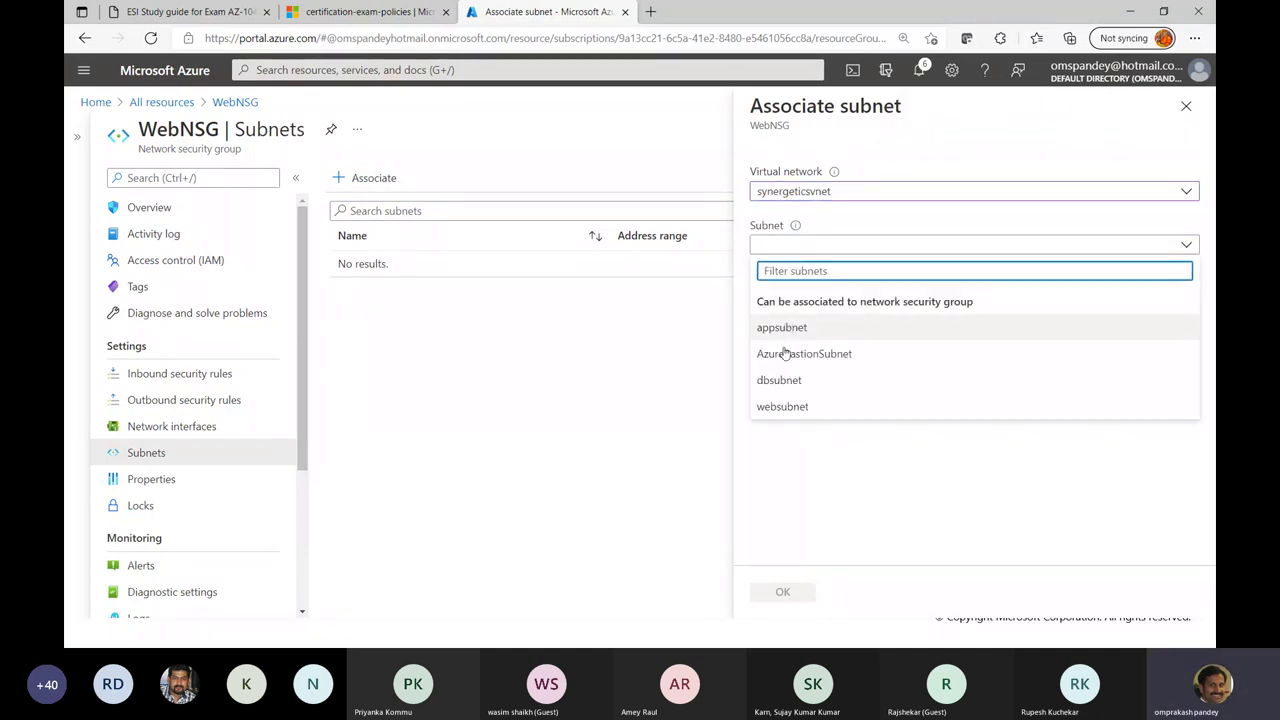
left_click(778, 408)
left_click(790, 594)
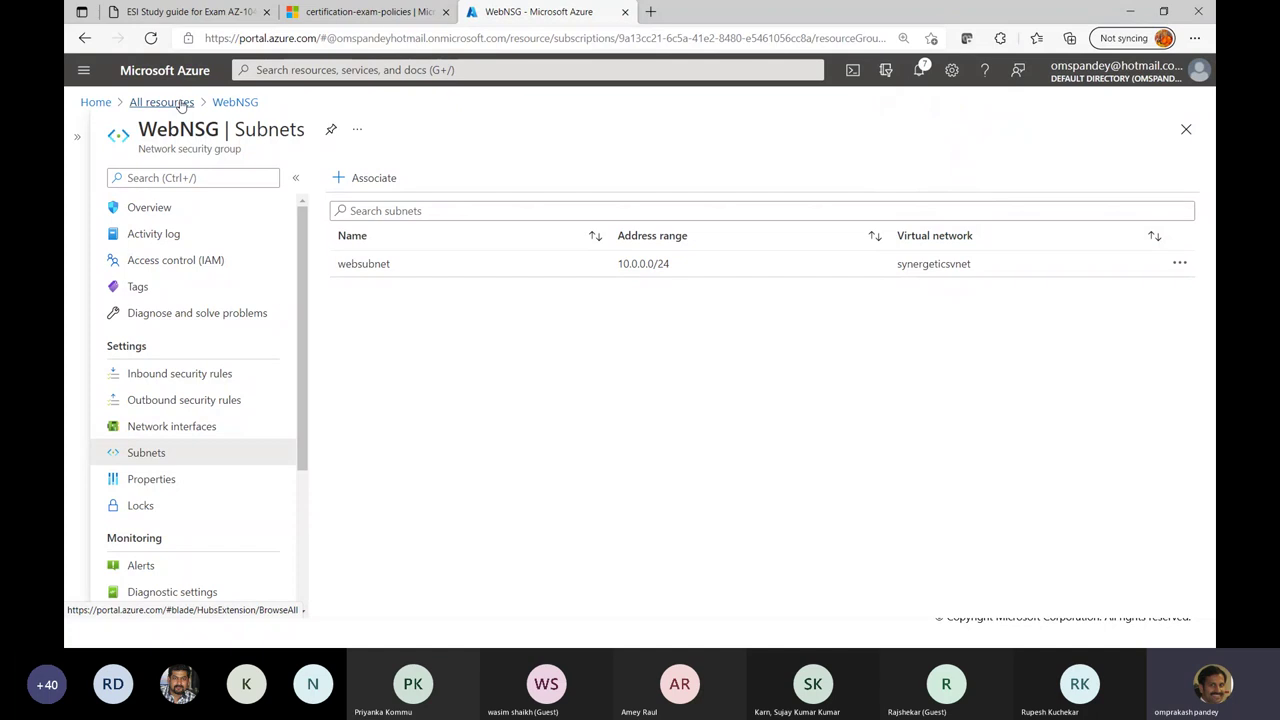
Step: Refresh the list of all resources and open the inbound security rules of AppNSG
left_click(180, 106)
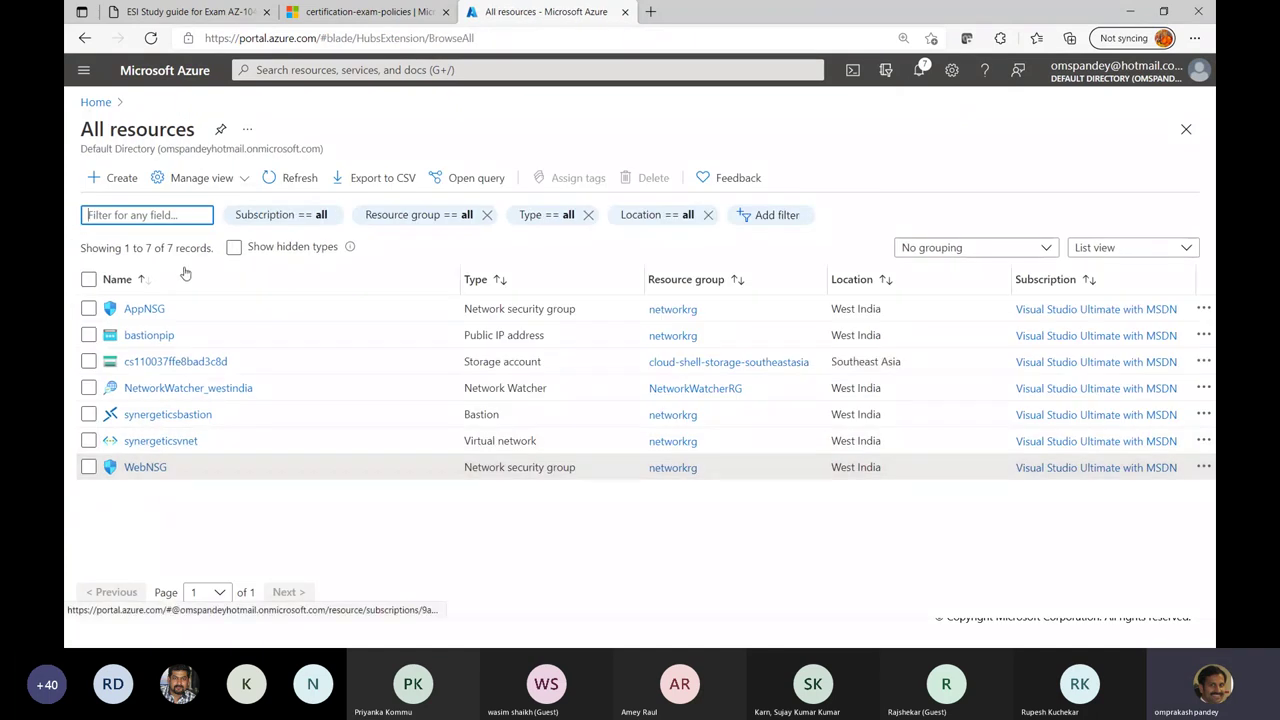
left_click(305, 175)
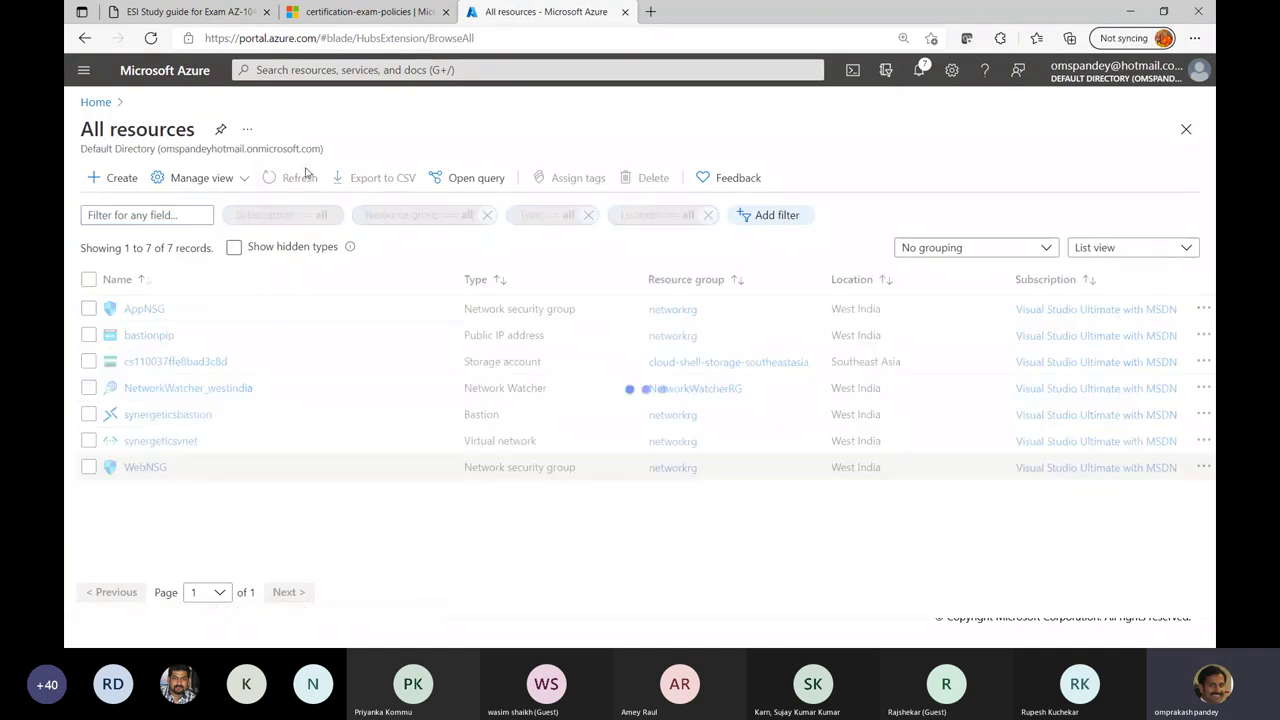
left_click(144, 308)
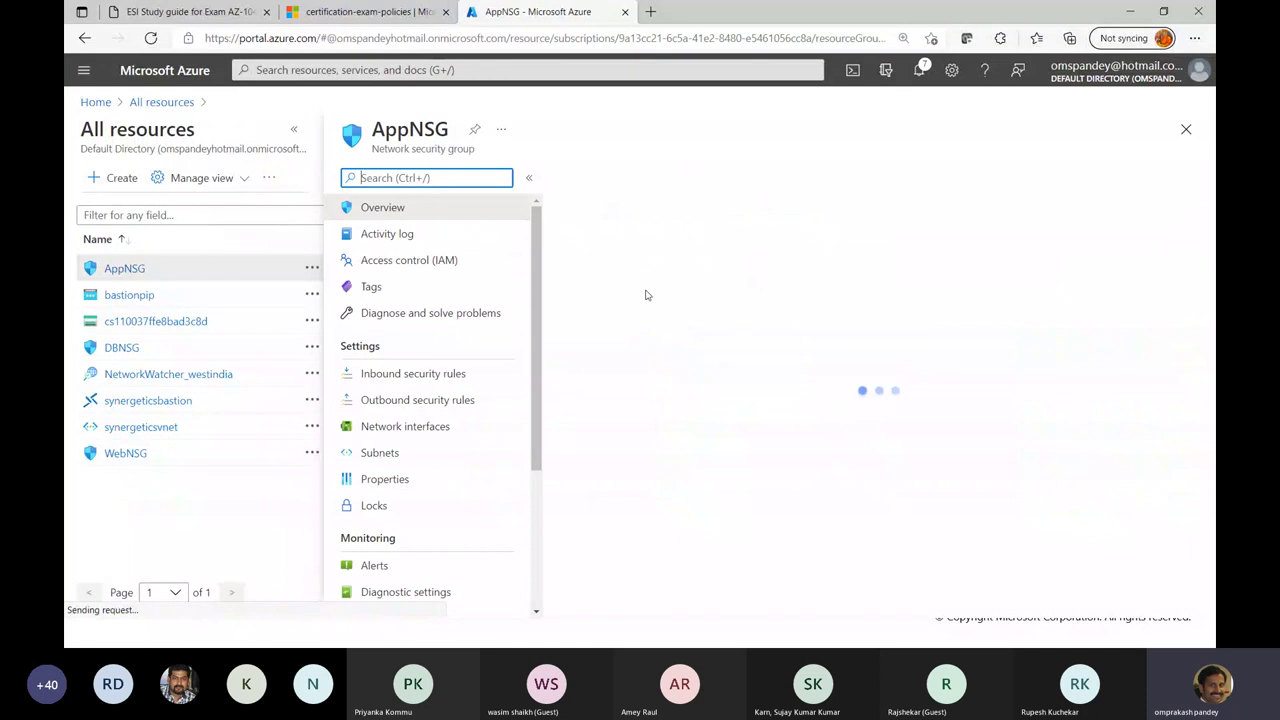
left_click(415, 374)
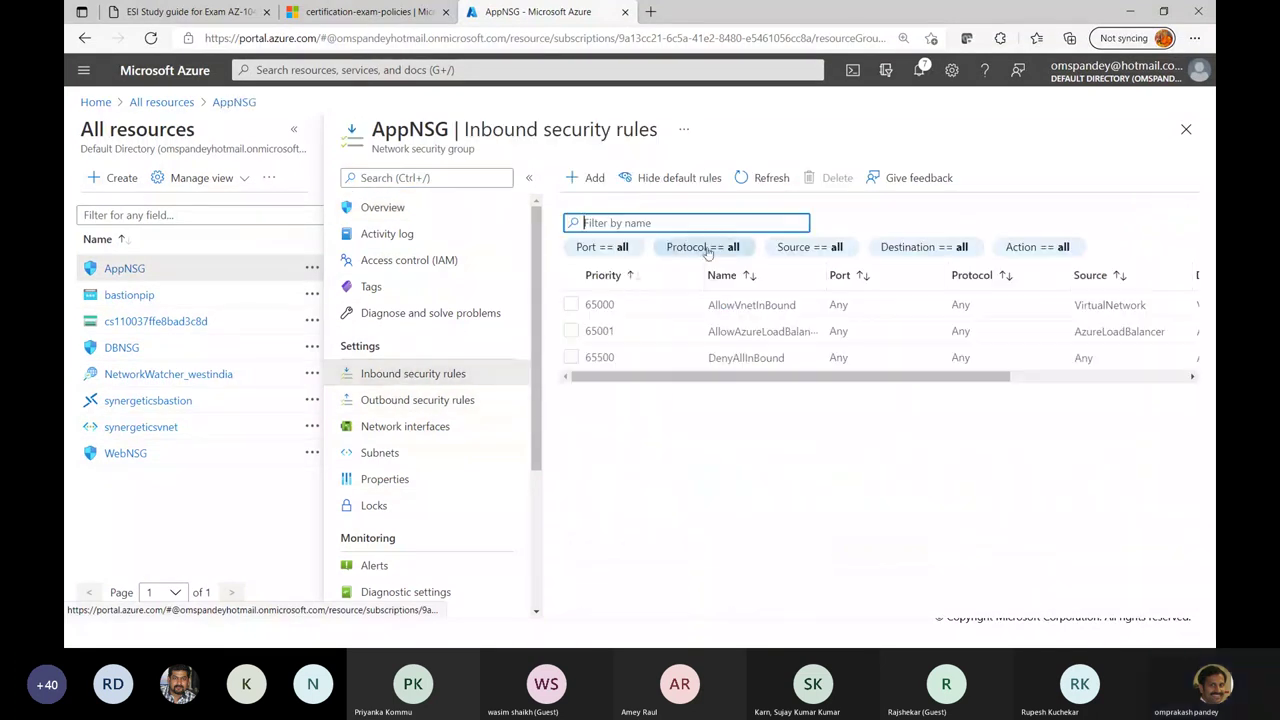
Step: Start a new inbound rule in AppNSG with IP Addresses as the source and 10.0.0.0/24 as the source range
left_click(586, 177)
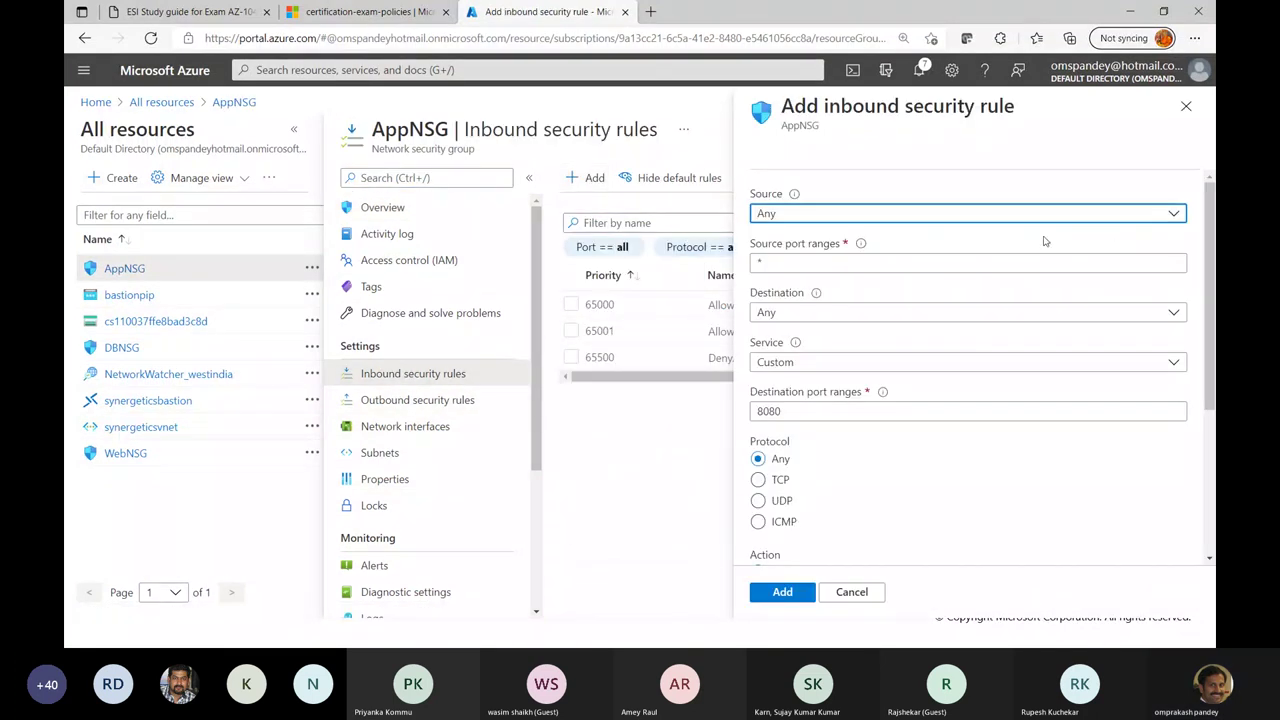
left_click(1174, 213)
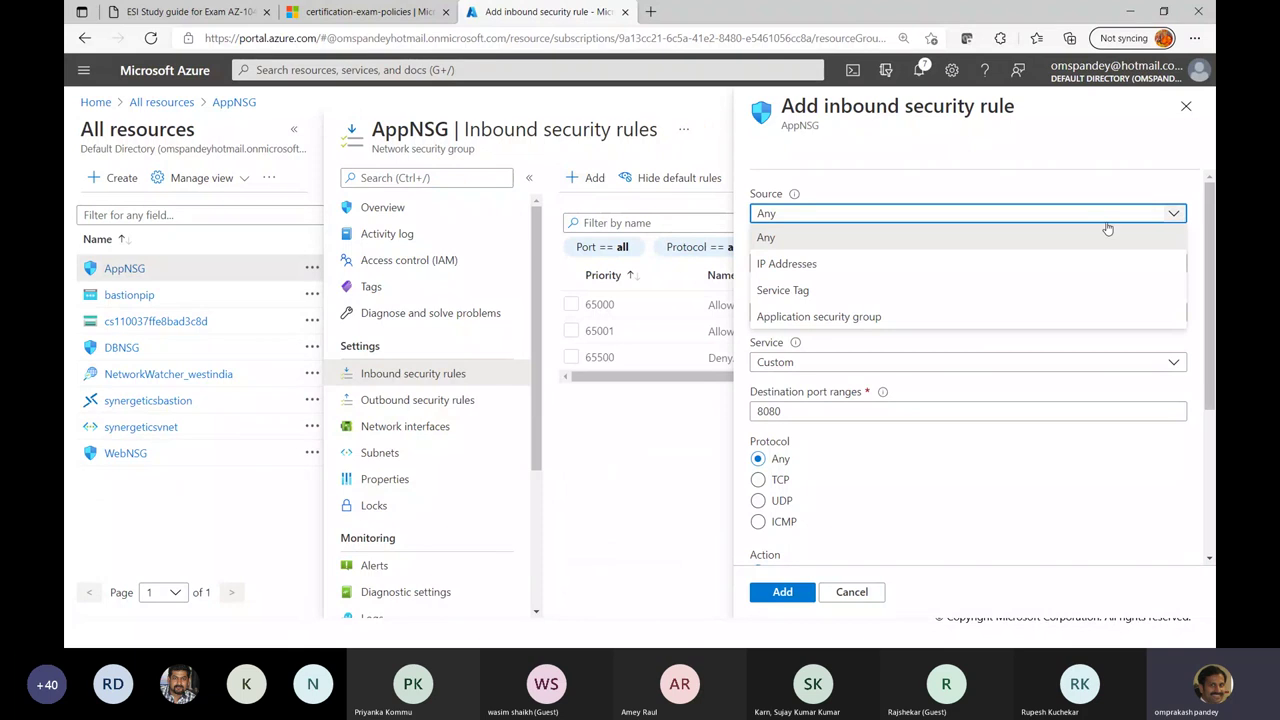
left_click(773, 264)
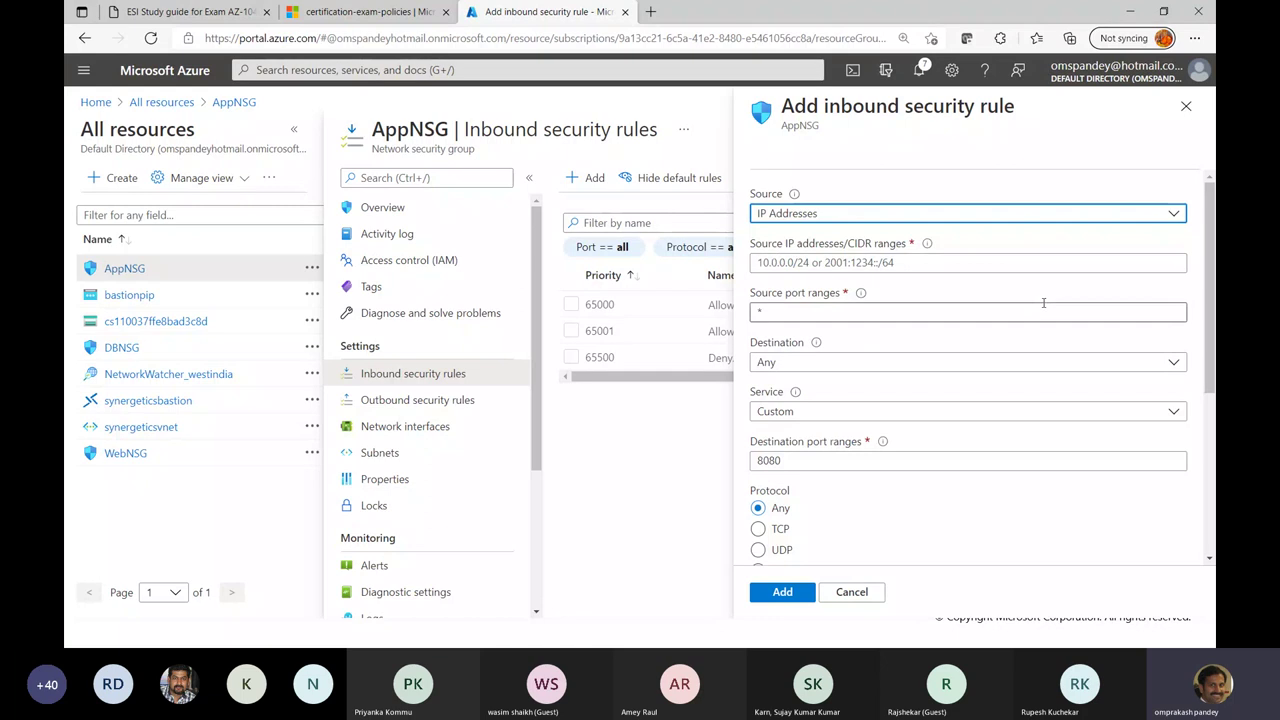
left_click(920, 262)
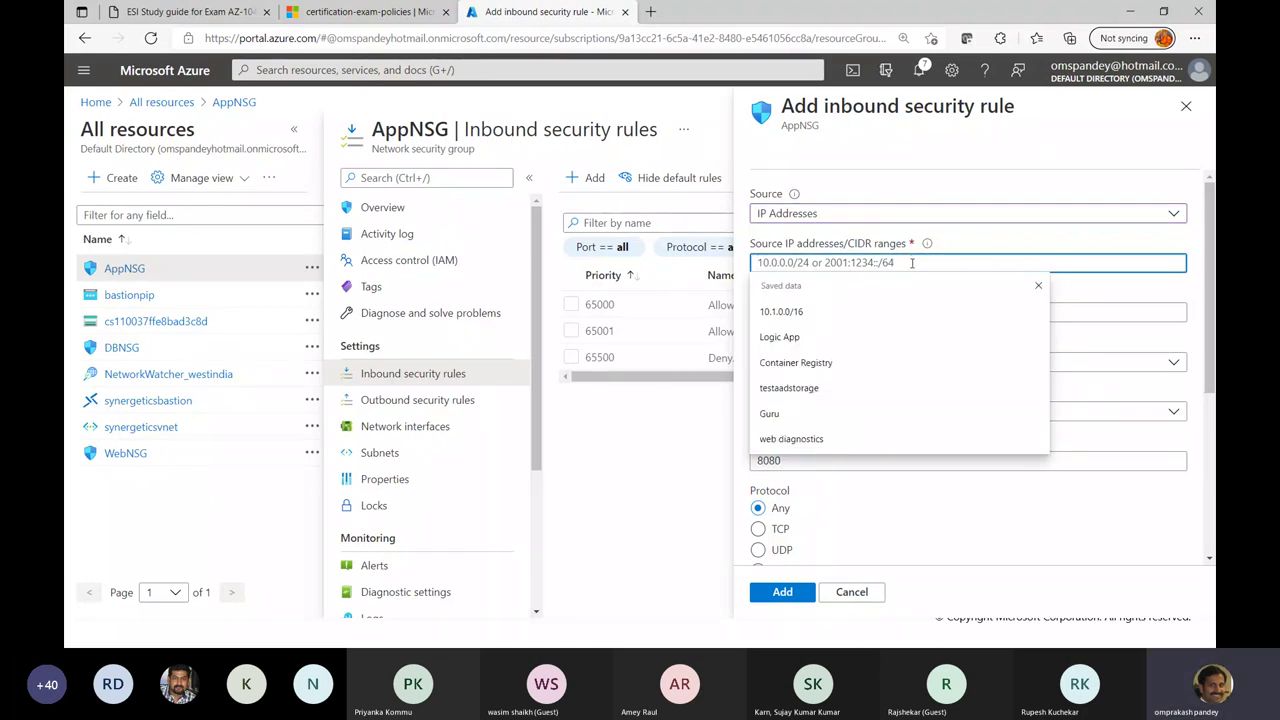
type("10.")
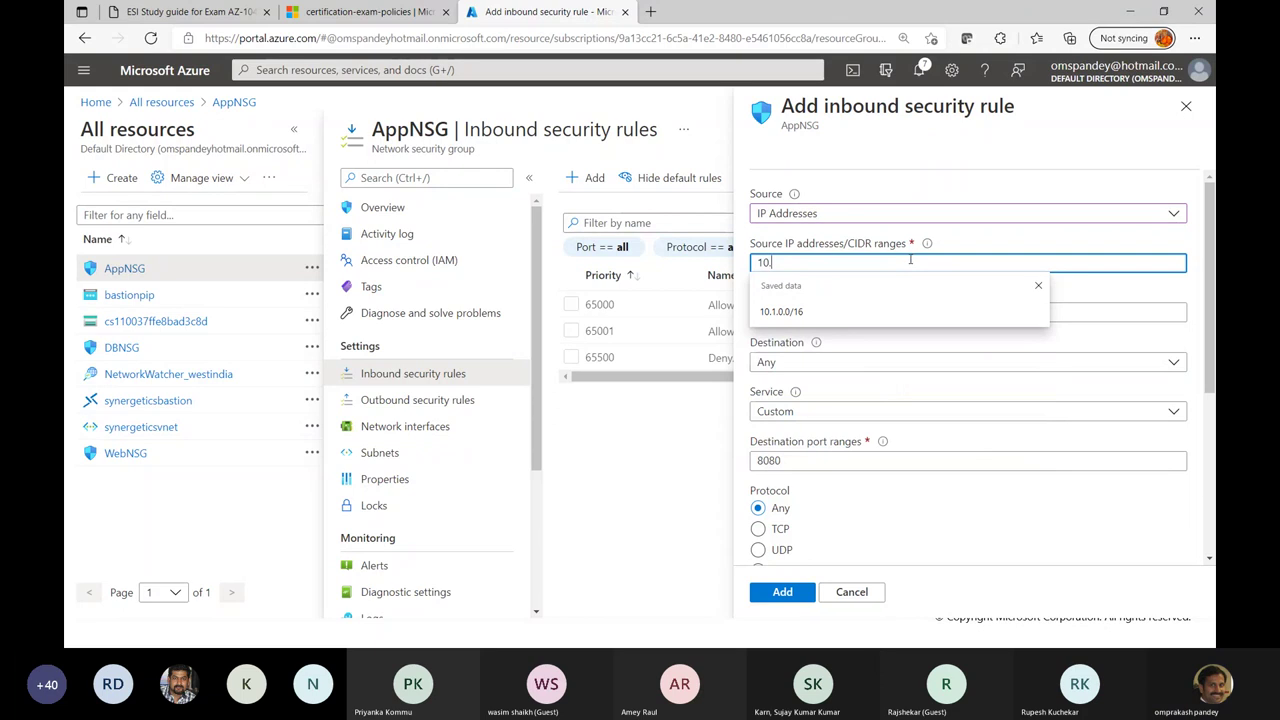
type("0.0")
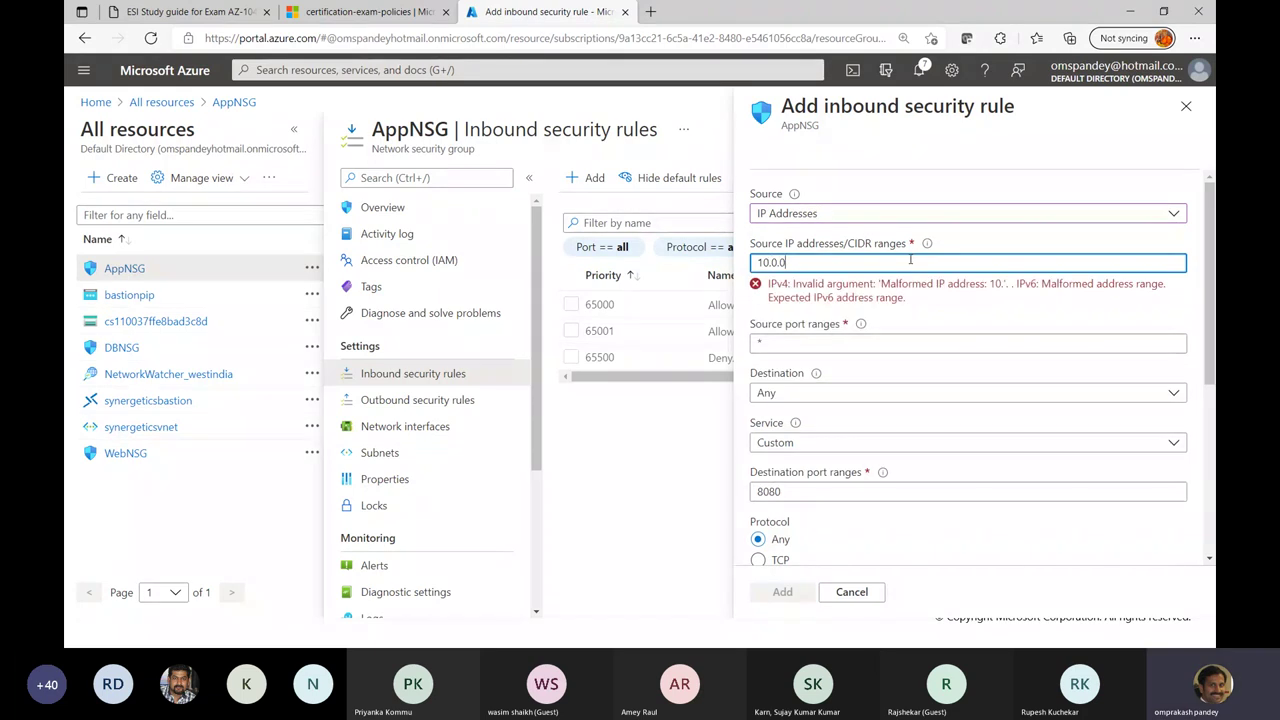
type(".0/24")
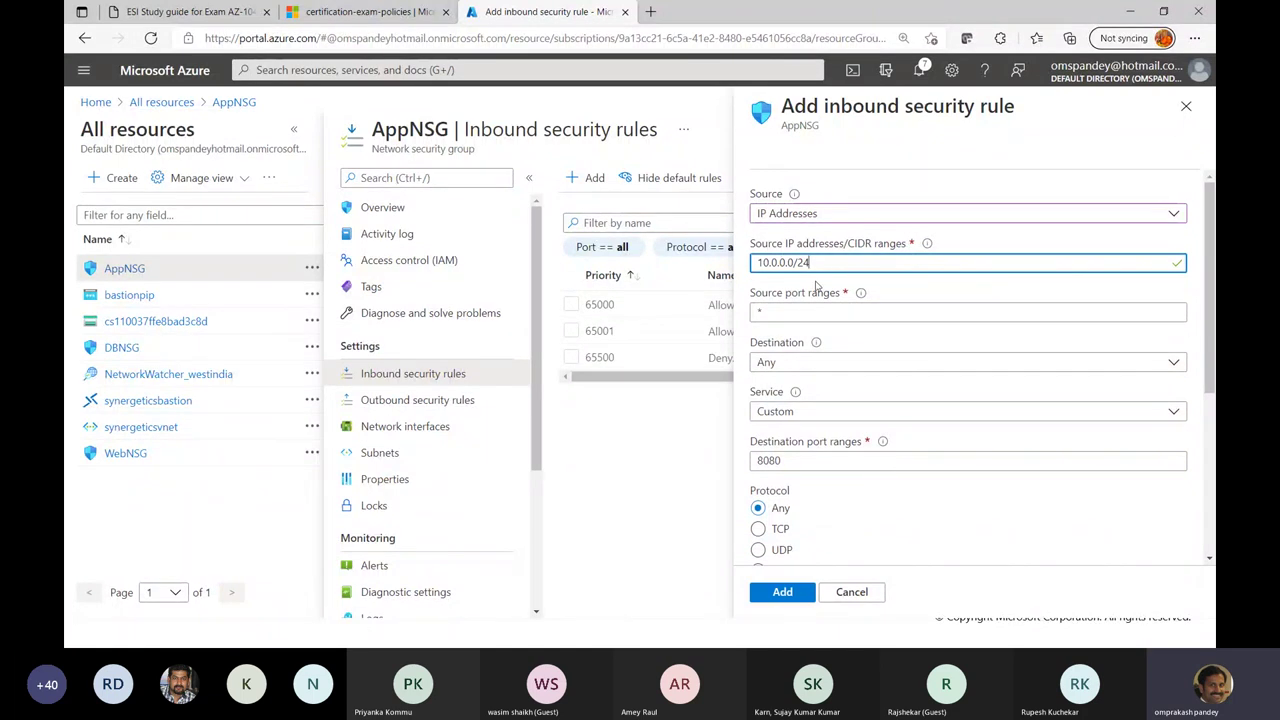
Step: Keep the AppNSG rule's destination as Any and set its service to HTTP
left_click(797, 365)
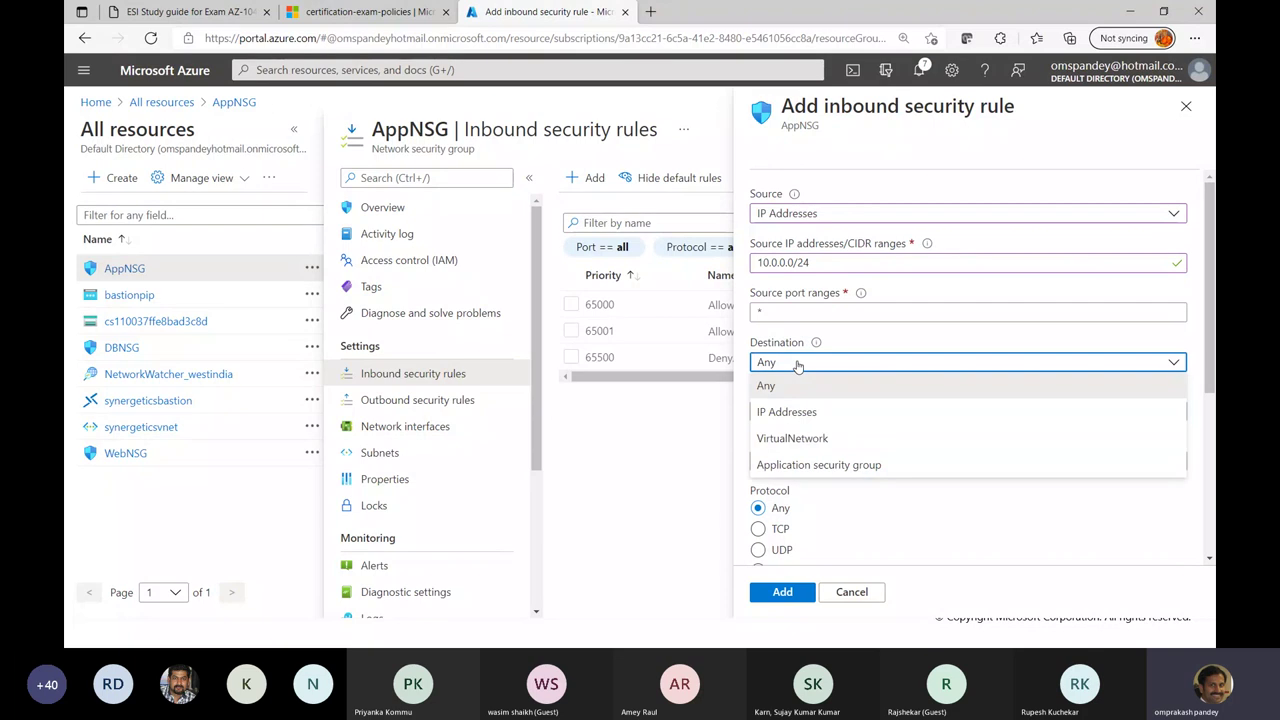
left_click(797, 365)
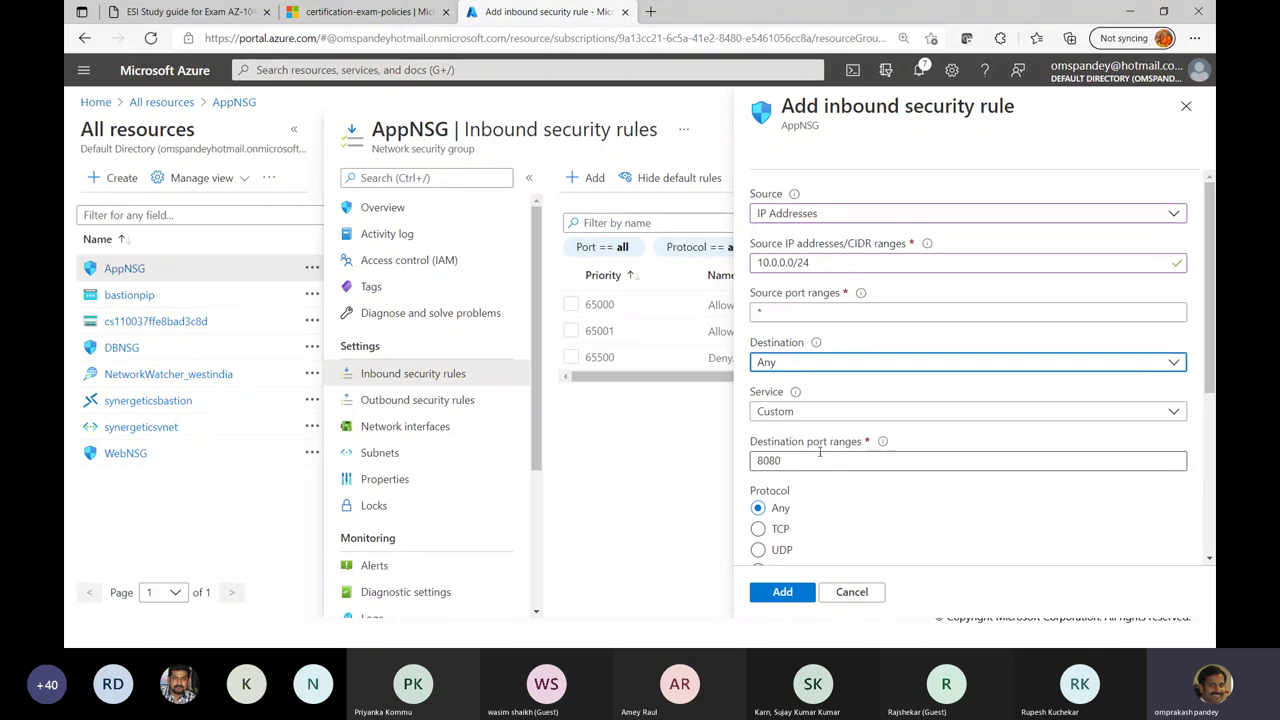
left_click(799, 412)
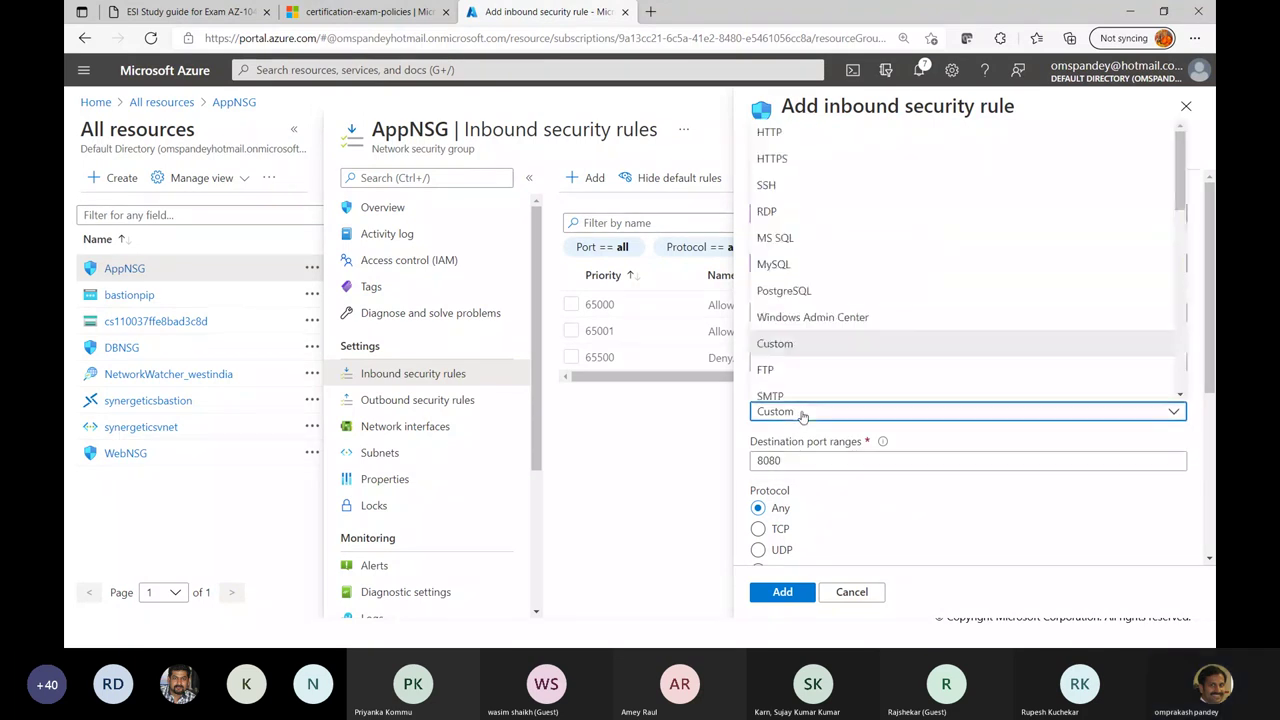
left_click(779, 158)
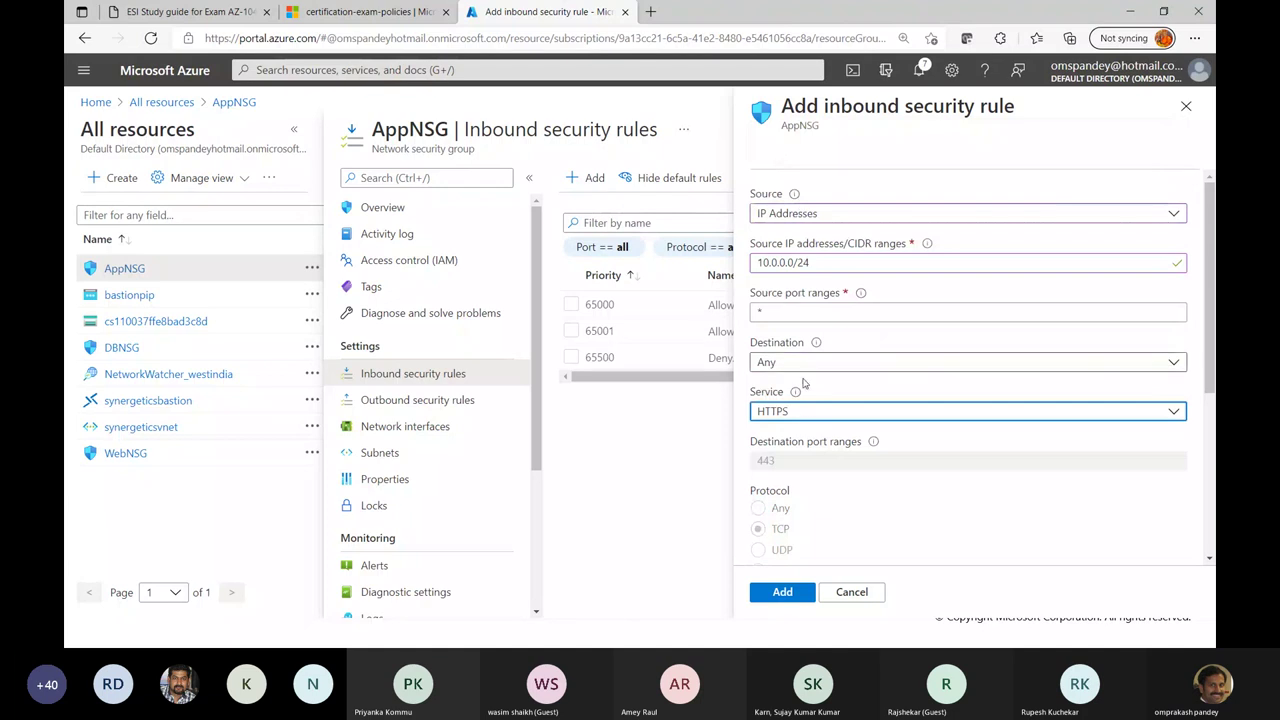
left_click(796, 414)
left_click(788, 133)
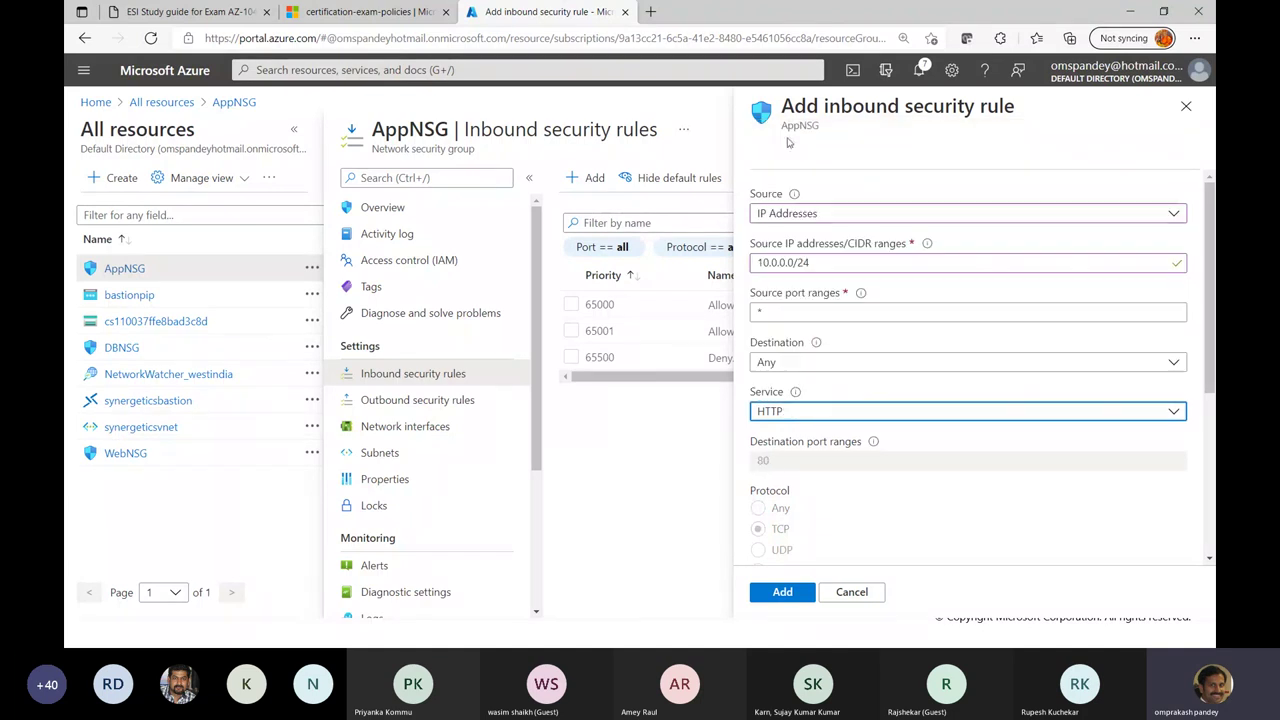
scroll(790, 460, "down", 3)
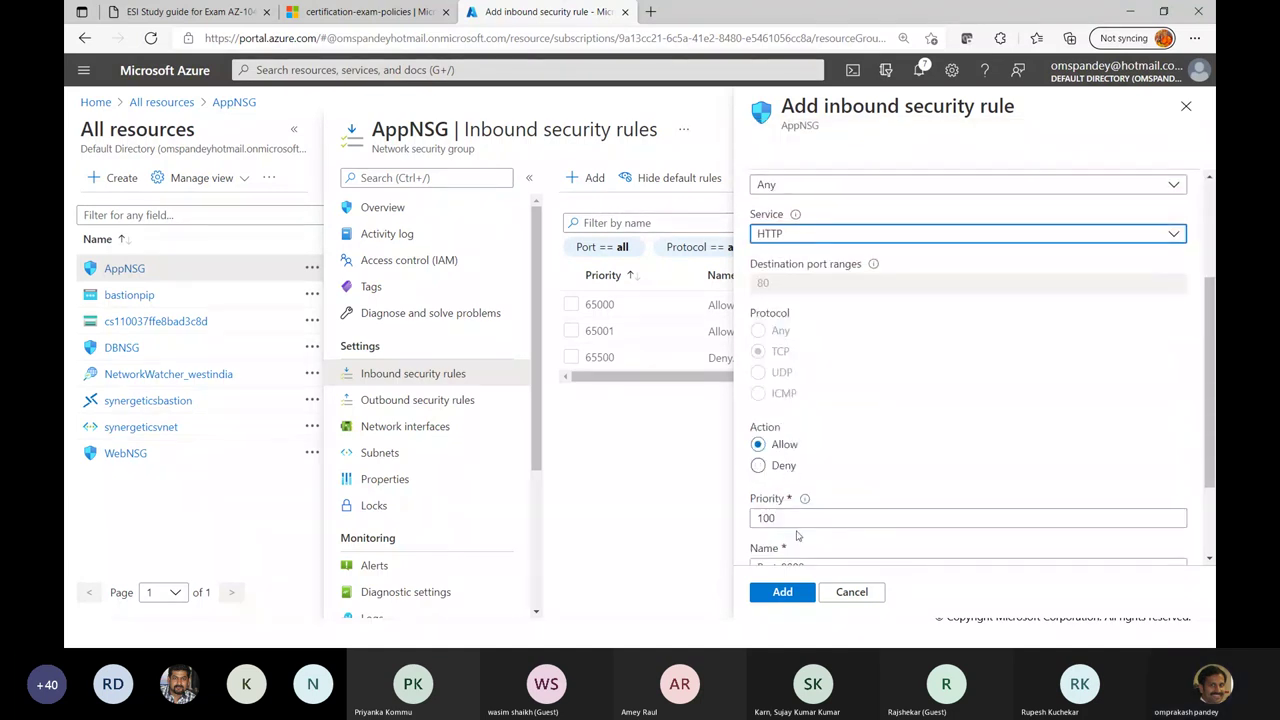
Step: Name the AppNSG inbound rule Port_80, keep its priority at 100 and the Allow action, and add it
scroll(797, 536, "down", 1)
left_click(788, 397)
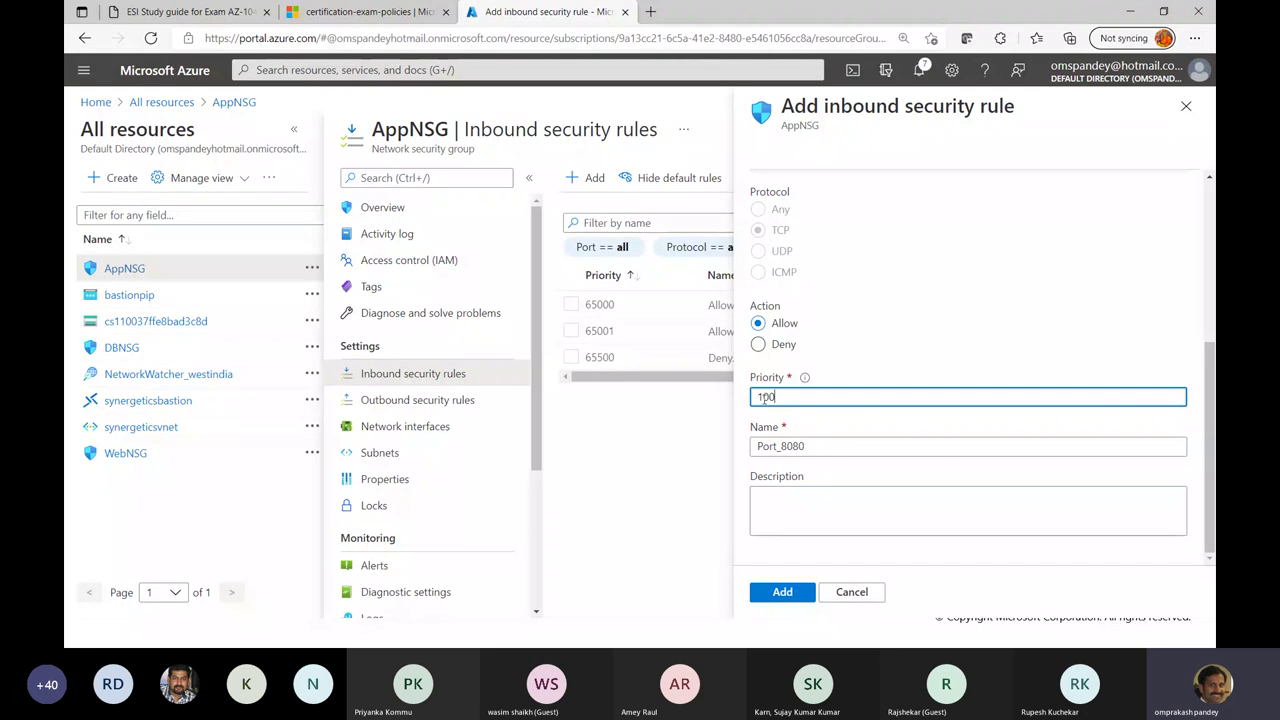
left_click(810, 446)
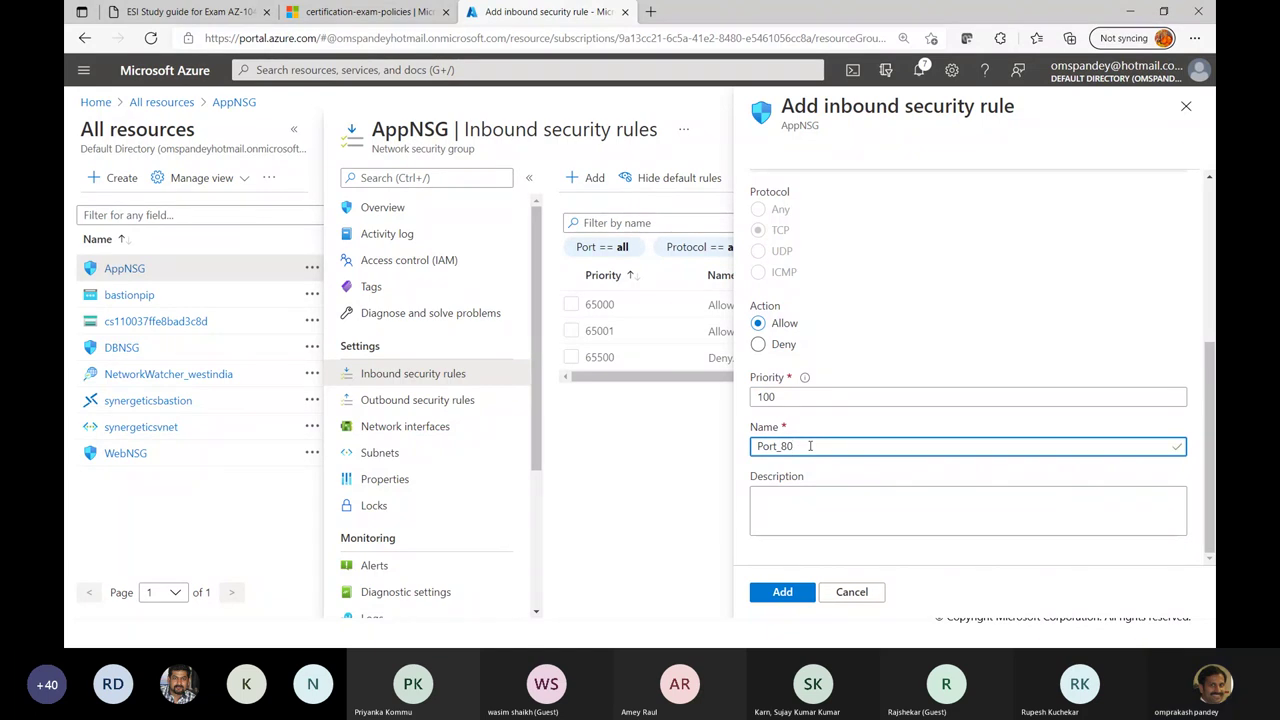
left_click(783, 592)
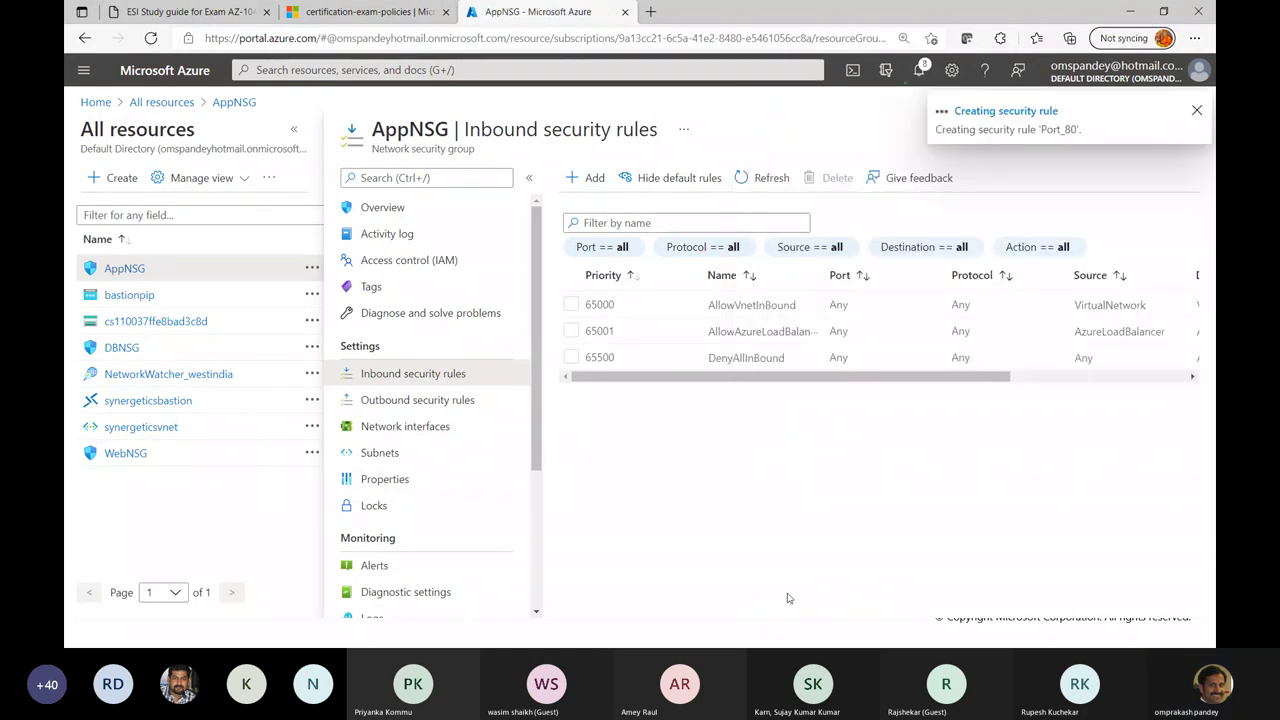
Step: Start a new inbound rule in WebNSG with Any as the destination and HTTPS as the service
left_click(114, 455)
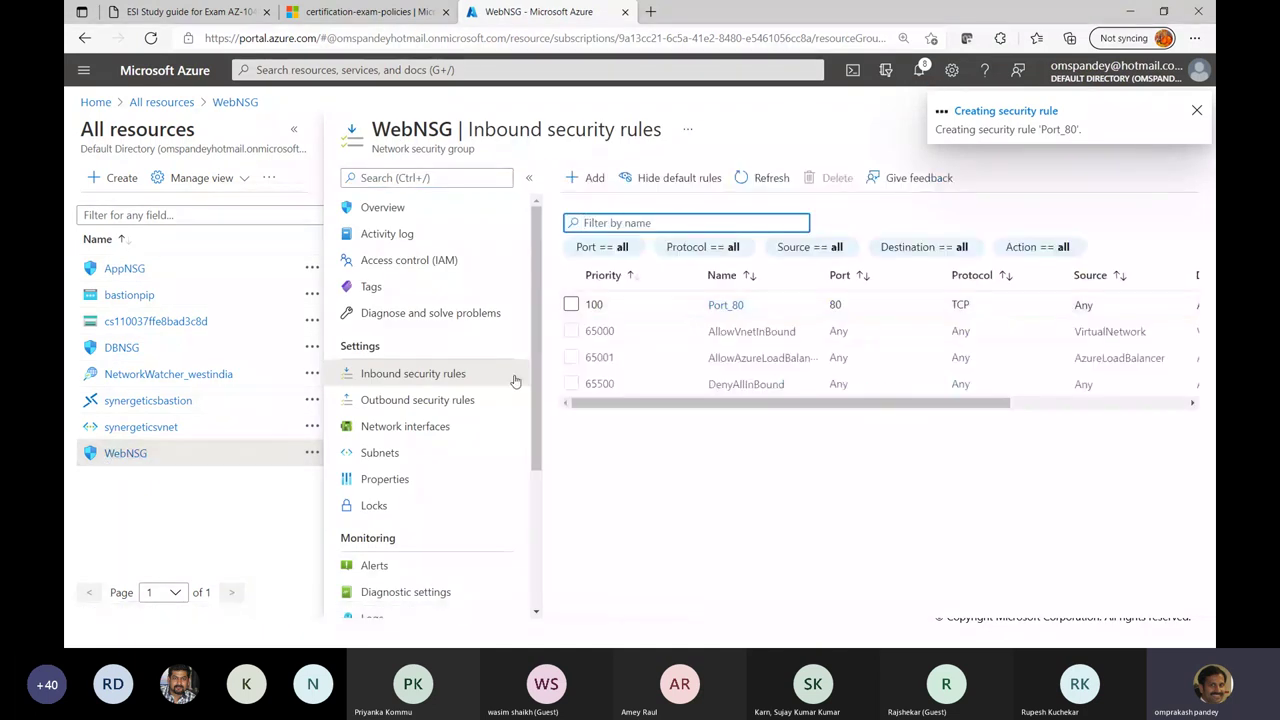
left_click(590, 178)
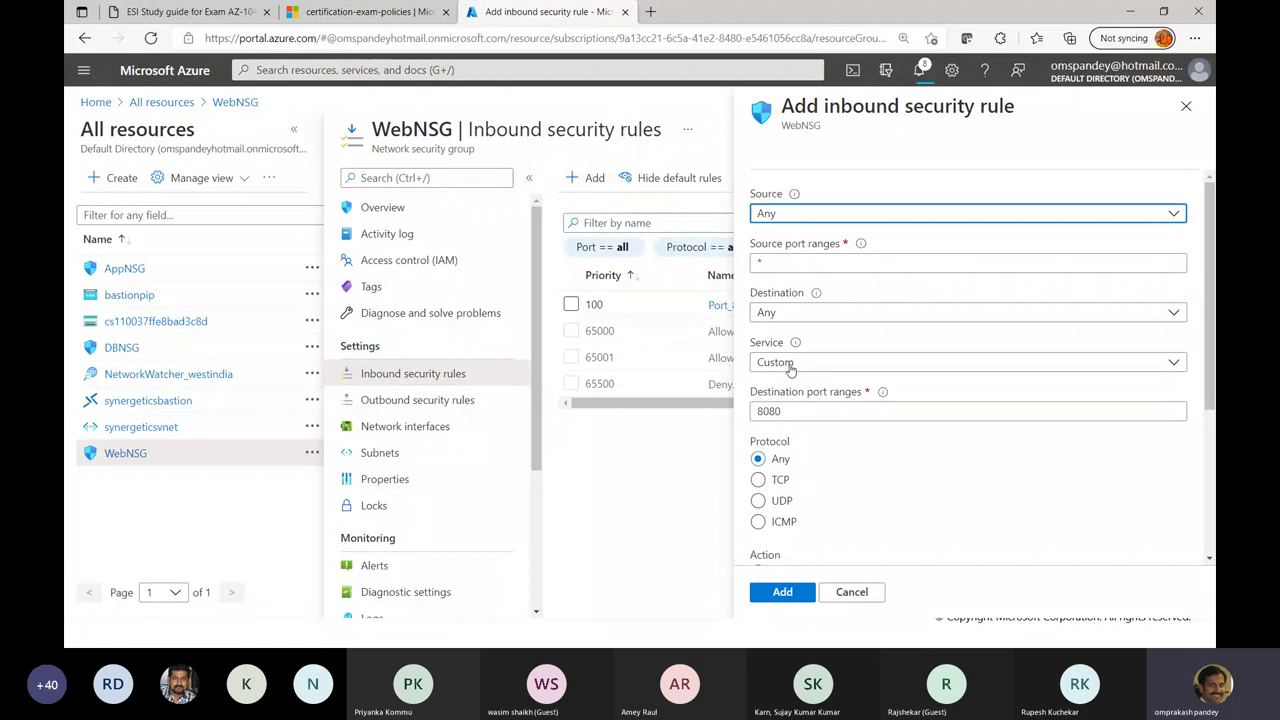
left_click(790, 314)
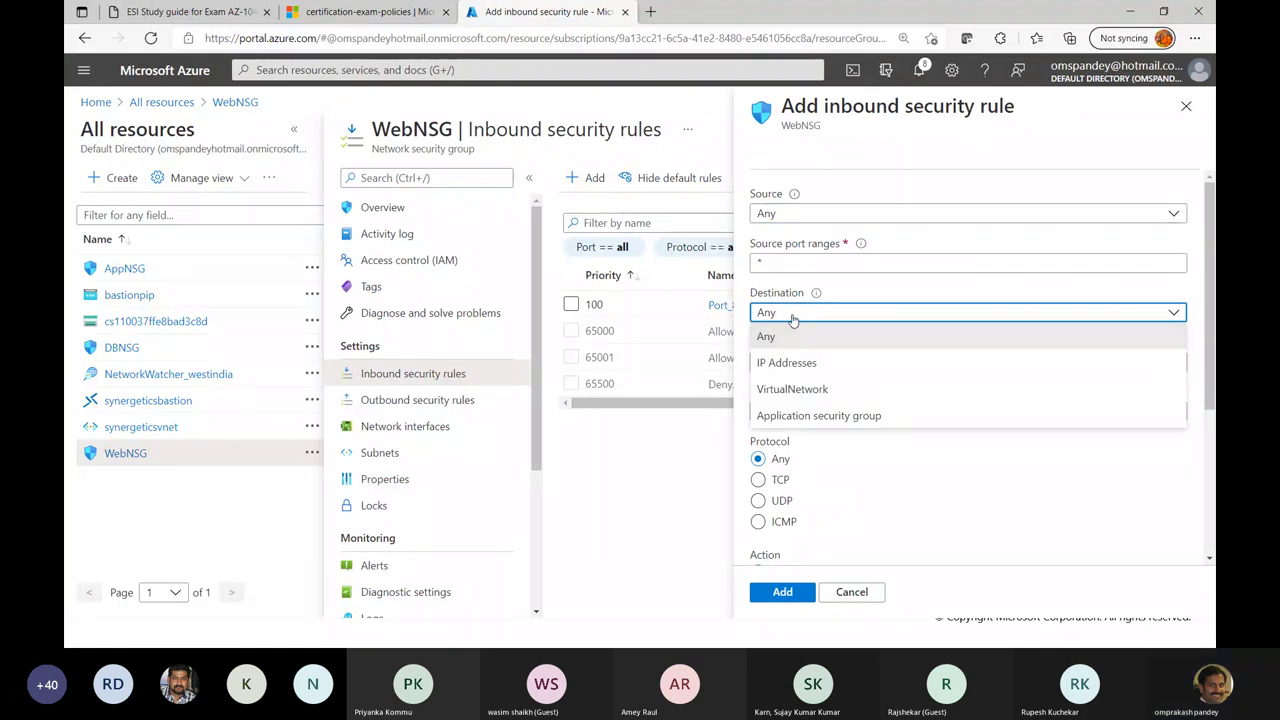
left_click(790, 336)
left_click(790, 362)
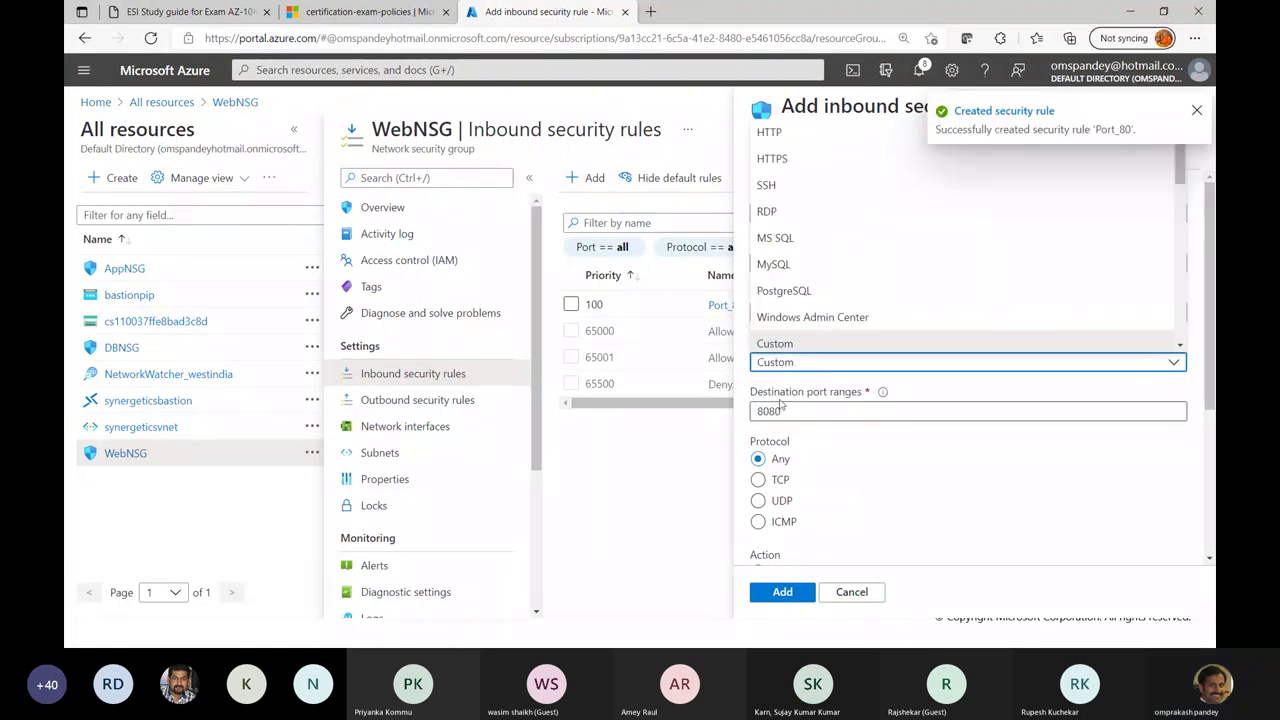
left_click(775, 160)
scroll(795, 430, "down", 3)
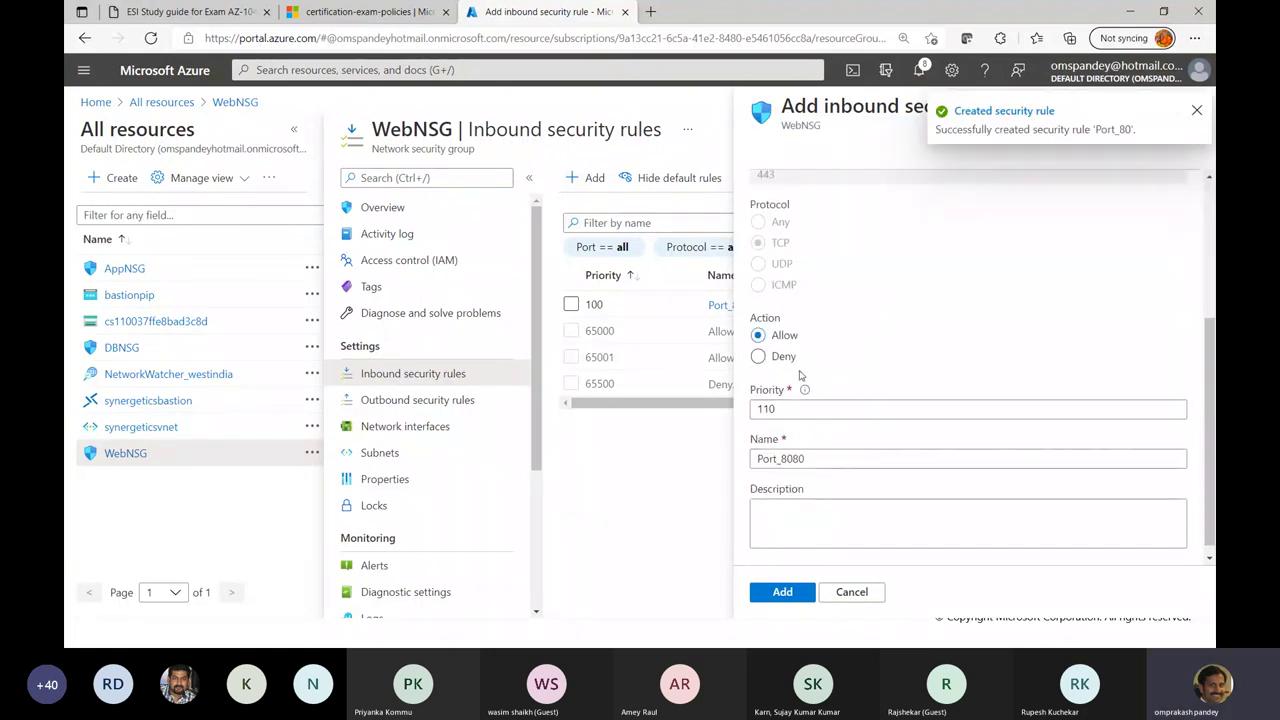
Step: Keep the WebNSG rule's priority at 110, name the rule Port_HTTPs and add it
double_click(755, 409)
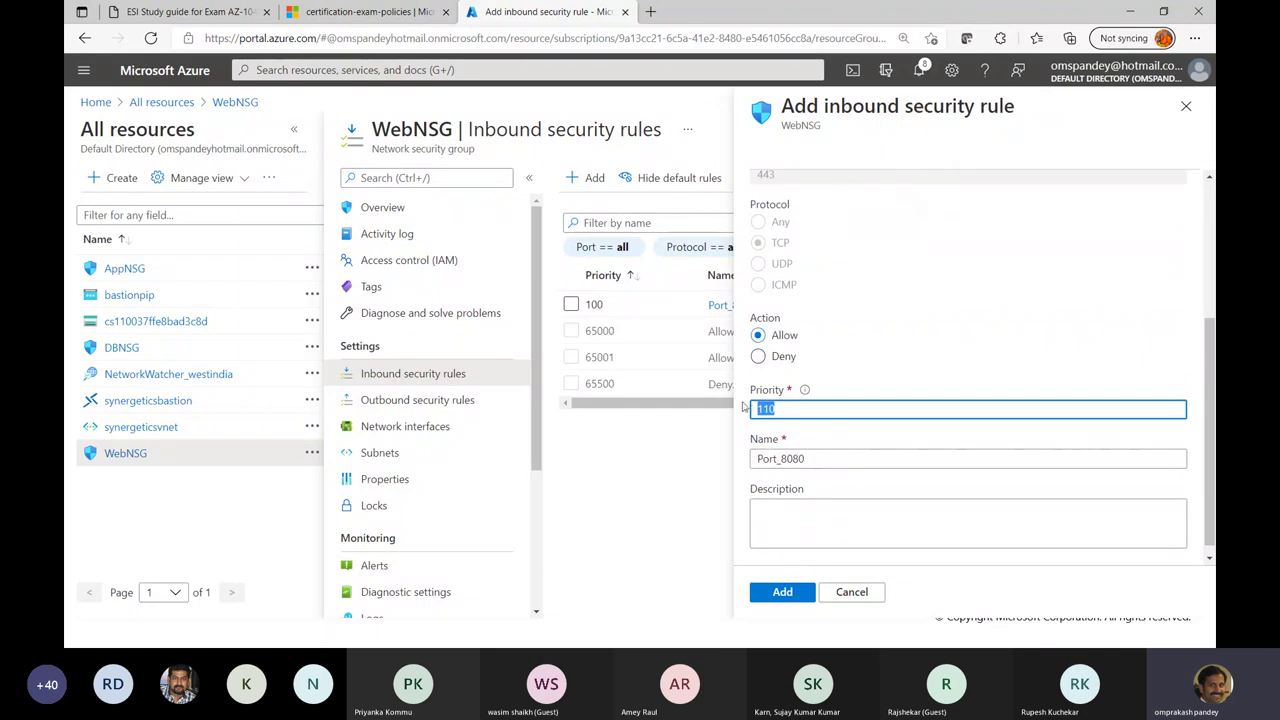
left_click(811, 459)
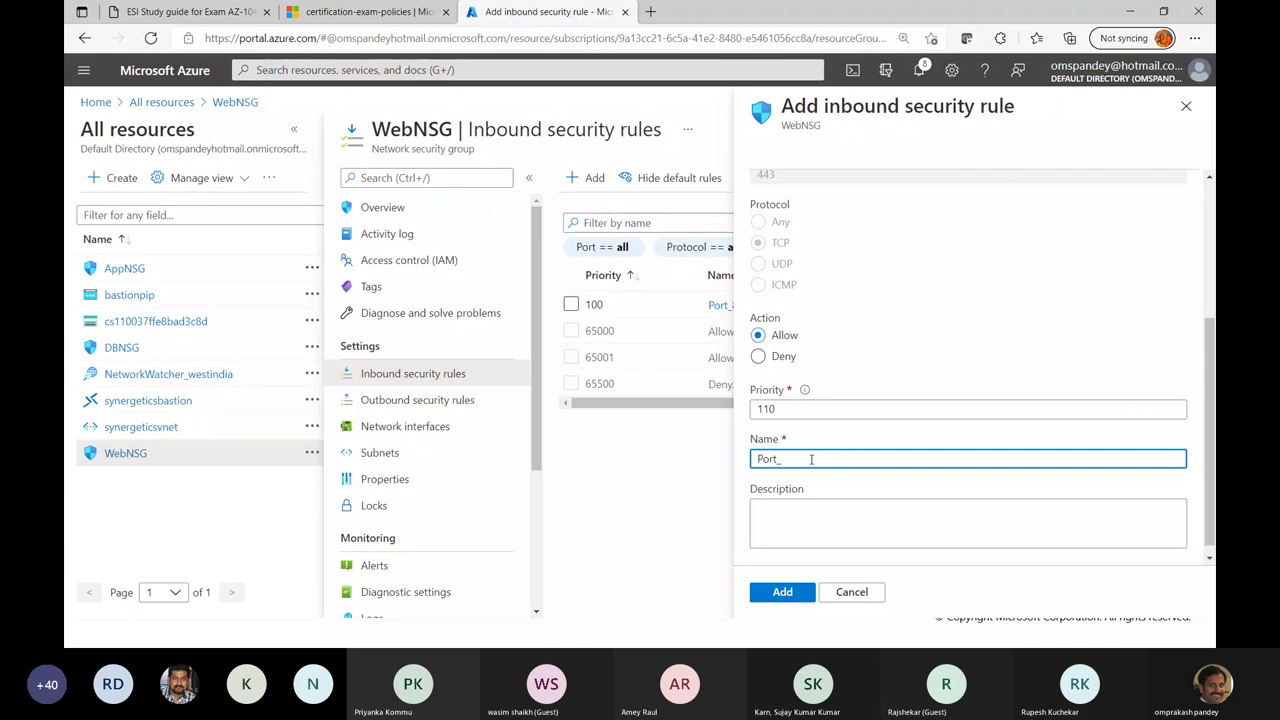
type("HTTPs")
left_click(784, 592)
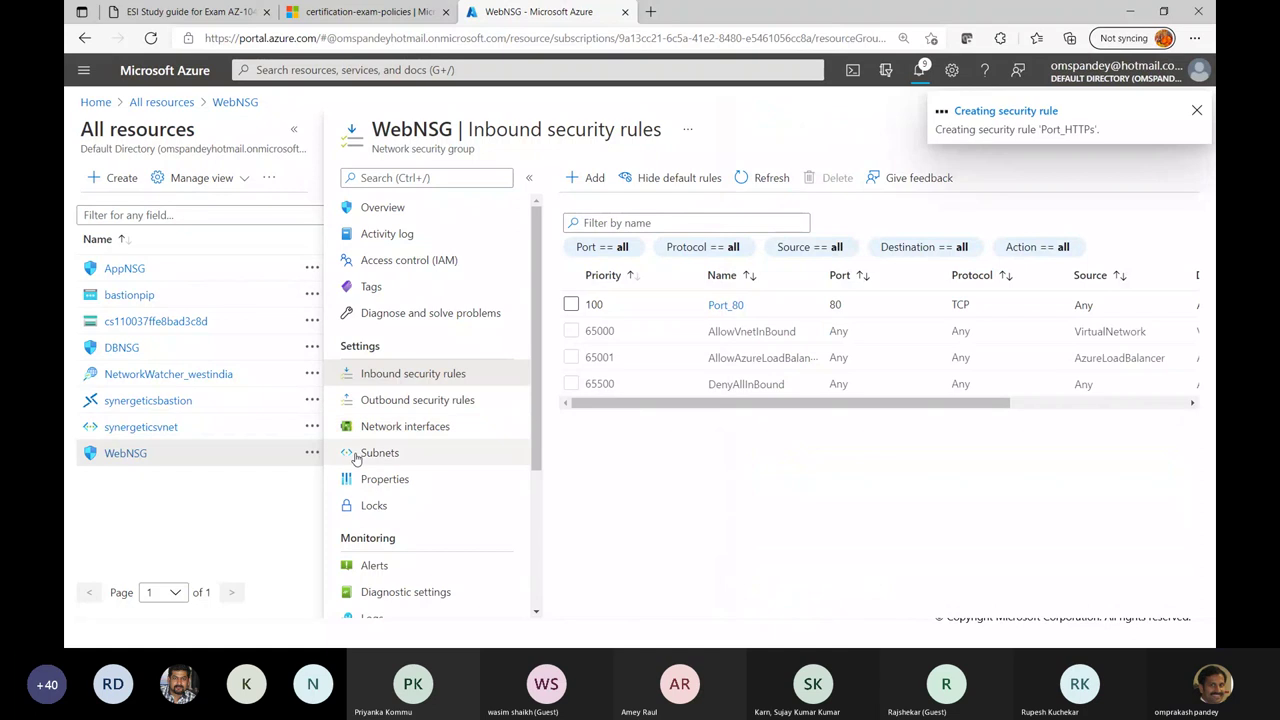
Step: View the inbound security rules of AppNSG and refresh the list of all resources
left_click(126, 268)
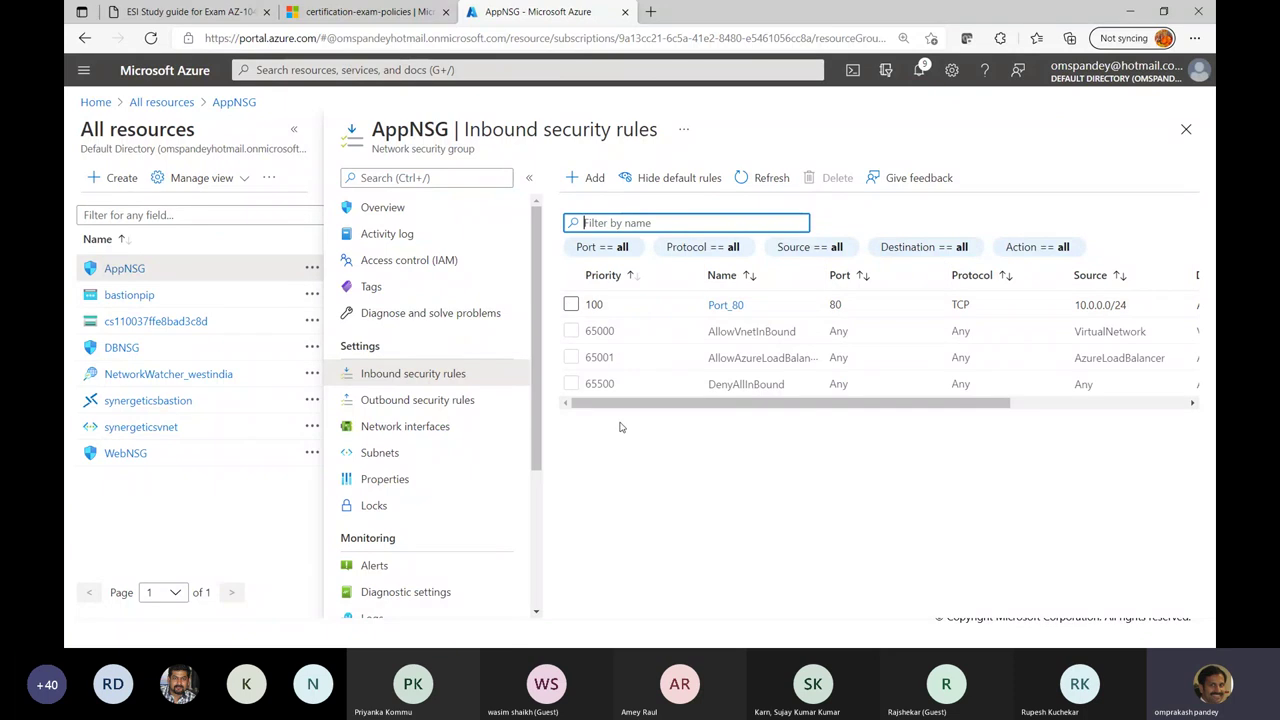
left_click(269, 178)
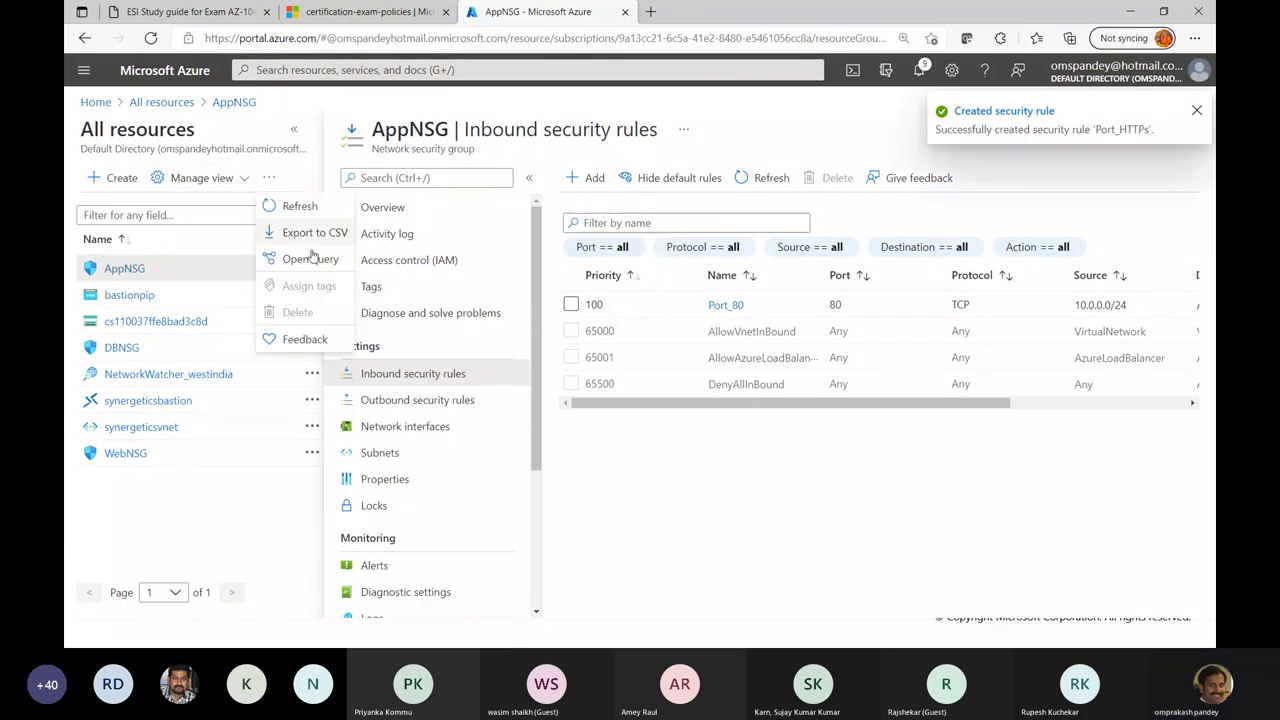
left_click(306, 205)
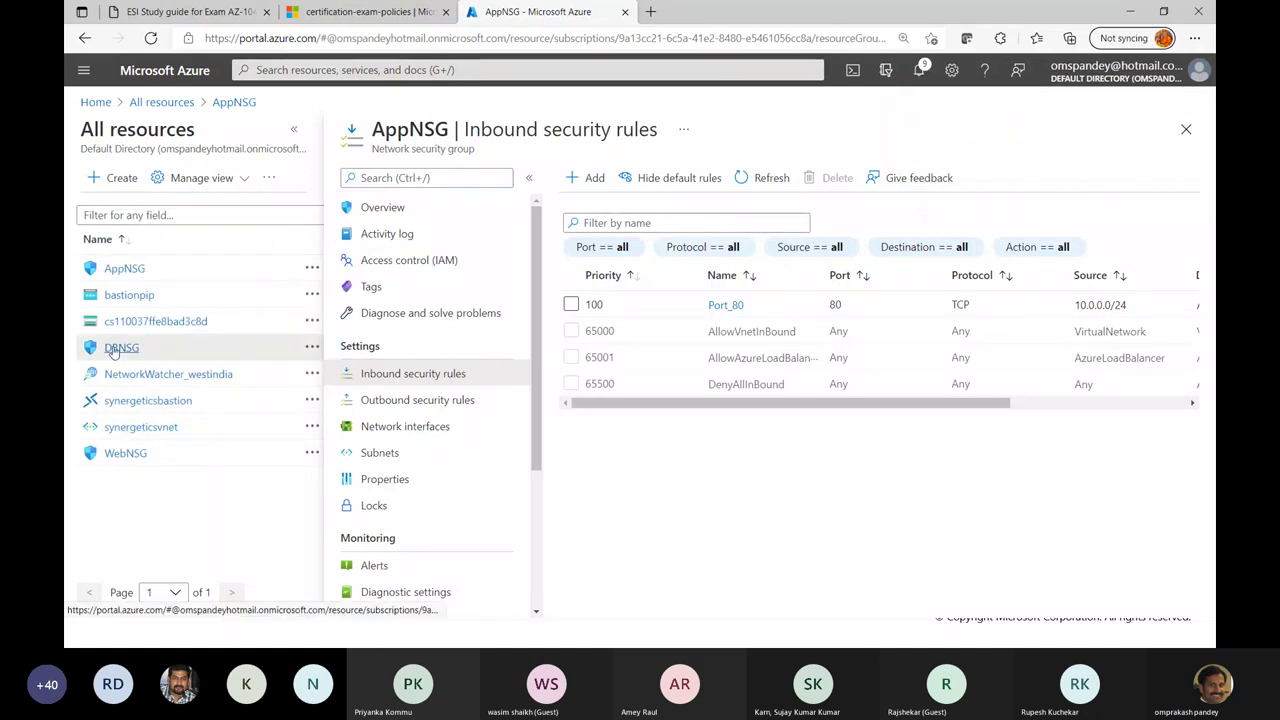
Step: Start a new inbound rule in DBNSG with IP Addresses as the source and 10.0.1.0/24 as the source range
left_click(113, 350)
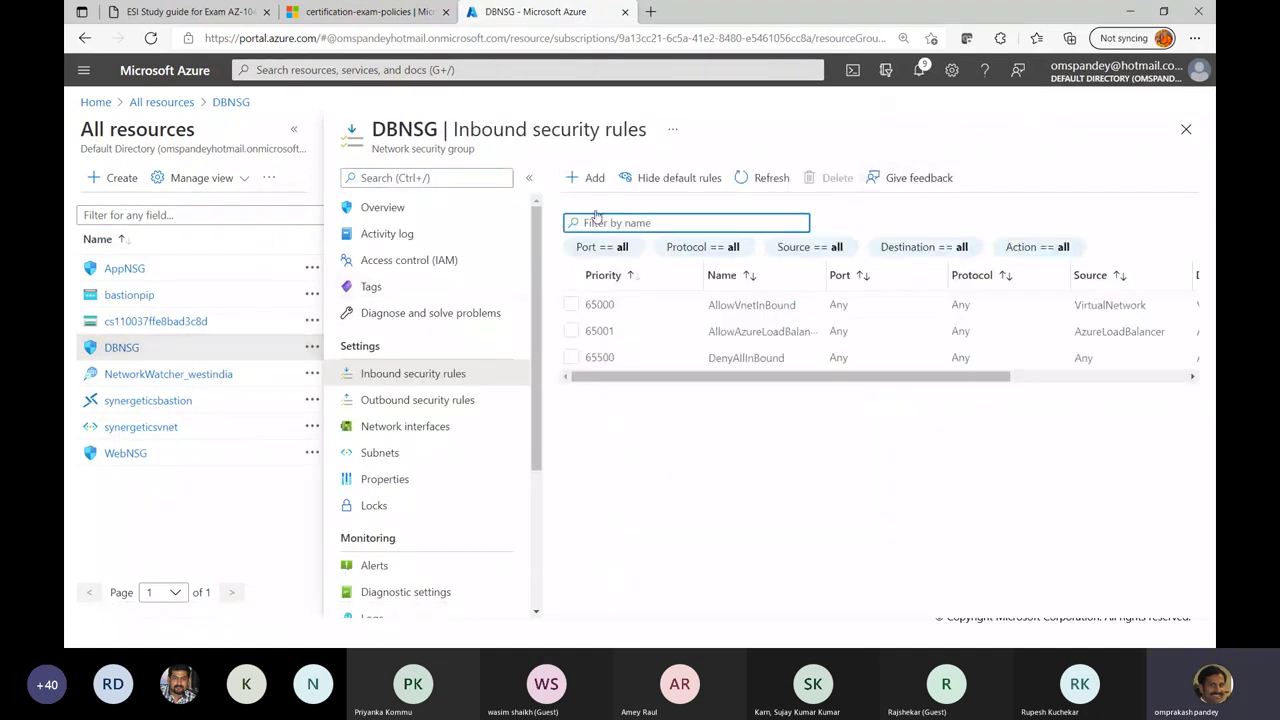
left_click(595, 178)
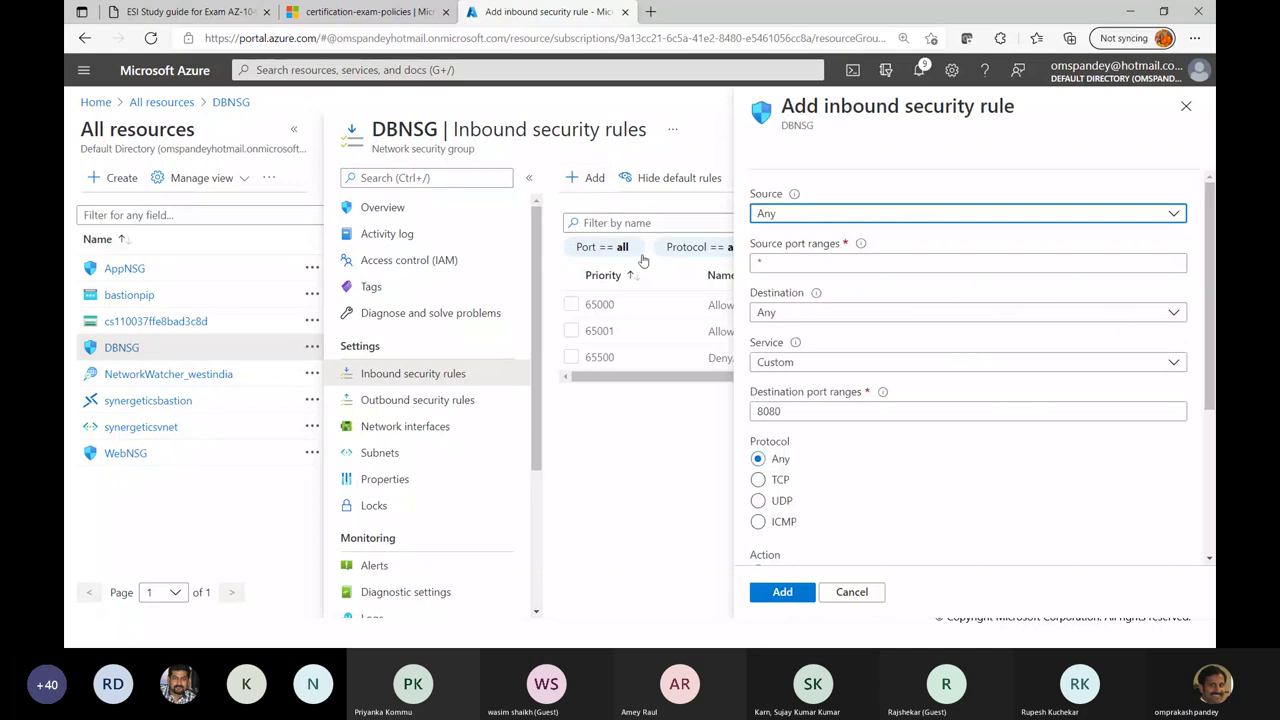
left_click(951, 216)
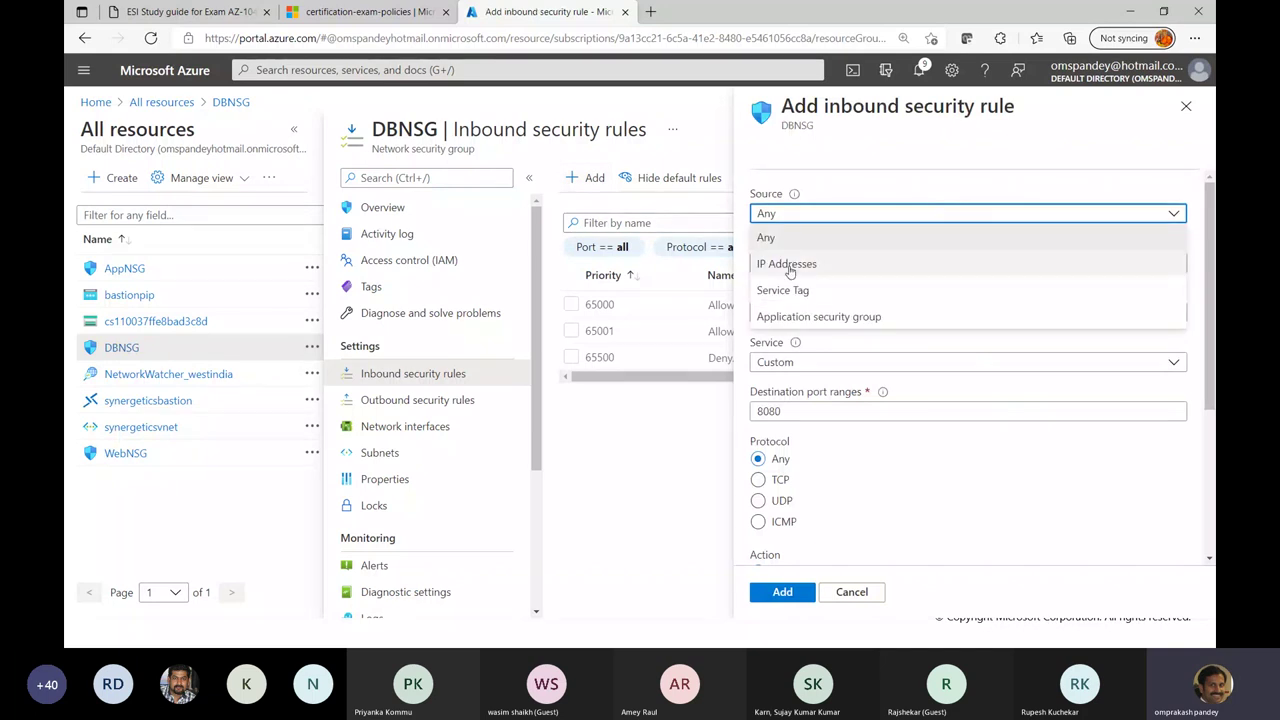
left_click(789, 266)
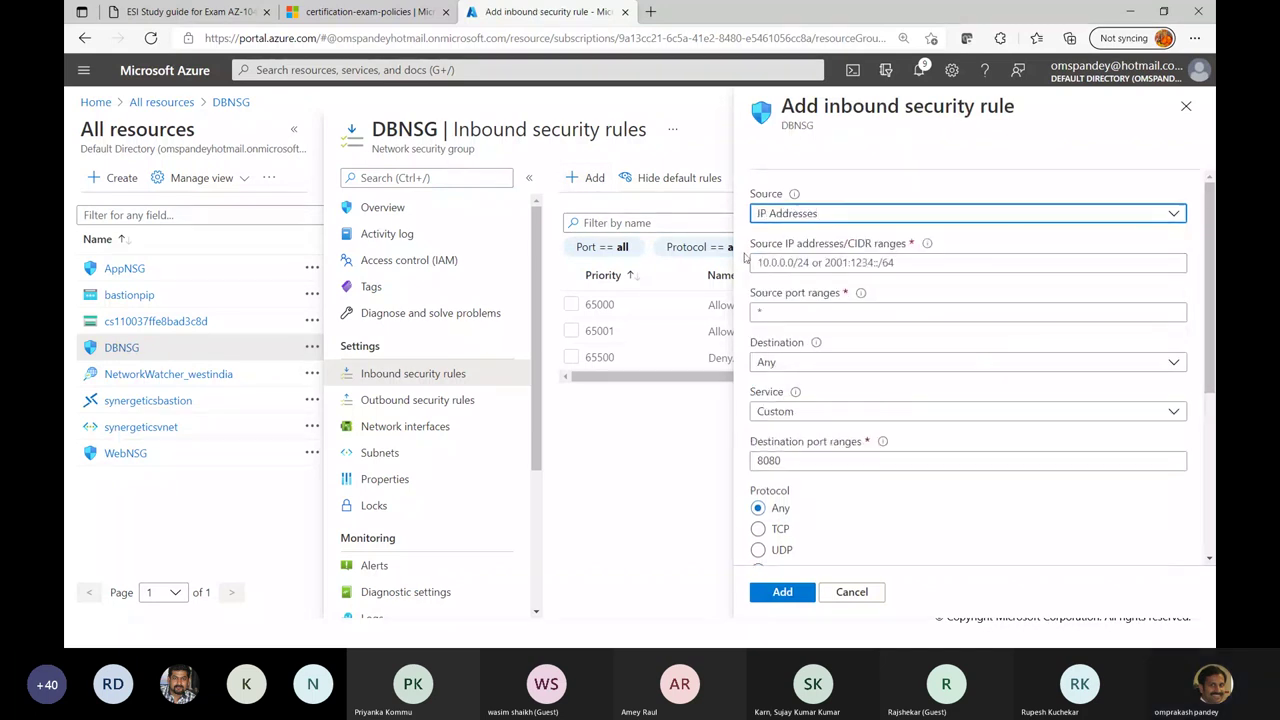
left_click(807, 262)
type("10")
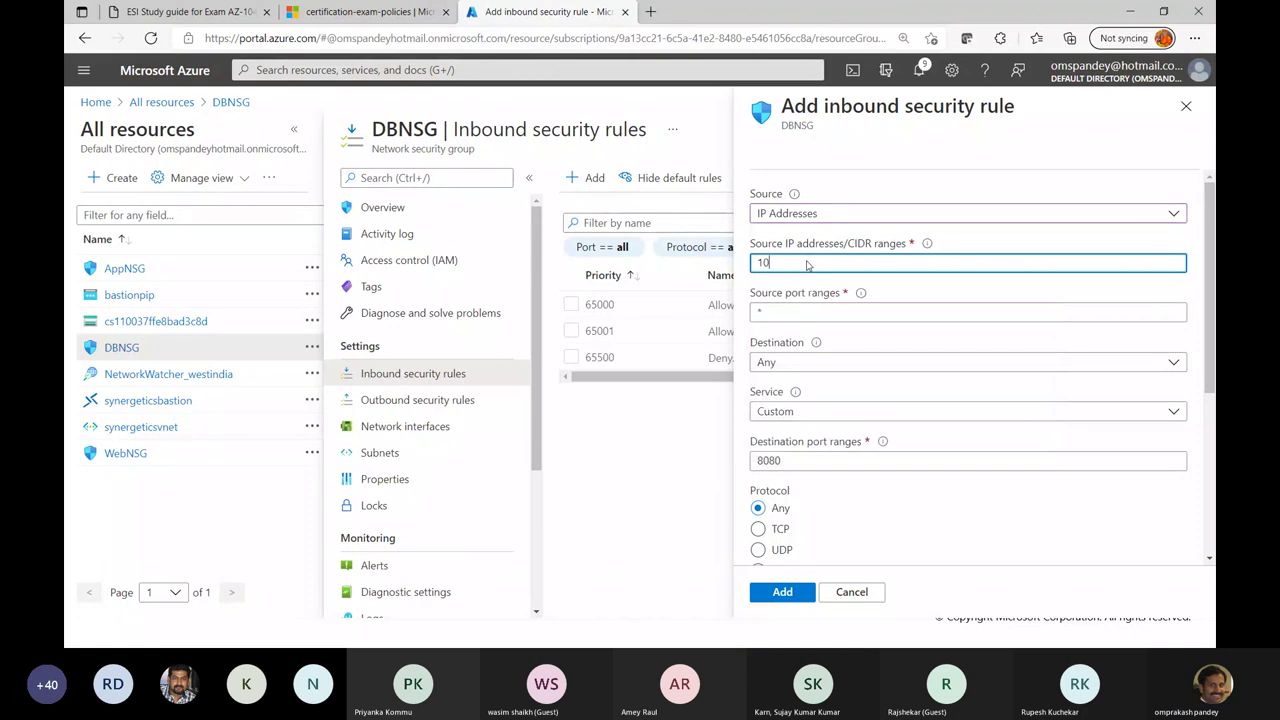
type(".0.")
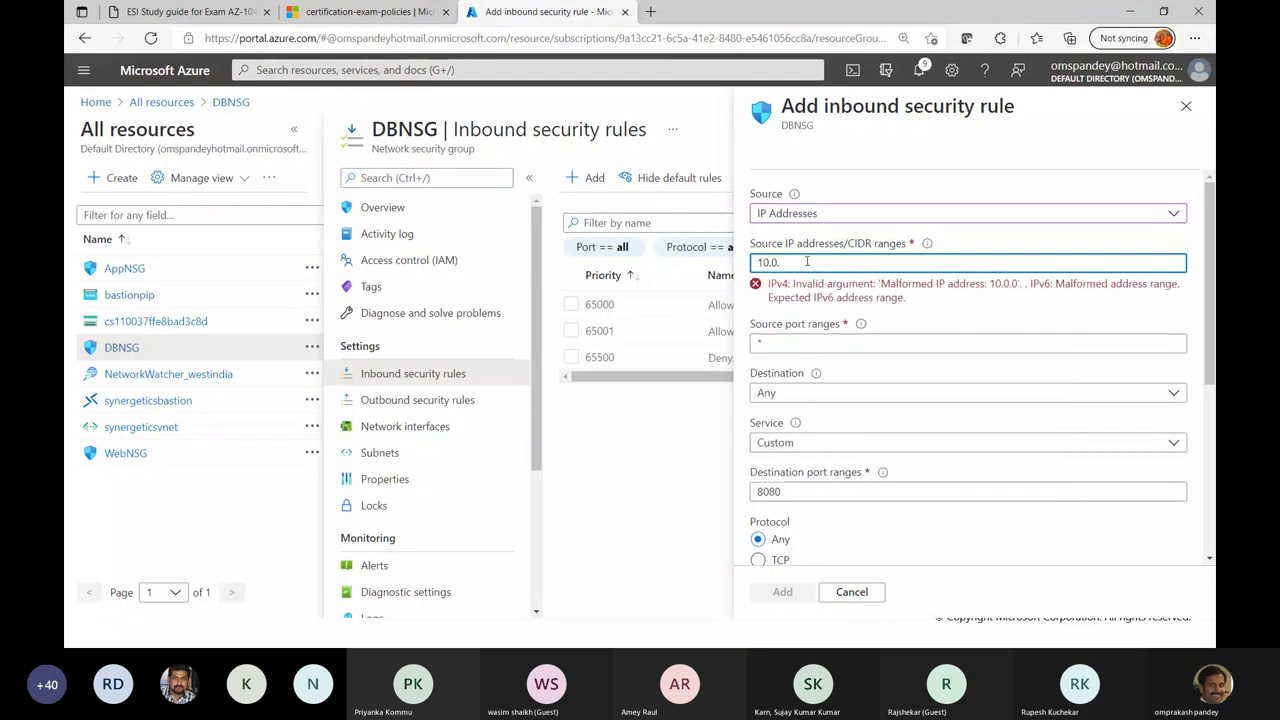
type("1.0/24")
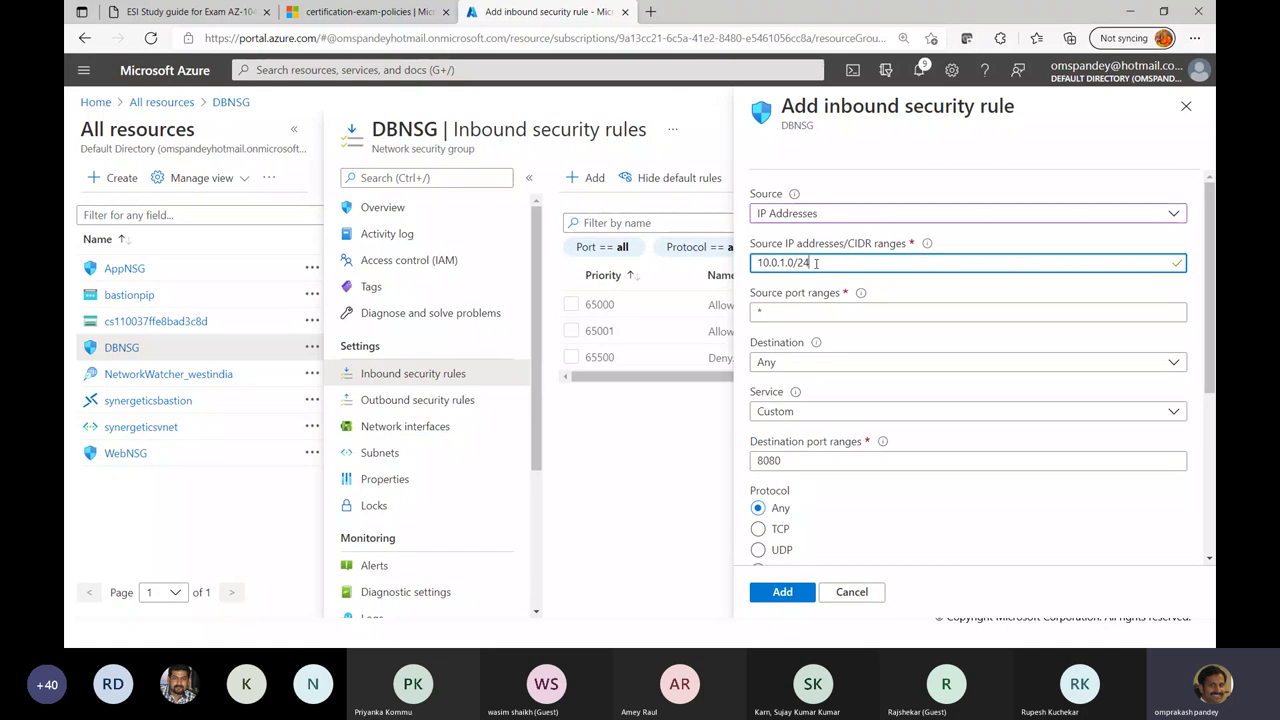
Step: Set the DBNSG rule's service to MS SQL, name the rule Port_SQL and add it
left_click(829, 414)
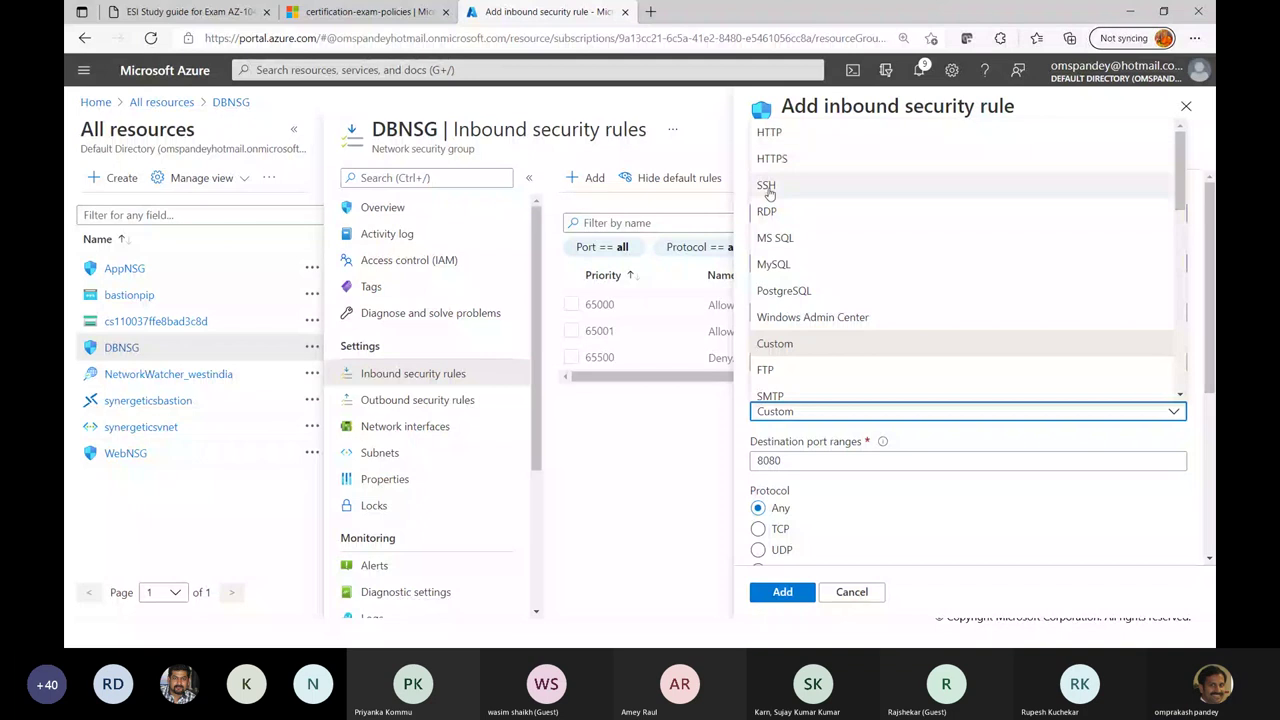
left_click(772, 239)
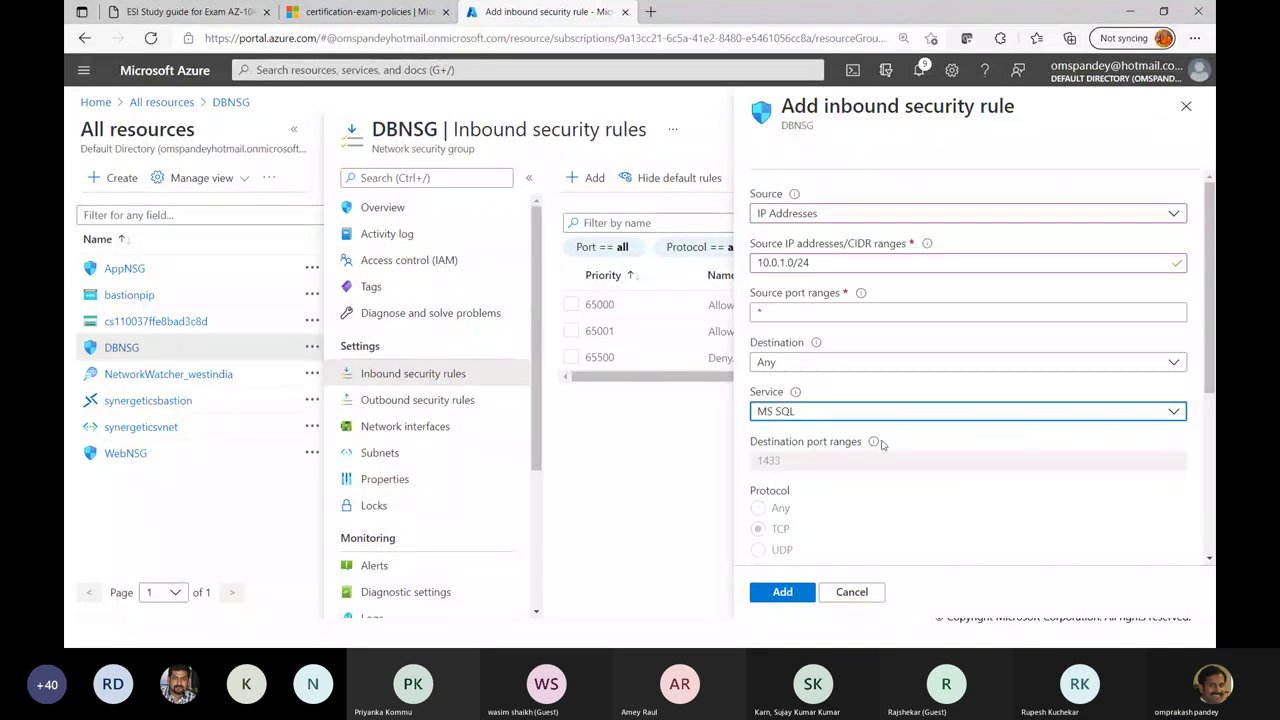
scroll(846, 490, "down", 3)
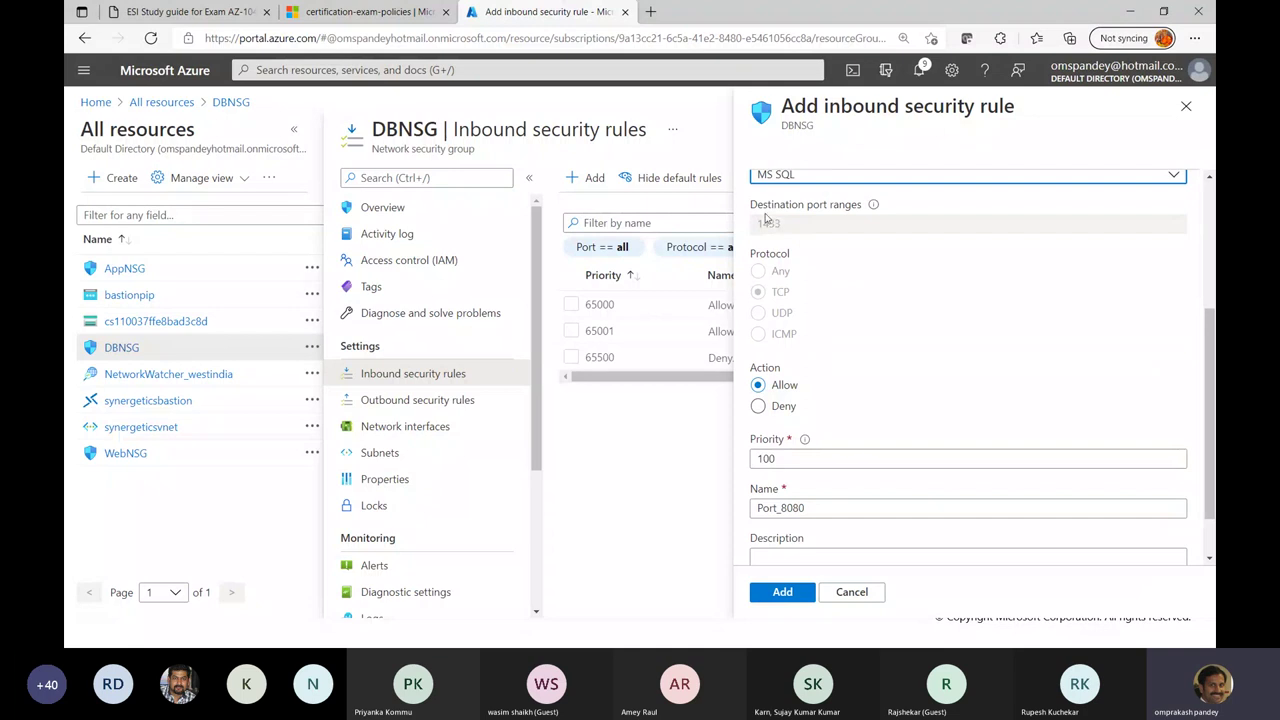
scroll(818, 440, "down", 1)
left_click(826, 446)
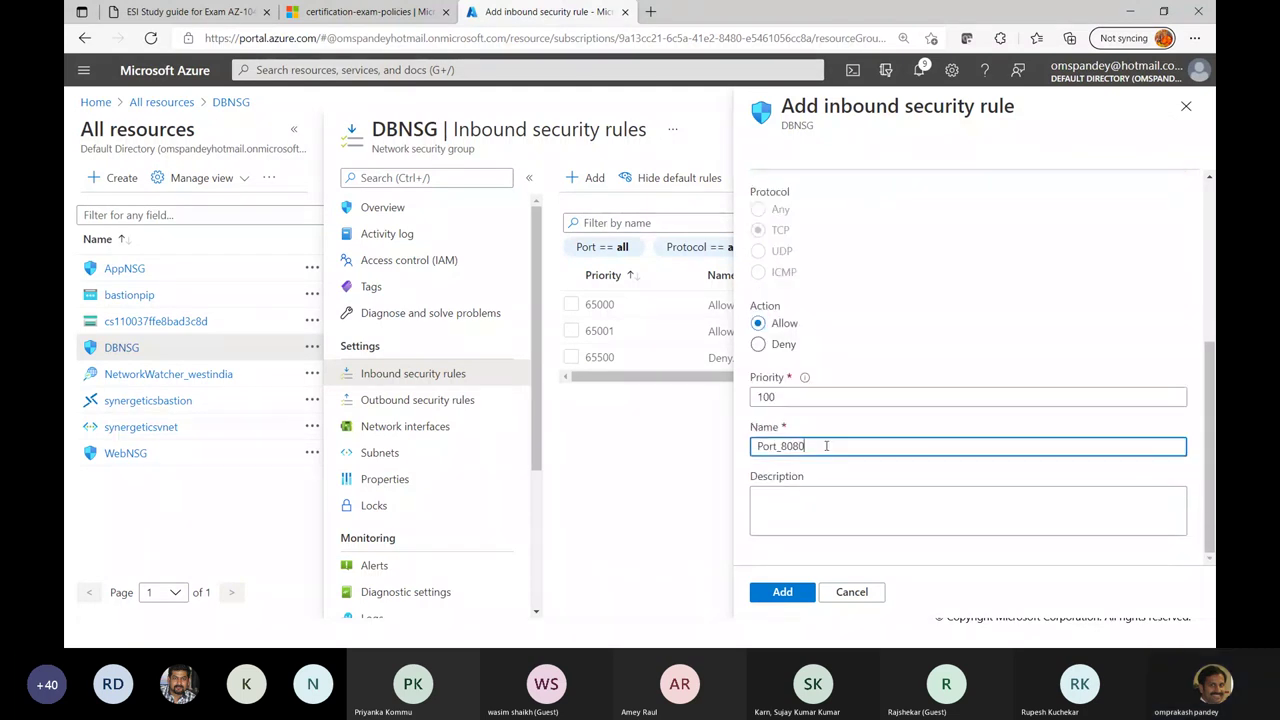
key("BackSpace")
key("BackSpace")
key("BackSpace")
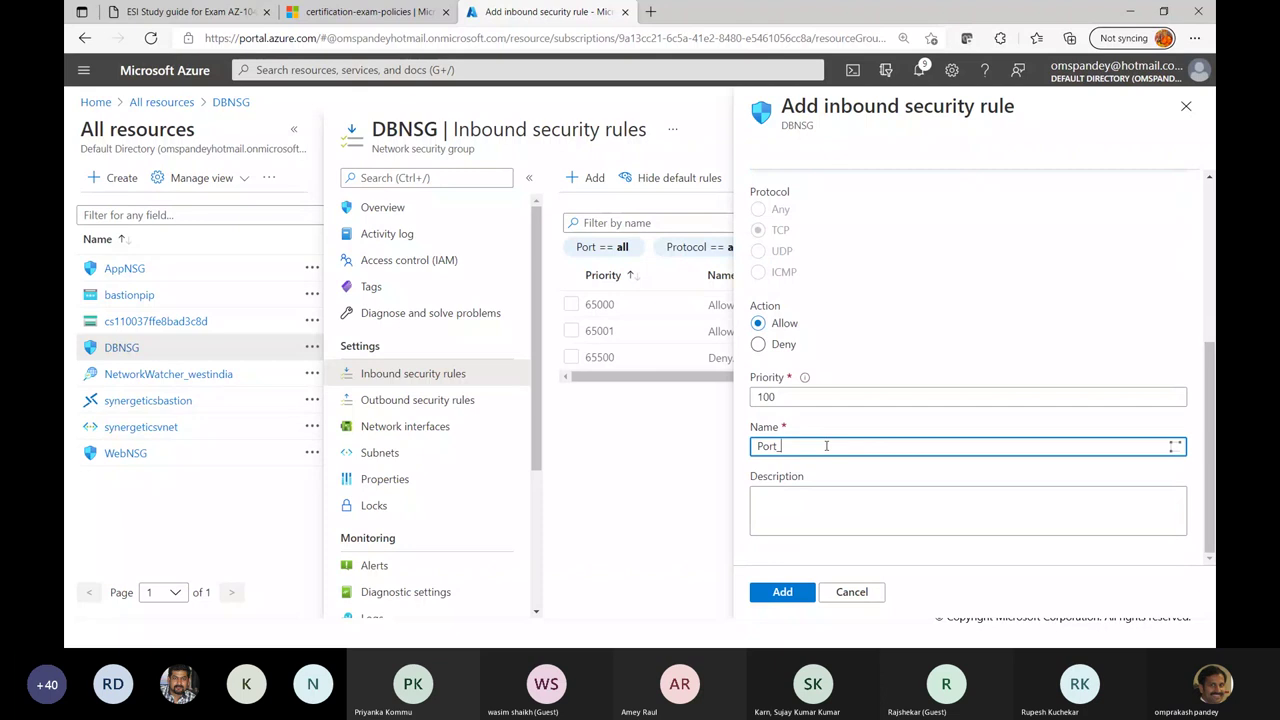
type("SQL")
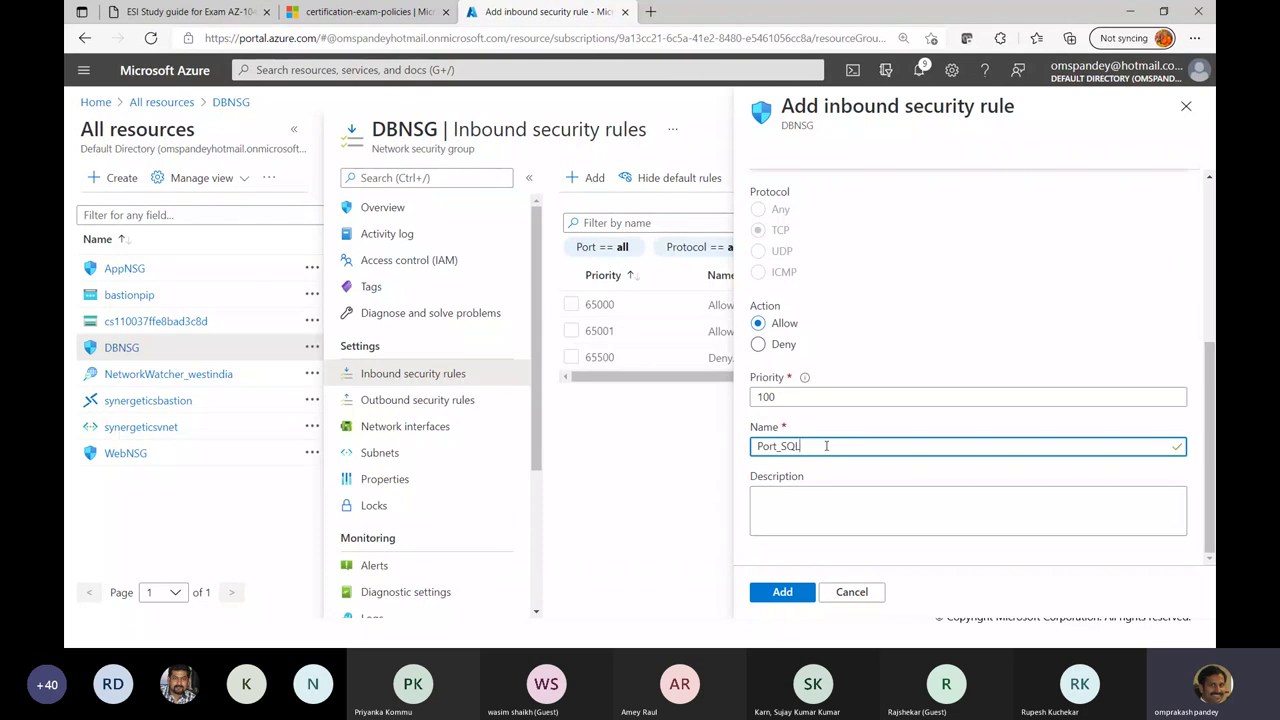
left_click(796, 594)
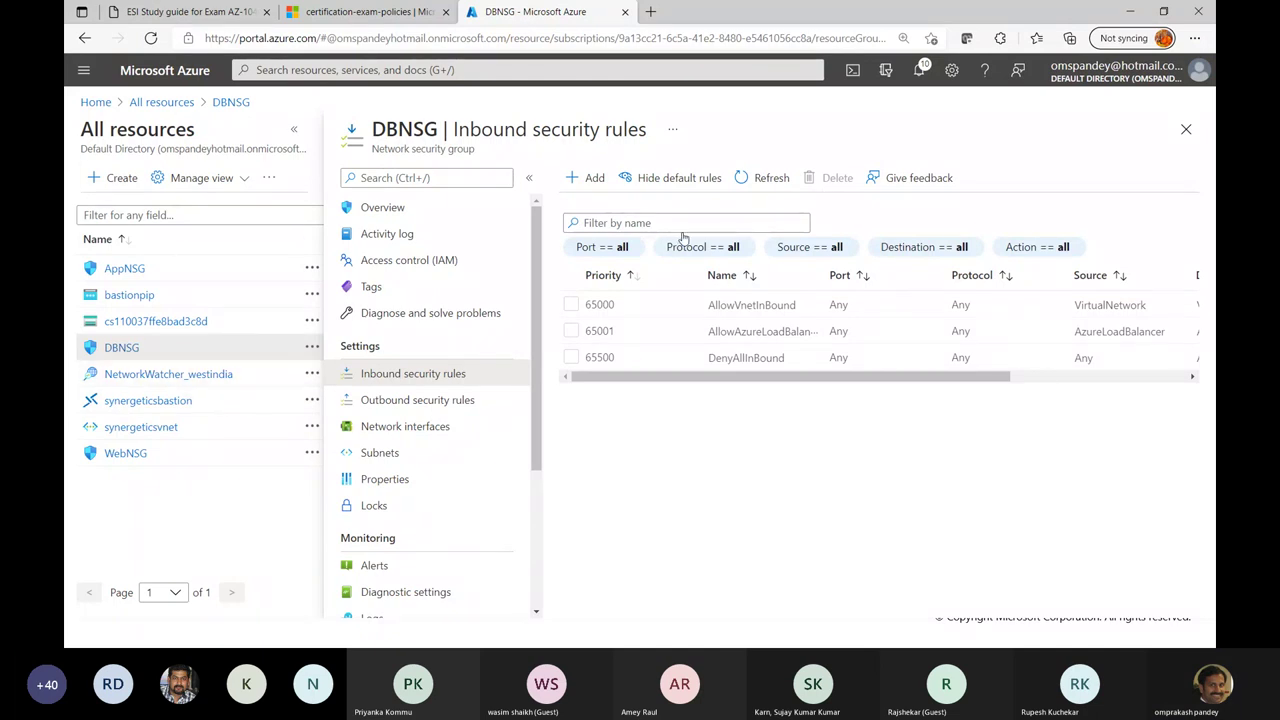
Step: Return to the full list of all resources and switch to the Untitled Diagram.drawio window in diagrams.net
left_click(136, 106)
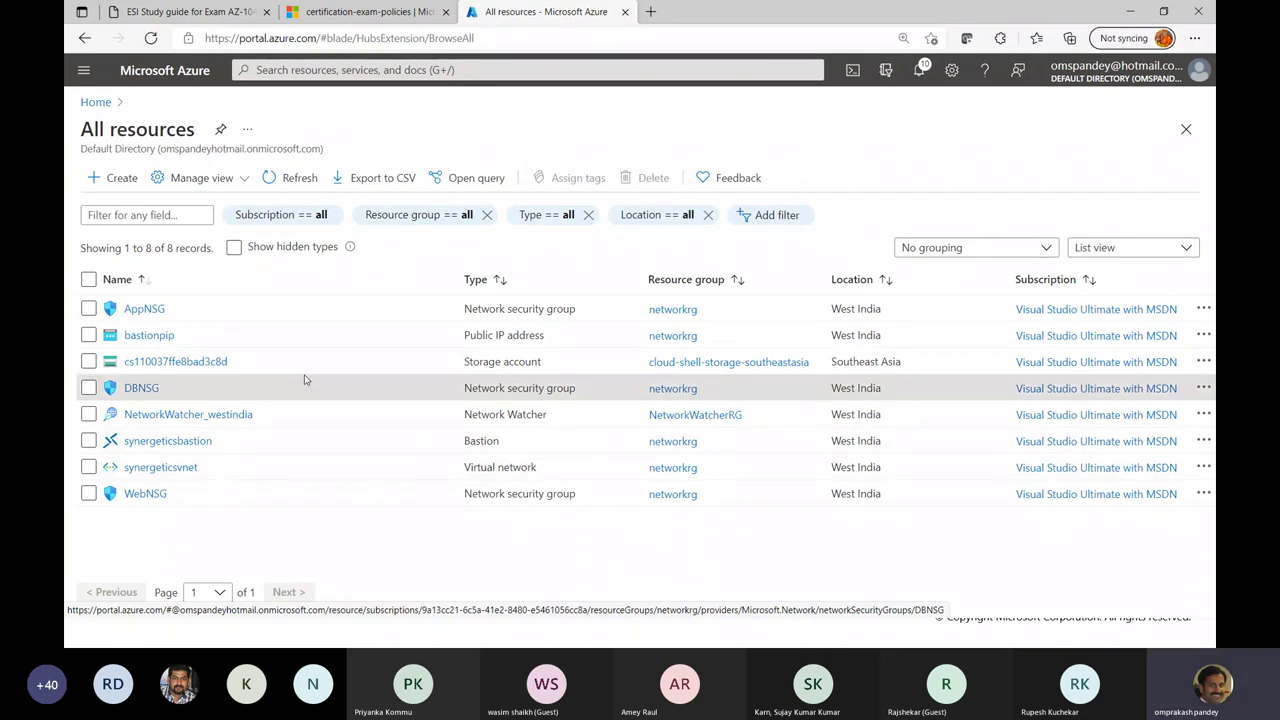
key("alt+Tab")
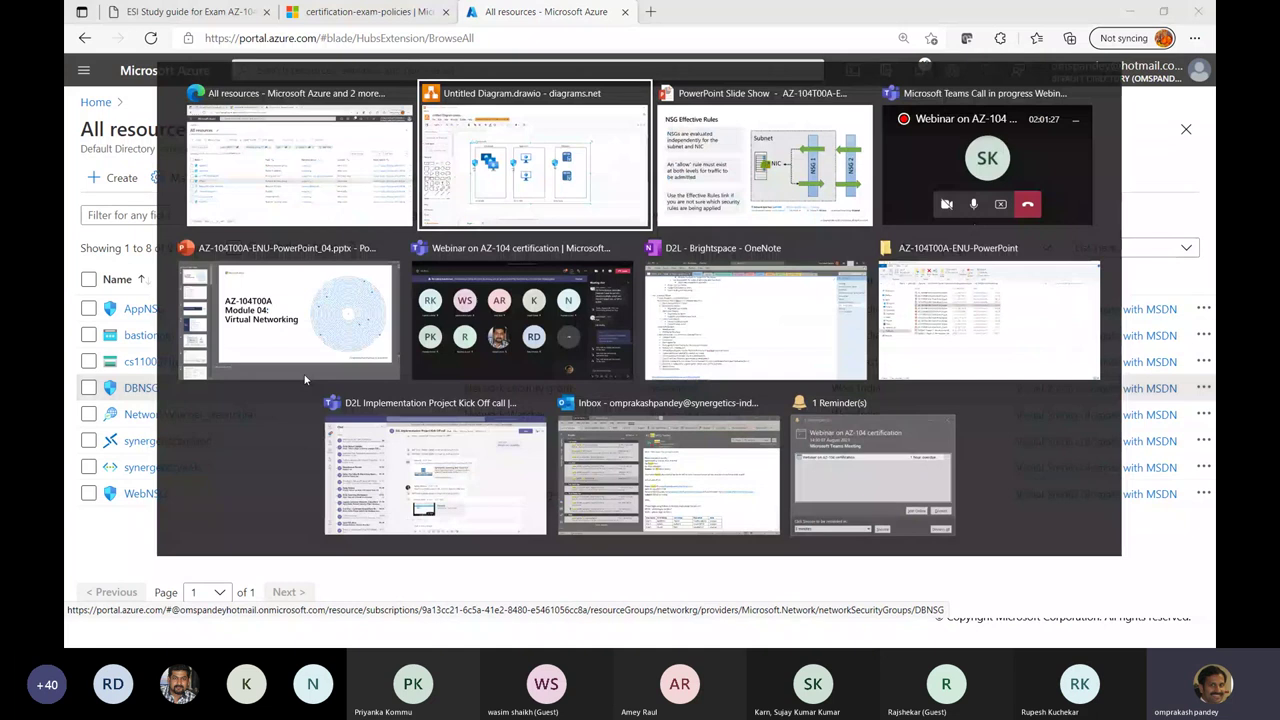